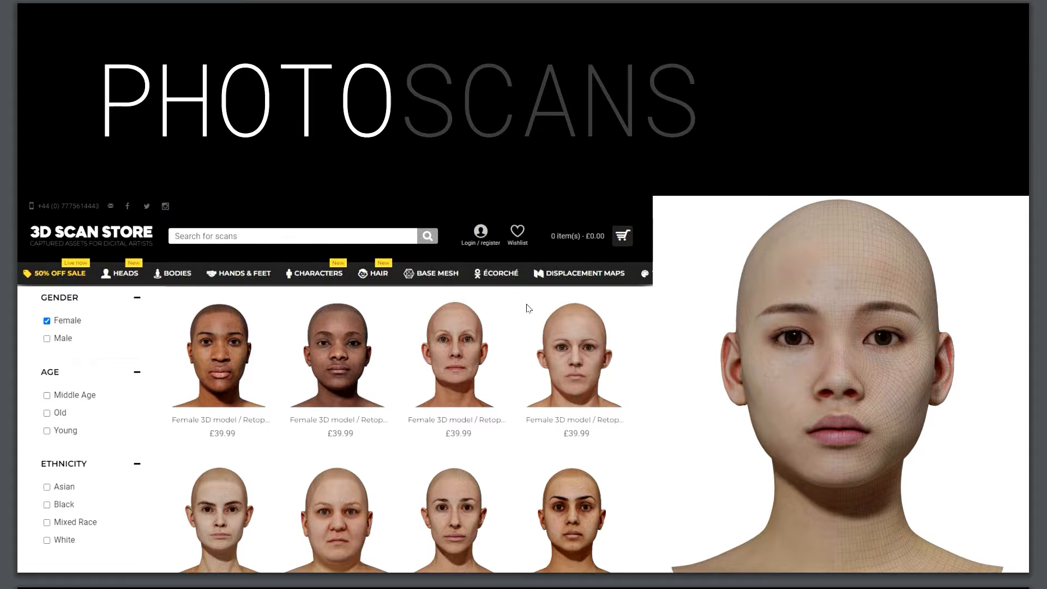
# Go through the presentation to the Design slide with the head concept images and exit the full-screen view.
pyautogui.press('Right')
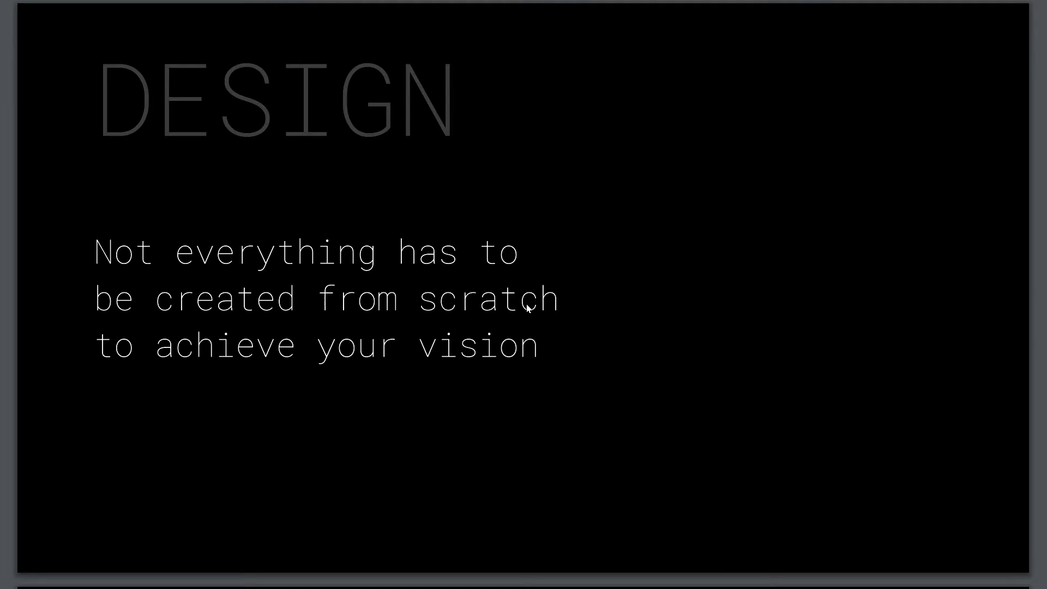
pyautogui.press('Right')
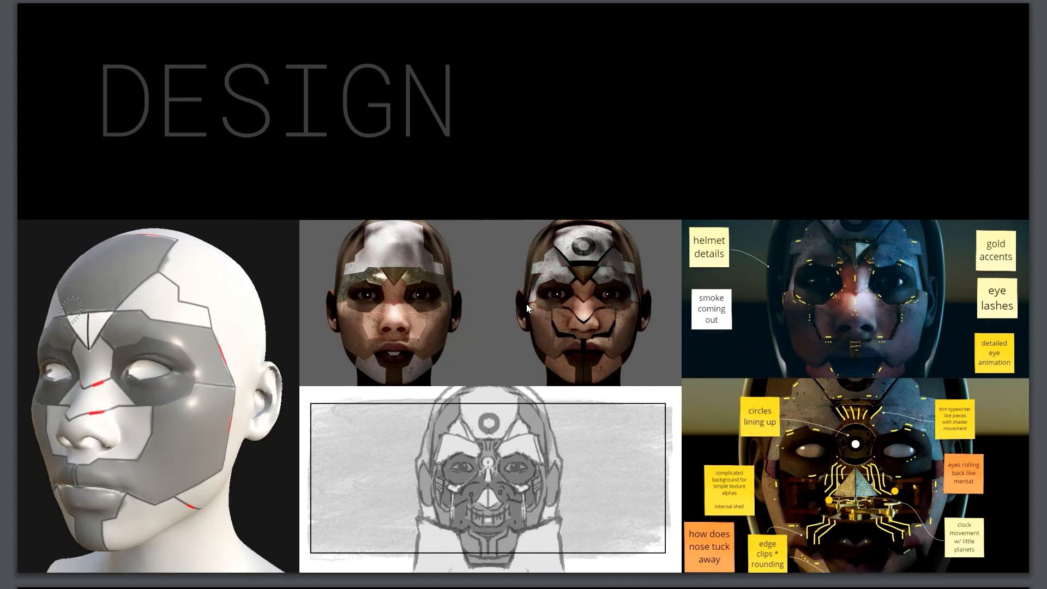
pyautogui.press('Escape')
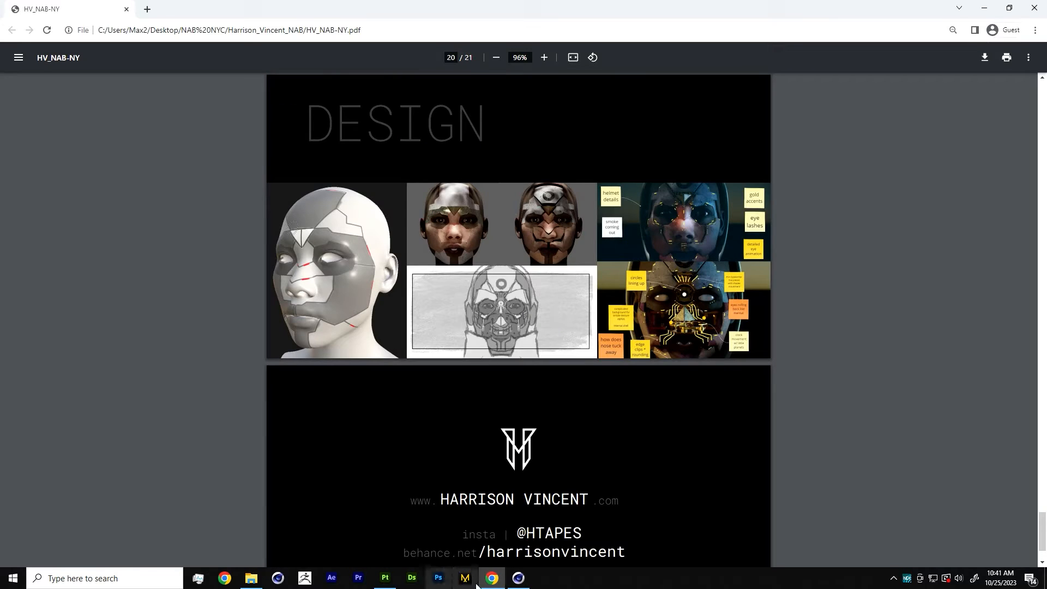
# Switch to Cinema 4D, expand the 01_HEAD_IMPORT group, select its HEAD mesh and hide the whole group.
pyautogui.click(519, 579)
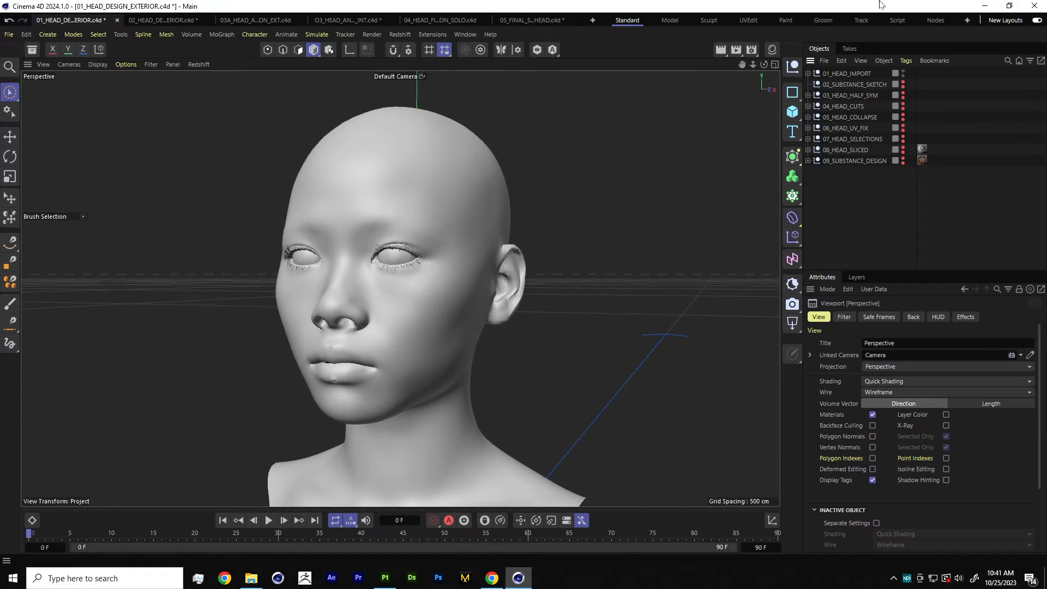
pyautogui.click(840, 73)
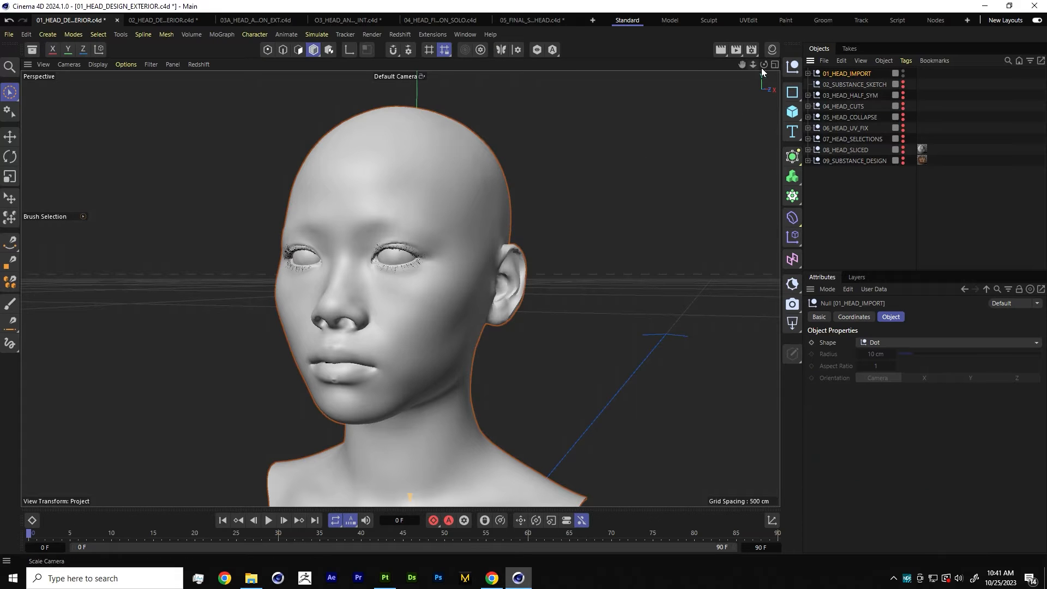
pyautogui.click(809, 74)
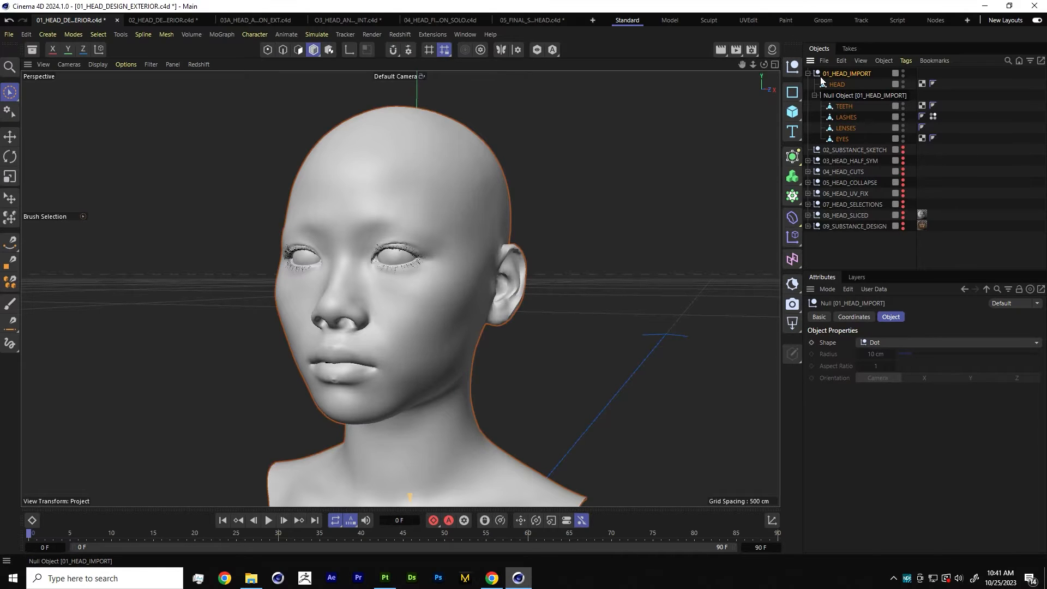
pyautogui.click(826, 253)
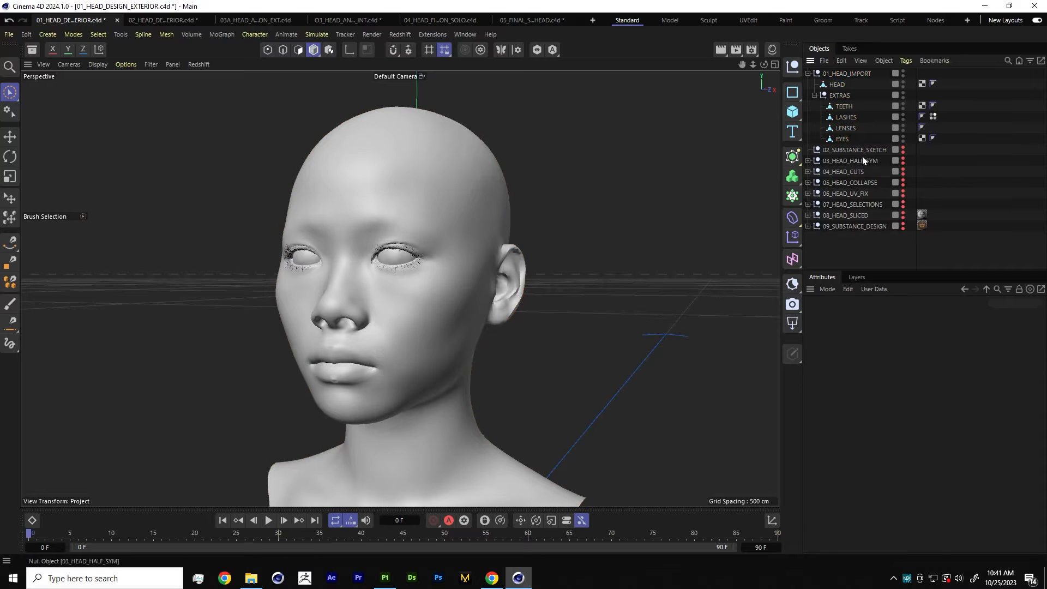
pyautogui.click(840, 85)
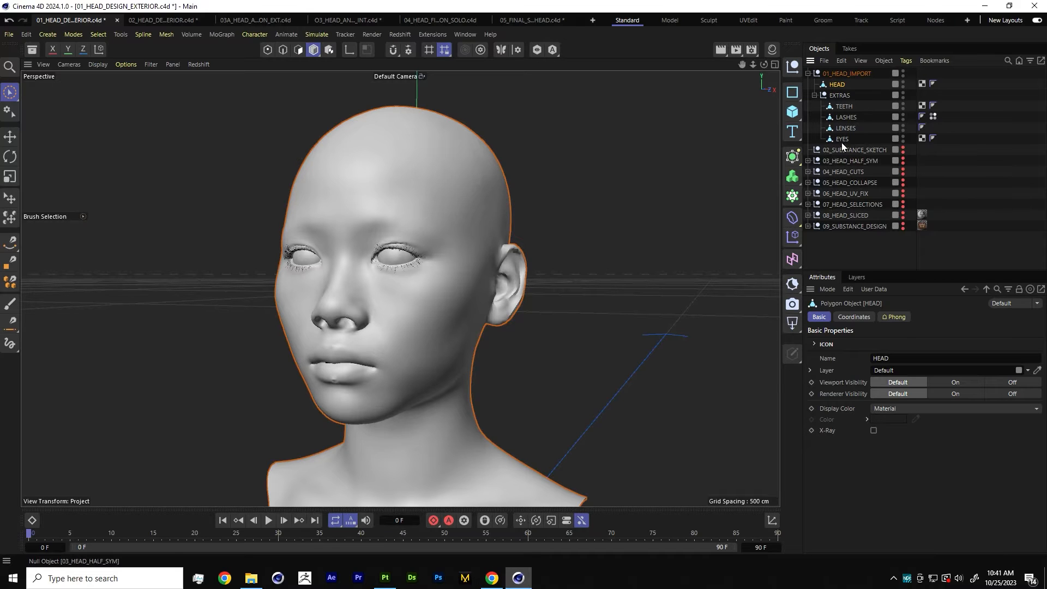
pyautogui.doubleClick(903, 72)
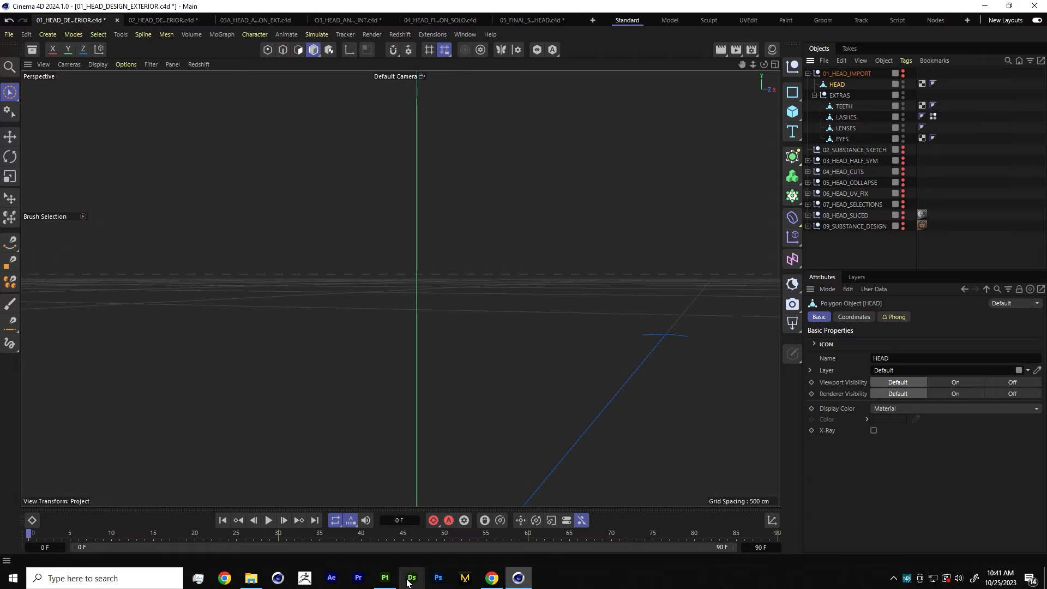
# Switch to the HEAD_Design_Rough project in Substance 3D Painter and close the display settings.
pyautogui.click(385, 578)
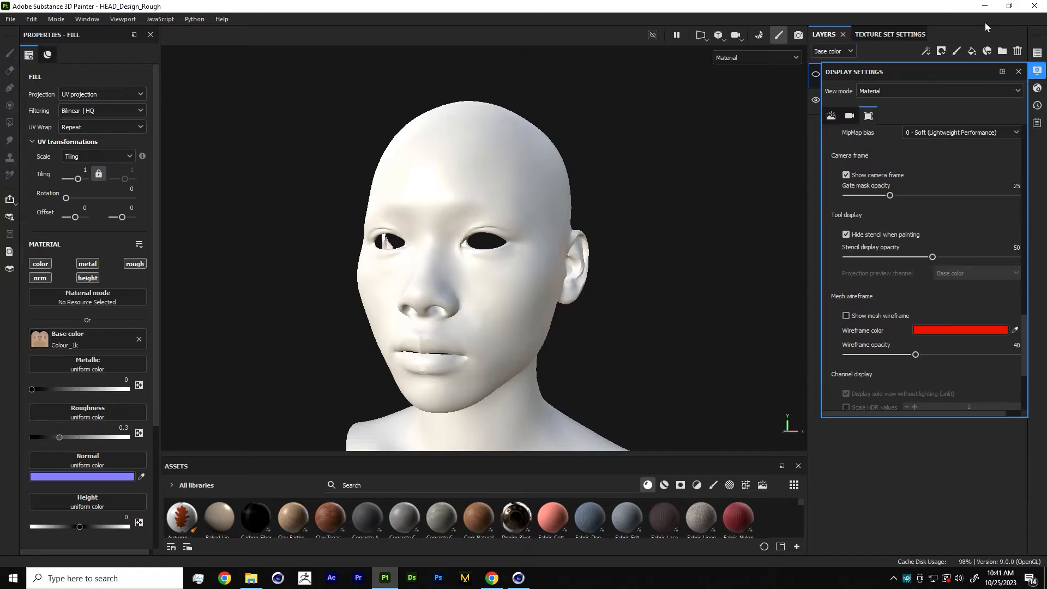
pyautogui.click(1017, 71)
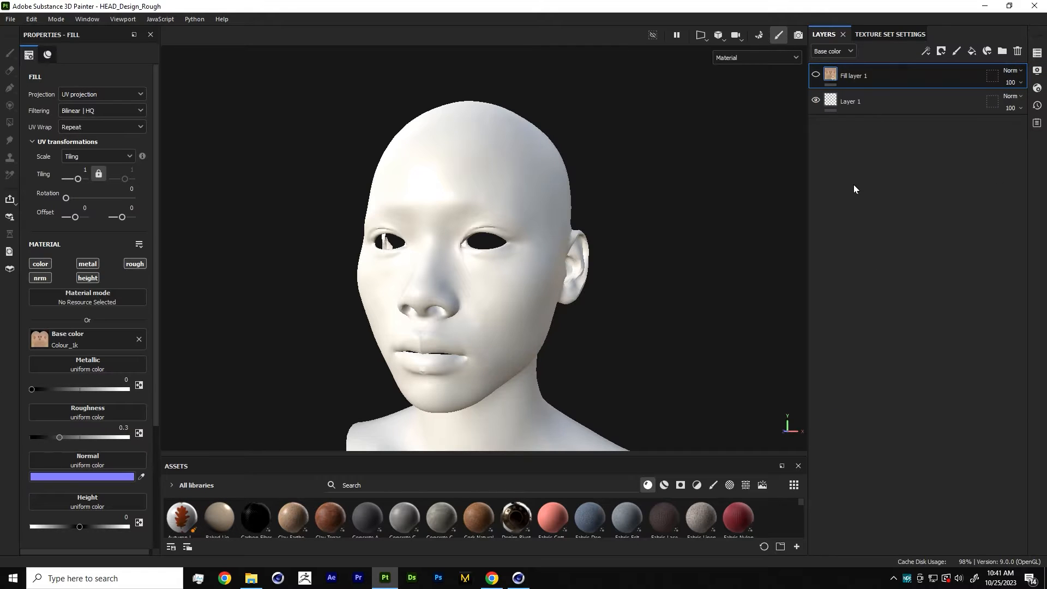
pyautogui.click(972, 51)
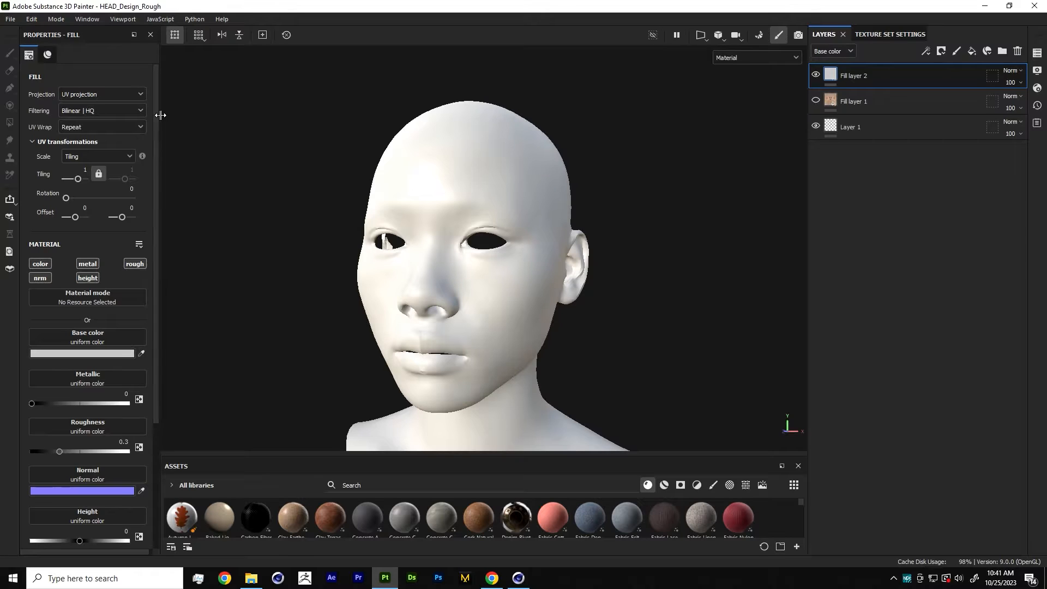
pyautogui.moveTo(160, 113); pyautogui.dragTo(181, 113)
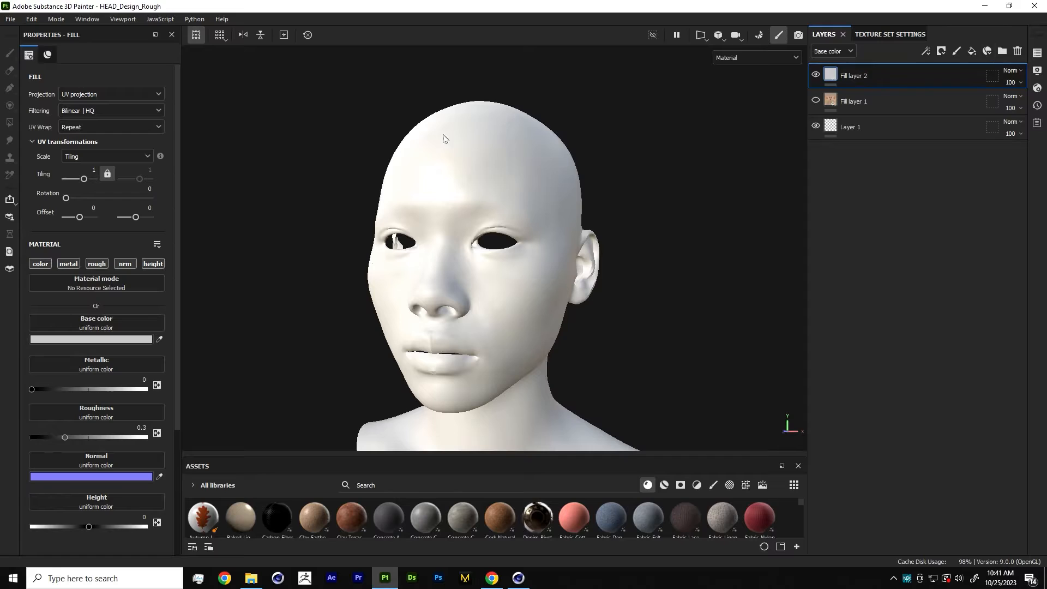
pyautogui.doubleClick(855, 76)
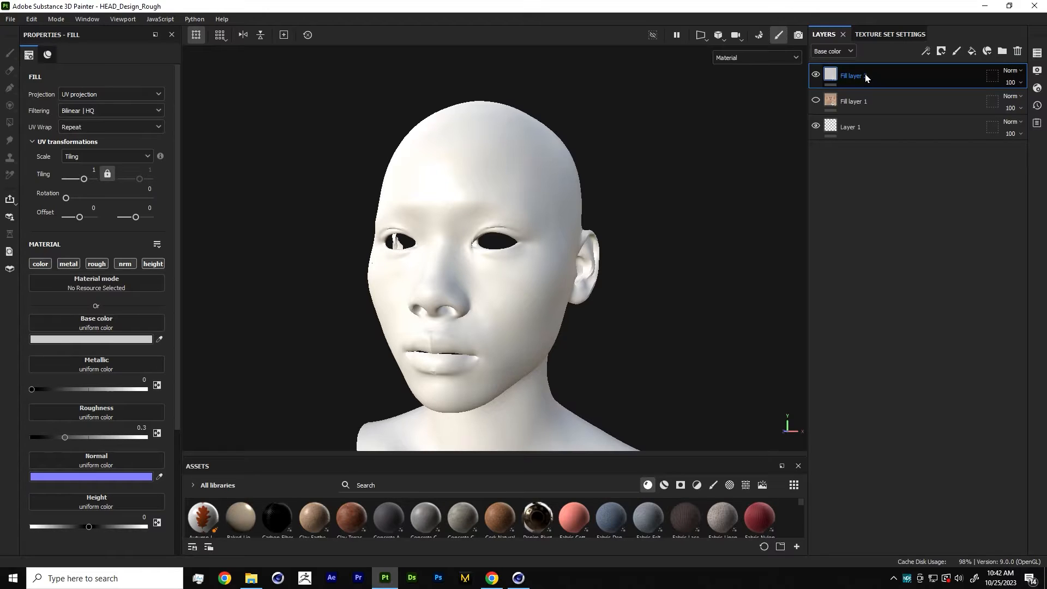
pyautogui.press('Delete')
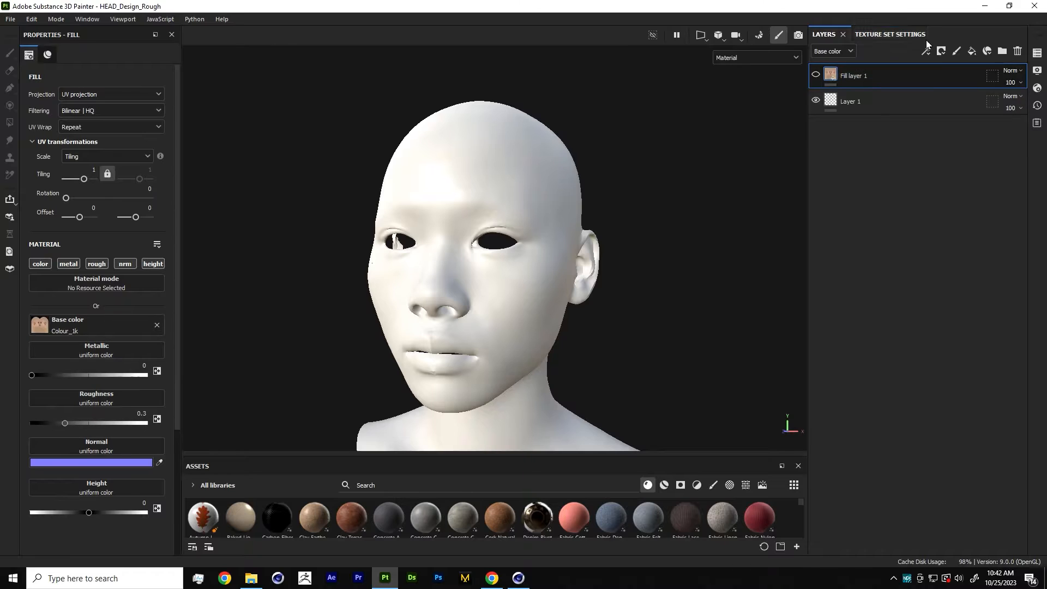
# Add a new paint layer above Fill layer 1 and set the brush's base color to black (000000).
pyautogui.click(956, 50)
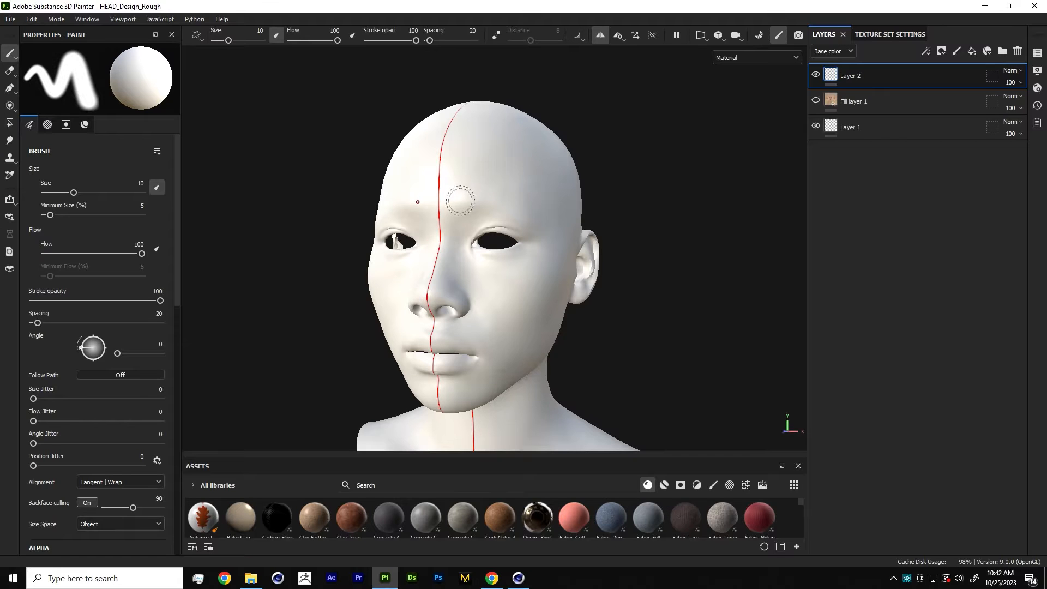
pyautogui.moveTo(467, 182); pyautogui.dragTo(482, 187)
pyautogui.hotkey('ctrl', 'z')
pyautogui.scroll(-10, 179, 279)
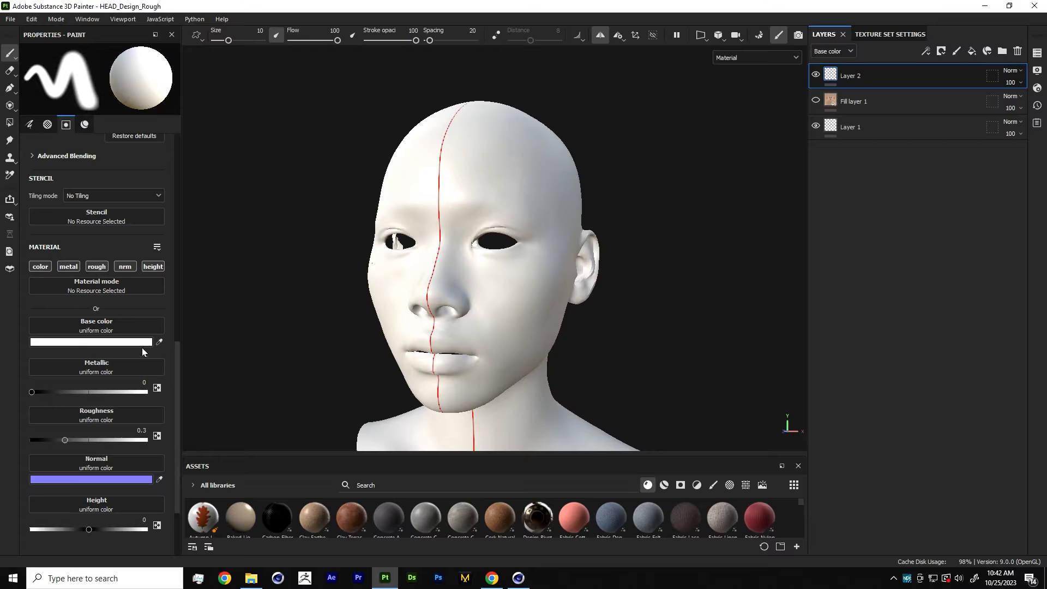
pyautogui.moveTo(159, 408); pyautogui.dragTo(131, 516)
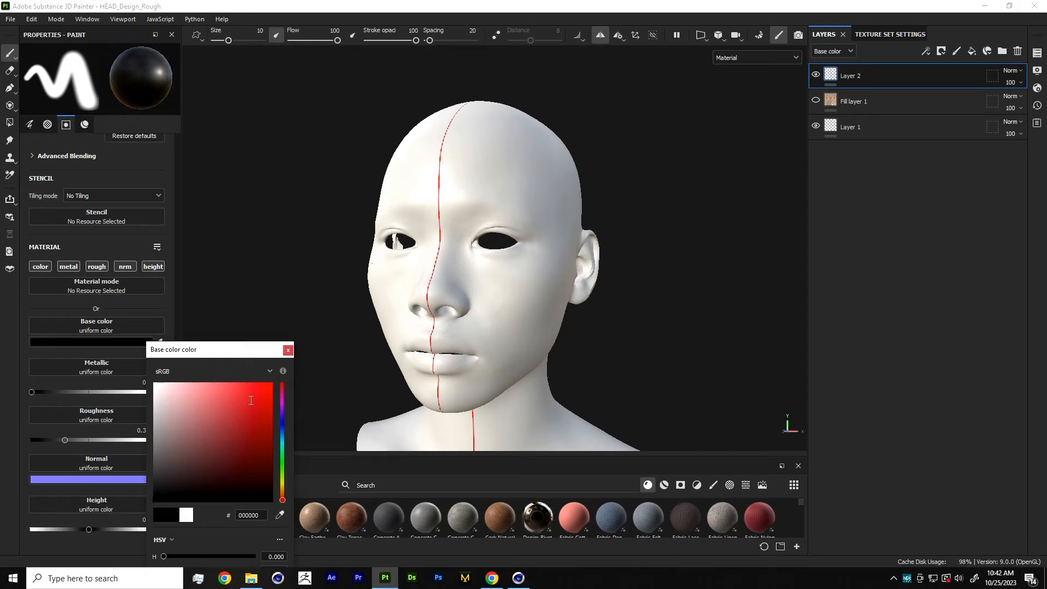
pyautogui.click(288, 350)
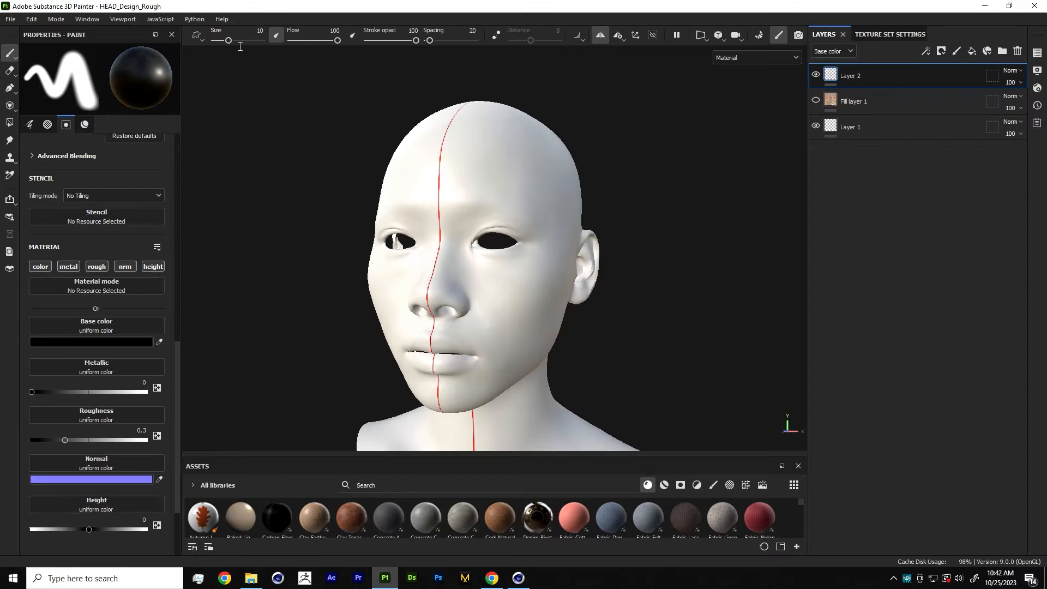
# Set the brush size to 0.5 for thin sketch lines.
pyautogui.moveTo(228, 40); pyautogui.dragTo(216, 39)
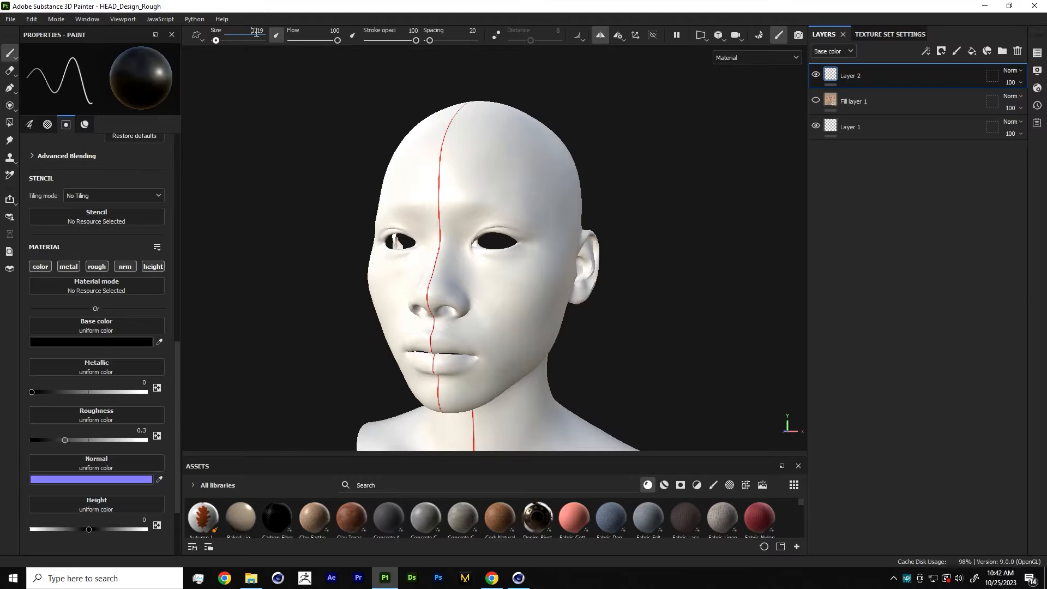
pyautogui.click(256, 31)
pyautogui.write('0.5')
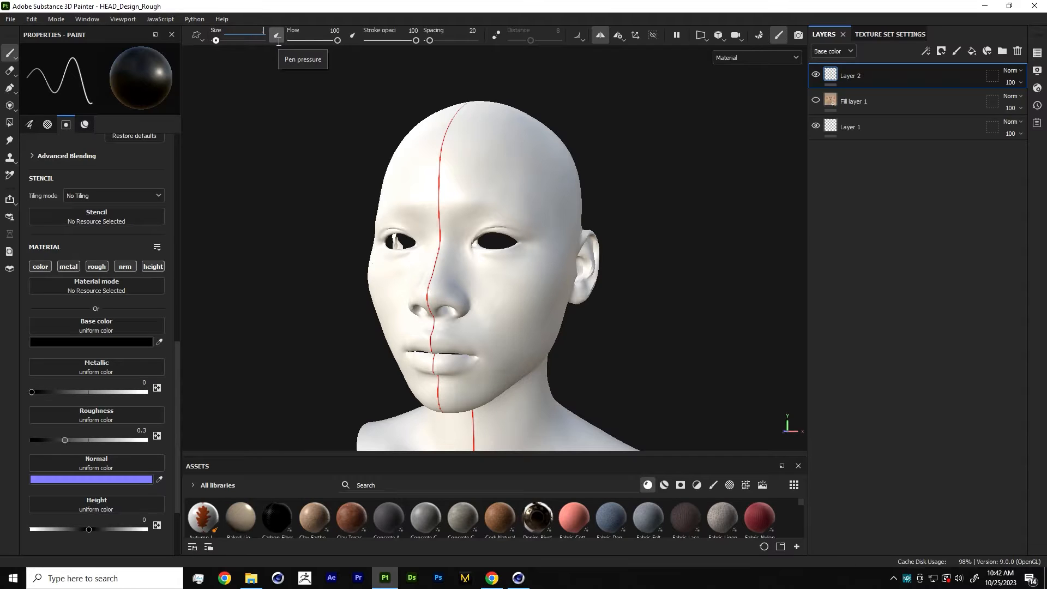
pyautogui.press('Return')
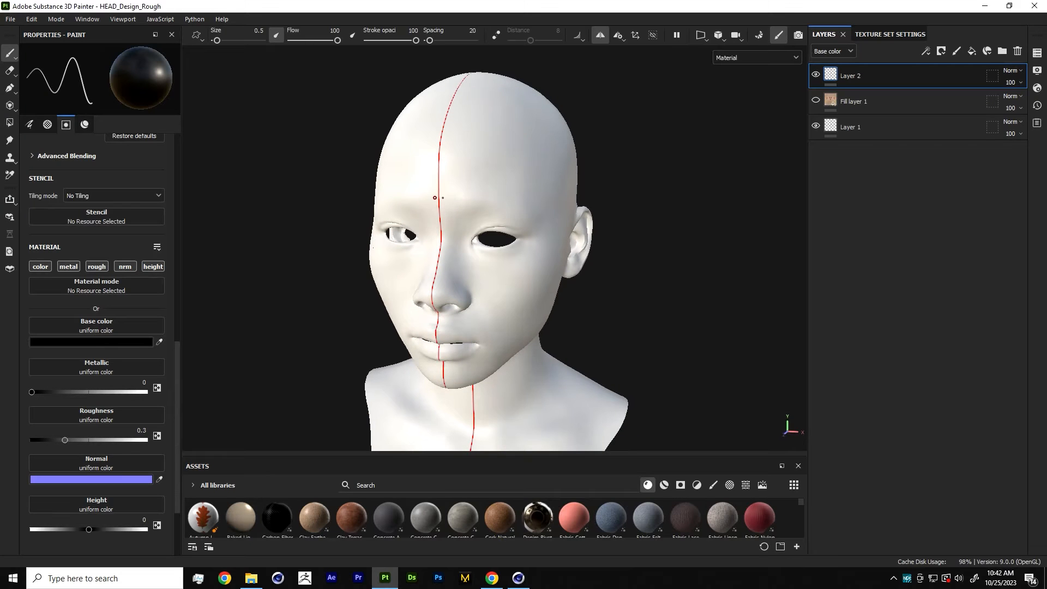
# Paint a downward-pointing triangle of straight mirrored lines on the center of the forehead.
pyautogui.scroll(4, 436, 240)
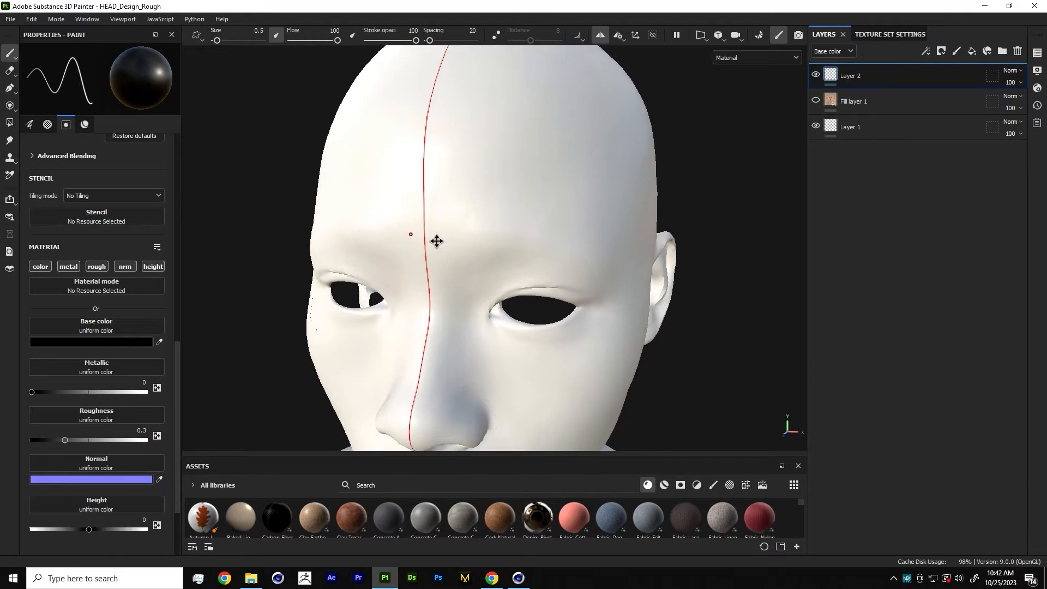
pyautogui.moveTo(437, 241)
pyautogui.keyDown('alt'); pyautogui.mouseDown()
pyautogui.moveTo(397, 285)
pyautogui.moveTo(395, 270)
pyautogui.mouseUp(); pyautogui.keyUp('alt')
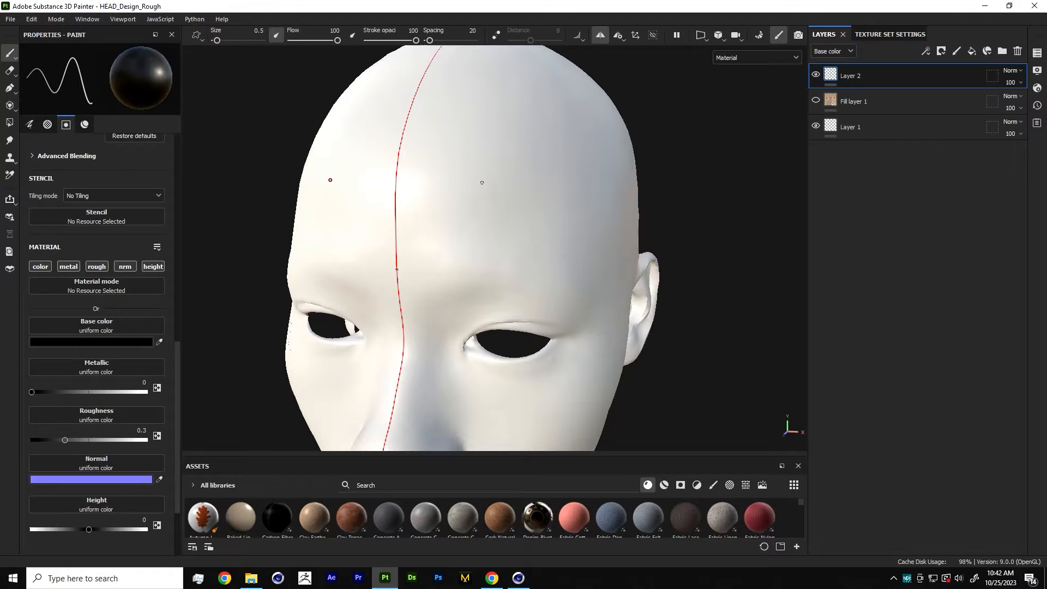
pyautogui.keyDown('shift'); pyautogui.click(458, 176); pyautogui.keyUp('shift')
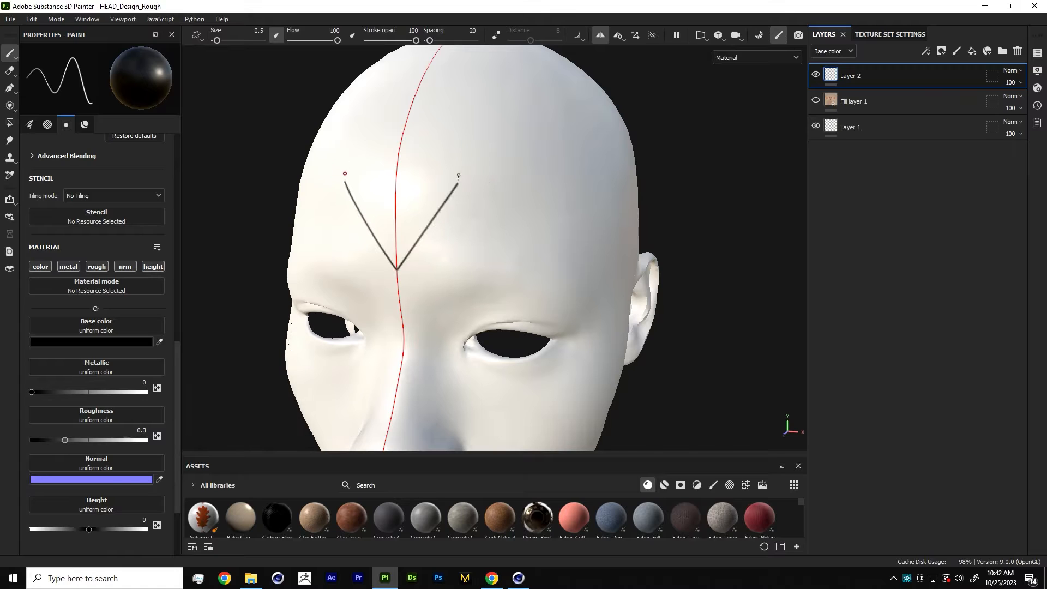
pyautogui.keyDown('shift'); pyautogui.click(398, 175); pyautogui.keyUp('shift')
# Extend the forehead triangle's sides up the skull and close the shape with a straight line to the symmetry line.
pyautogui.moveTo(402, 170)
pyautogui.keyDown('alt'); pyautogui.mouseDown()
pyautogui.moveTo(409, 276)
pyautogui.moveTo(425, 267)
pyautogui.mouseUp(); pyautogui.keyUp('alt')
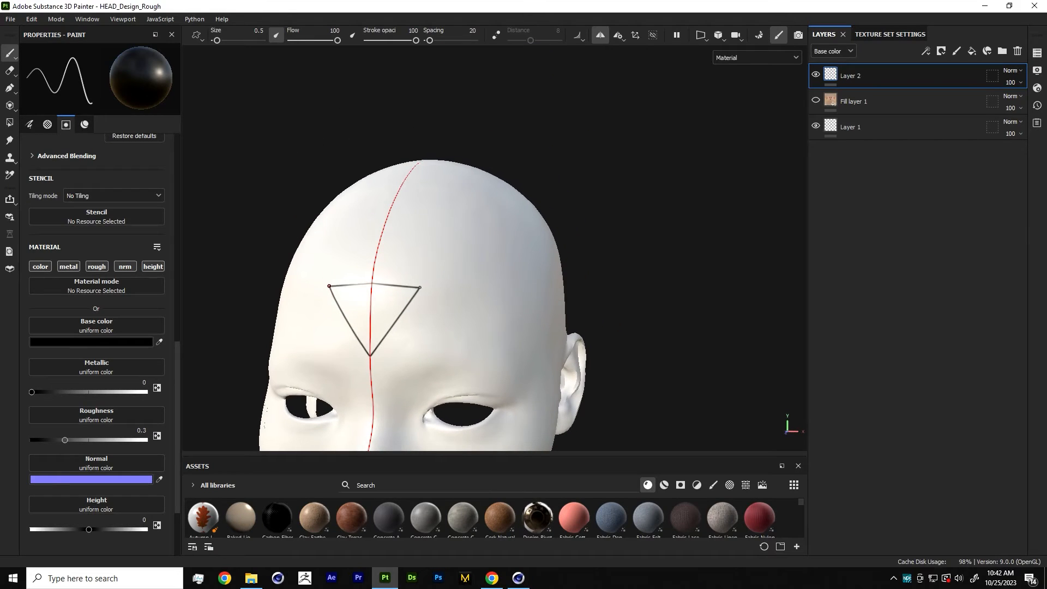
pyautogui.keyDown('shift'); pyautogui.click(470, 213); pyautogui.keyUp('shift')
pyautogui.keyDown('shift'); pyautogui.click(393, 198); pyautogui.keyUp('shift')
# Paint straight lines from the triangle's upper corner out to the temple, down its side and back in toward the eye.
pyautogui.keyDown('alt'); pyautogui.moveTo(444, 332); pyautogui.dragTo(434, 197); pyautogui.keyUp('alt')
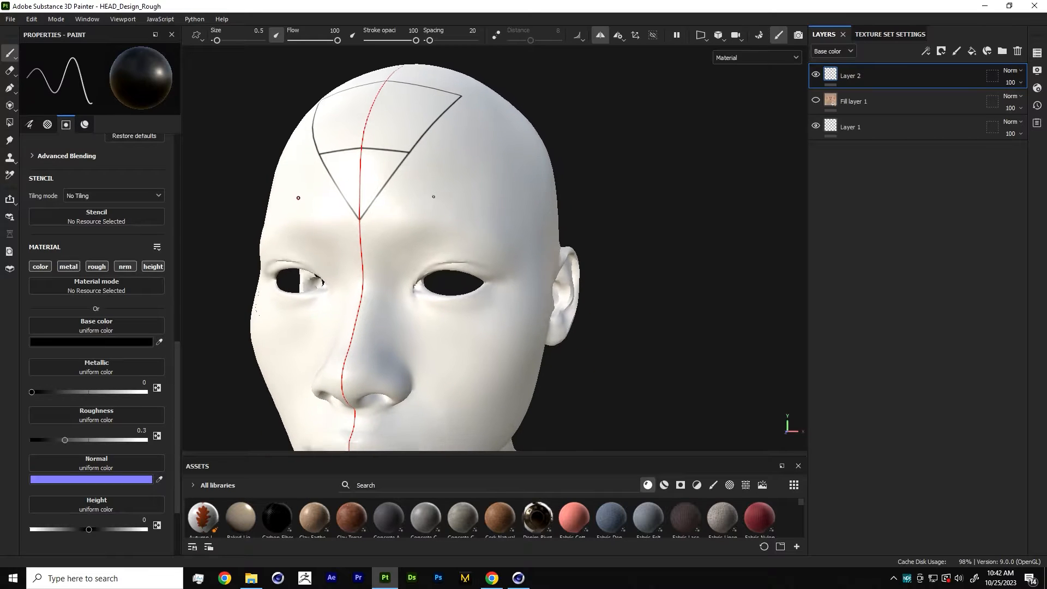
pyautogui.keyDown('shift'); pyautogui.click(526, 190); pyautogui.keyUp('shift')
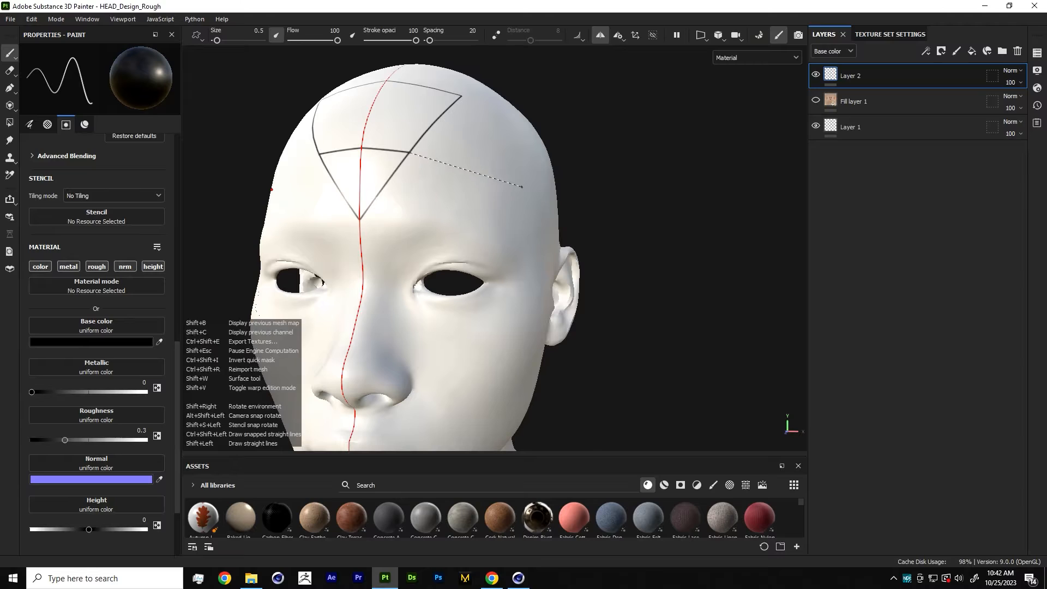
pyautogui.keyDown('shift'); pyautogui.click(539, 262); pyautogui.keyUp('shift')
pyautogui.keyDown('shift'); pyautogui.click(515, 273); pyautogui.keyUp('shift')
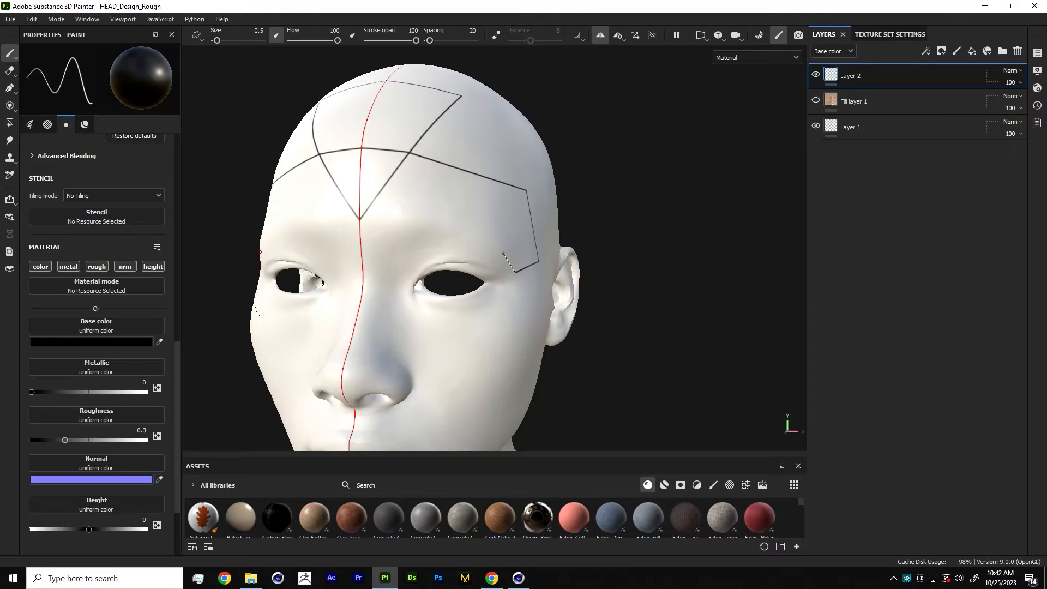
# Continue the panel outline along the brow and down to the nose bridge, joining it up the center to the triangle's tip.
pyautogui.keyDown('shift'); pyautogui.click(485, 223); pyautogui.keyUp('shift')
pyautogui.keyDown('shift'); pyautogui.click(404, 230); pyautogui.keyUp('shift')
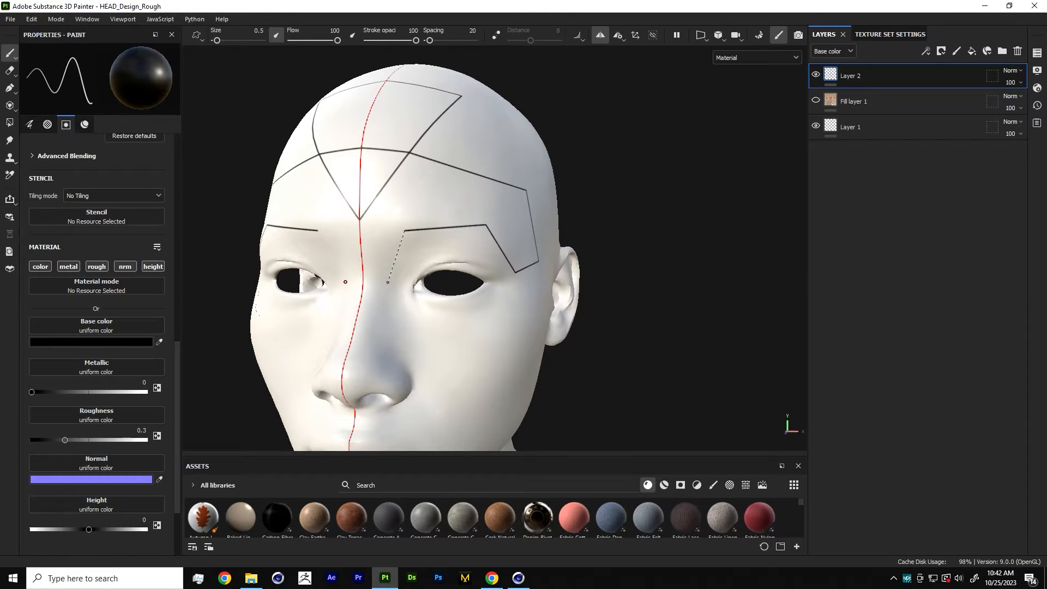
pyautogui.keyDown('shift'); pyautogui.click(389, 281); pyautogui.keyUp('shift')
pyautogui.keyDown('shift'); pyautogui.click(363, 281); pyautogui.keyUp('shift')
pyautogui.keyDown('shift'); pyautogui.click(360, 219); pyautogui.keyUp('shift')
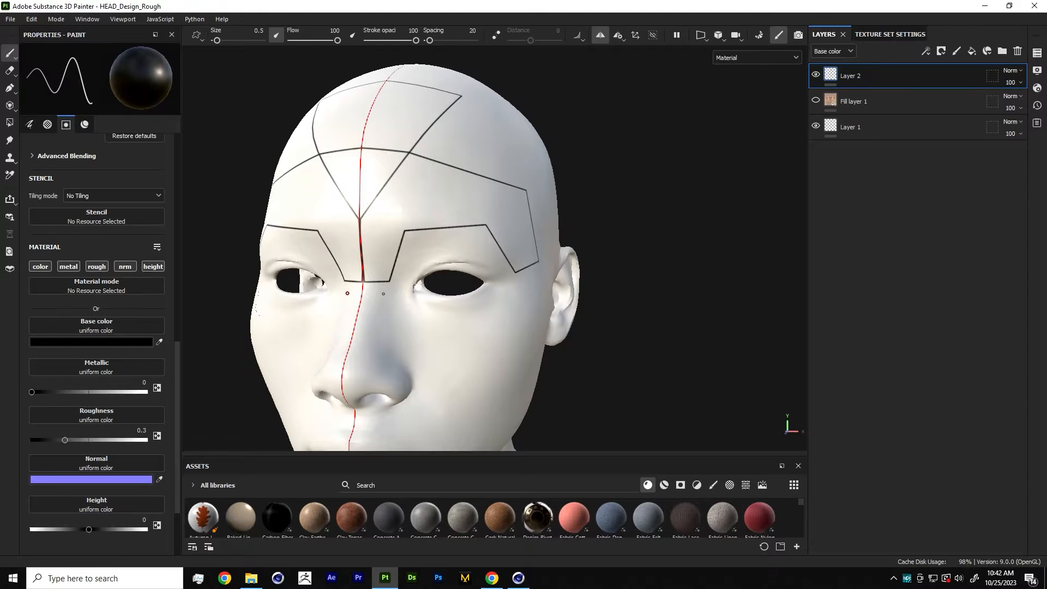
# Outline the lower half of the eye panel with straight lines from the nose bridge, under the eye, to the outer brow corner.
pyautogui.keyDown('alt'); pyautogui.moveTo(348, 292); pyautogui.dragTo(319, 240, button='middle'); pyautogui.keyUp('alt')
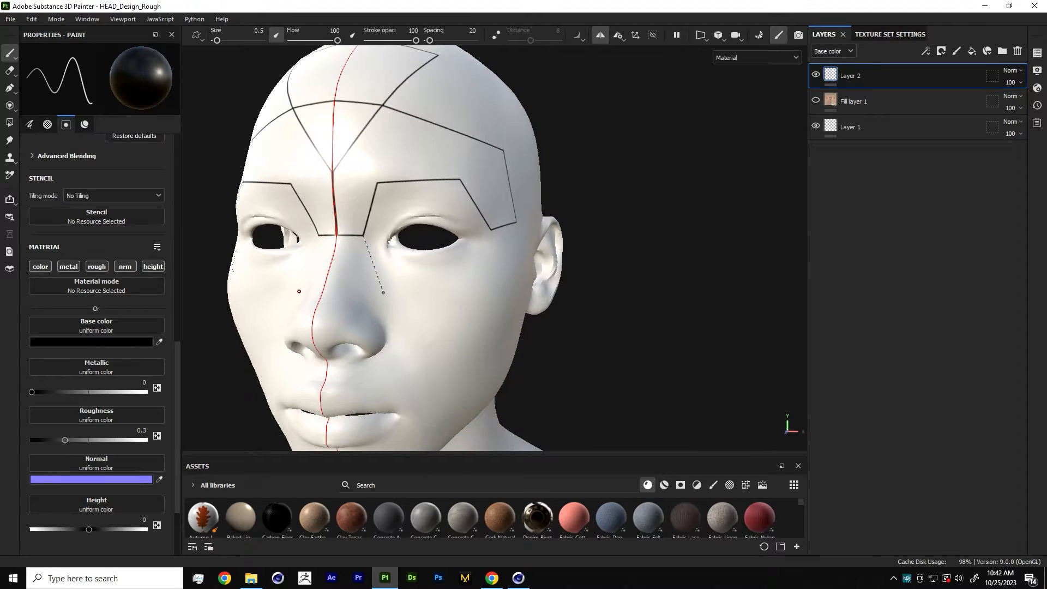
pyautogui.keyDown('shift'); pyautogui.click(385, 286); pyautogui.keyUp('shift')
pyautogui.keyDown('shift'); pyautogui.click(471, 286); pyautogui.keyUp('shift')
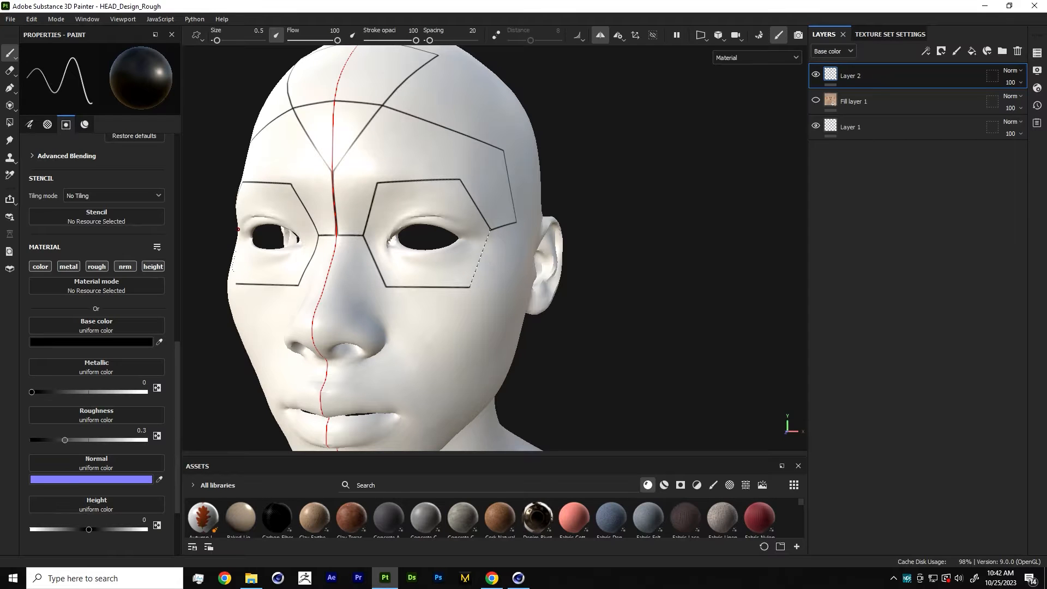
pyautogui.keyDown('shift'); pyautogui.click(490, 230); pyautogui.keyUp('shift')
# Outline the nose panel with straight lines from the eye panel's lower inner corner down past the nostril and under the nose.
pyautogui.keyDown('alt'); pyautogui.moveTo(474, 295); pyautogui.dragTo(405, 229, button='middle'); pyautogui.keyUp('alt')
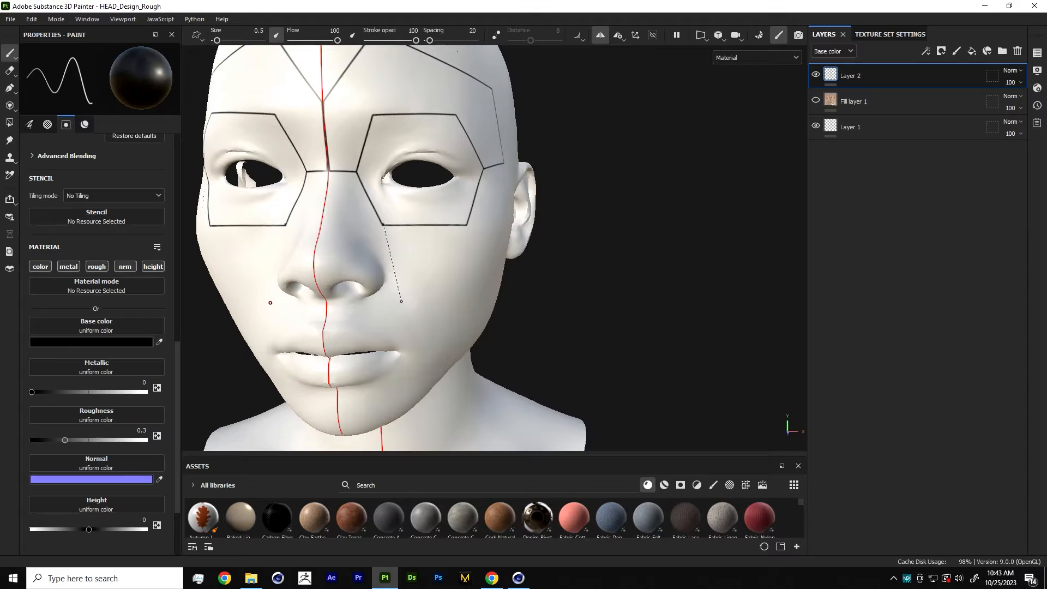
pyautogui.keyDown('shift'); pyautogui.click(401, 301); pyautogui.keyUp('shift')
pyautogui.keyDown('shift'); pyautogui.click(326, 317); pyautogui.keyUp('shift')
pyautogui.keyDown('alt'); pyautogui.moveTo(397, 295); pyautogui.dragTo(350, 308, button='middle'); pyautogui.keyUp('alt')
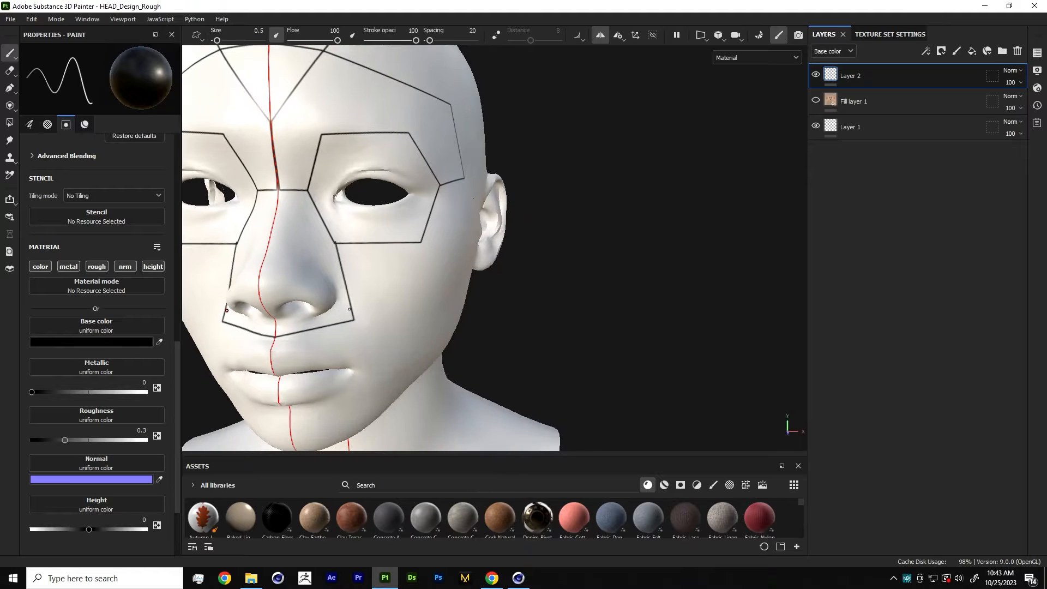
# Paint straight panel lines from the temple down the cheek to the jaw and in to the mouth corner.
pyautogui.keyDown('alt'); pyautogui.moveTo(362, 319); pyautogui.dragTo(361, 312); pyautogui.keyUp('alt')
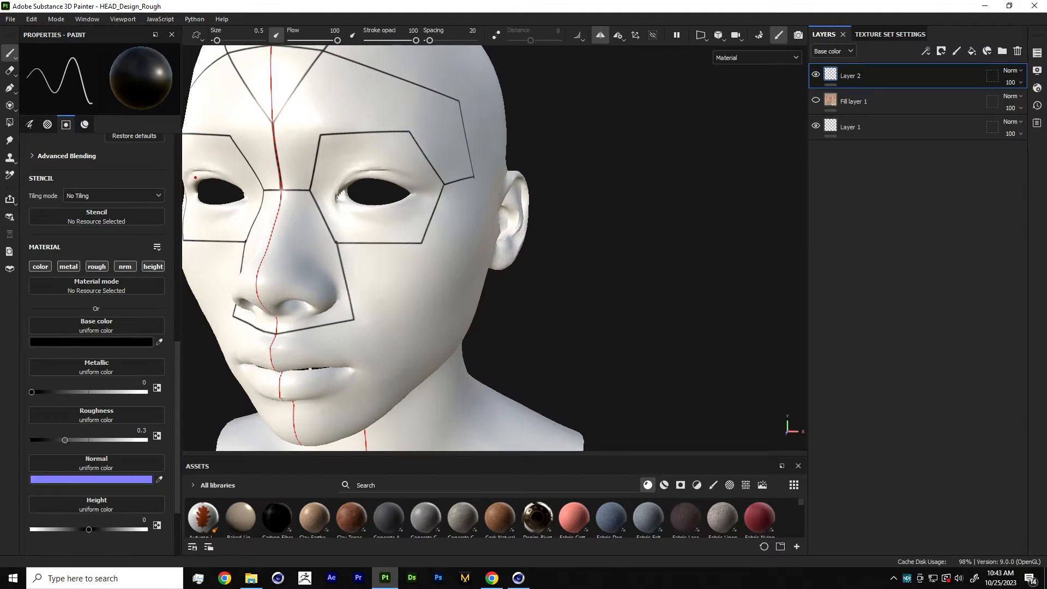
pyautogui.keyDown('shift'); pyautogui.click(455, 328); pyautogui.keyUp('shift')
pyautogui.keyDown('alt'); pyautogui.moveTo(420, 339); pyautogui.dragTo(459, 307, button='middle'); pyautogui.keyUp('alt')
pyautogui.keyDown('alt'); pyautogui.moveTo(460, 307); pyautogui.dragTo(454, 290); pyautogui.keyUp('alt')
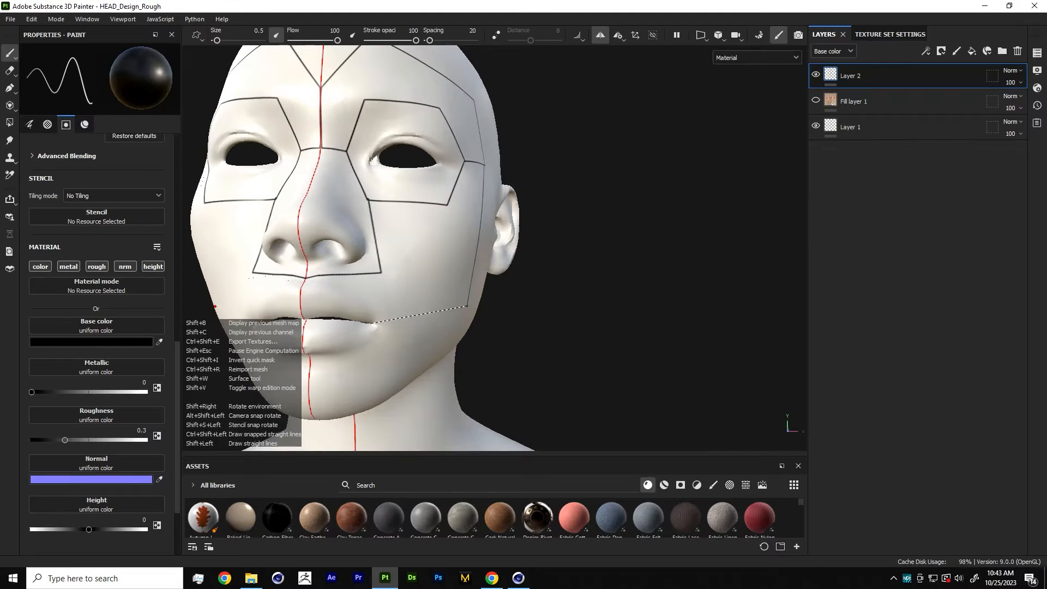
pyautogui.keyDown('shift'); pyautogui.click(468, 307); pyautogui.keyUp('shift')
# Paint a short V-shaped panel line from under the nose panel down to the center of the upper lip.
pyautogui.keyDown('alt'); pyautogui.moveTo(257, 295); pyautogui.dragTo(343, 265, button='middle'); pyautogui.keyUp('alt')
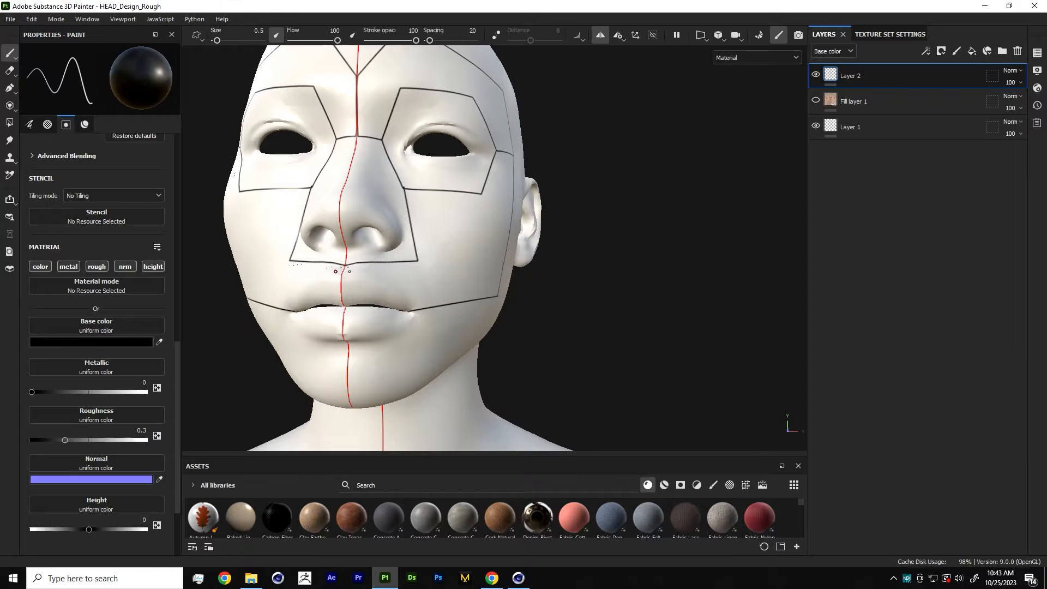
pyautogui.moveTo(337, 273)
pyautogui.mouseDown()
pyautogui.moveTo(345, 306)
pyautogui.moveTo(381, 273)
pyautogui.moveTo(477, 341)
pyautogui.moveTo(551, 341)
pyautogui.moveTo(480, 314)
pyautogui.mouseUp()
pyautogui.keyDown('alt'); pyautogui.moveTo(457, 271); pyautogui.dragTo(421, 288, button='middle'); pyautogui.keyUp('alt')
pyautogui.moveTo(421, 288)
pyautogui.keyDown('alt'); pyautogui.mouseDown()
pyautogui.moveTo(428, 299)
pyautogui.moveTo(435, 290)
pyautogui.mouseUp(); pyautogui.keyUp('alt')
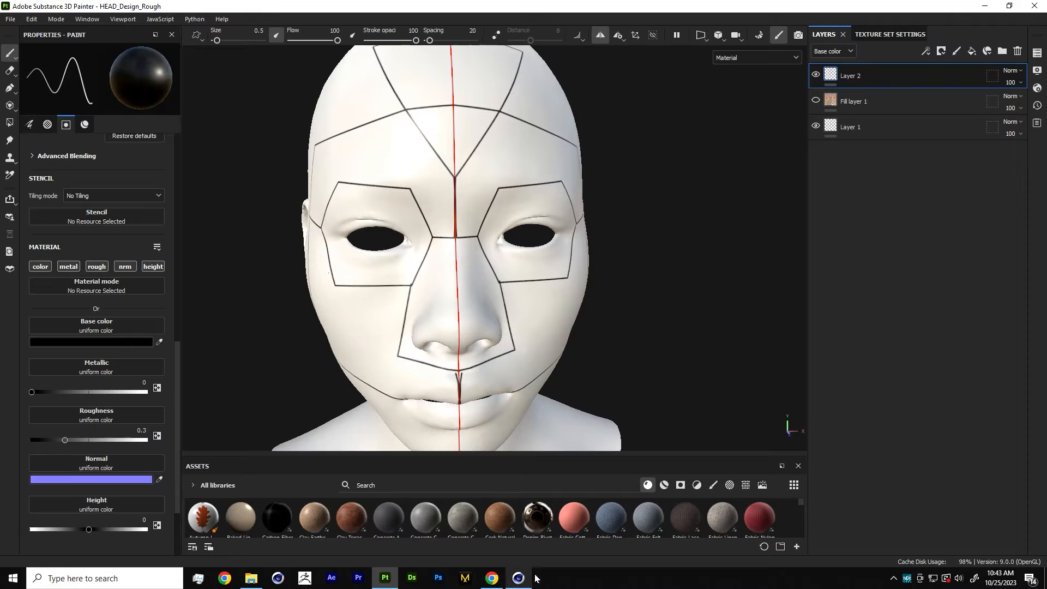
# Switch to Cinema 4D, collapse the 01_HEAD_IMPORT group and make the 03_HEAD_HALF_SYM head visible, facing the front.
pyautogui.click(518, 577)
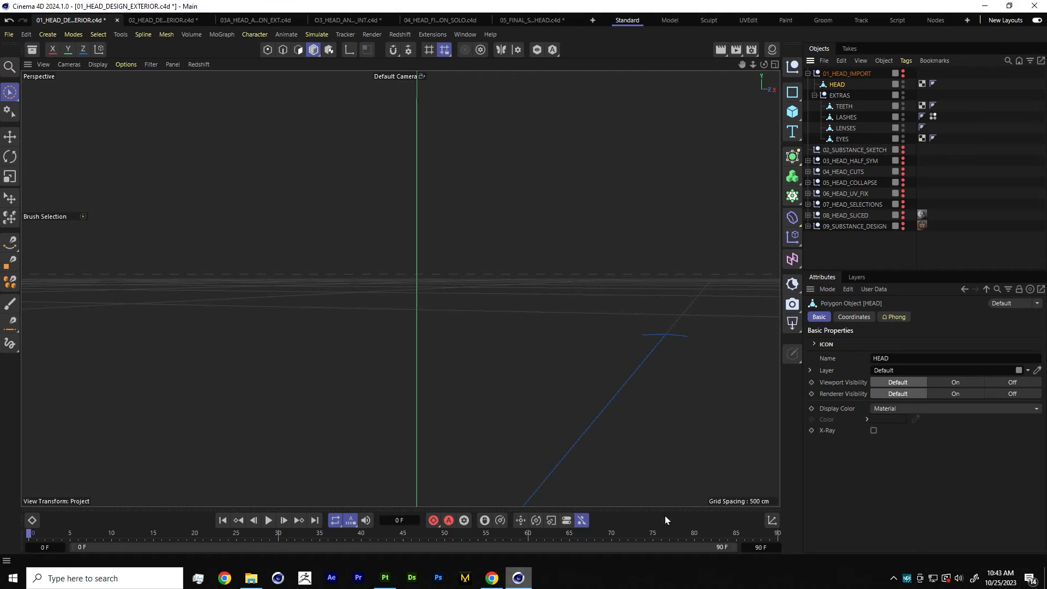
pyautogui.click(808, 73)
pyautogui.click(902, 95)
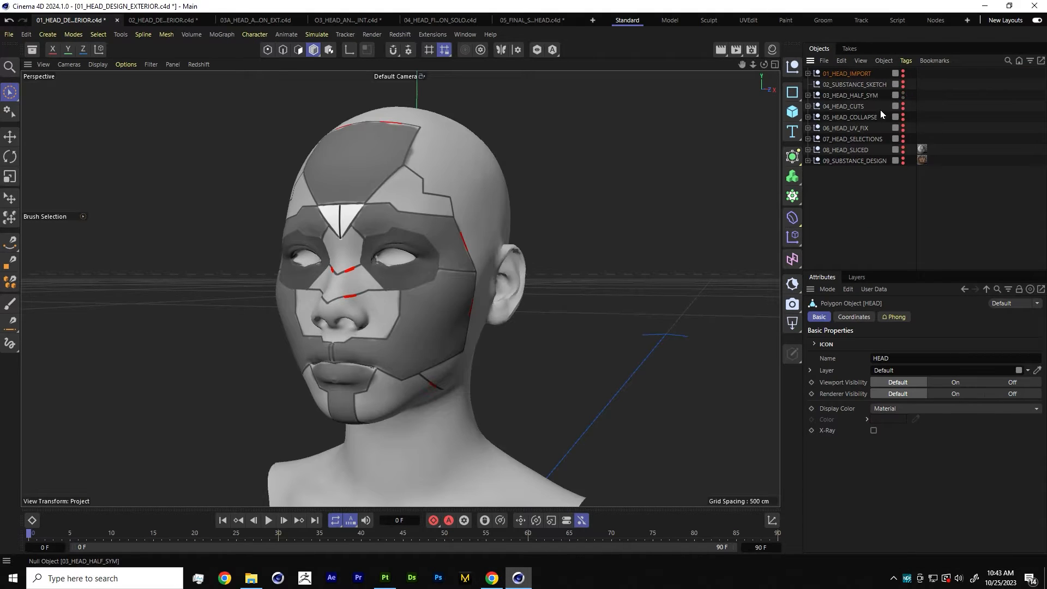
pyautogui.moveTo(388, 233)
pyautogui.keyDown('alt'); pyautogui.mouseDown()
pyautogui.moveTo(388, 242)
pyautogui.moveTo(383, 234)
pyautogui.mouseUp(); pyautogui.keyUp('alt')
pyautogui.keyDown('alt'); pyautogui.moveTo(383, 234); pyautogui.dragTo(402, 262, button='middle'); pyautogui.keyUp('alt')
pyautogui.keyDown('alt'); pyautogui.moveTo(386, 263); pyautogui.dragTo(408, 282); pyautogui.keyUp('alt')
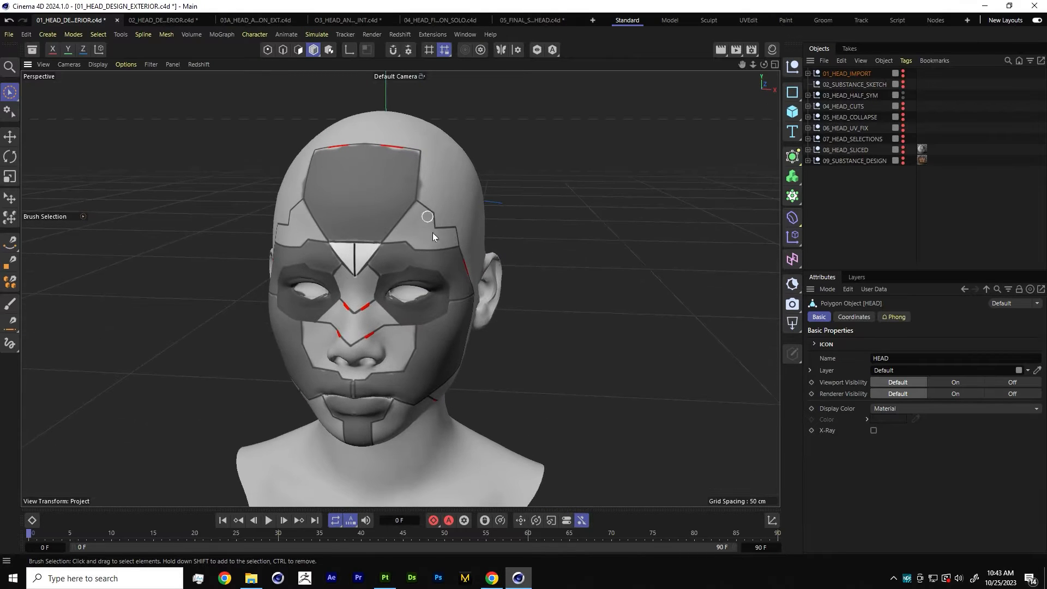
pyautogui.keyDown('alt'); pyautogui.moveTo(350, 350); pyautogui.dragTo(371, 358); pyautogui.keyUp('alt')
pyautogui.keyDown('alt'); pyautogui.moveTo(370, 358); pyautogui.dragTo(416, 296, button='middle'); pyautogui.keyUp('alt')
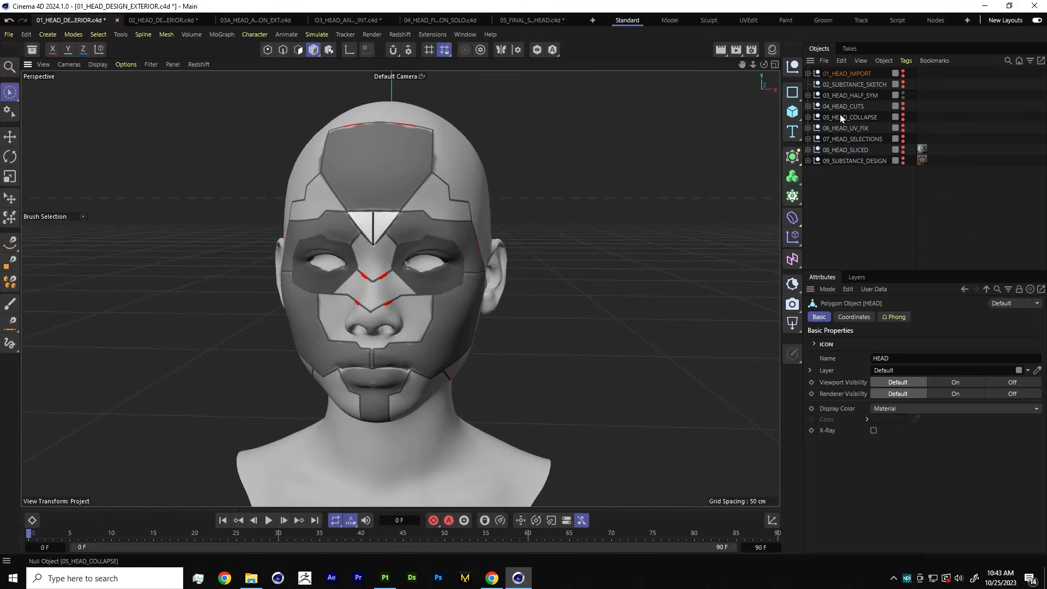
# Select the HEAD mesh in 03_HEAD_HALF_SYM in polygon mode and show it enlarged in the front view.
pyautogui.click(808, 106)
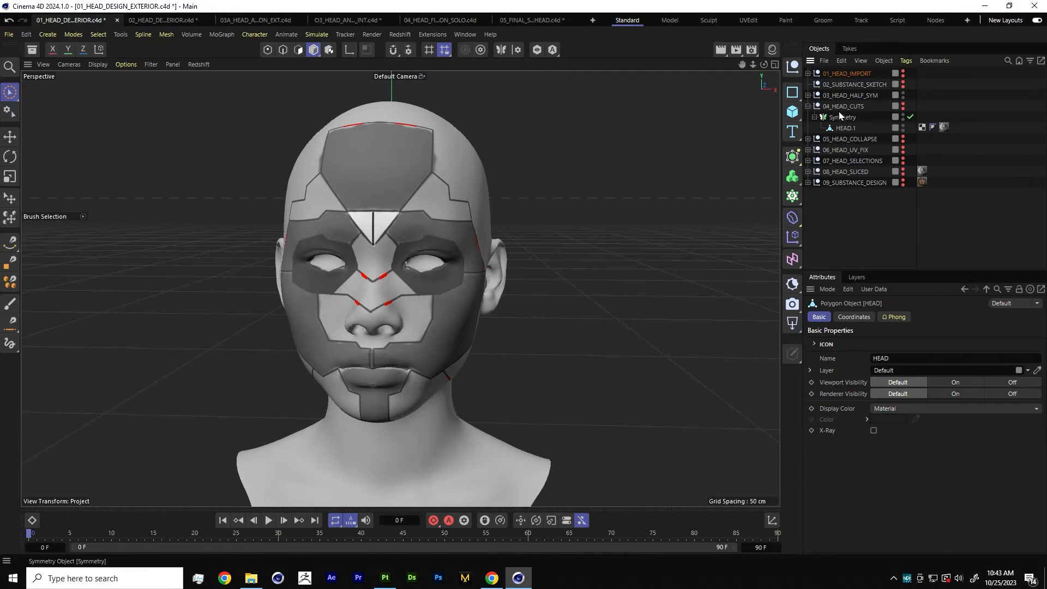
pyautogui.click(807, 106)
pyautogui.click(808, 94)
pyautogui.click(842, 104)
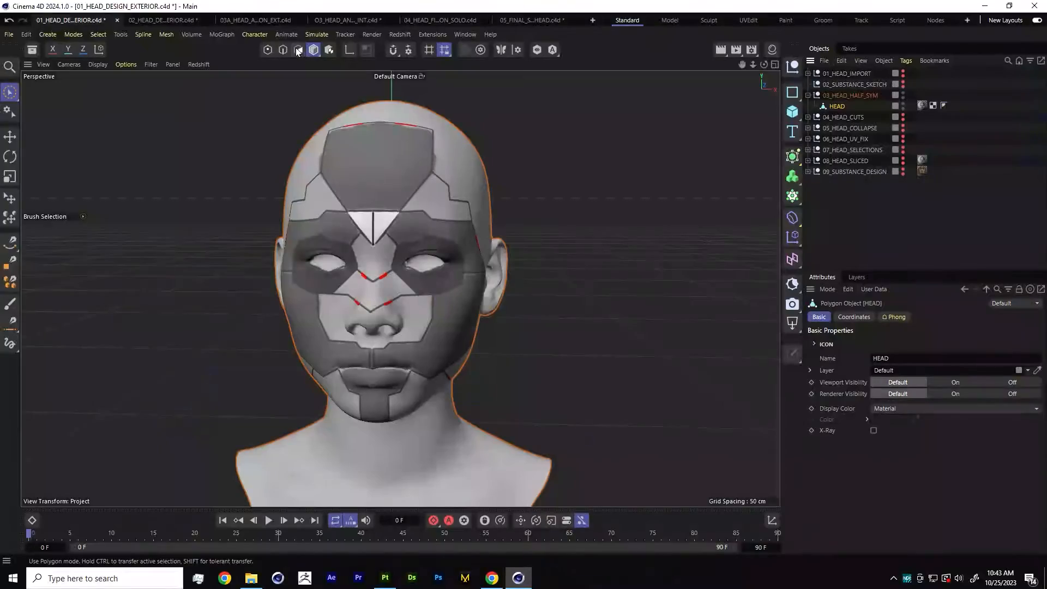
pyautogui.click(297, 51)
pyautogui.click(774, 65)
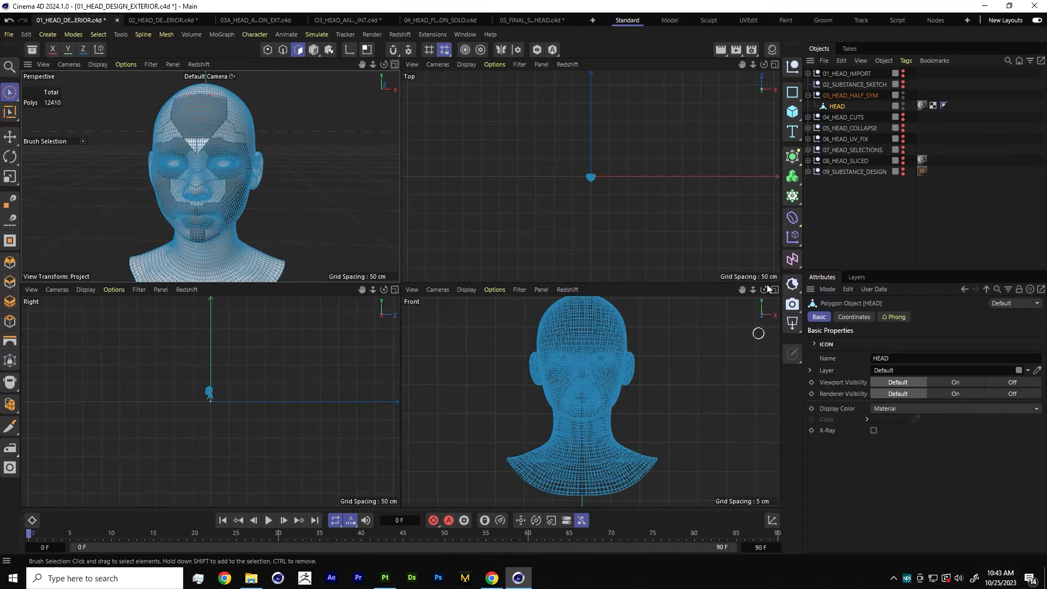
pyautogui.click(774, 289)
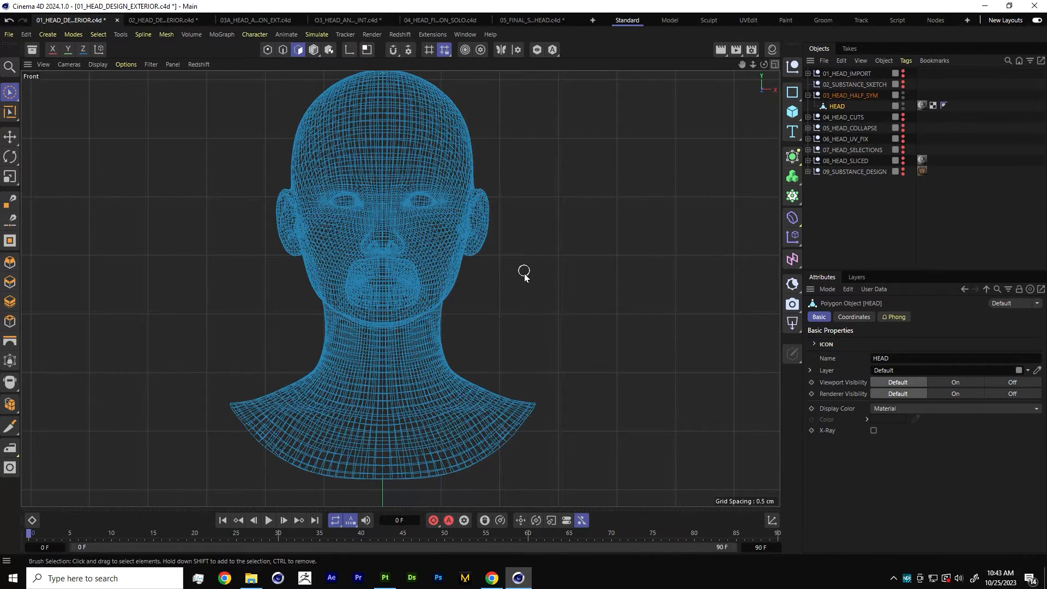
pyautogui.scroll(-3, 567, 289)
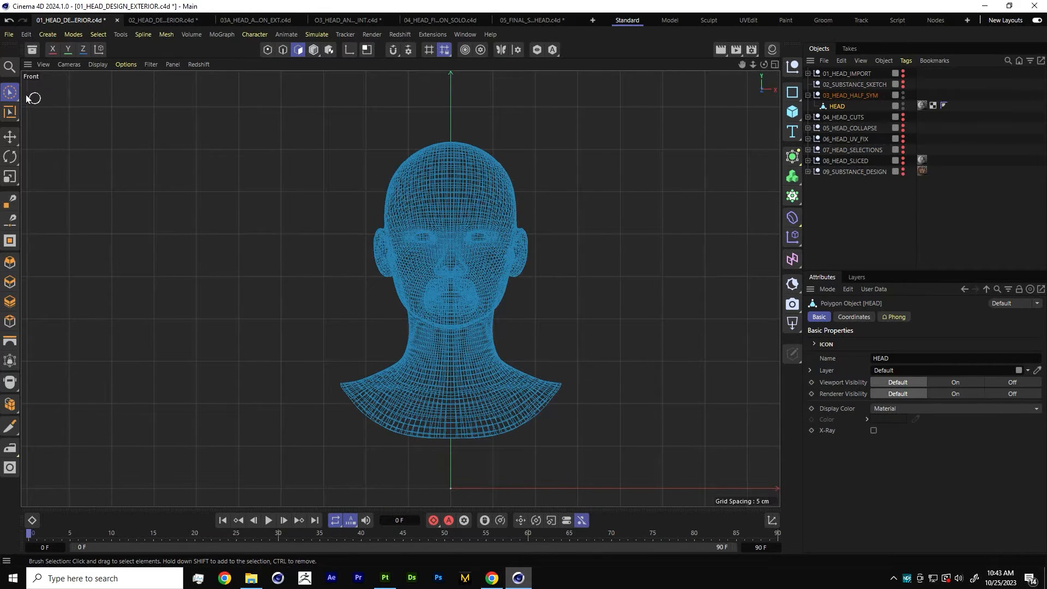
# Rectangle-select all HEAD polygons on the negative X side of the center line and delete that half.
pyautogui.moveTo(10, 93); pyautogui.dragTo(82, 116)
pyautogui.moveTo(248, 104); pyautogui.dragTo(450, 461)
pyautogui.moveTo(451, 460); pyautogui.dragTo(450, 463)
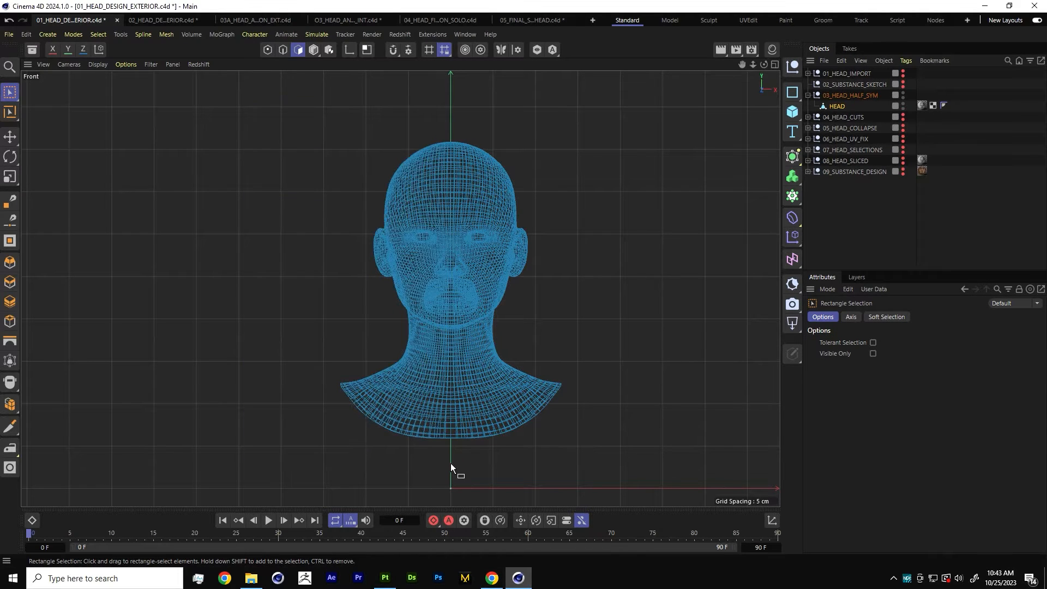
pyautogui.keyDown('alt'); pyautogui.moveTo(440, 272); pyautogui.dragTo(480, 257, button='right'); pyautogui.keyUp('alt')
pyautogui.keyDown('alt'); pyautogui.moveTo(484, 270); pyautogui.dragTo(446, 286, button='middle'); pyautogui.keyUp('alt')
pyautogui.scroll(-5, 446, 287)
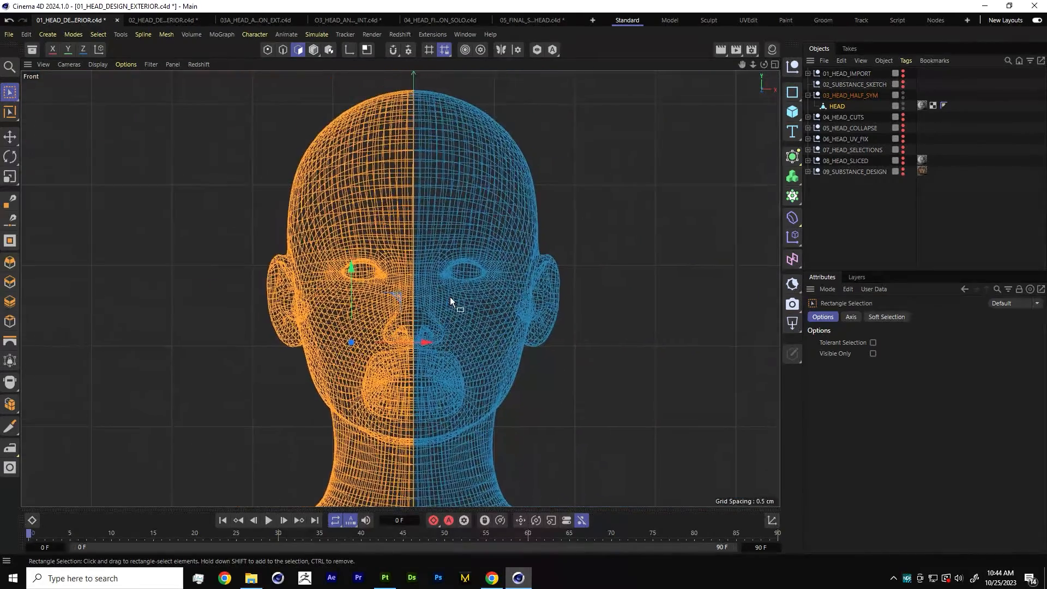
pyautogui.click(775, 64)
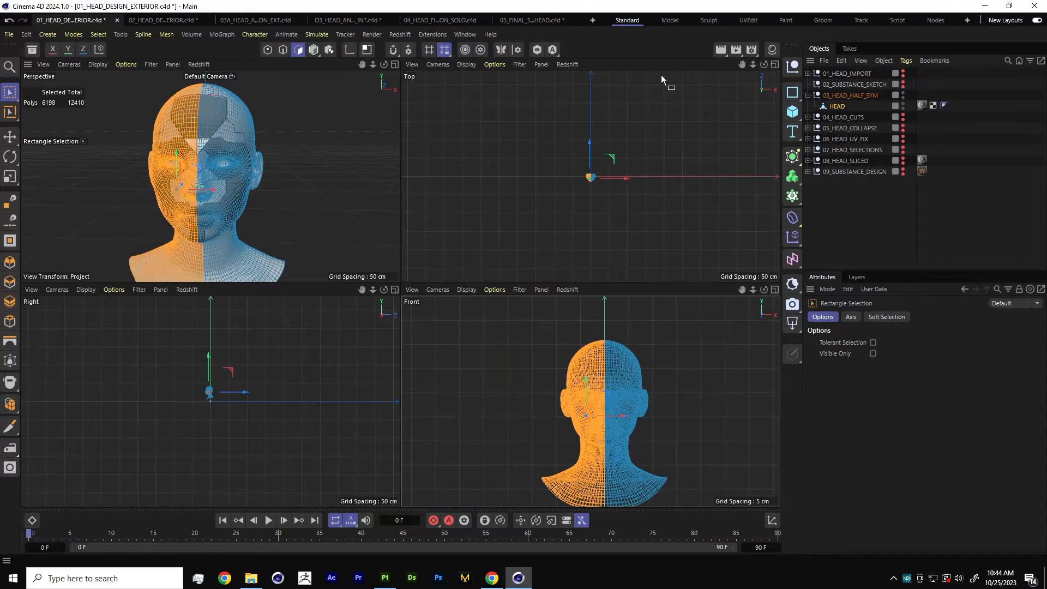
pyautogui.press('Delete')
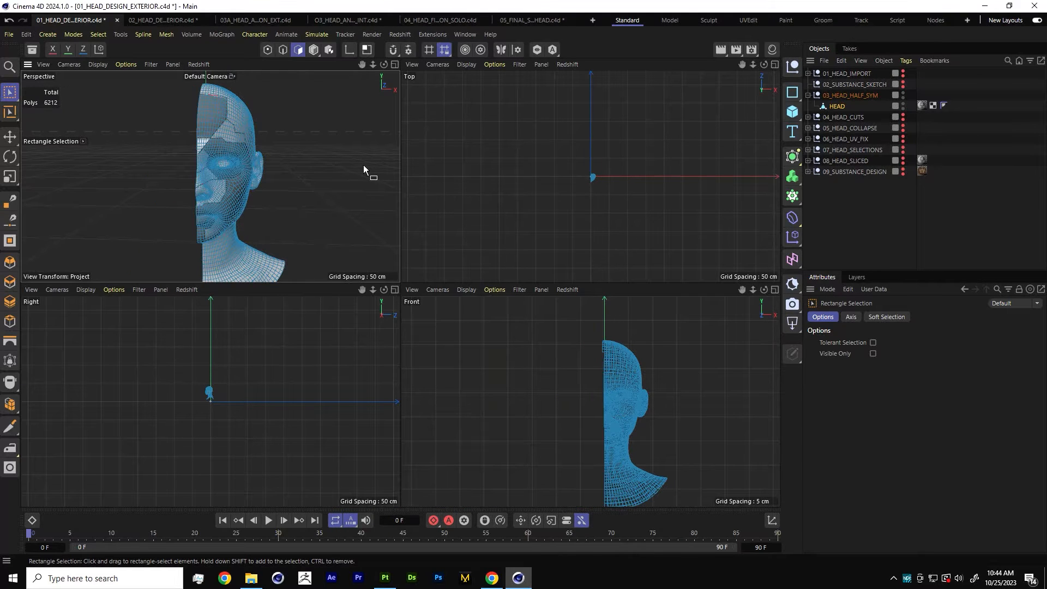
pyautogui.click(392, 63)
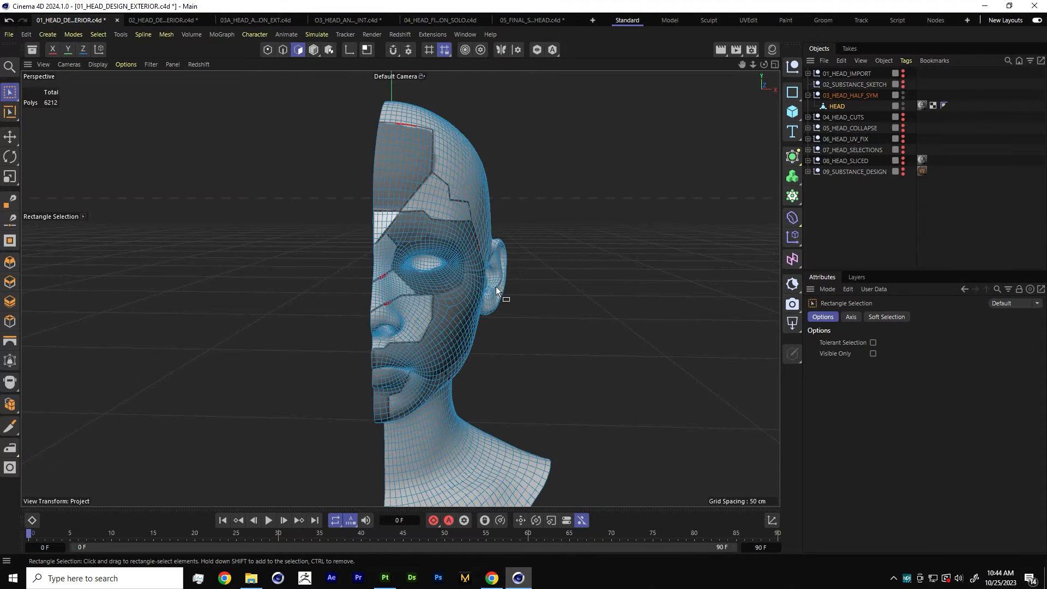
pyautogui.keyDown('alt'); pyautogui.moveTo(447, 286); pyautogui.dragTo(375, 302); pyautogui.keyUp('alt')
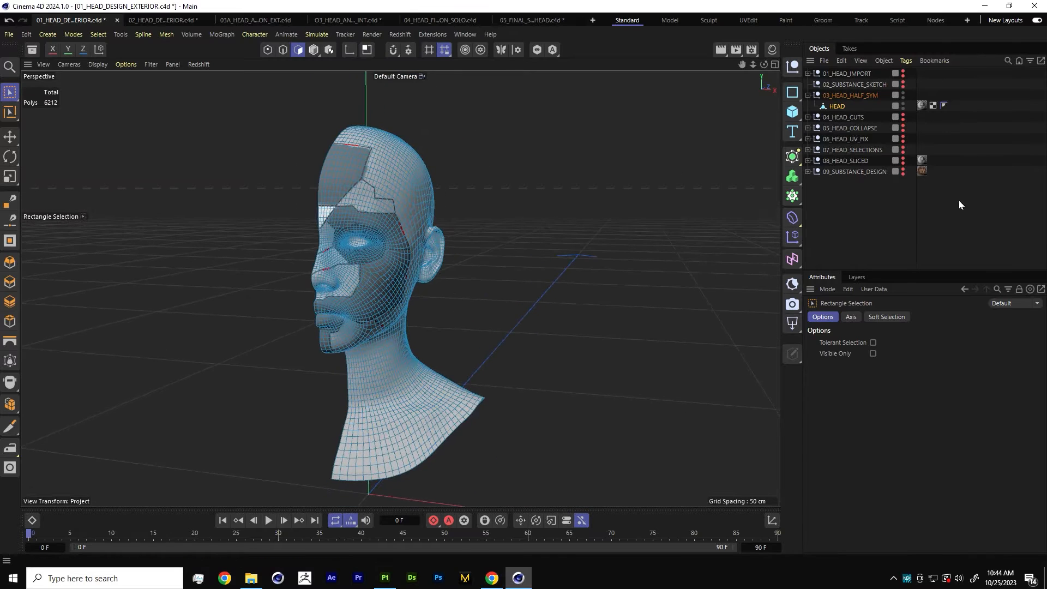
# Add a Symmetry generator inside 03_HEAD_HALF_SYM with the half HEAD as its child and turn off Show Planes.
pyautogui.click(793, 157)
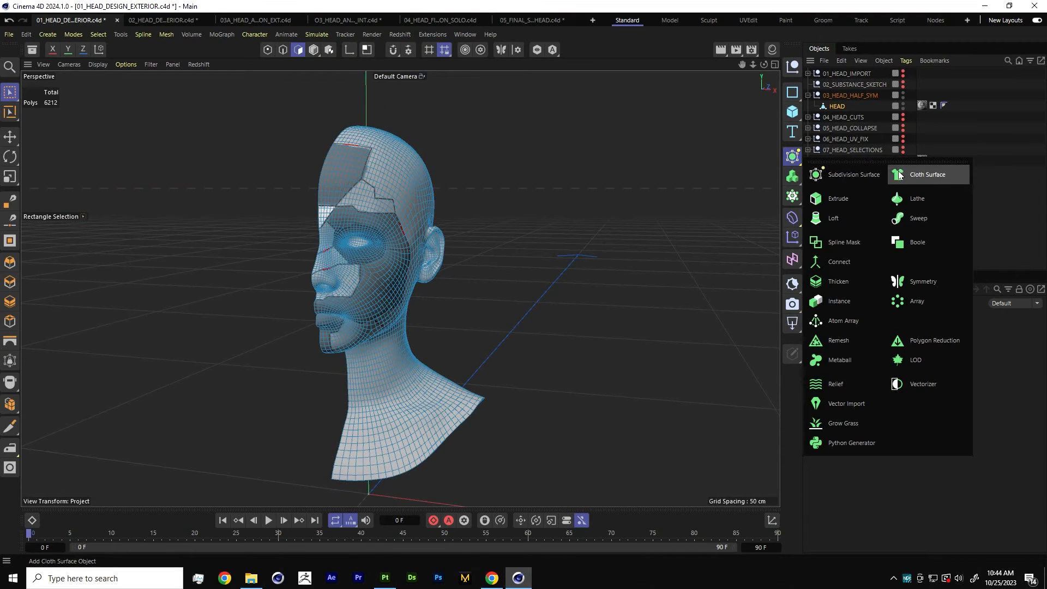
pyautogui.click(922, 281)
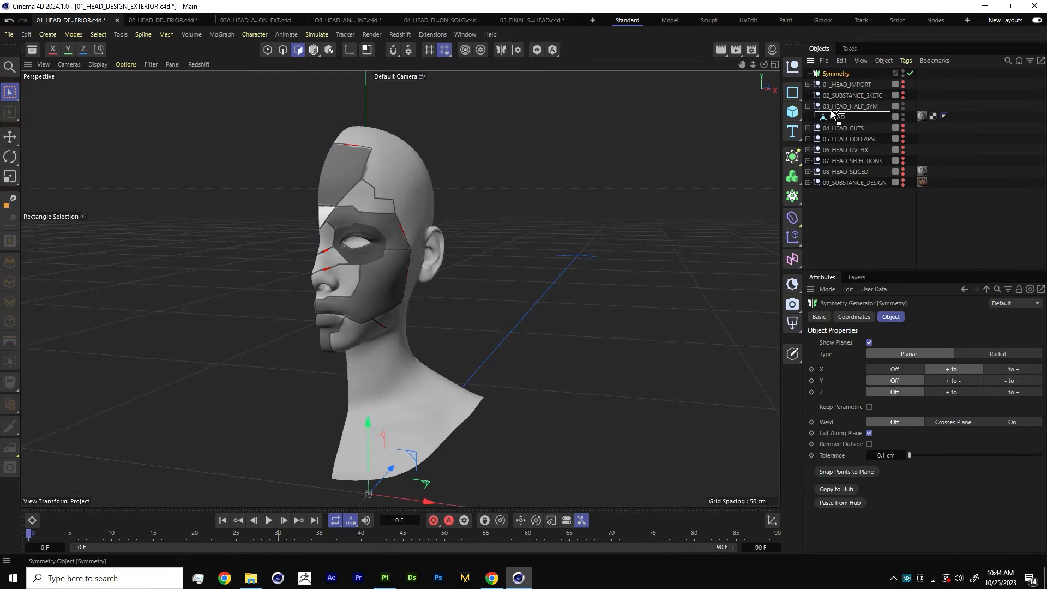
pyautogui.moveTo(832, 117); pyautogui.dragTo(842, 107)
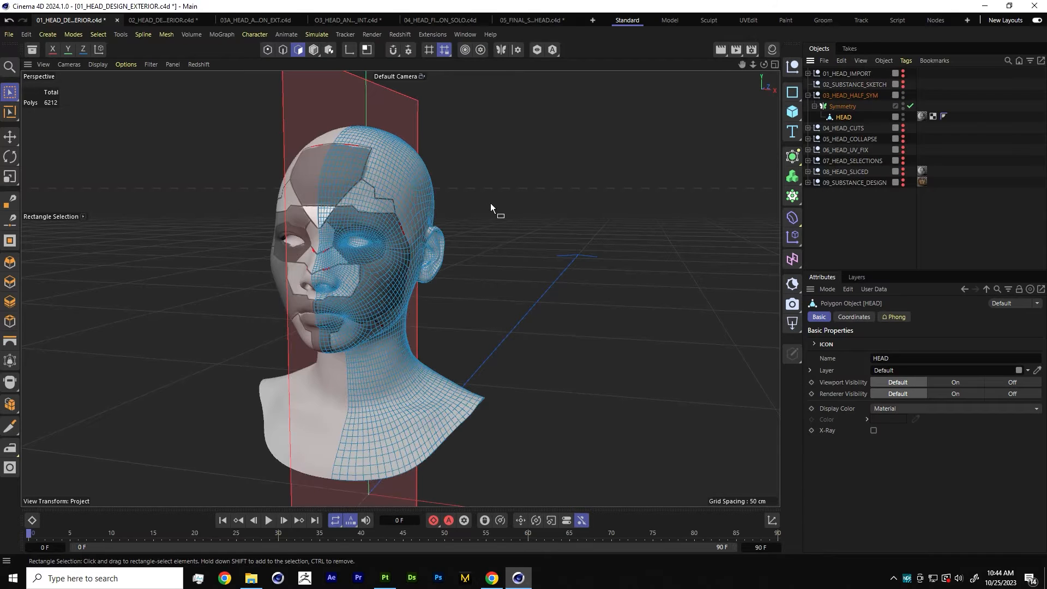
pyautogui.click(843, 106)
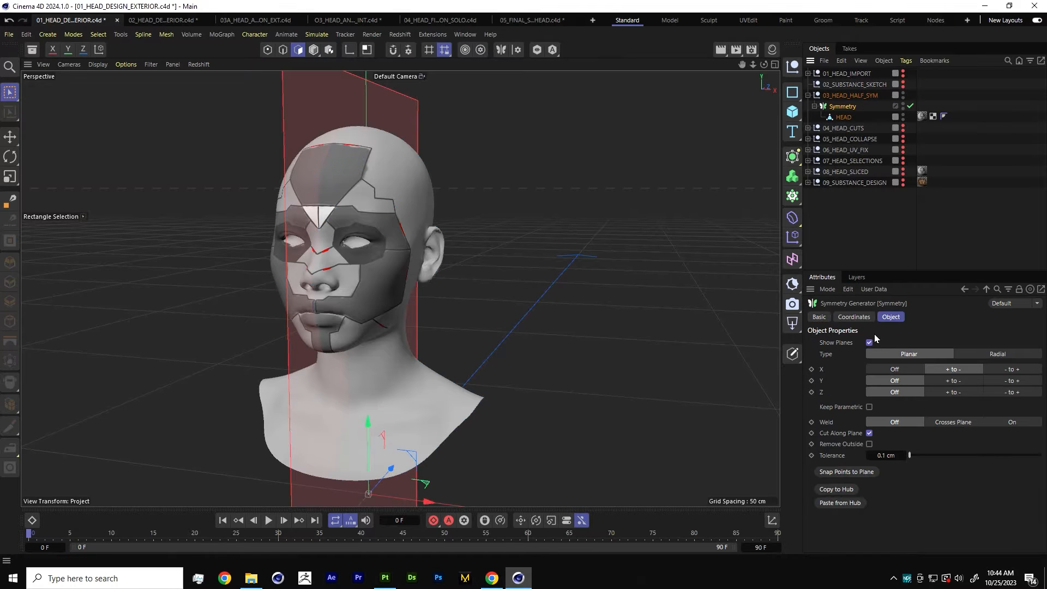
pyautogui.click(870, 342)
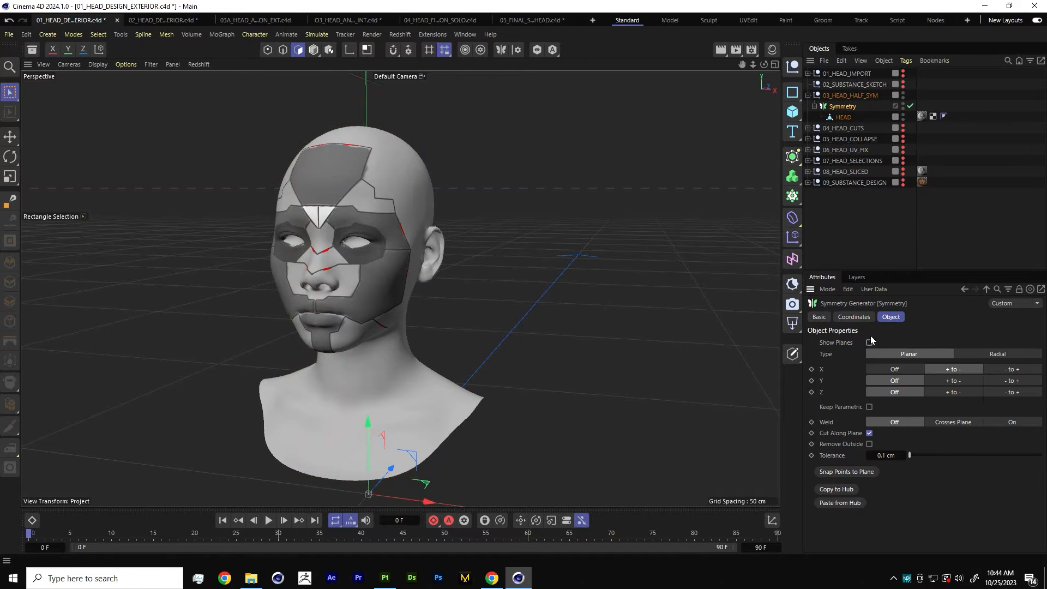
# Return to the Brush Selection tool and deselect all objects.
pyautogui.click(10, 92)
pyautogui.click(62, 105)
pyautogui.click(976, 236)
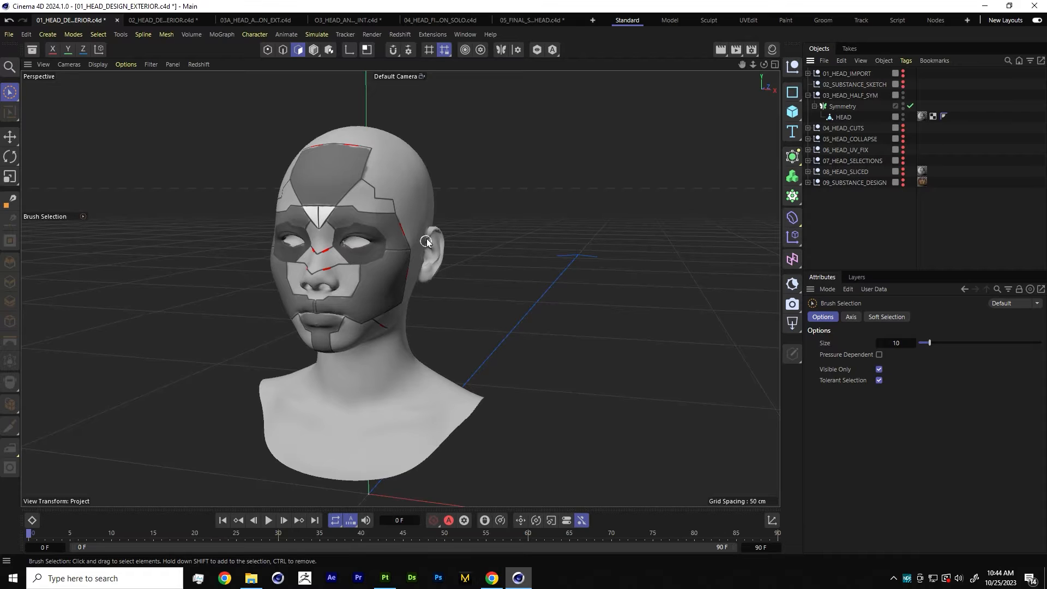
# Set the viewport display to Quick Shading (Lines) to show the mesh edges over the panel design.
pyautogui.click(98, 65)
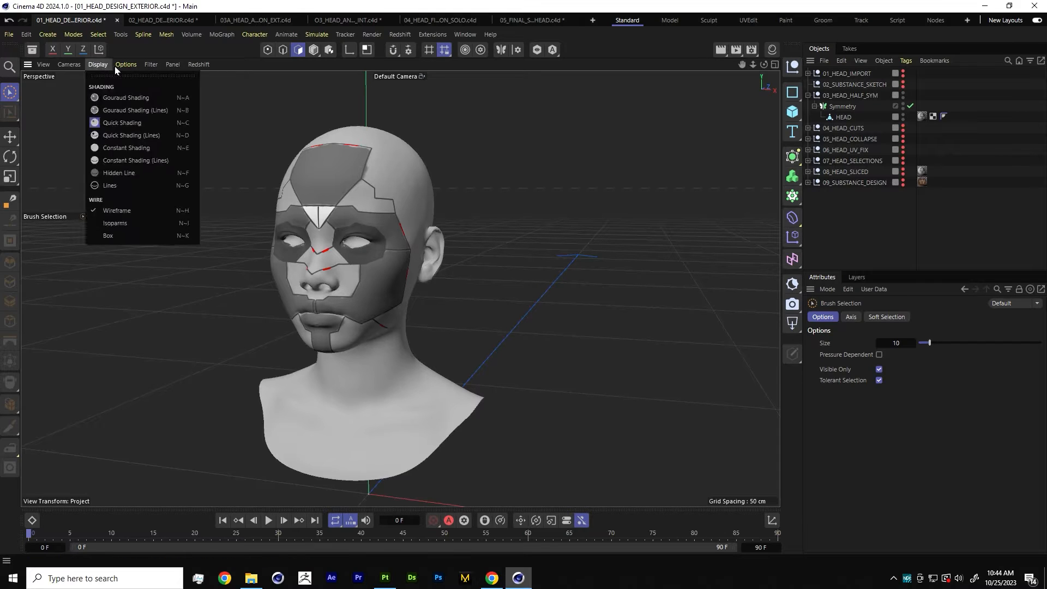
pyautogui.click(118, 135)
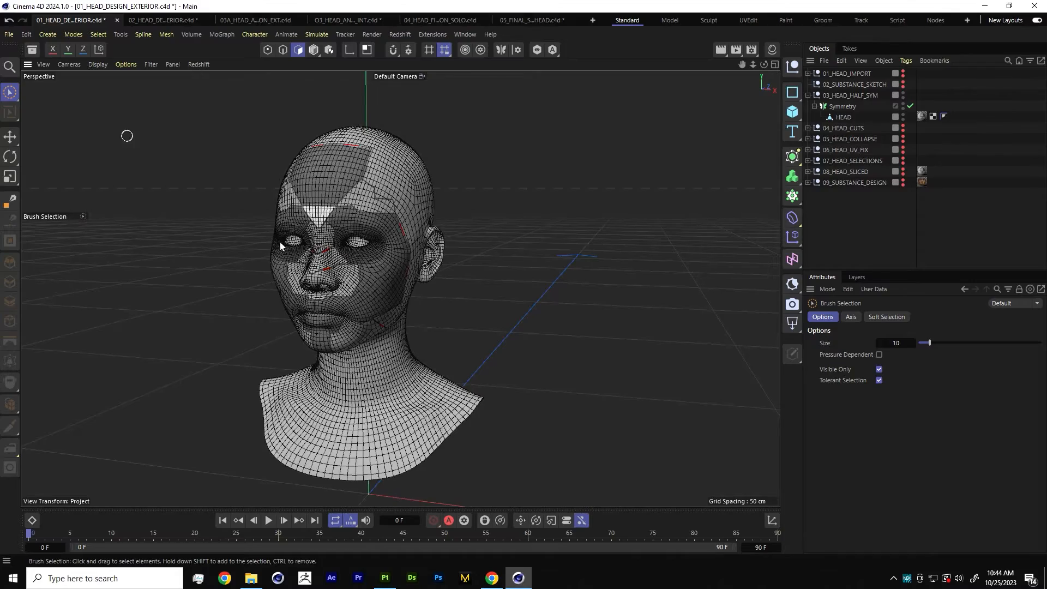
pyautogui.scroll(5, 348, 253)
pyautogui.scroll(1, 392, 217)
pyautogui.keyDown('alt'); pyautogui.moveTo(392, 217); pyautogui.dragTo(365, 257, button='middle'); pyautogui.keyUp('alt')
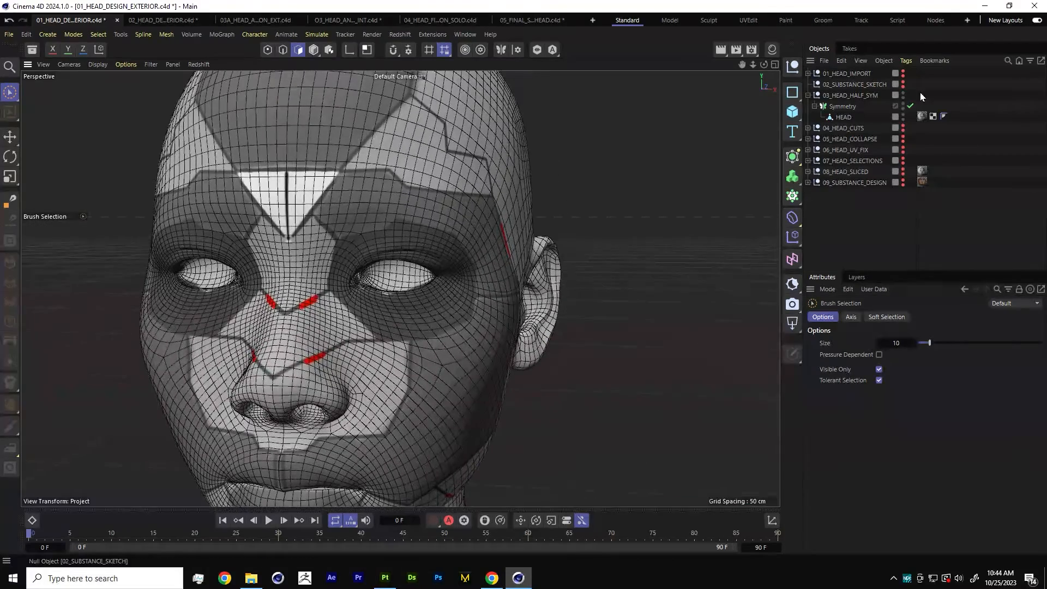
# Hide 03_HEAD_HALF_SYM, show 04_HEAD_CUTS and select the HEAD.1 mesh under its Symmetry object.
pyautogui.click(902, 95)
pyautogui.click(903, 128)
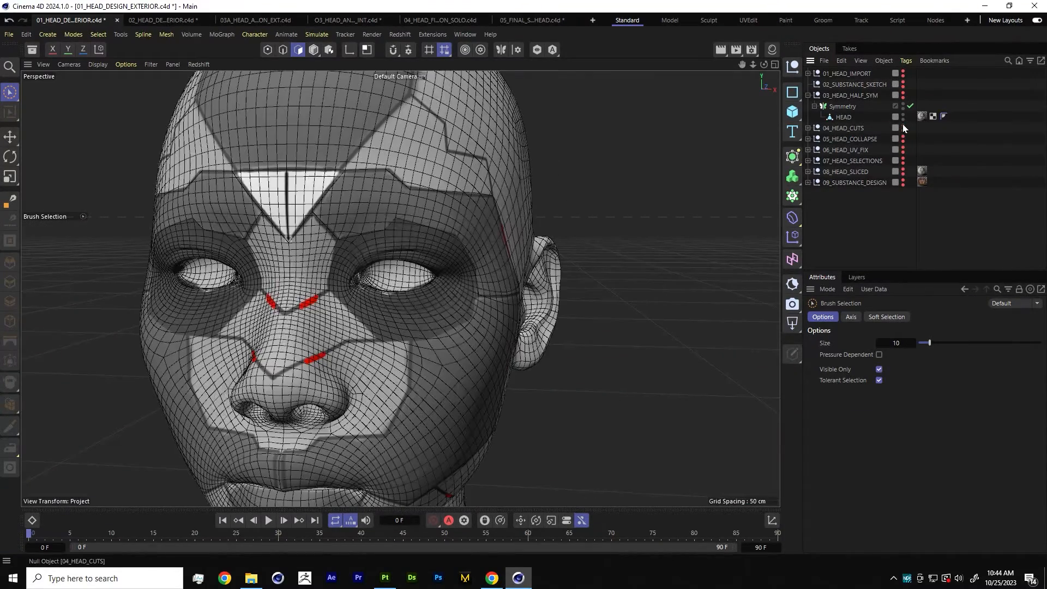
pyautogui.click(808, 128)
pyautogui.click(848, 150)
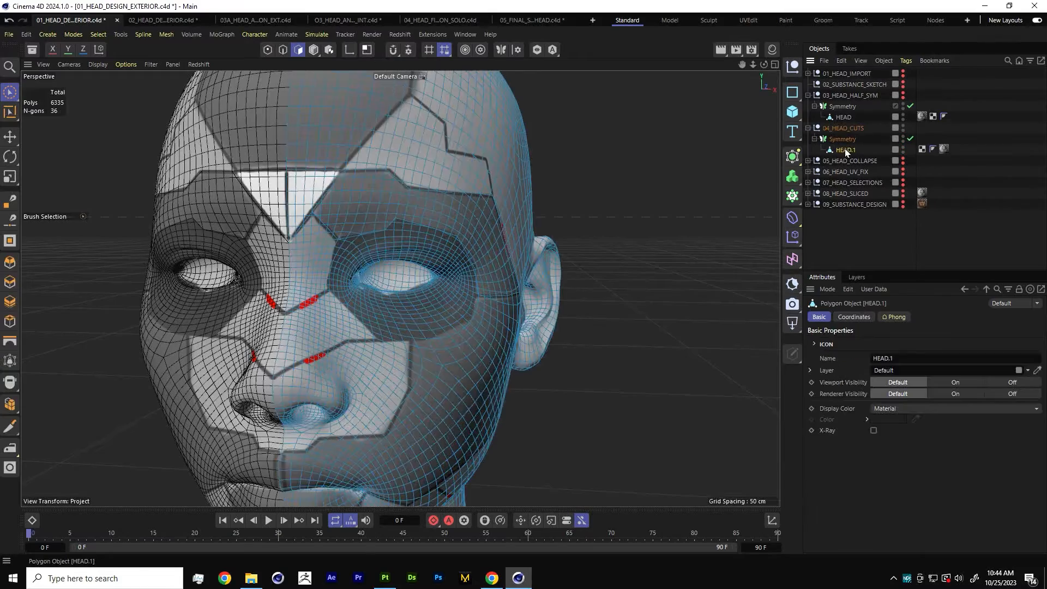
# With Line Cut, cut HEAD.1 along the upper nose panel line from the bridge's centre, then up the eye panel's inner edge to the brow.
pyautogui.scroll(6, 392, 266)
pyautogui.keyDown('alt'); pyautogui.moveTo(353, 250); pyautogui.dragTo(303, 246); pyautogui.keyUp('alt')
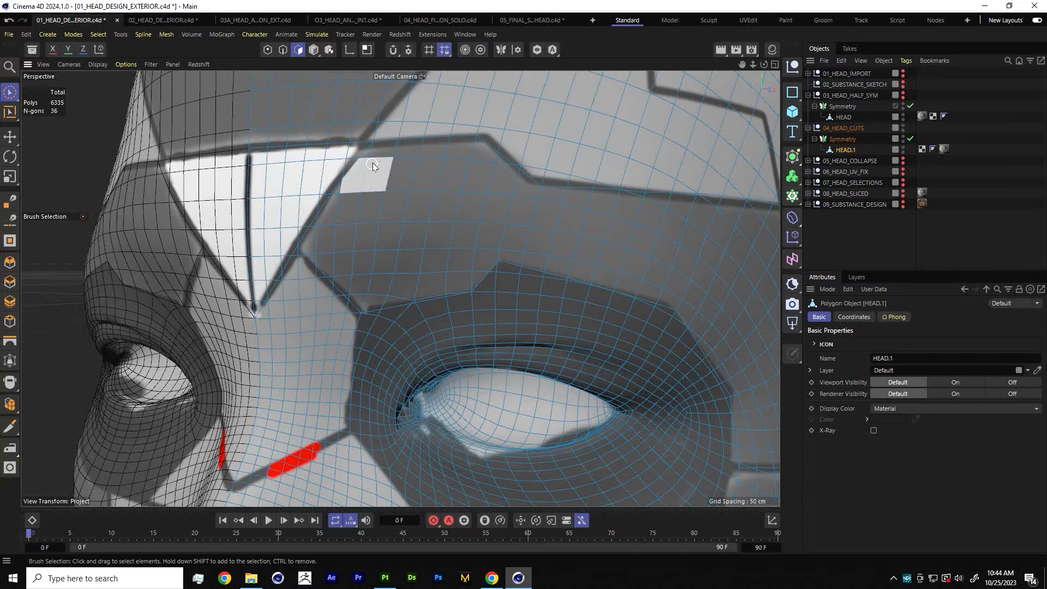
pyautogui.keyDown('alt'); pyautogui.moveTo(391, 323); pyautogui.dragTo(428, 214); pyautogui.keyUp('alt')
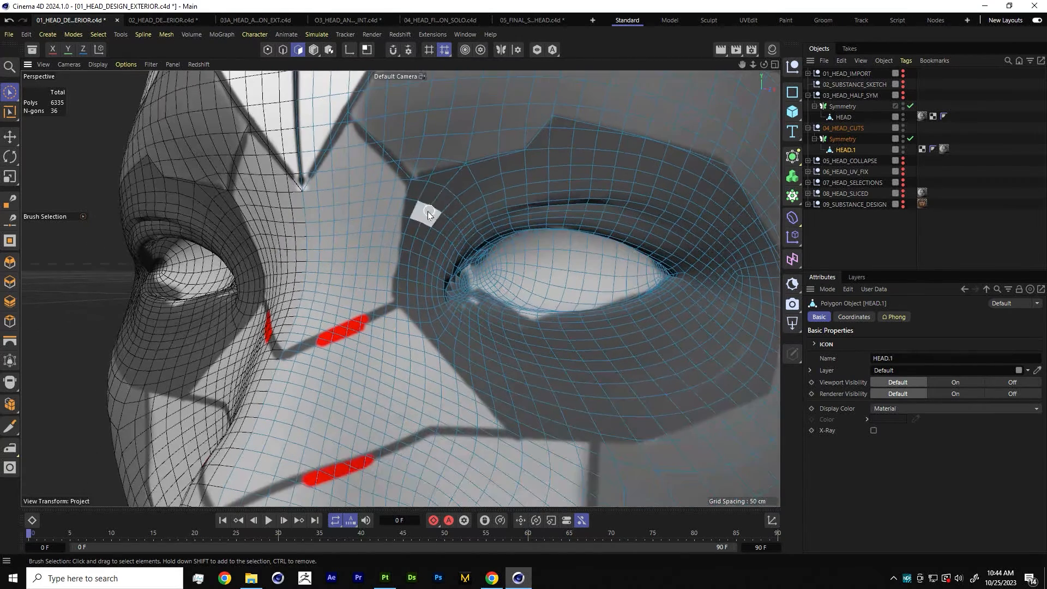
pyautogui.press('k')
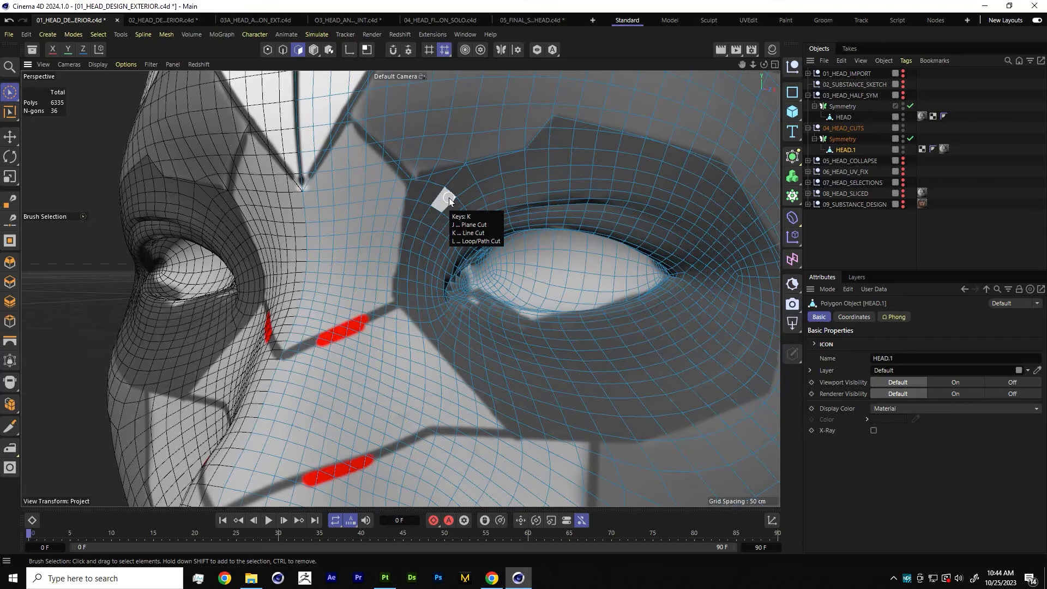
pyautogui.press('k')
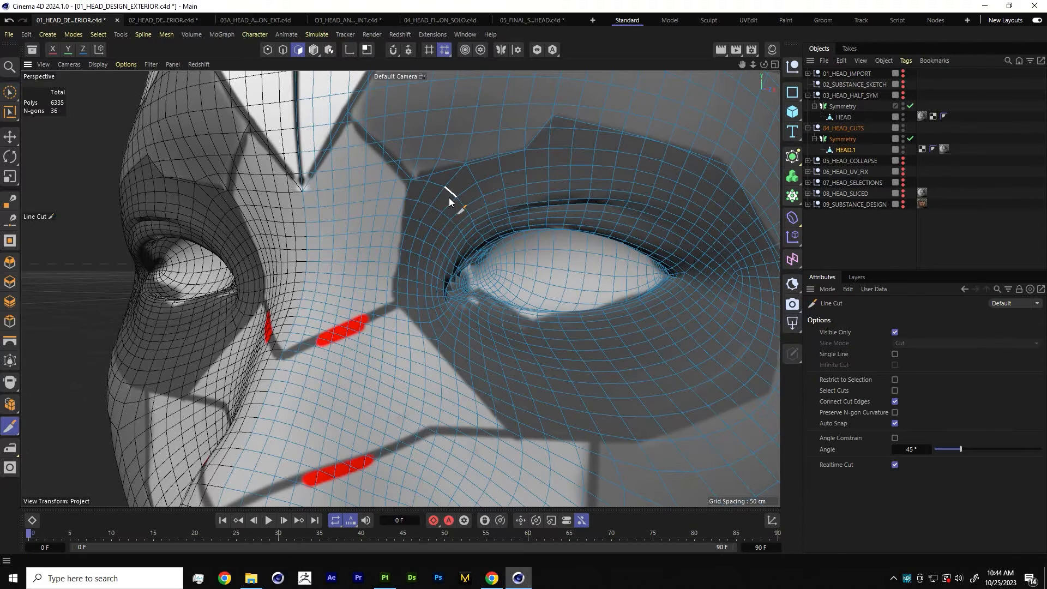
pyautogui.keyDown('alt'); pyautogui.moveTo(306, 347); pyautogui.dragTo(282, 348); pyautogui.keyUp('alt')
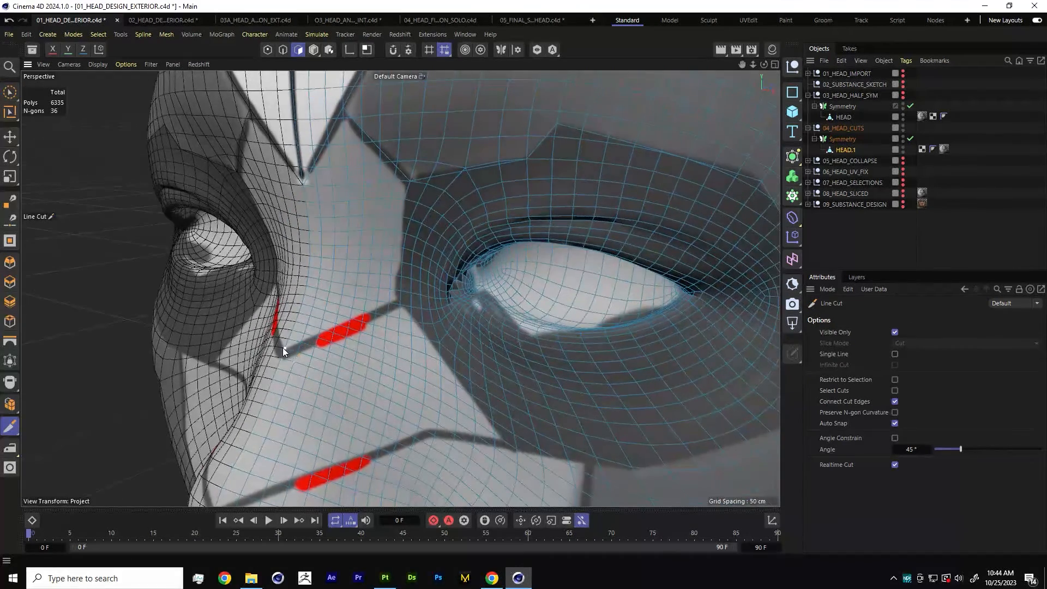
pyautogui.click(285, 348)
pyautogui.click(396, 303)
pyautogui.click(412, 181)
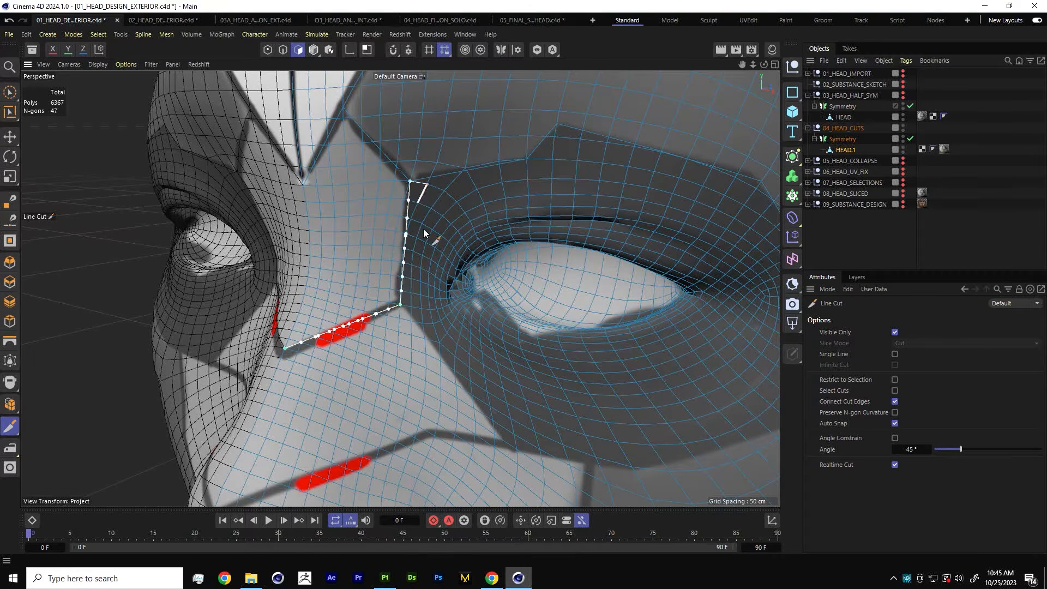
pyautogui.keyDown('alt'); pyautogui.moveTo(428, 235); pyautogui.dragTo(426, 196); pyautogui.keyUp('alt')
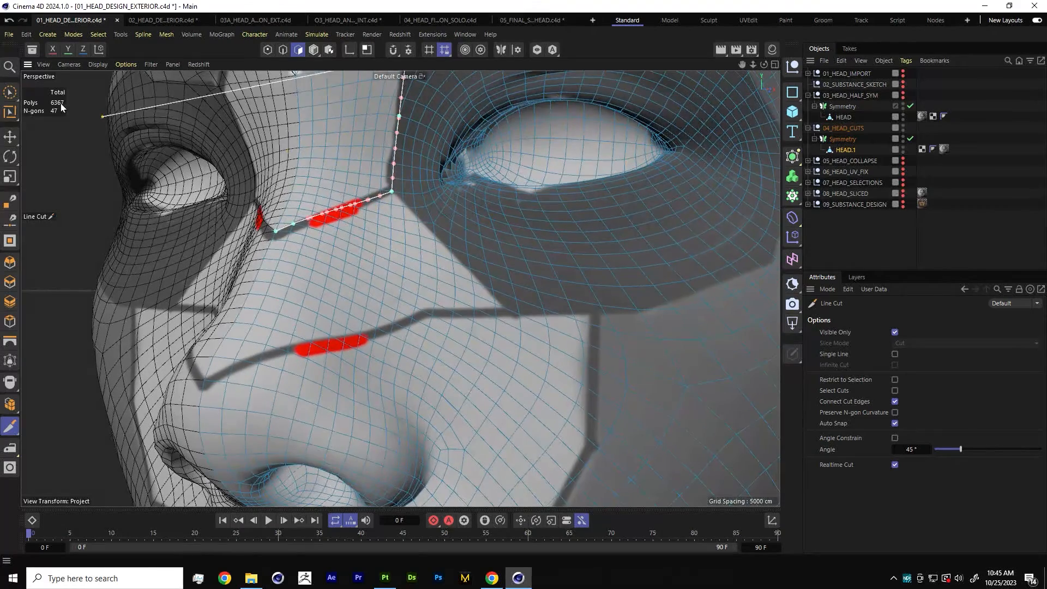
pyautogui.click(9, 92)
# With Line Cut, cut along the lower nose panel line from the nose's centre to the line's bend beside the nose.
pyautogui.keyDown('alt'); pyautogui.moveTo(305, 267); pyautogui.dragTo(294, 199); pyautogui.keyUp('alt')
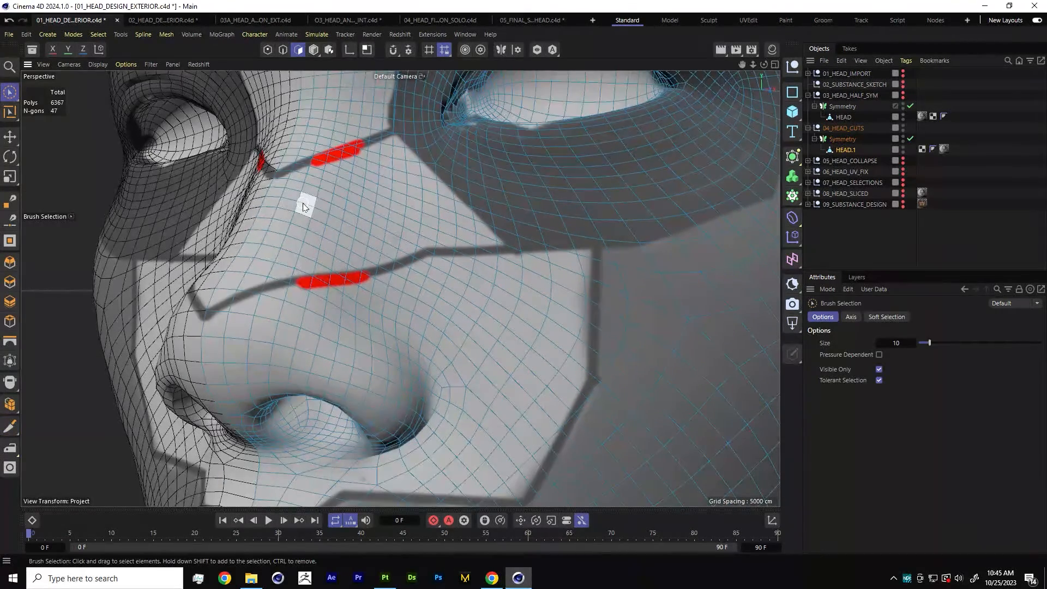
pyautogui.press('k')
pyautogui.press('k')
pyautogui.keyDown('alt'); pyautogui.moveTo(232, 202); pyautogui.dragTo(230, 292); pyautogui.keyUp('alt')
pyautogui.click(192, 377)
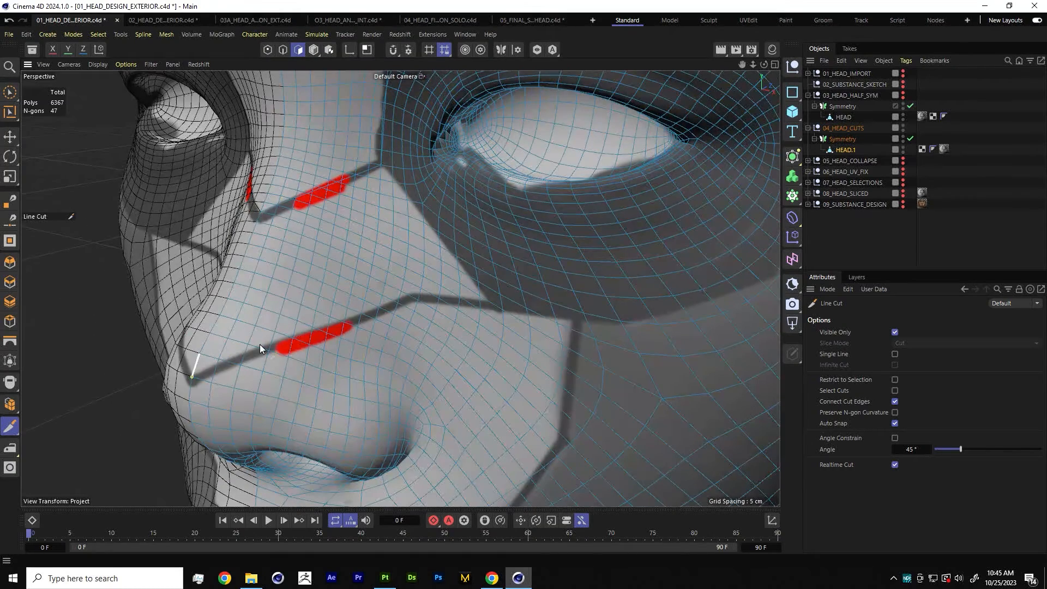
pyautogui.click(344, 322)
pyautogui.click(417, 299)
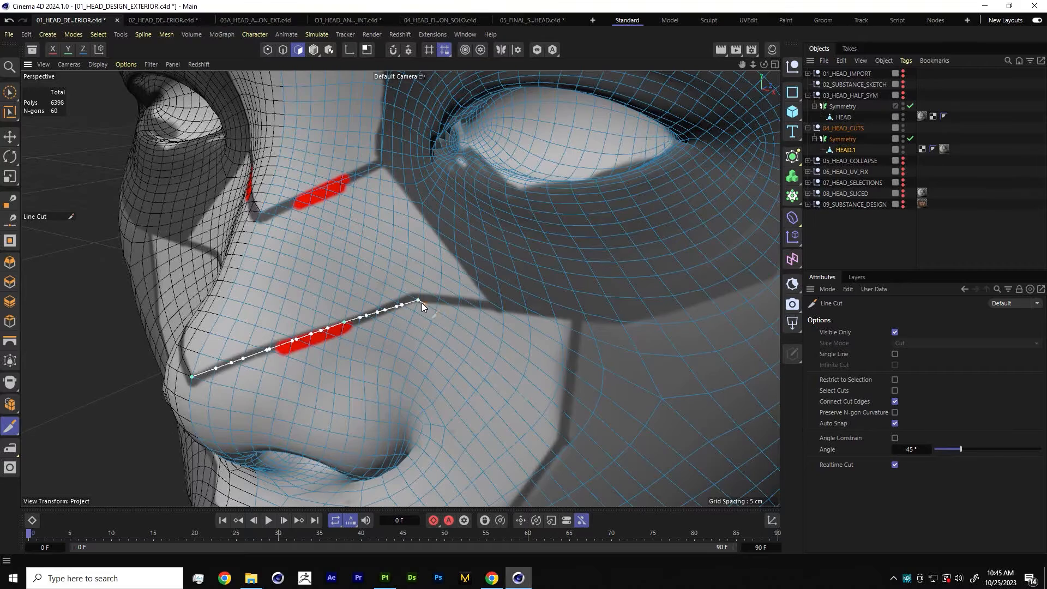
# Continue the cut to the eye panel's lower corner and along its edge back up to the upper nose panel line.
pyautogui.keyDown('alt'); pyautogui.moveTo(421, 302); pyautogui.dragTo(457, 306); pyautogui.keyUp('alt')
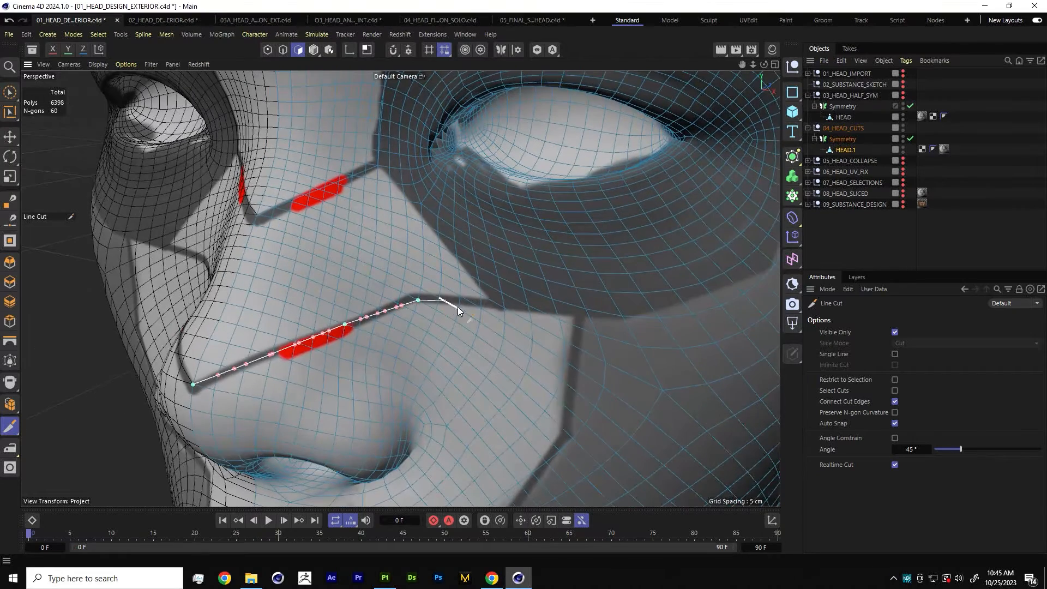
pyautogui.click(497, 303)
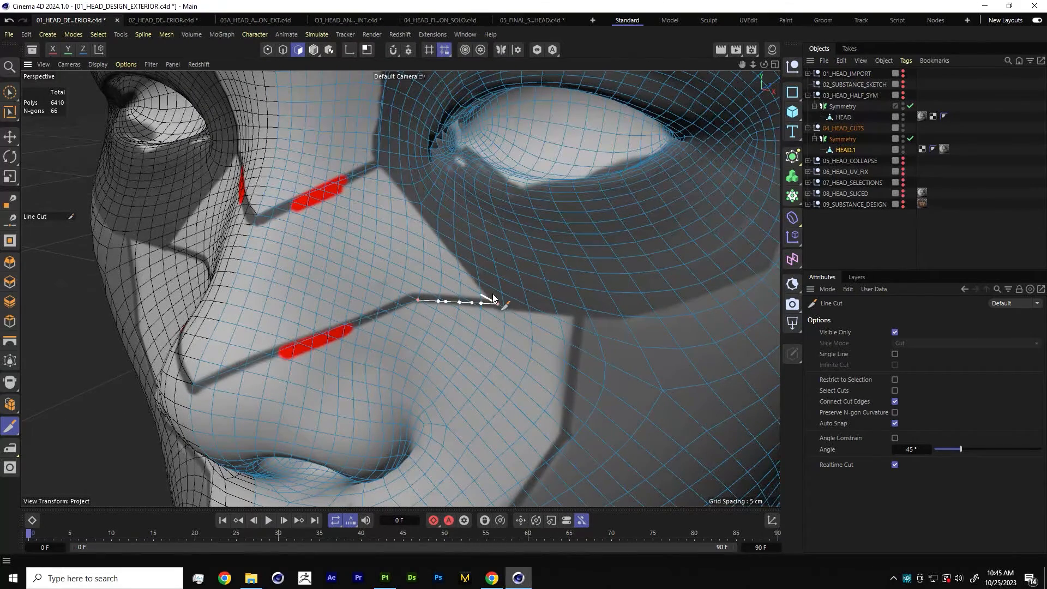
pyautogui.click(377, 163)
pyautogui.press('space')
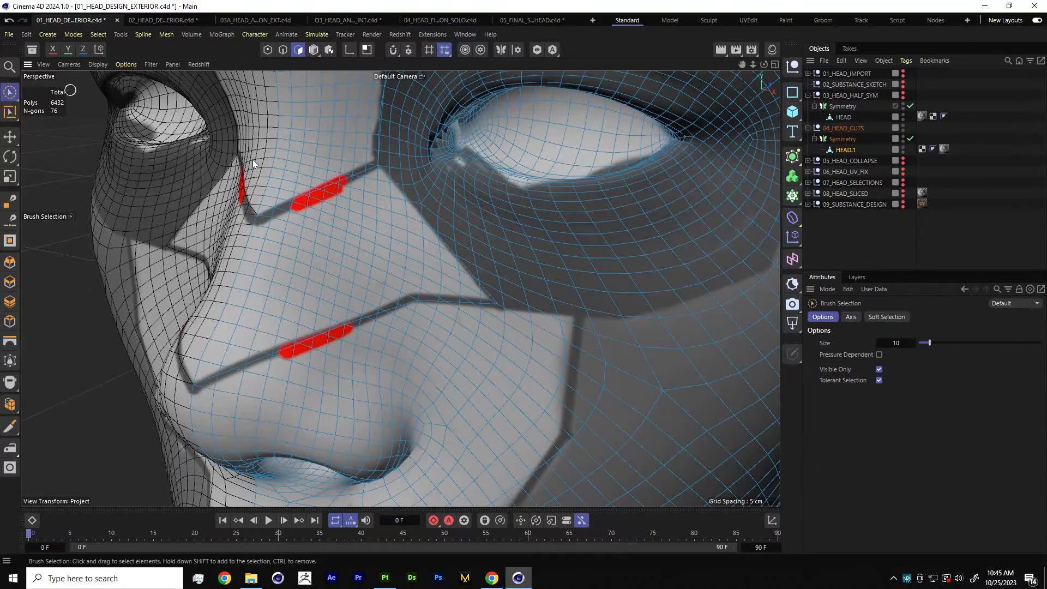
# Collapse and hide 04_HEAD_CUTS, show and expand 05_HEAD_COLLAPSE, and select its Symmetry generator.
pyautogui.keyDown('alt'); pyautogui.moveTo(253, 159); pyautogui.dragTo(205, 355); pyautogui.keyUp('alt')
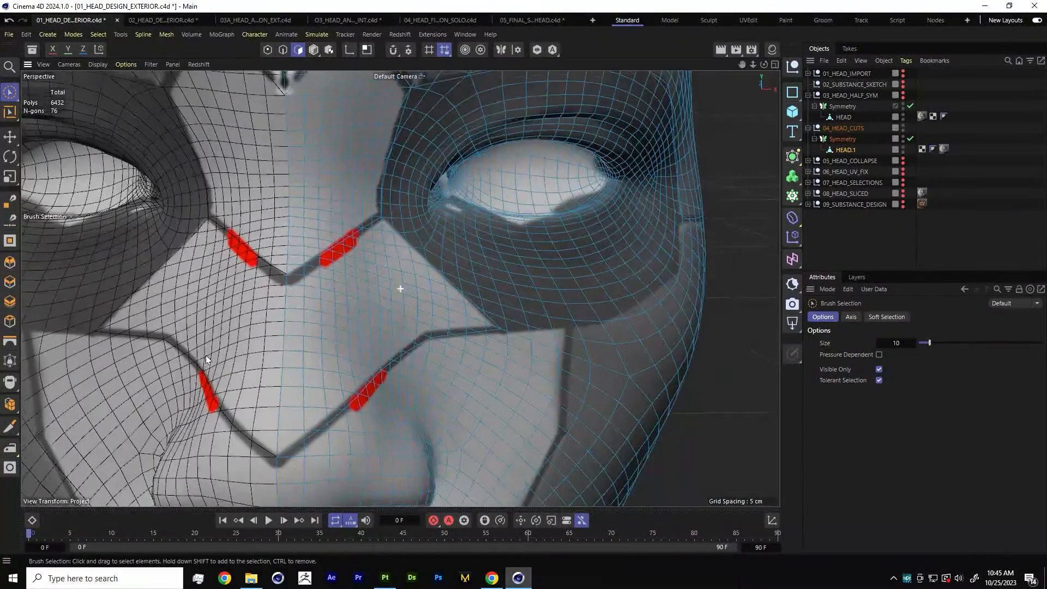
pyautogui.keyDown('alt'); pyautogui.moveTo(205, 355); pyautogui.dragTo(259, 385, button='right'); pyautogui.keyUp('alt')
pyautogui.keyDown('alt'); pyautogui.moveTo(259, 385); pyautogui.dragTo(217, 376); pyautogui.keyUp('alt')
pyautogui.keyDown('alt'); pyautogui.moveTo(217, 376); pyautogui.dragTo(276, 383, button='right'); pyautogui.keyUp('alt')
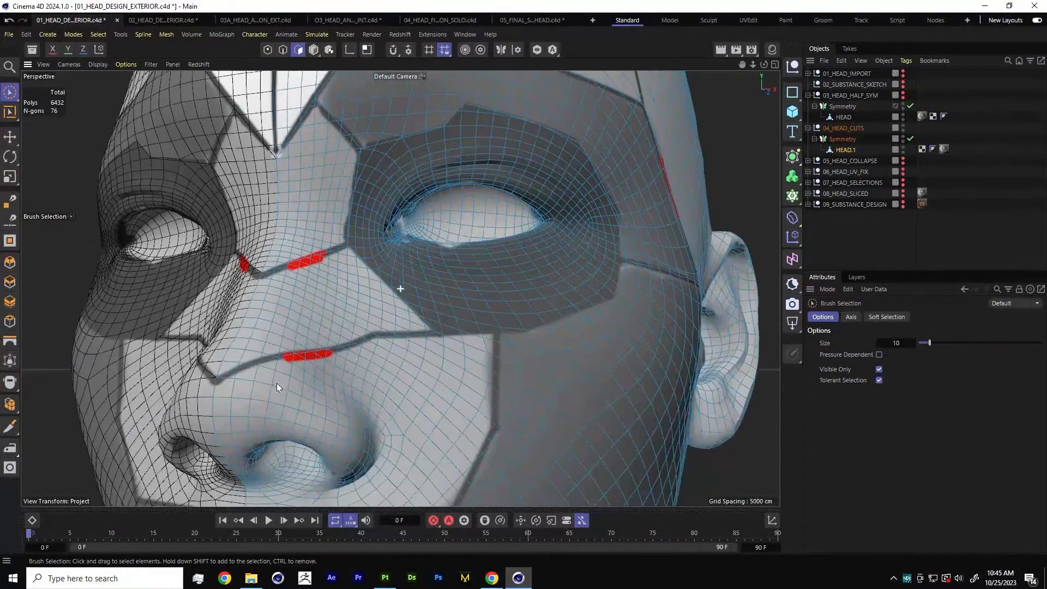
pyautogui.keyDown('alt'); pyautogui.moveTo(276, 383); pyautogui.dragTo(304, 353); pyautogui.keyUp('alt')
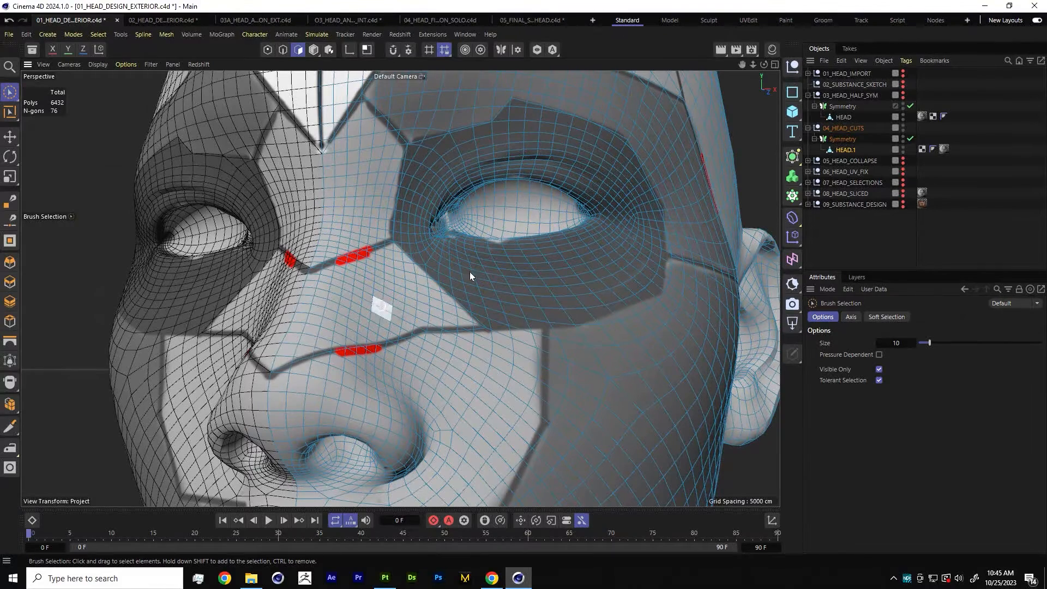
pyautogui.click(807, 95)
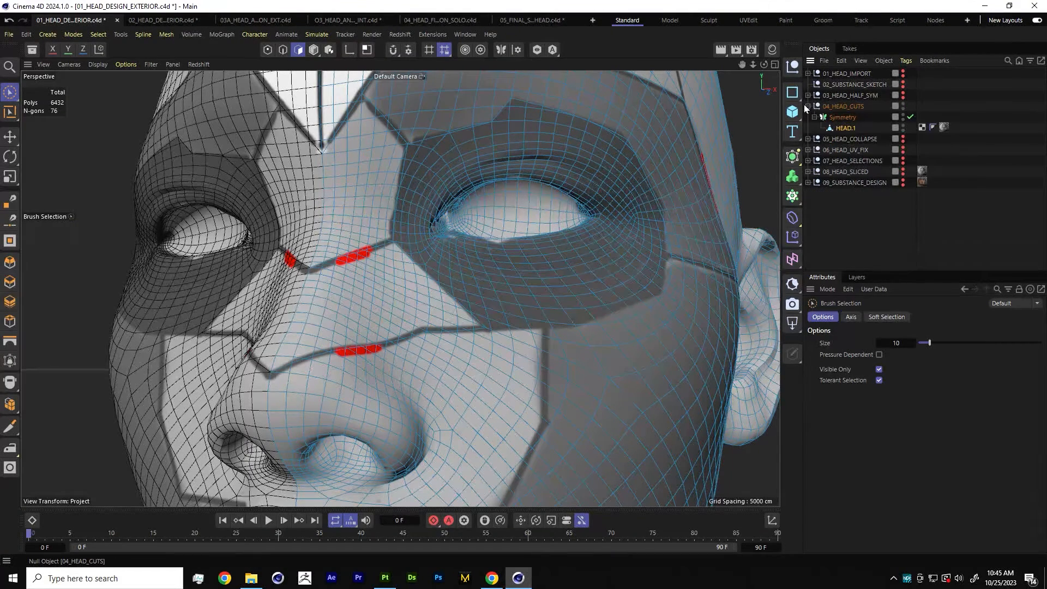
pyautogui.click(807, 105)
pyautogui.click(904, 104)
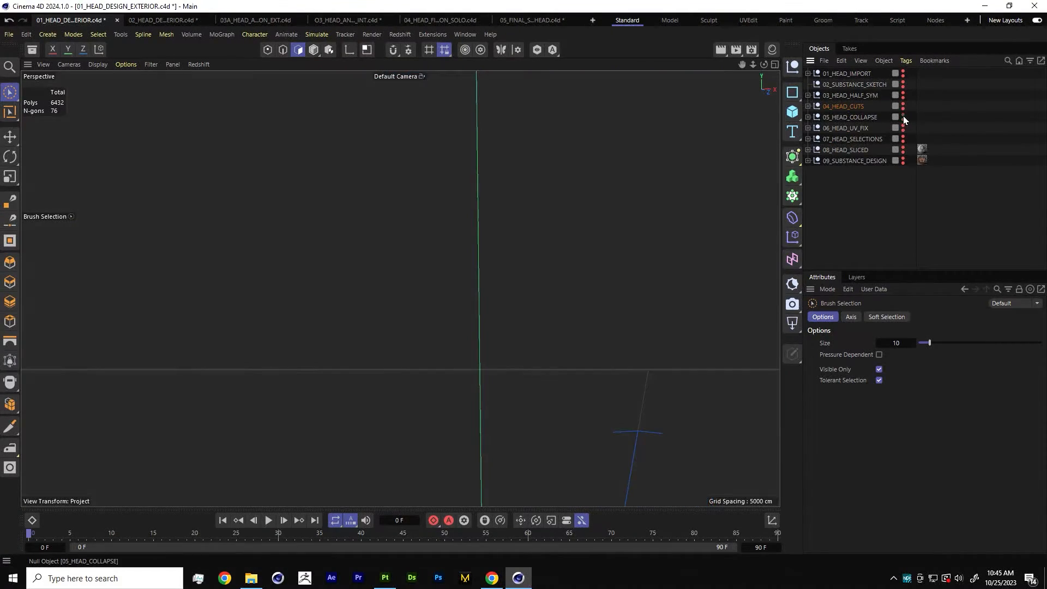
pyautogui.click(903, 115)
pyautogui.click(808, 116)
pyautogui.click(837, 128)
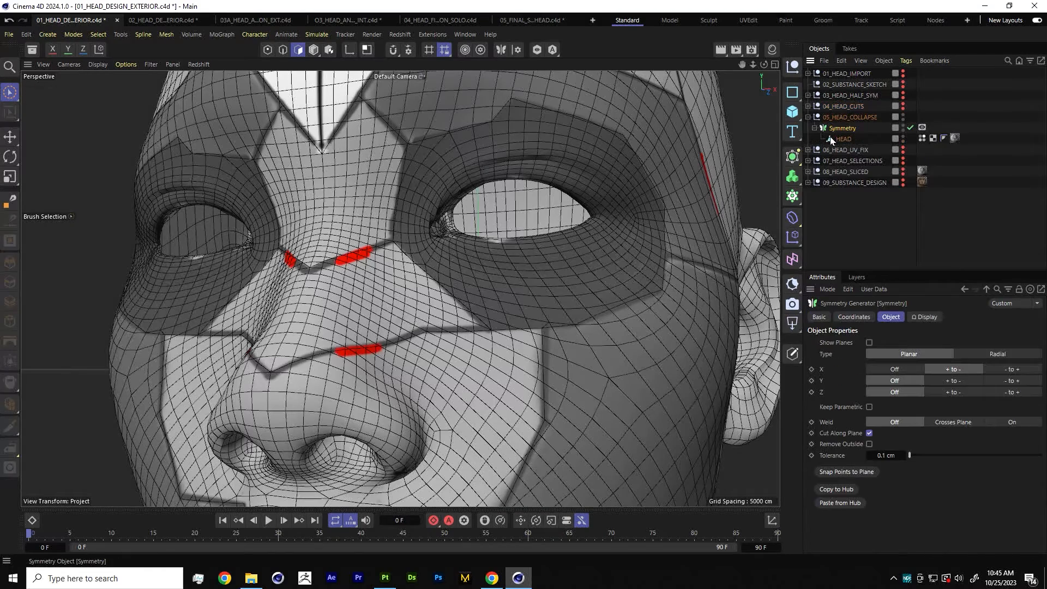
# Merge the Symmetry generator in 05_HEAD_COLLAPSE into a single polygon mesh with Connect Objects + Delete.
pyautogui.keyDown('alt'); pyautogui.moveTo(302, 408); pyautogui.dragTo(363, 216, button='middle'); pyautogui.keyUp('alt')
pyautogui.keyDown('alt'); pyautogui.moveTo(394, 249); pyautogui.dragTo(508, 296); pyautogui.keyUp('alt')
pyautogui.keyDown('alt'); pyautogui.moveTo(508, 296); pyautogui.dragTo(449, 340, button='right'); pyautogui.keyUp('alt')
pyautogui.keyDown('alt'); pyautogui.moveTo(449, 340); pyautogui.dragTo(468, 336); pyautogui.keyUp('alt')
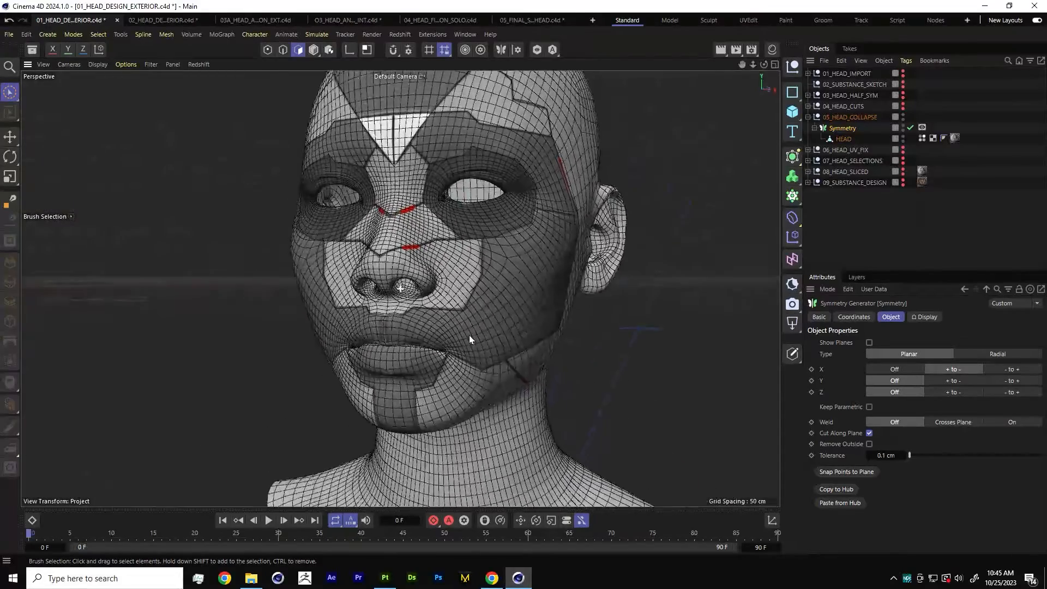
pyautogui.keyDown('alt'); pyautogui.moveTo(469, 336); pyautogui.dragTo(458, 392, button='middle'); pyautogui.keyUp('alt')
pyautogui.rightClick(841, 131)
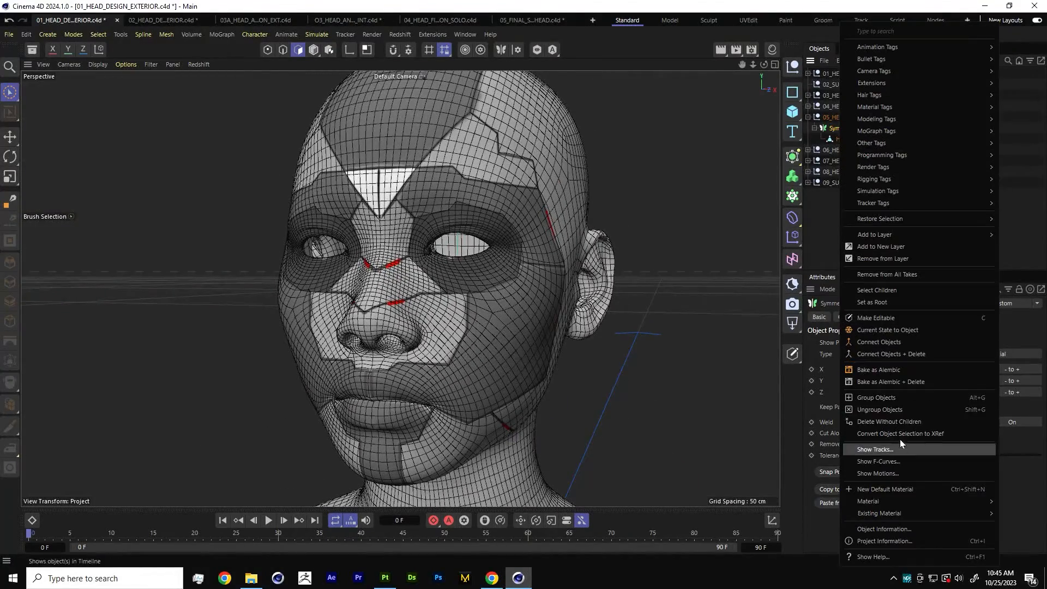
pyautogui.click(892, 356)
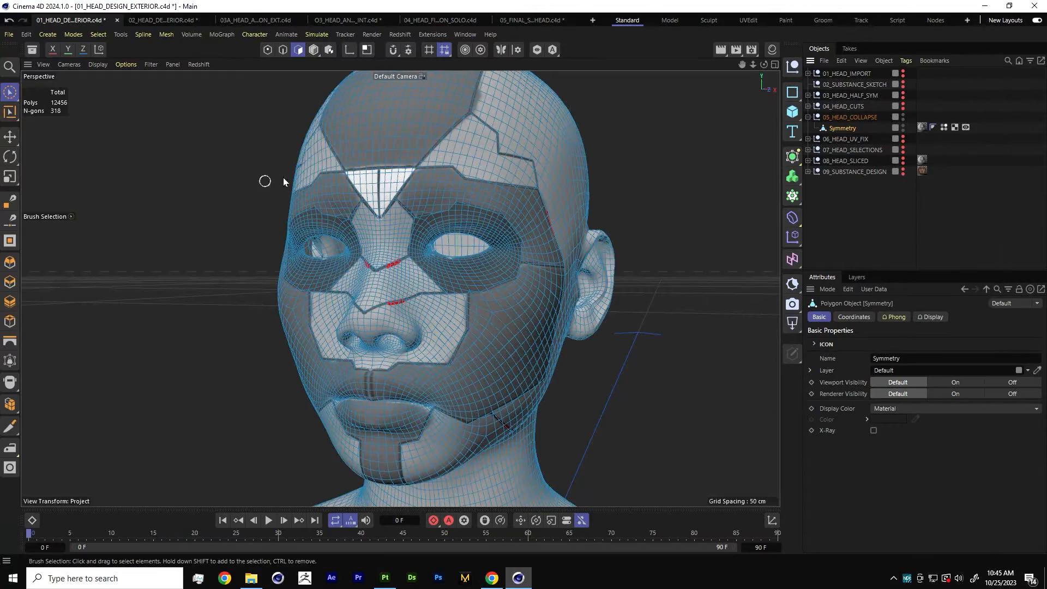
# Examine the merged head's UVs in the UVEdit layout by brush-selecting a strip of polygons from the forehead down to the cheek.
pyautogui.keyDown('alt'); pyautogui.moveTo(447, 239); pyautogui.dragTo(367, 261); pyautogui.keyUp('alt')
pyautogui.scroll(3, 367, 261)
pyautogui.keyDown('alt'); pyautogui.moveTo(342, 346); pyautogui.dragTo(404, 239, button='middle'); pyautogui.keyUp('alt')
pyautogui.keyDown('alt'); pyautogui.moveTo(404, 238); pyautogui.dragTo(409, 307); pyautogui.keyUp('alt')
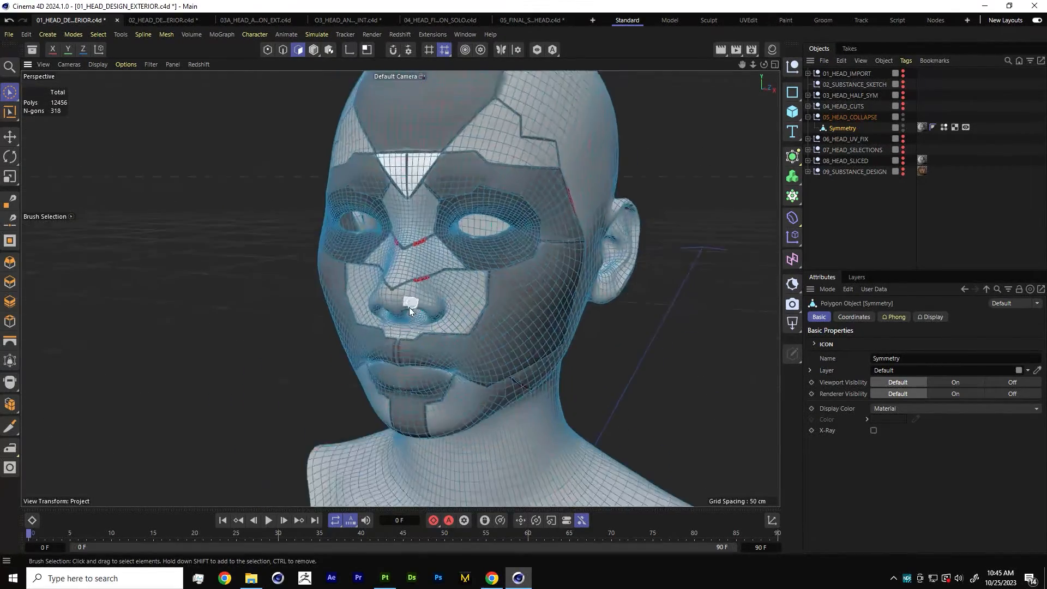
pyautogui.keyDown('alt'); pyautogui.moveTo(409, 307); pyautogui.dragTo(435, 278, button='right'); pyautogui.keyUp('alt')
pyautogui.keyDown('alt'); pyautogui.moveTo(435, 278); pyautogui.dragTo(398, 290, button='middle'); pyautogui.keyUp('alt')
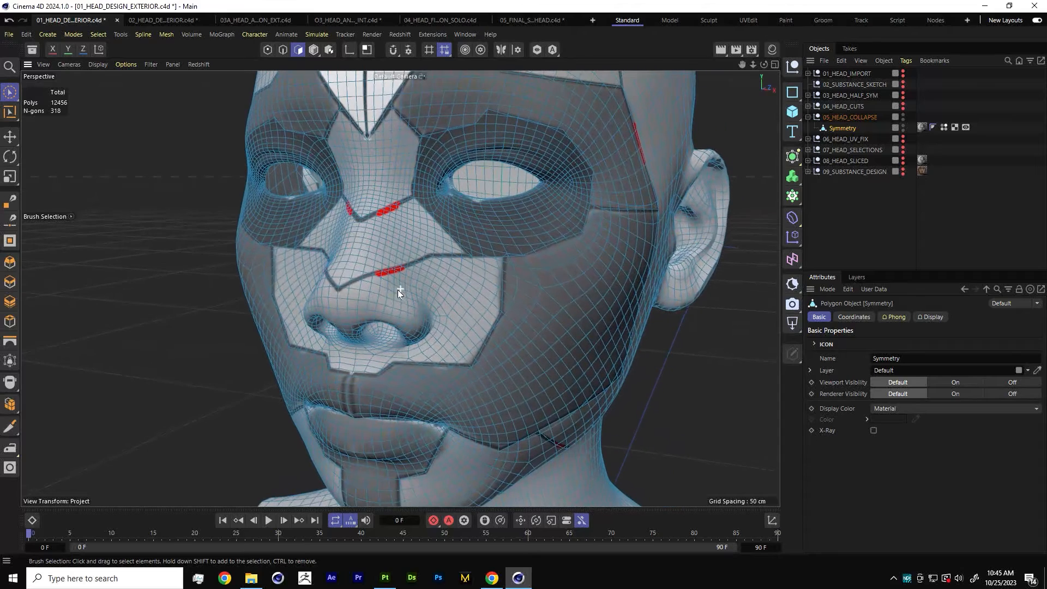
pyautogui.click(754, 18)
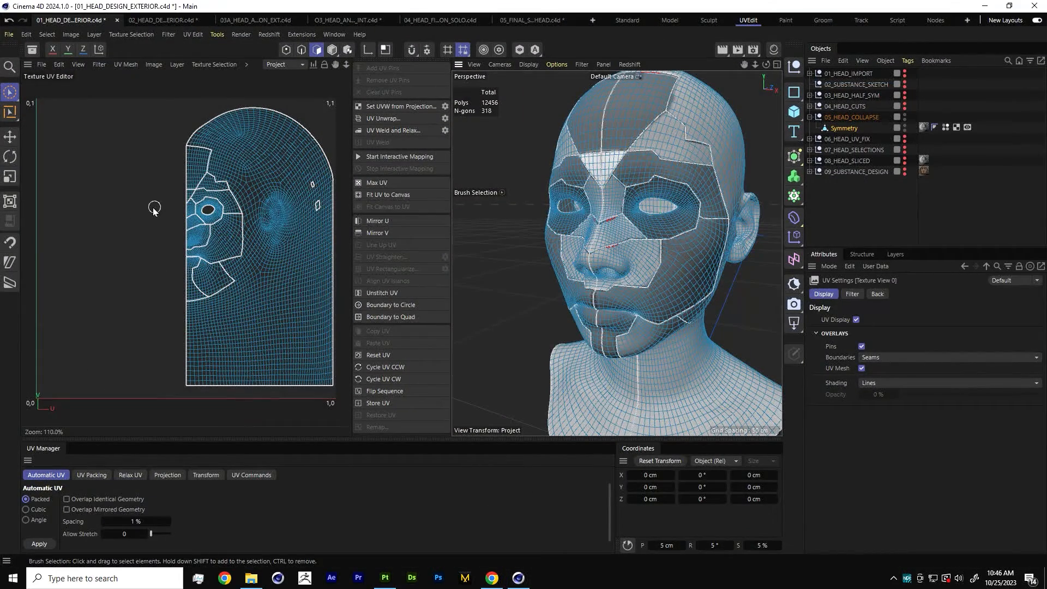
pyautogui.keyDown('alt'); pyautogui.moveTo(699, 208); pyautogui.dragTo(559, 291); pyautogui.keyUp('alt')
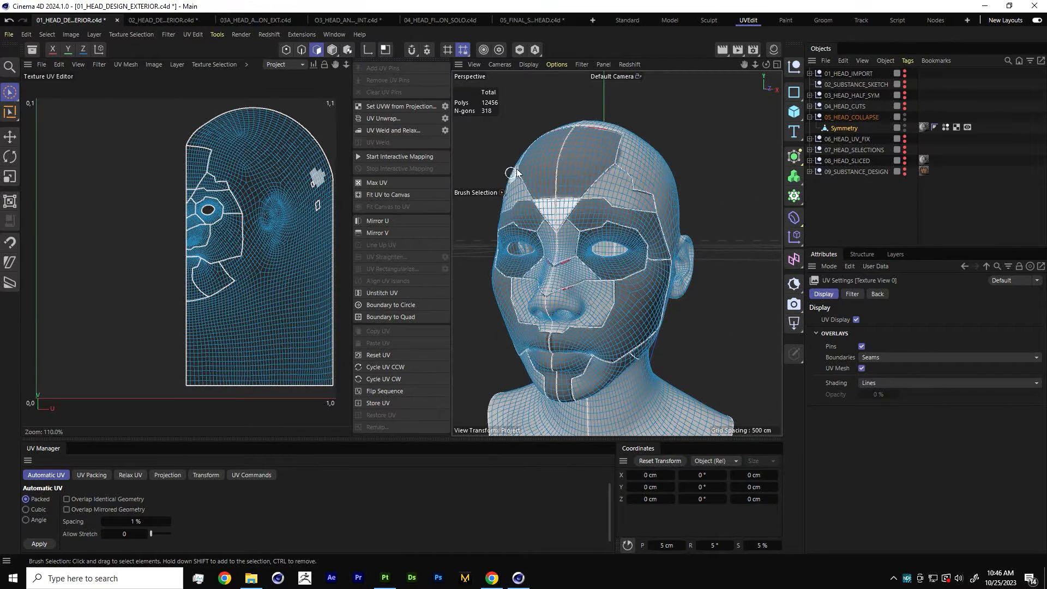
pyautogui.moveTo(532, 167); pyautogui.dragTo(515, 322)
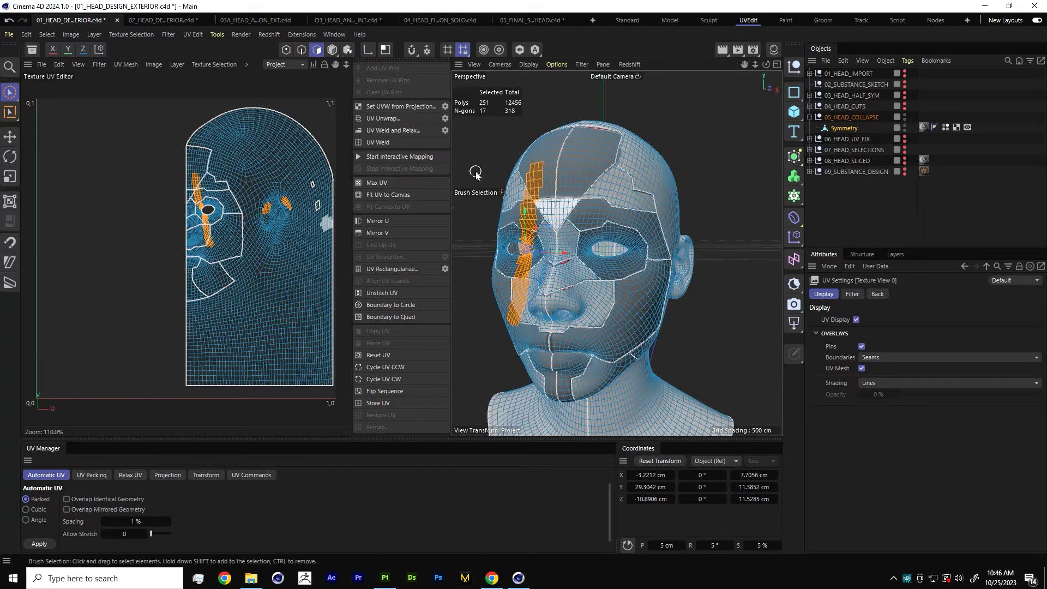
# Return to the Standard layout and maximize the Front view.
pyautogui.click(778, 65)
pyautogui.click(611, 64)
pyautogui.click(627, 20)
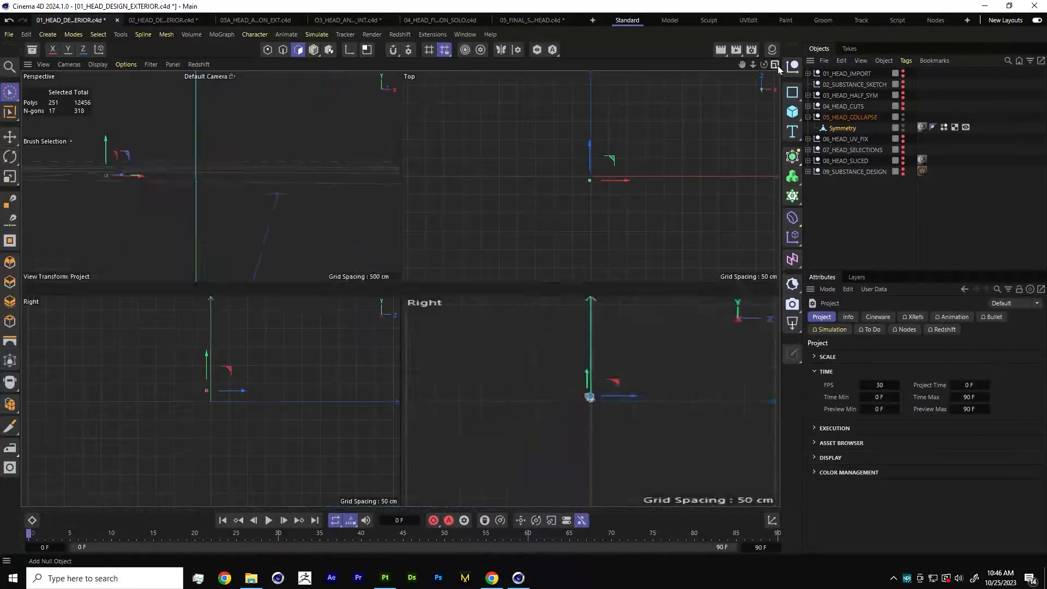
pyautogui.click(774, 290)
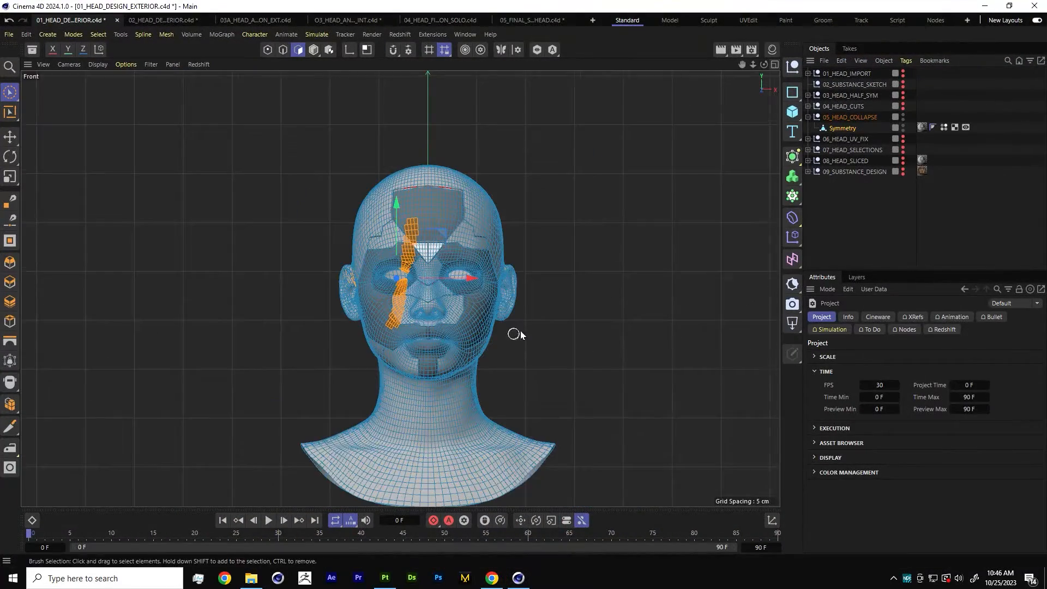
# Select all polygons of the head's negative X half with Rectangle Selection in the Front view.
pyautogui.press('h')
pyautogui.moveTo(10, 92); pyautogui.dragTo(47, 130)
pyautogui.moveTo(245, 145); pyautogui.dragTo(423, 476)
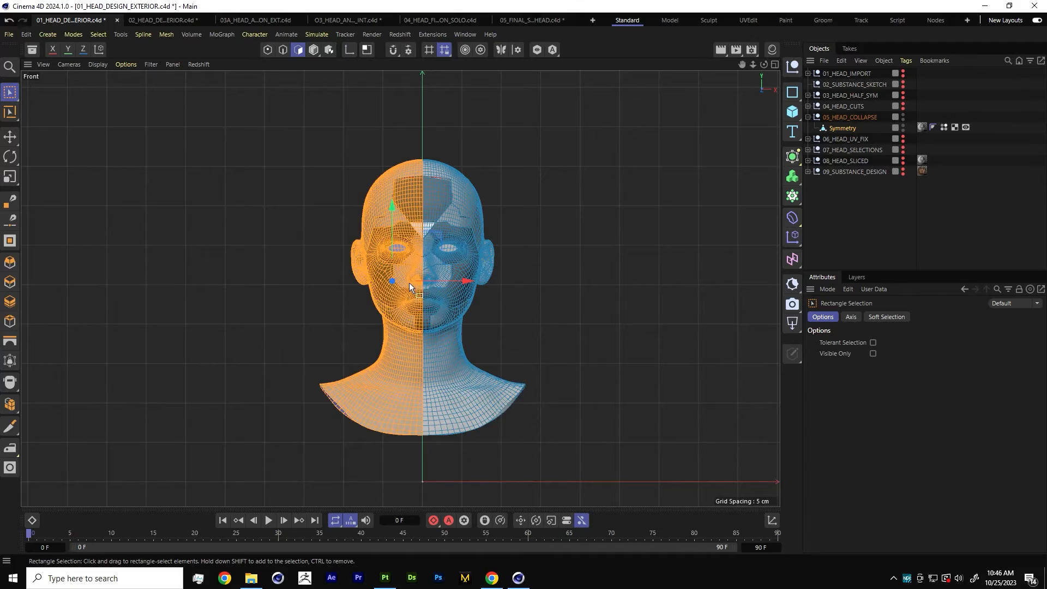
pyautogui.scroll(5, 409, 282)
pyautogui.scroll(-3, 473, 282)
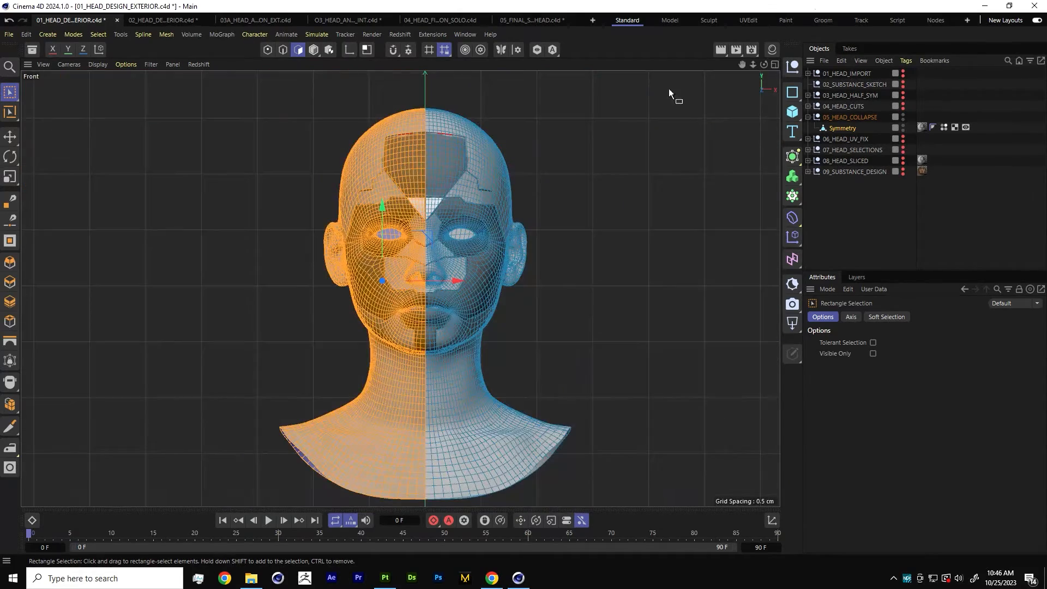
# In the UVEdit layout, apply Mirror U to the selected half's UVs and move them beside the other half so both meet at the face's centreline.
pyautogui.click(775, 64)
pyautogui.click(748, 20)
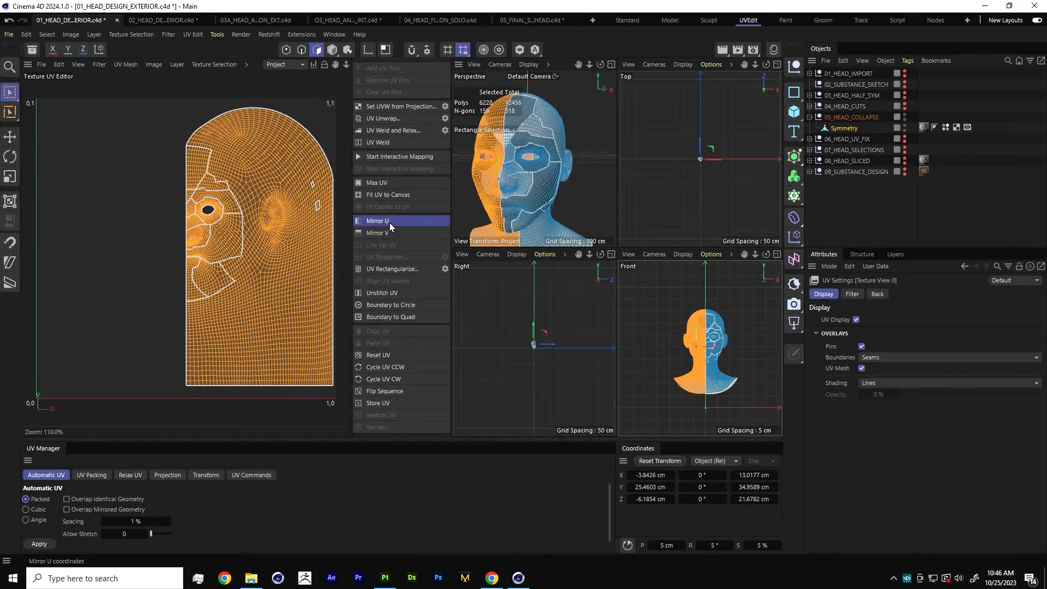
pyautogui.click(388, 229)
pyautogui.press('e')
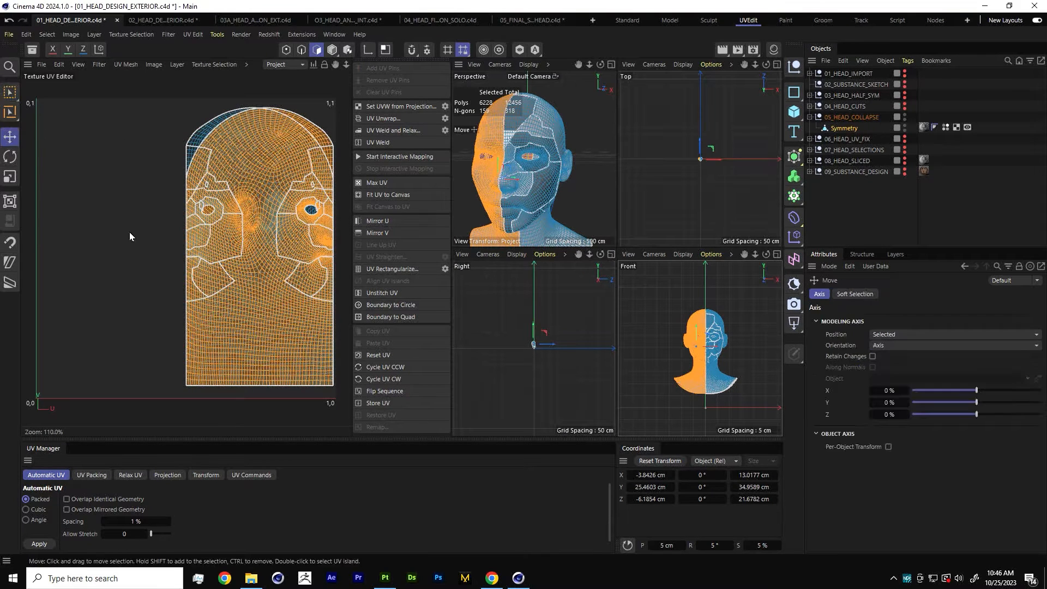
pyautogui.moveTo(272, 318); pyautogui.dragTo(126, 313)
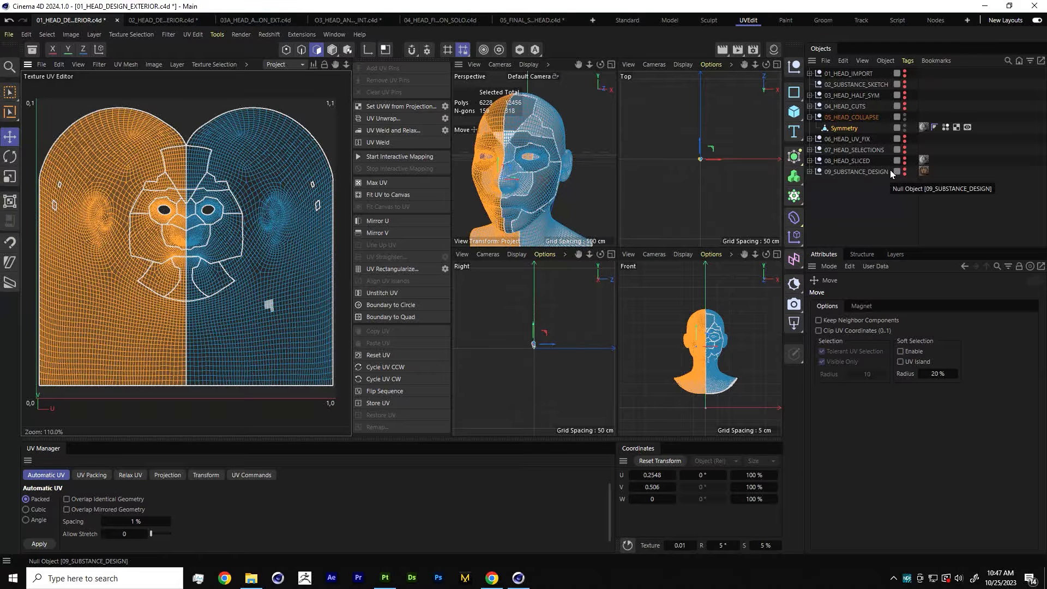
pyautogui.click(879, 219)
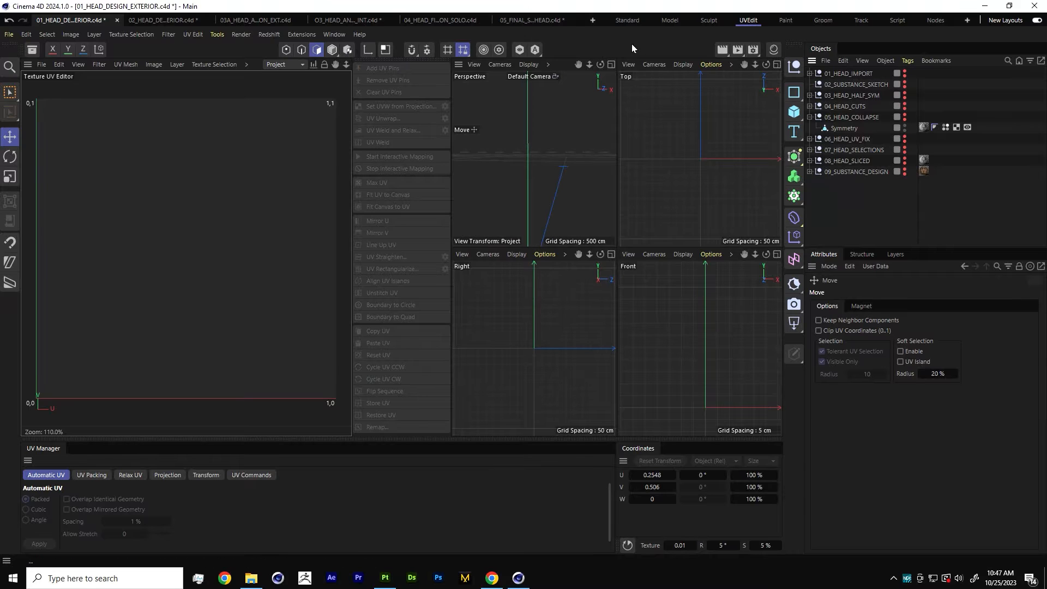
# Return to the Standard layout and show only the 07_HEAD_SELECTIONS group in the maximized Perspective view.
pyautogui.click(627, 20)
pyautogui.click(808, 116)
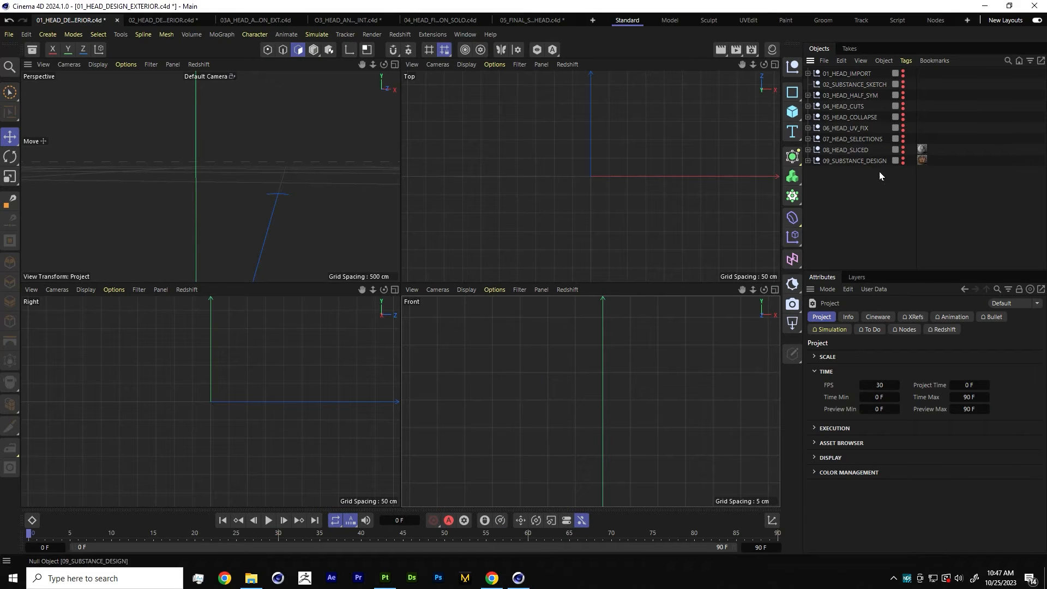
pyautogui.keyDown('ctrl'); pyautogui.click(902, 129); pyautogui.keyUp('ctrl')
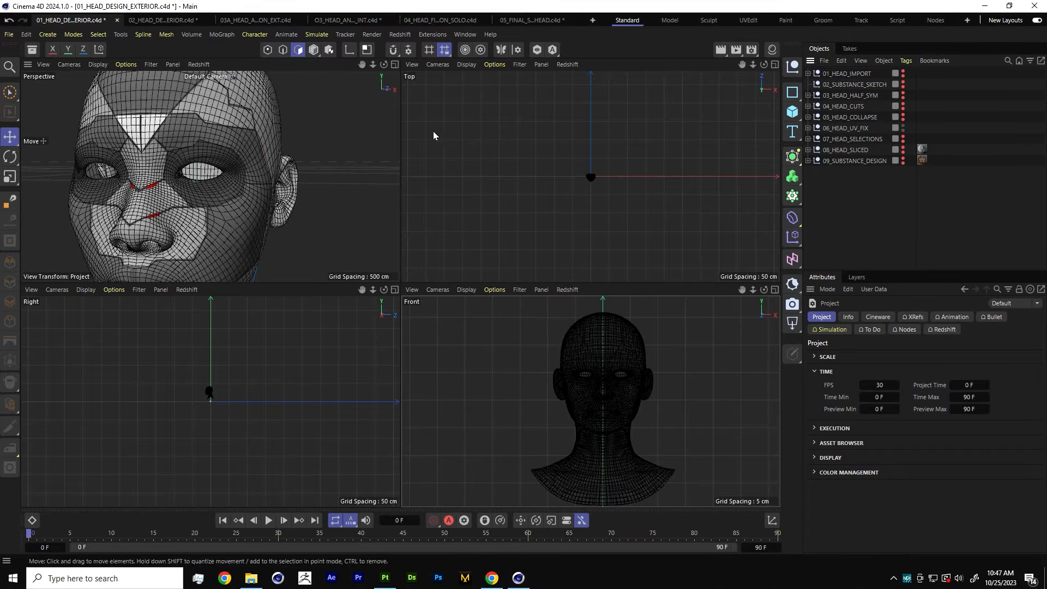
pyautogui.keyDown('alt'); pyautogui.click(904, 141); pyautogui.keyUp('alt')
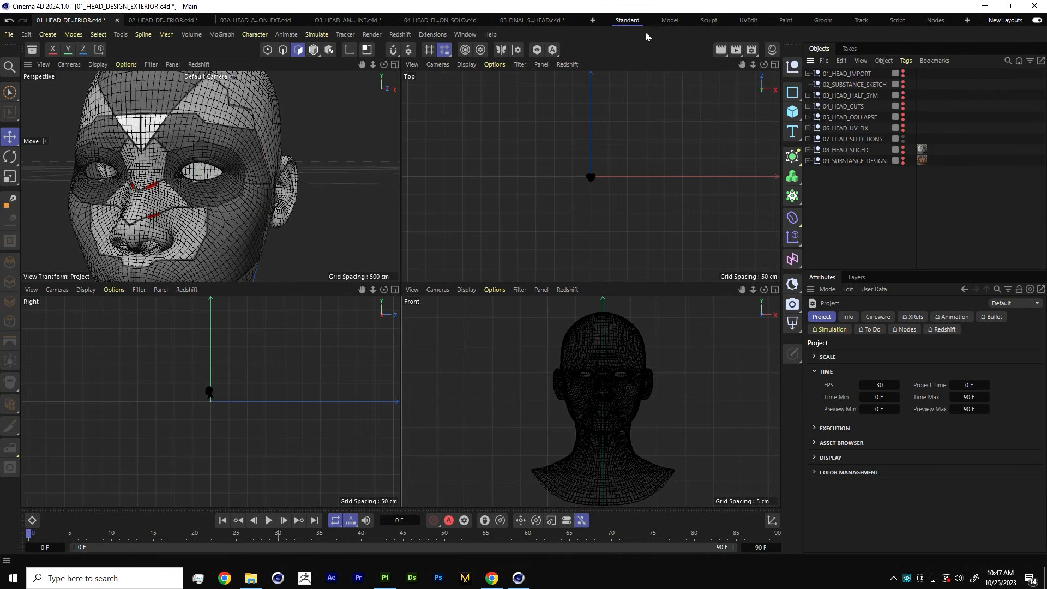
pyautogui.keyDown('alt'); pyautogui.moveTo(470, 339); pyautogui.dragTo(555, 289, button='middle'); pyautogui.keyUp('alt')
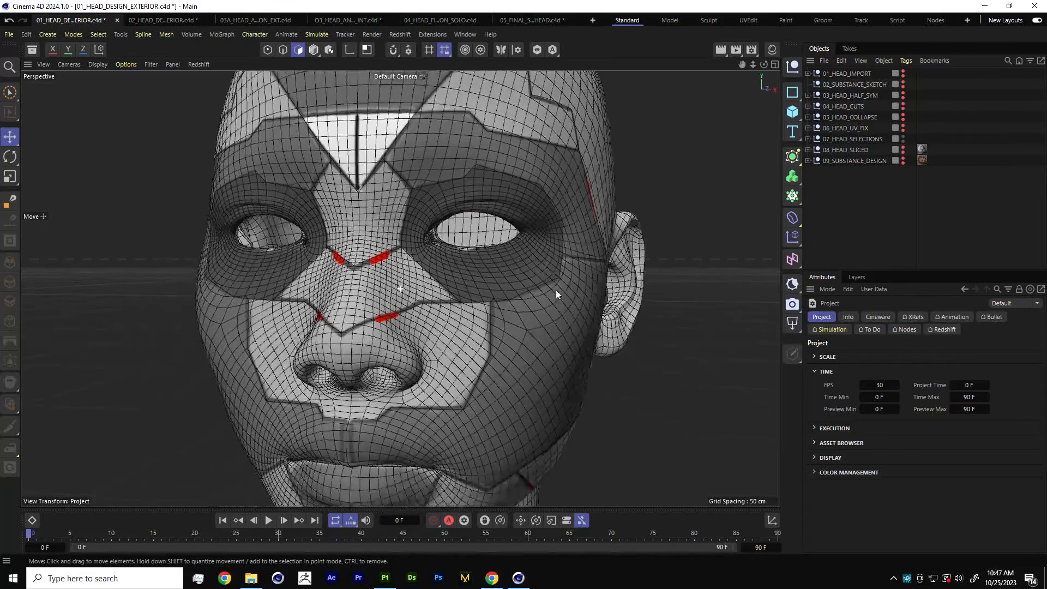
pyautogui.keyDown('alt'); pyautogui.moveTo(555, 289); pyautogui.dragTo(493, 318, button='right'); pyautogui.keyUp('alt')
pyautogui.keyDown('alt'); pyautogui.moveTo(490, 332); pyautogui.dragTo(478, 320); pyautogui.keyUp('alt')
pyautogui.keyDown('alt'); pyautogui.moveTo(477, 320); pyautogui.dragTo(372, 314, button='middle'); pyautogui.keyUp('alt')
pyautogui.keyDown('alt'); pyautogui.moveTo(372, 318); pyautogui.dragTo(408, 341); pyautogui.keyUp('alt')
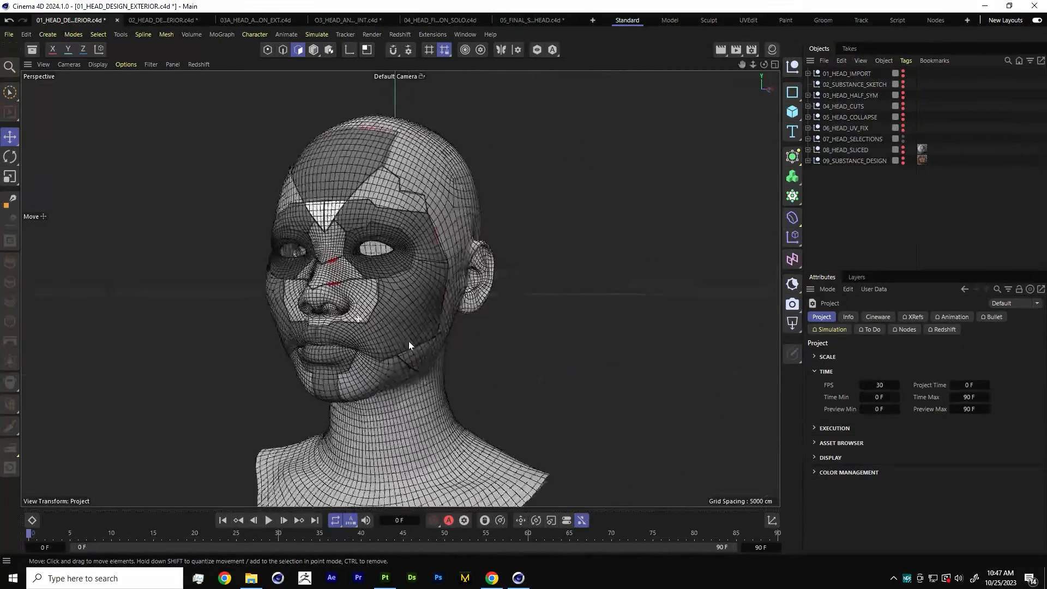
pyautogui.keyDown('alt'); pyautogui.moveTo(408, 341); pyautogui.dragTo(369, 293, button='right'); pyautogui.keyUp('alt')
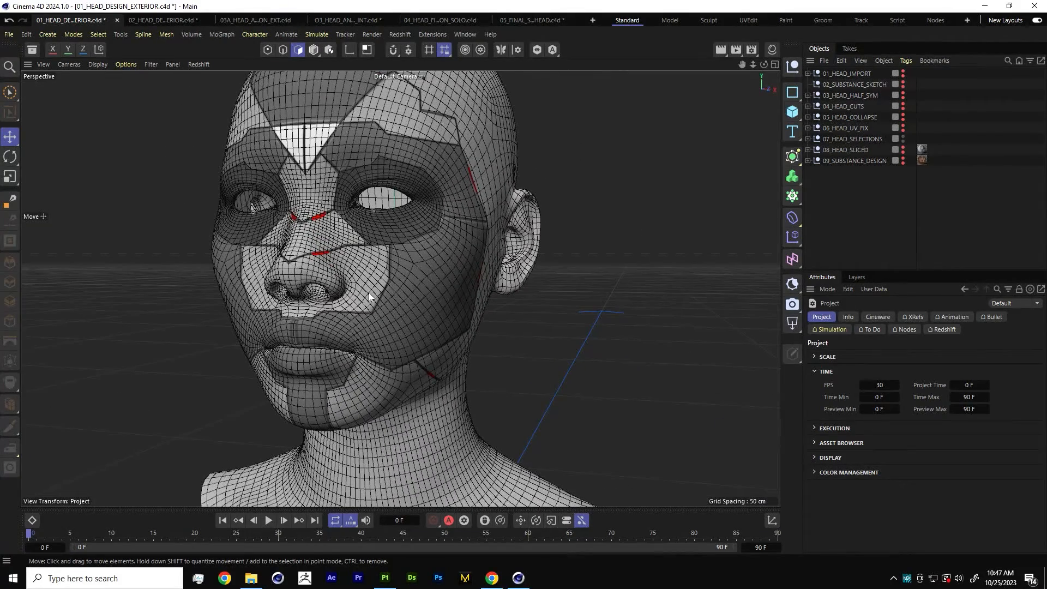
# Select the HEAD mesh in 07_HEAD_SELECTIONS and symmetrize its brow panel polygon selection to the other side of the face.
pyautogui.click(808, 139)
pyautogui.click(837, 149)
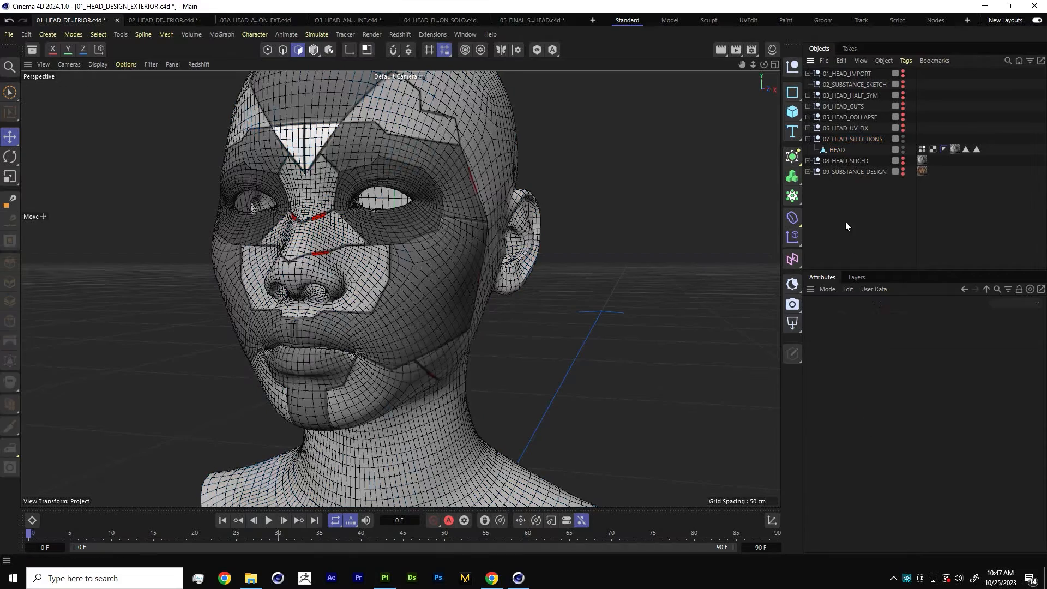
pyautogui.click(845, 221)
pyautogui.click(839, 152)
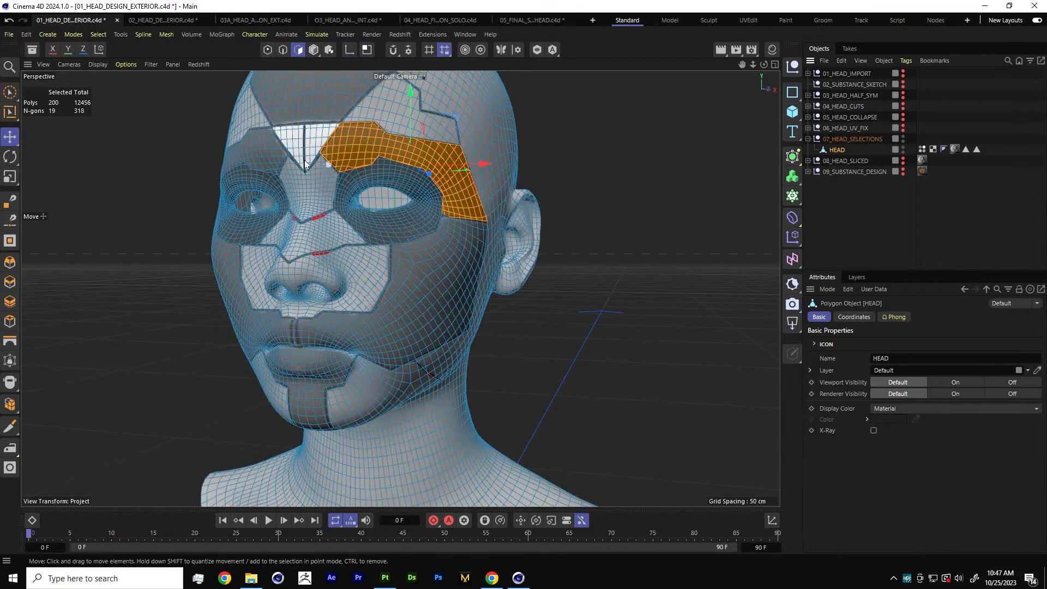
pyautogui.keyDown('alt'); pyautogui.moveTo(304, 159); pyautogui.dragTo(381, 214); pyautogui.keyUp('alt')
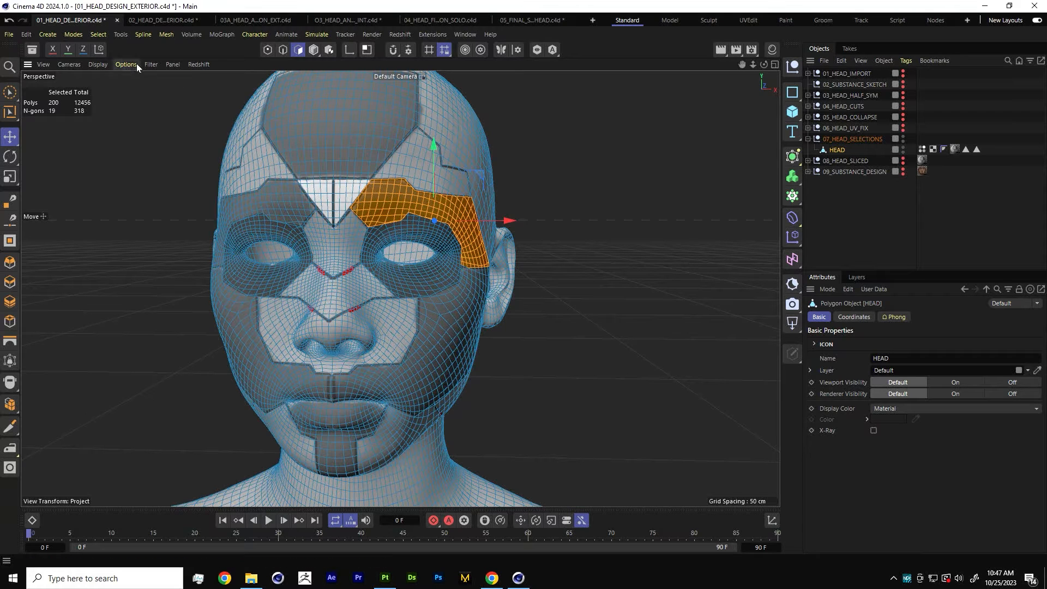
pyautogui.click(98, 34)
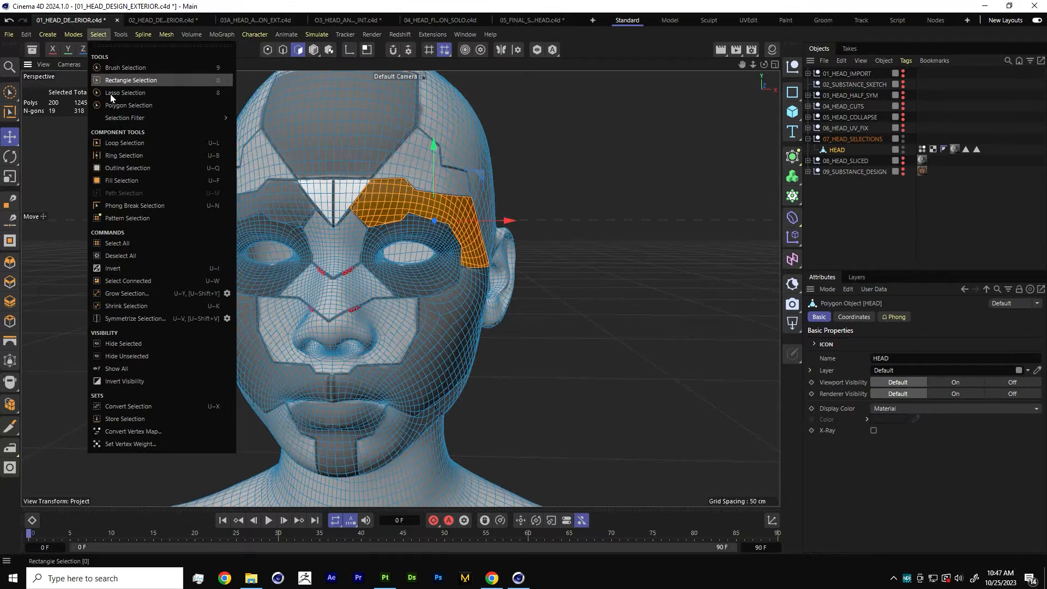
pyautogui.click(128, 319)
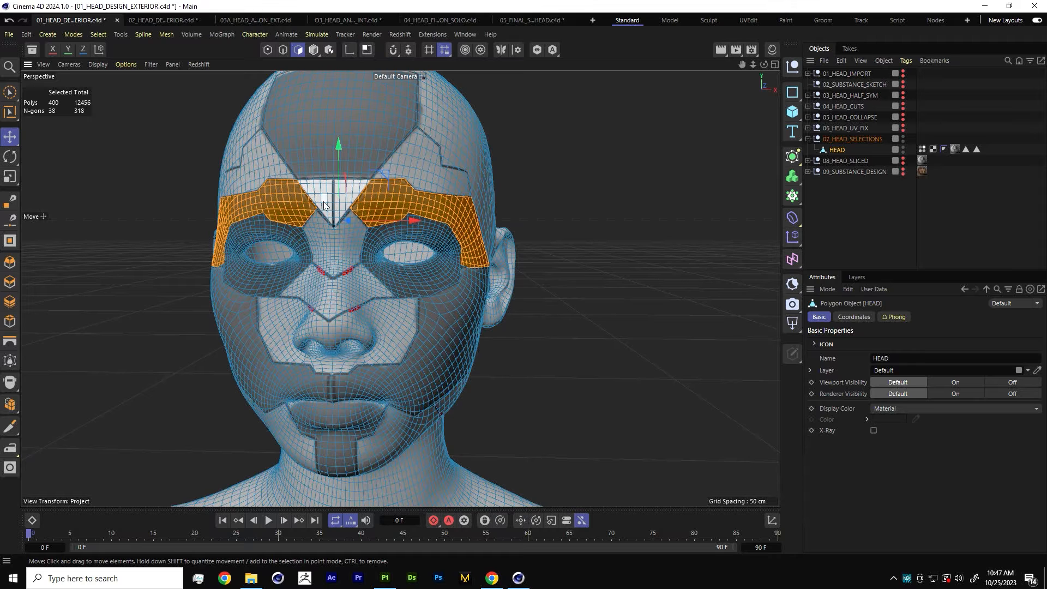
# Split the two selected brow panels into a separate object and hide the original HEAD mesh.
pyautogui.rightClick(385, 191)
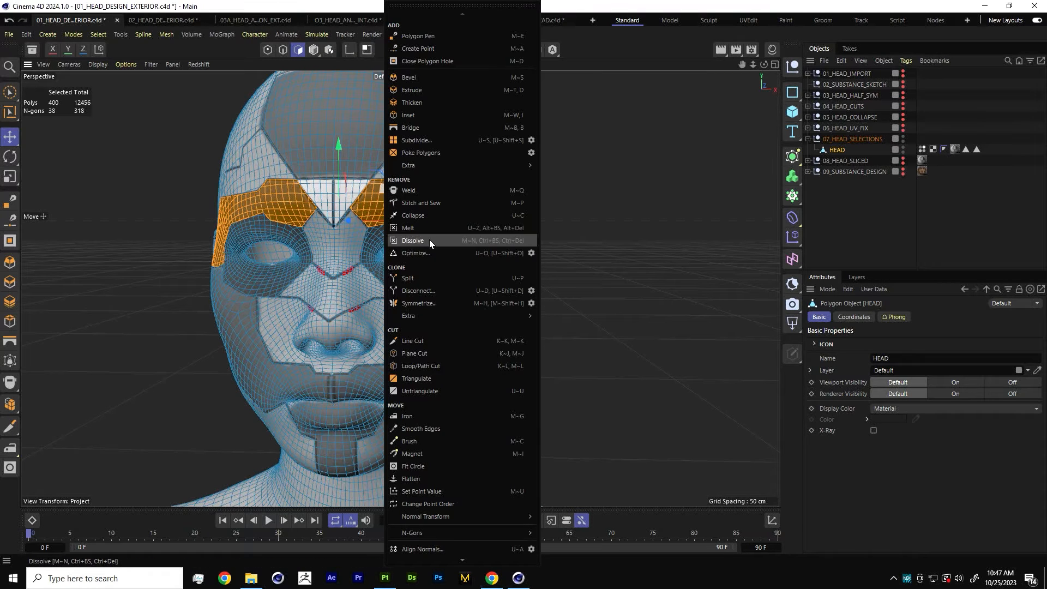
pyautogui.click(433, 279)
pyautogui.click(898, 200)
pyautogui.click(903, 148)
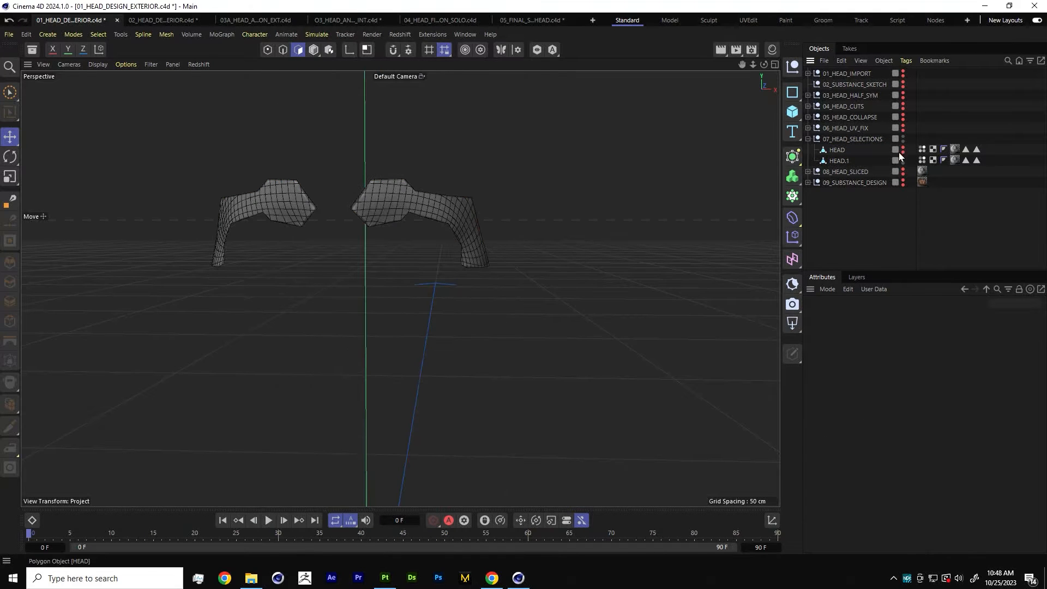
# Split the positive X brow panel from HEAD.1 into its own object and delete those polygons from HEAD.1.
pyautogui.click(844, 162)
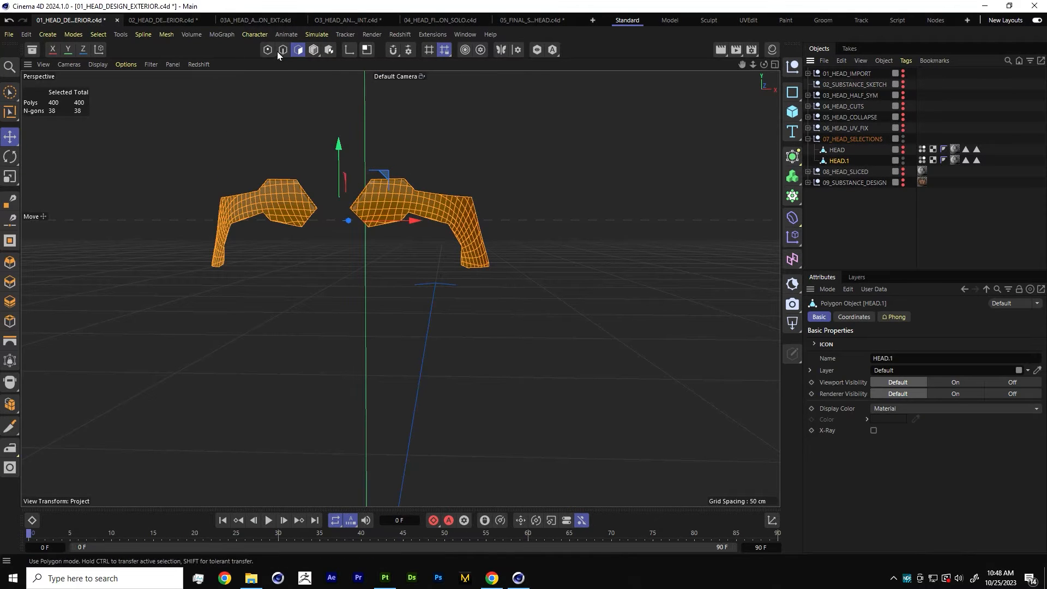
pyautogui.click(9, 93)
pyautogui.click(55, 129)
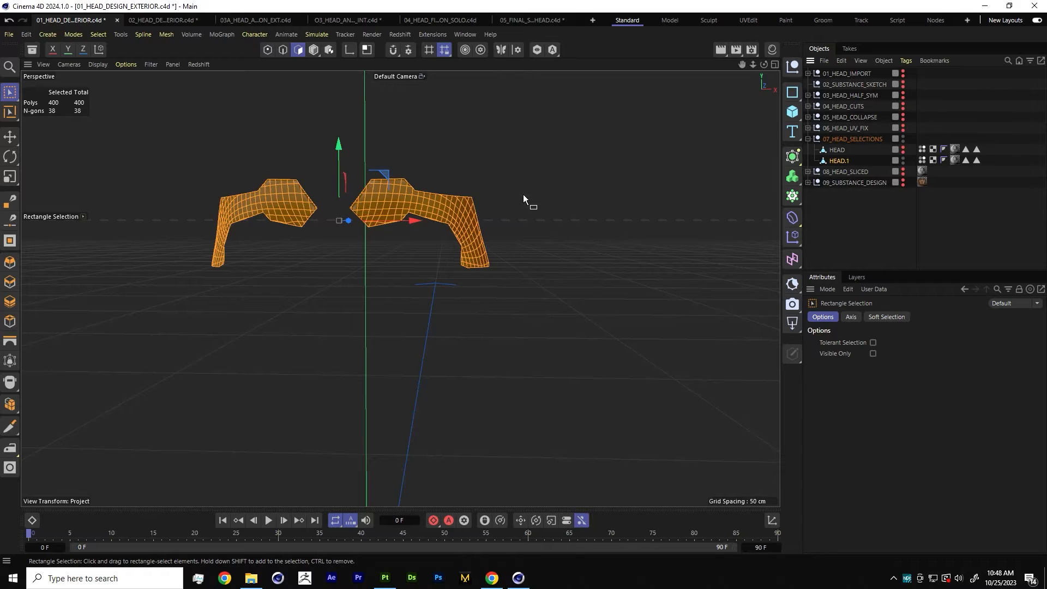
pyautogui.moveTo(543, 112); pyautogui.dragTo(355, 341)
pyautogui.rightClick(391, 192)
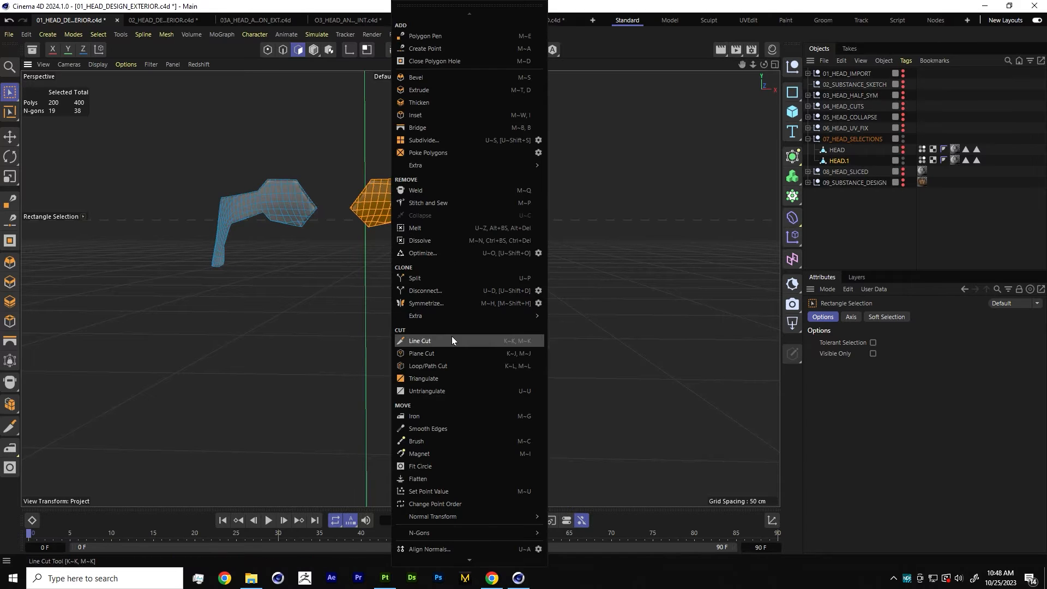
pyautogui.click(427, 276)
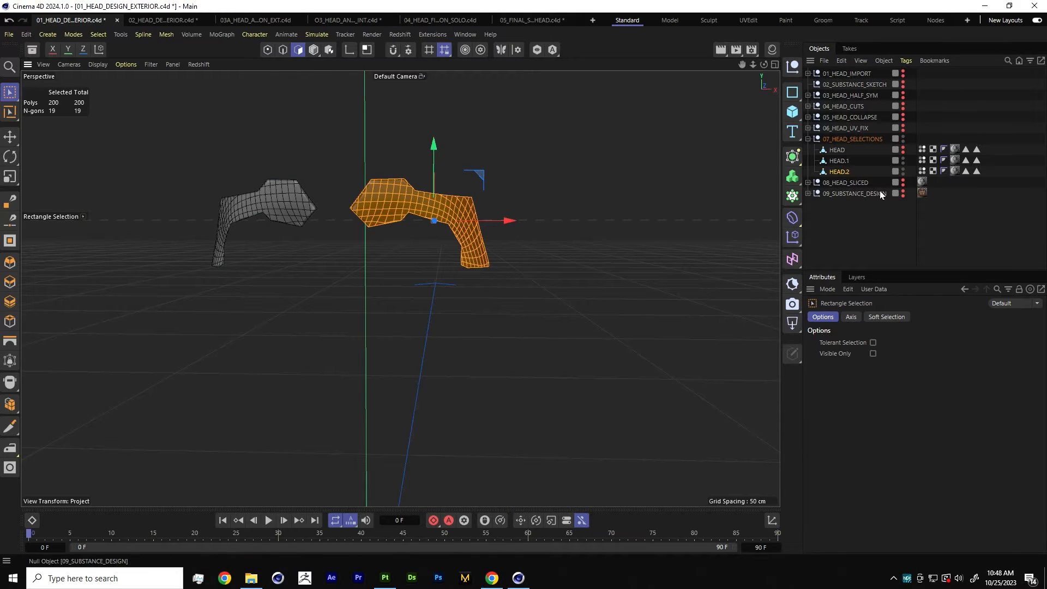
pyautogui.keyDown('ctrl'); pyautogui.click(839, 160); pyautogui.keyUp('ctrl')
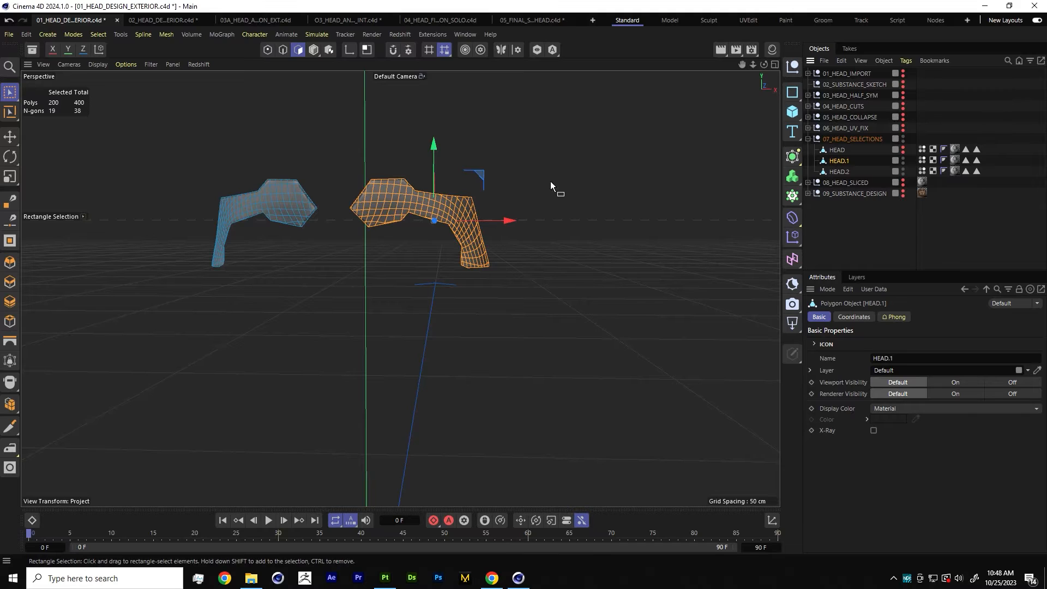
pyautogui.click(518, 149)
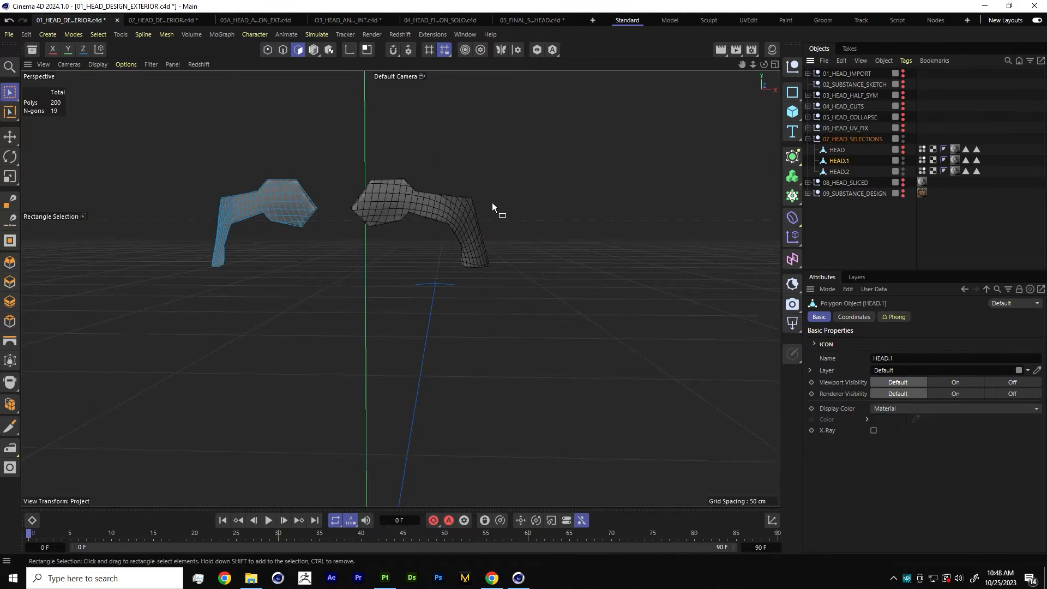
# Make the HEAD mesh visible again together with the two separated brow panels.
pyautogui.keyDown('alt'); pyautogui.moveTo(492, 202); pyautogui.dragTo(464, 190); pyautogui.keyUp('alt')
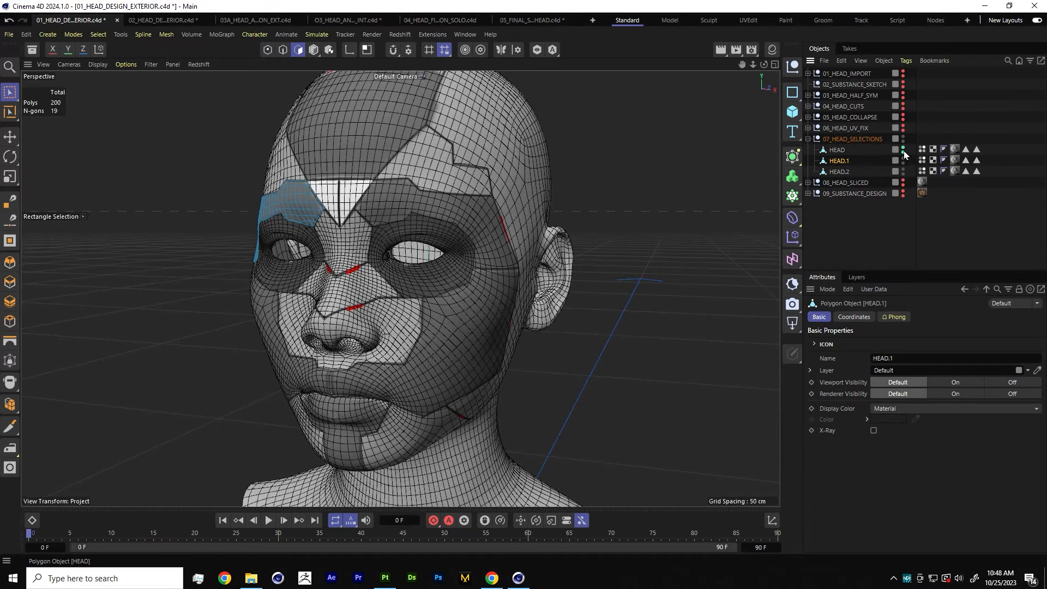
pyautogui.keyDown('alt'); pyautogui.click(903, 149); pyautogui.keyUp('alt')
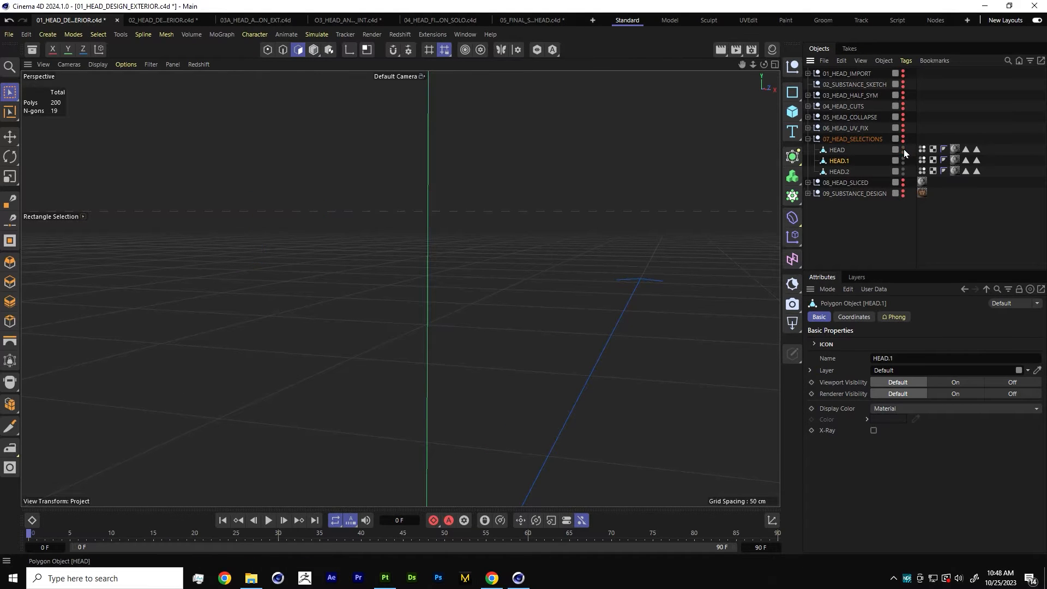
pyautogui.keyDown('alt'); pyautogui.click(903, 141); pyautogui.keyUp('alt')
pyautogui.keyDown('alt'); pyautogui.moveTo(513, 264); pyautogui.dragTo(409, 264); pyautogui.keyUp('alt')
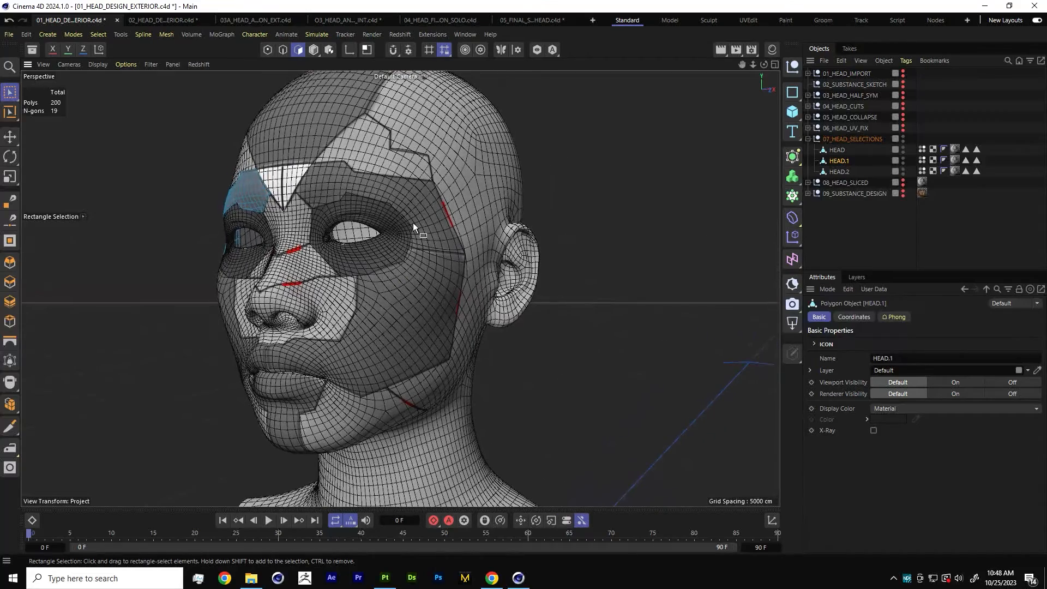
# Hide the 07_HEAD_SELECTIONS group, then show the 08_HEAD_SLICED group and expand its pieces.
pyautogui.click(807, 139)
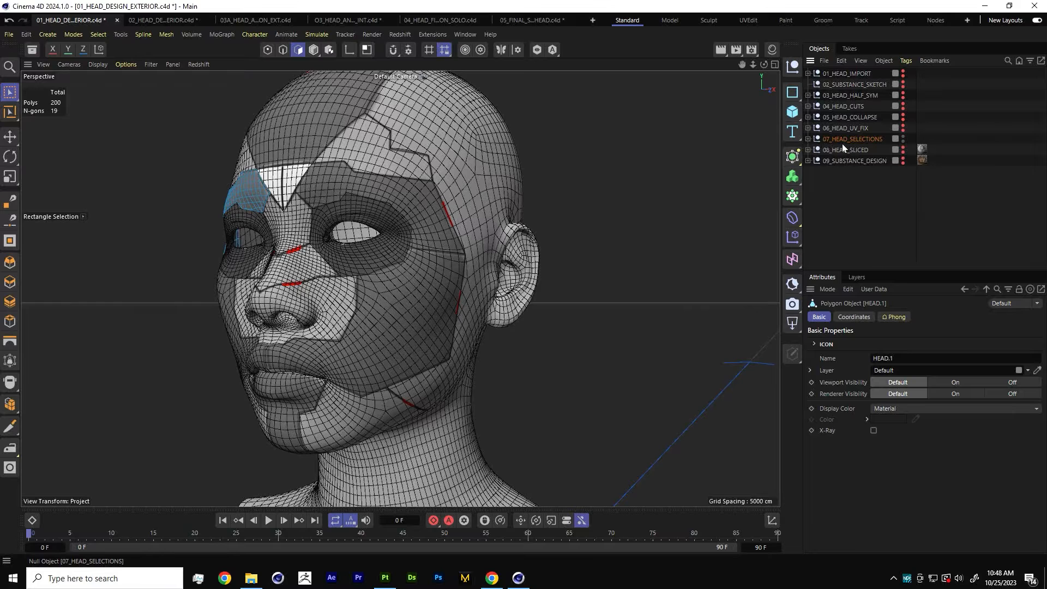
pyautogui.keyDown('alt'); pyautogui.click(903, 140); pyautogui.keyUp('alt')
pyautogui.keyDown('alt'); pyautogui.click(902, 149); pyautogui.keyUp('alt')
pyautogui.click(807, 149)
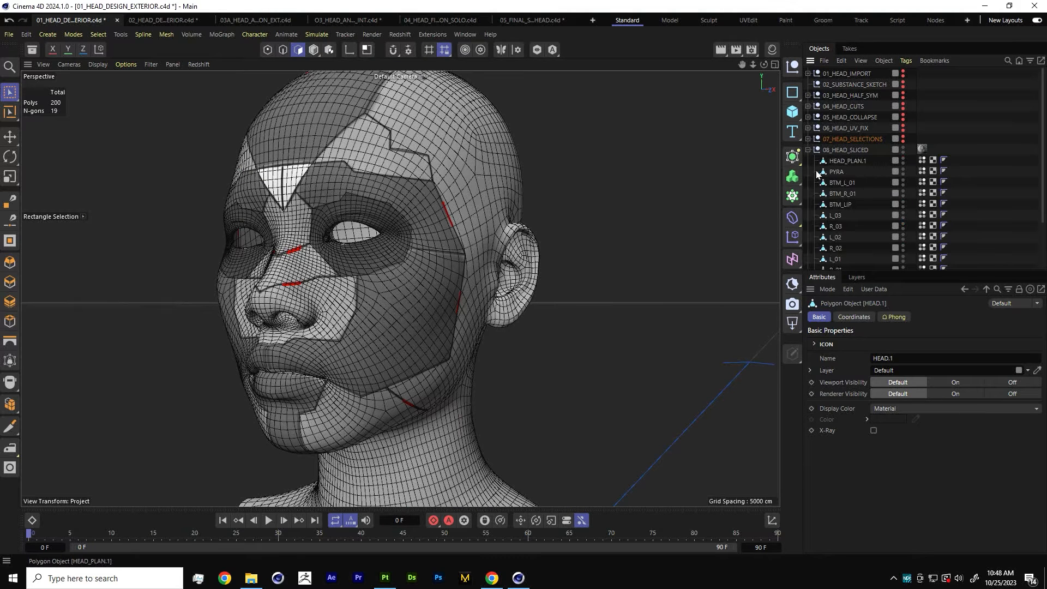
# Examine the BTM_LIP piece's axis and coordinates in Model mode from several angles.
pyautogui.click(838, 205)
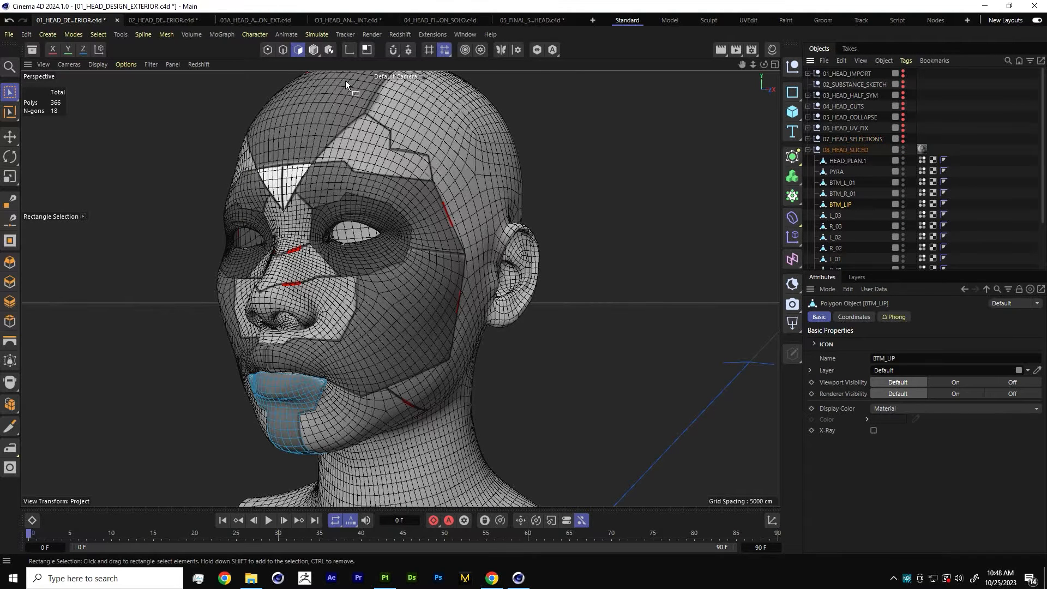
pyautogui.click(313, 50)
pyautogui.keyDown('alt'); pyautogui.moveTo(278, 161); pyautogui.dragTo(342, 392); pyautogui.keyUp('alt')
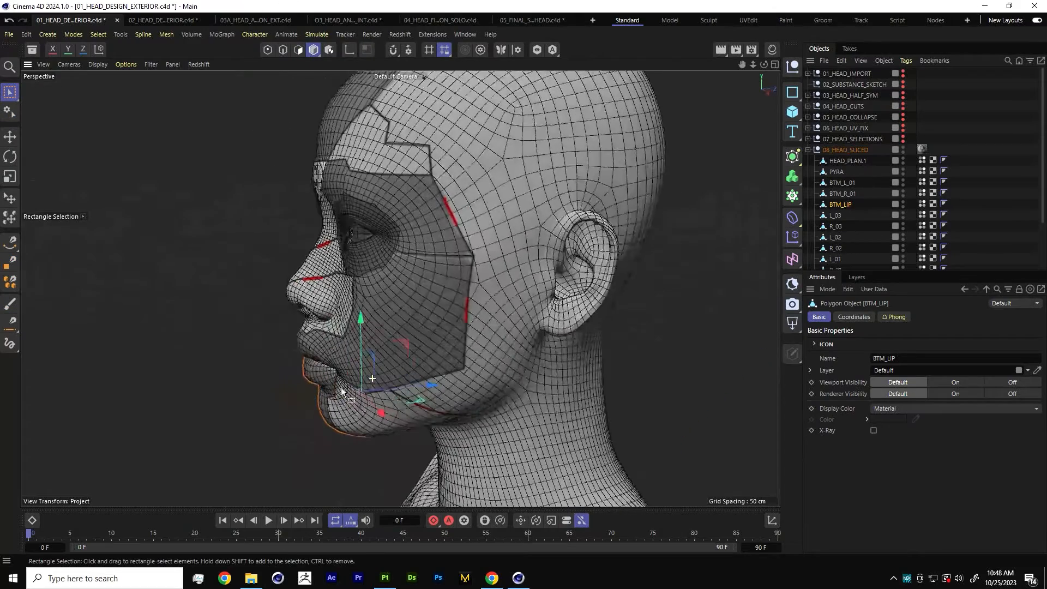
pyautogui.click(859, 317)
pyautogui.moveTo(929, 369)
pyautogui.mouseDown()
pyautogui.moveTo(942, 370)
pyautogui.moveTo(929, 370)
pyautogui.mouseUp()
pyautogui.keyDown('alt'); pyautogui.moveTo(444, 280); pyautogui.dragTo(492, 289); pyautogui.keyUp('alt')
pyautogui.keyDown('alt'); pyautogui.moveTo(492, 289); pyautogui.dragTo(521, 279, button='middle'); pyautogui.keyUp('alt')
pyautogui.moveTo(522, 279)
pyautogui.keyDown('alt'); pyautogui.mouseDown(button='right')
pyautogui.moveTo(476, 300)
pyautogui.moveTo(521, 277)
pyautogui.mouseUp(button='right'); pyautogui.keyUp('alt')
pyautogui.keyDown('alt'); pyautogui.moveTo(522, 277); pyautogui.dragTo(435, 272, button='middle'); pyautogui.keyUp('alt')
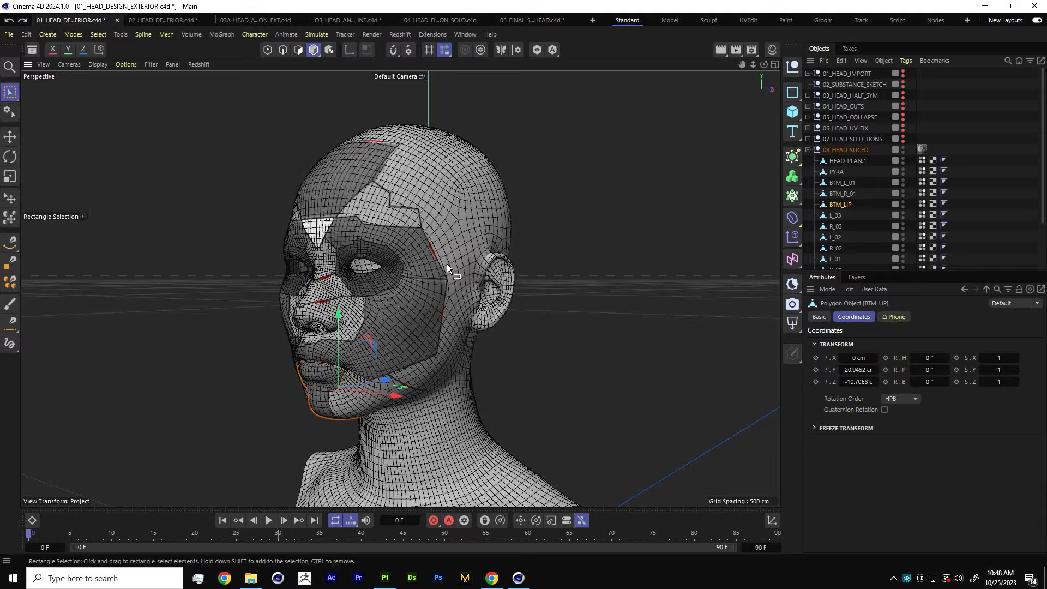
# Select all sliced head pieces from HEAD_PLAN.1 through TOP in the 08_HEAD_SLICED group.
pyautogui.click(972, 152)
pyautogui.click(843, 161)
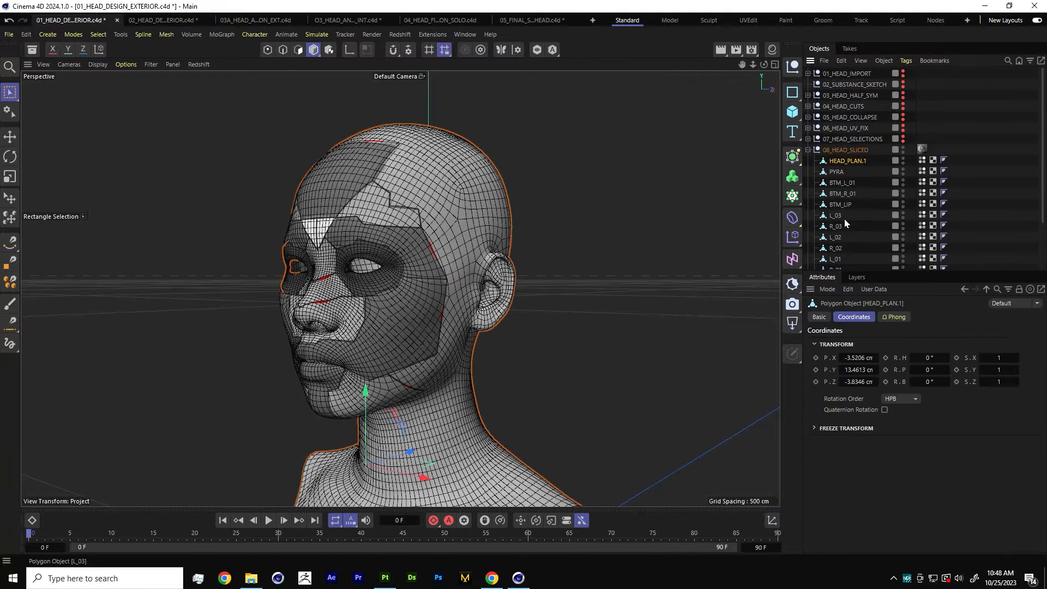
pyautogui.scroll(-3, 844, 218)
pyautogui.keyDown('shift'); pyautogui.click(836, 254); pyautogui.keyUp('shift')
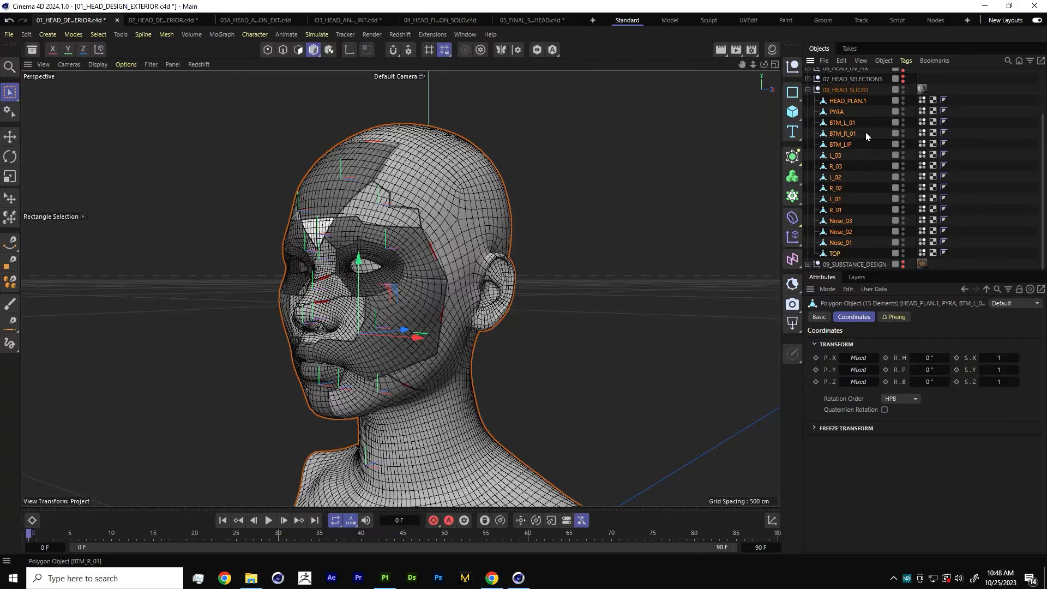
# Switch to Substance 3D Painter, delete Layer 2 with the sketched lines, and make Fill layer 1 visible.
pyautogui.click(385, 577)
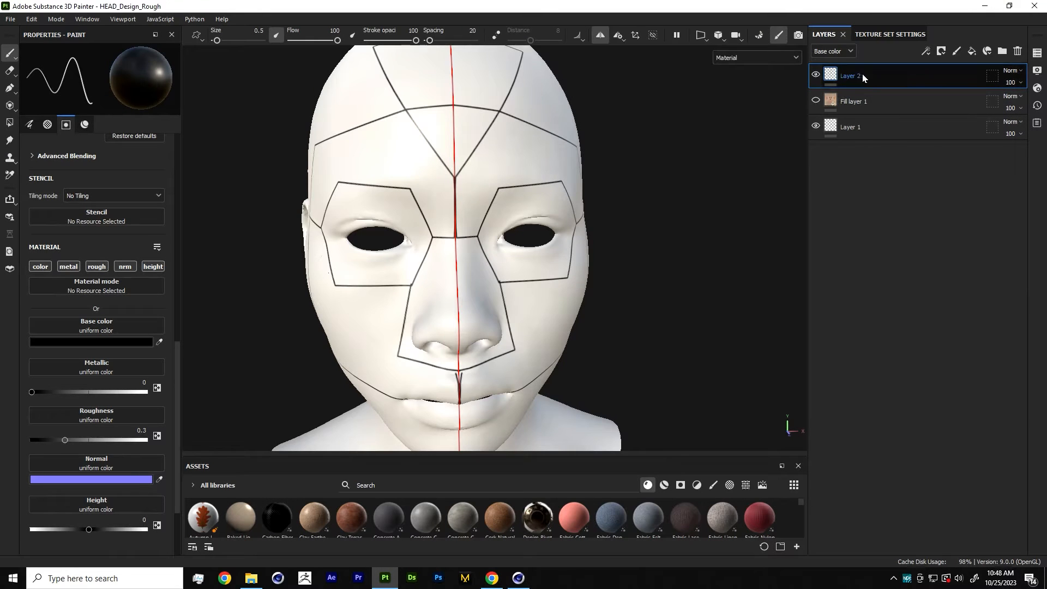
pyautogui.press('Delete')
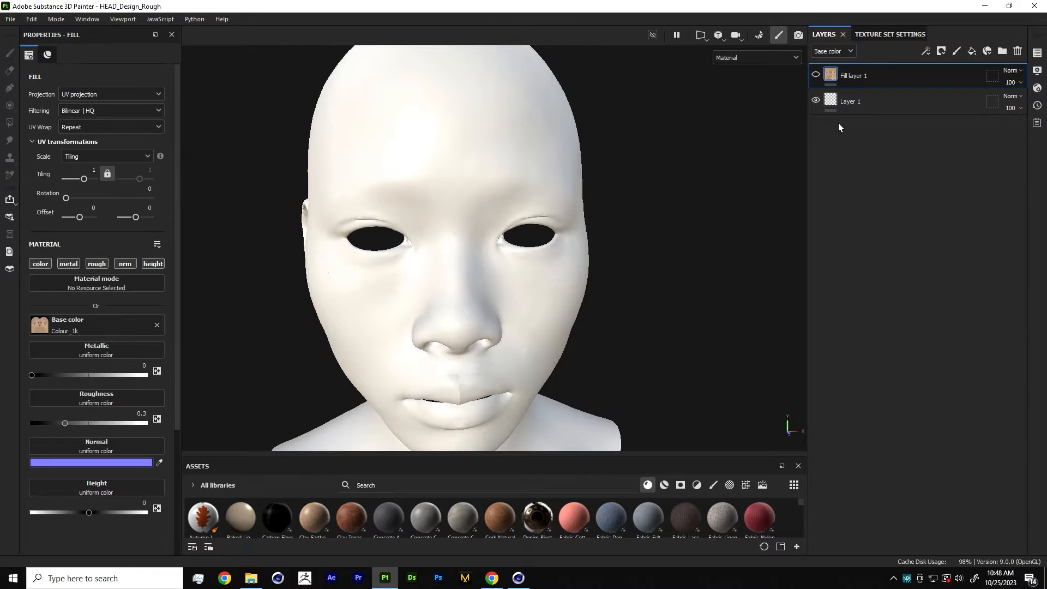
pyautogui.click(816, 75)
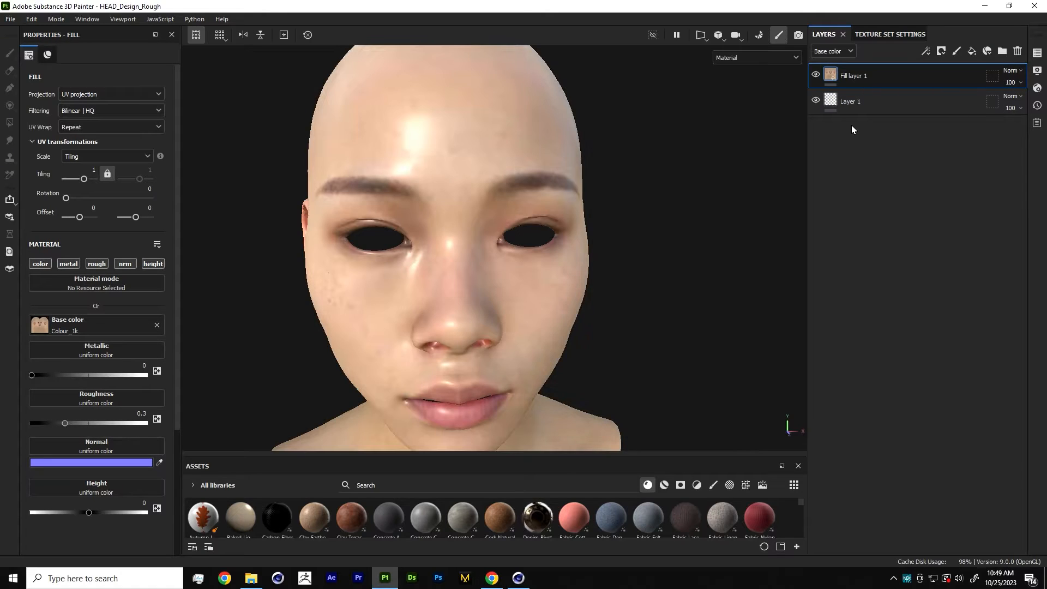
# Dock the Layers panel beneath Texture Set Settings and enlarge it to show both layers.
pyautogui.keyDown('alt'); pyautogui.moveTo(532, 276); pyautogui.dragTo(488, 254); pyautogui.keyUp('alt')
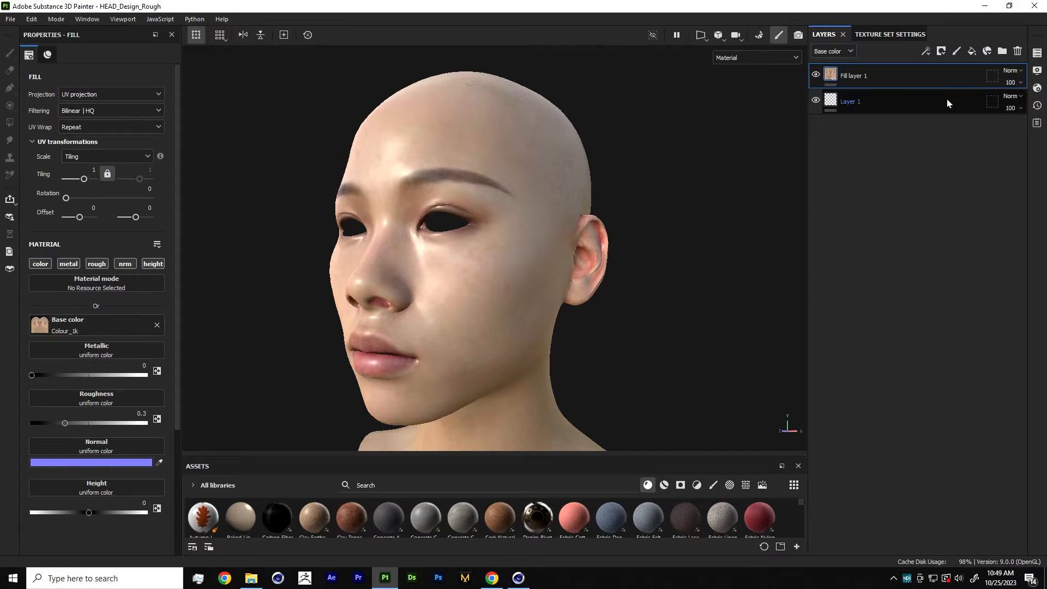
pyautogui.moveTo(829, 36); pyautogui.dragTo(882, 544)
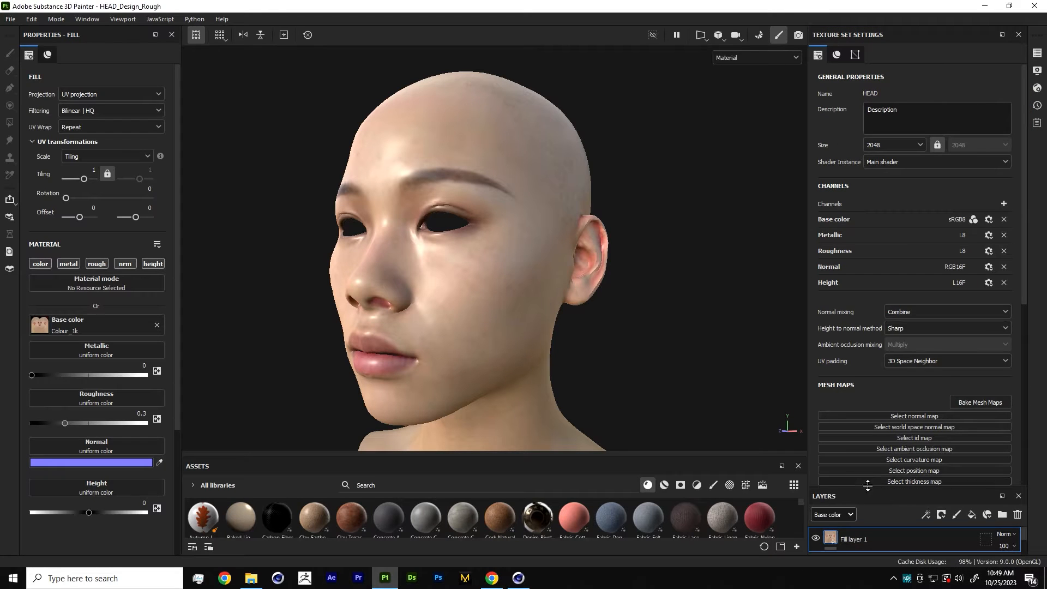
pyautogui.moveTo(867, 485); pyautogui.dragTo(885, 300)
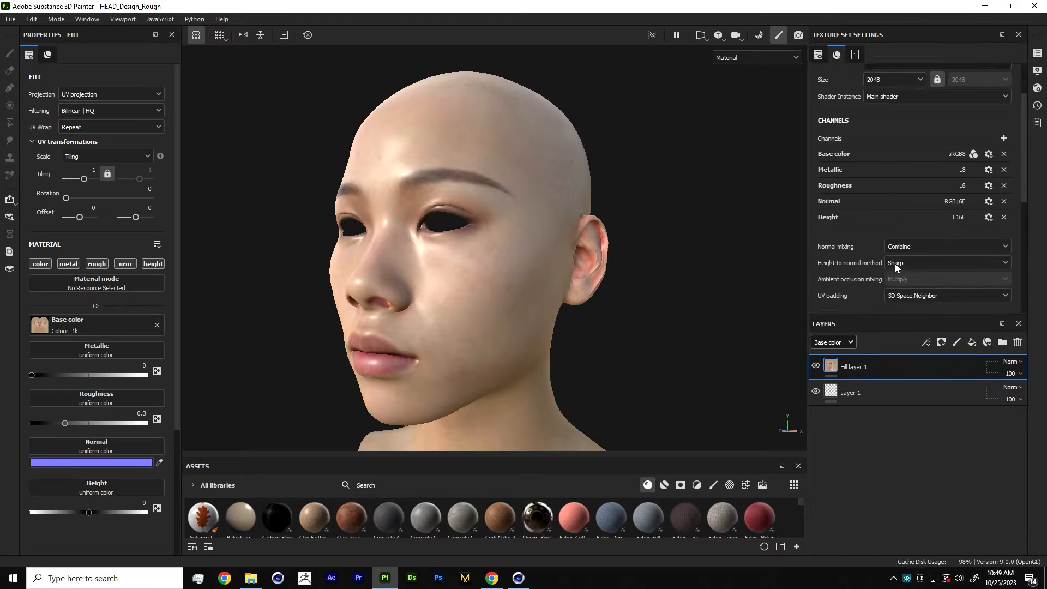
# Bake an ID mesh map for the HEAD texture set using Mesh ID / Polygroup as the color source, then return to painting mode.
pyautogui.scroll(-3, 895, 264)
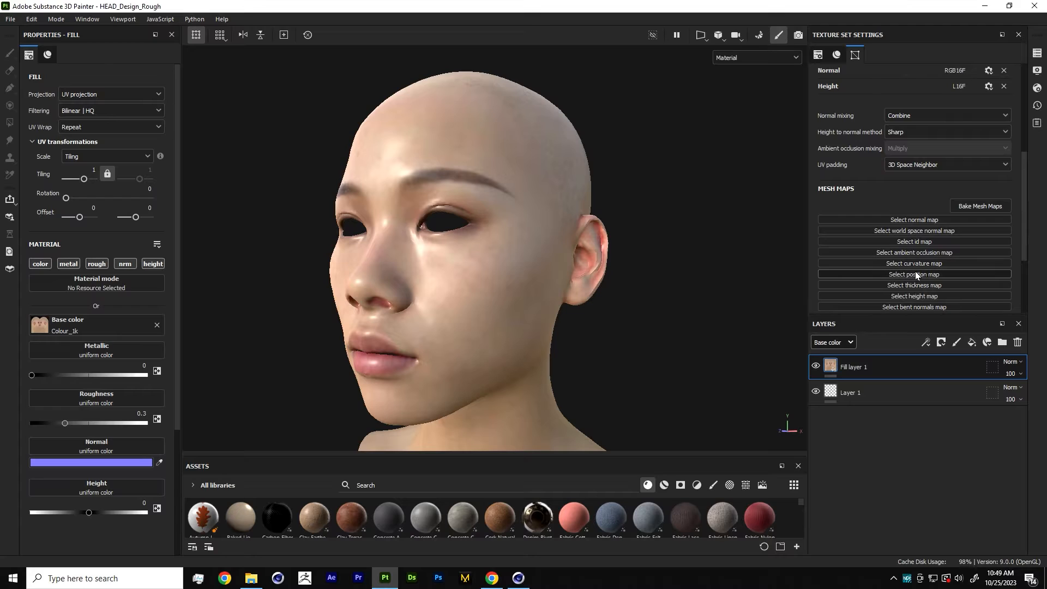
pyautogui.click(980, 206)
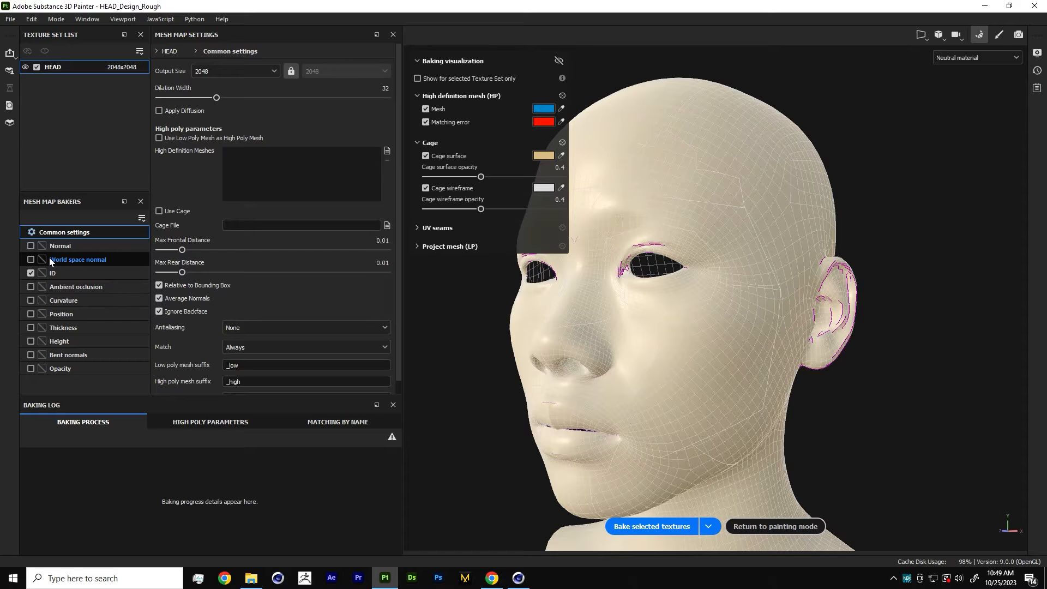
pyautogui.click(59, 273)
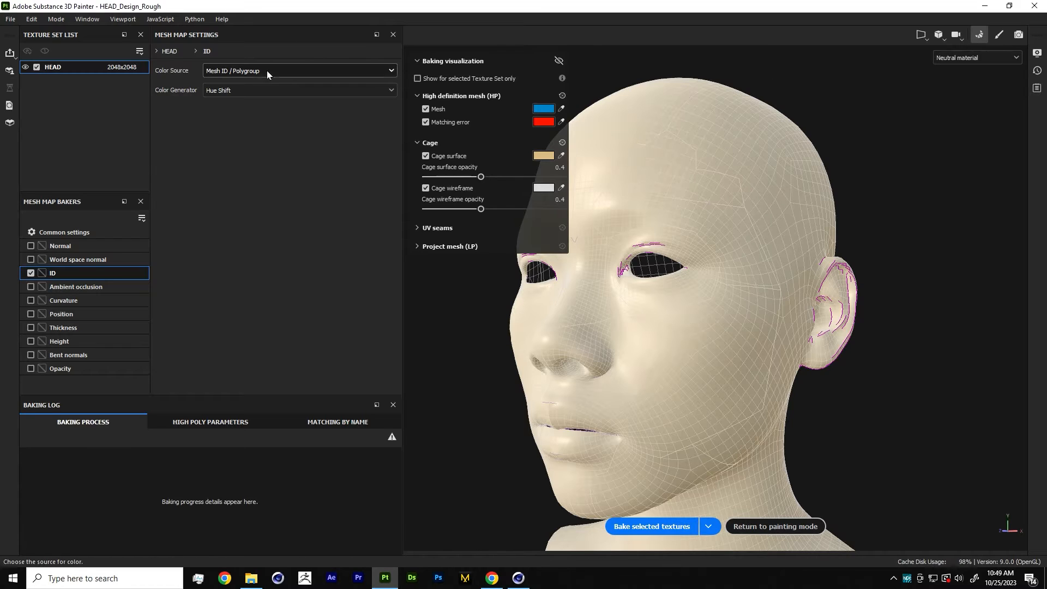
pyautogui.click(244, 75)
pyautogui.click(224, 72)
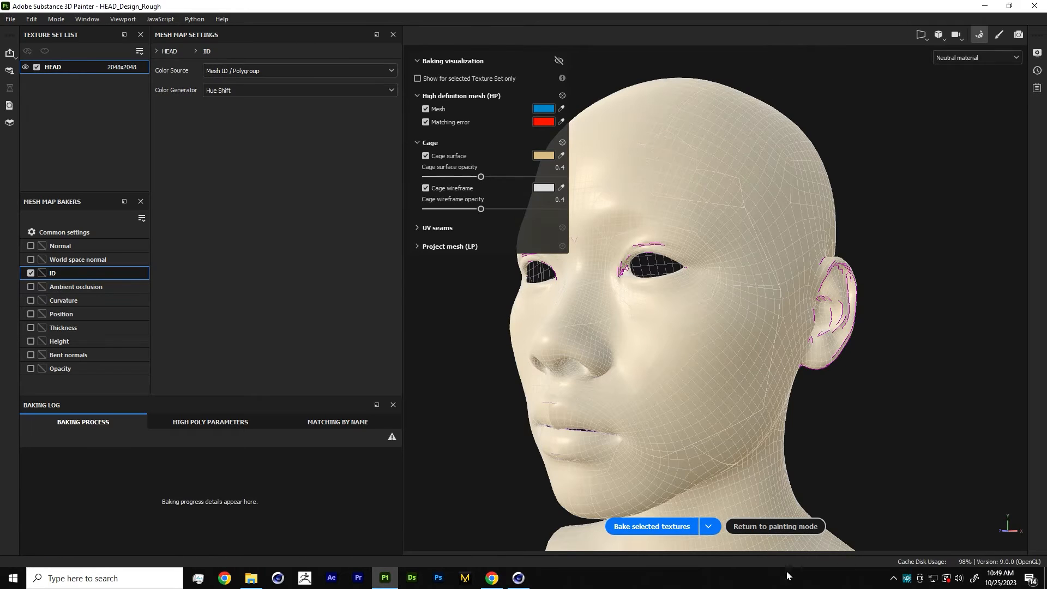
pyautogui.click(657, 526)
pyautogui.click(754, 524)
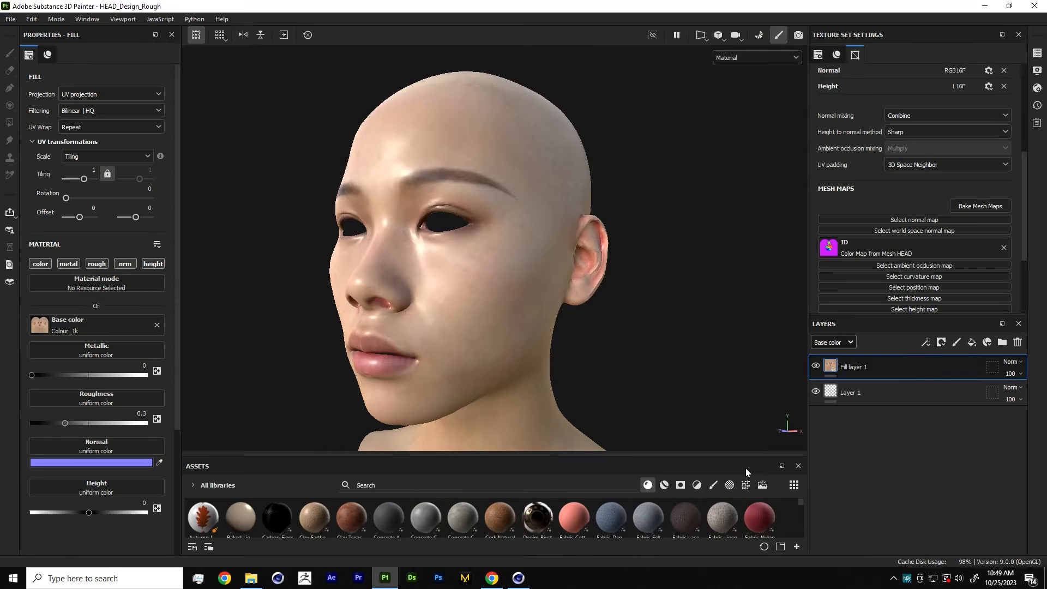
# Add a fill layer above Fill layer 1 and give it a black mask with a color selection effect.
pyautogui.click(971, 342)
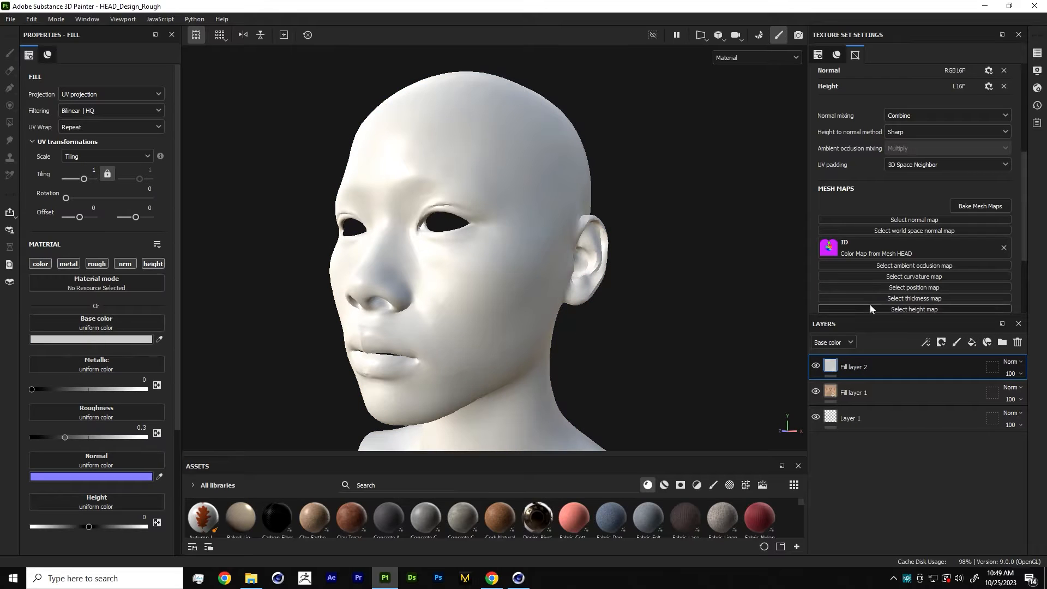
pyautogui.rightClick(832, 368)
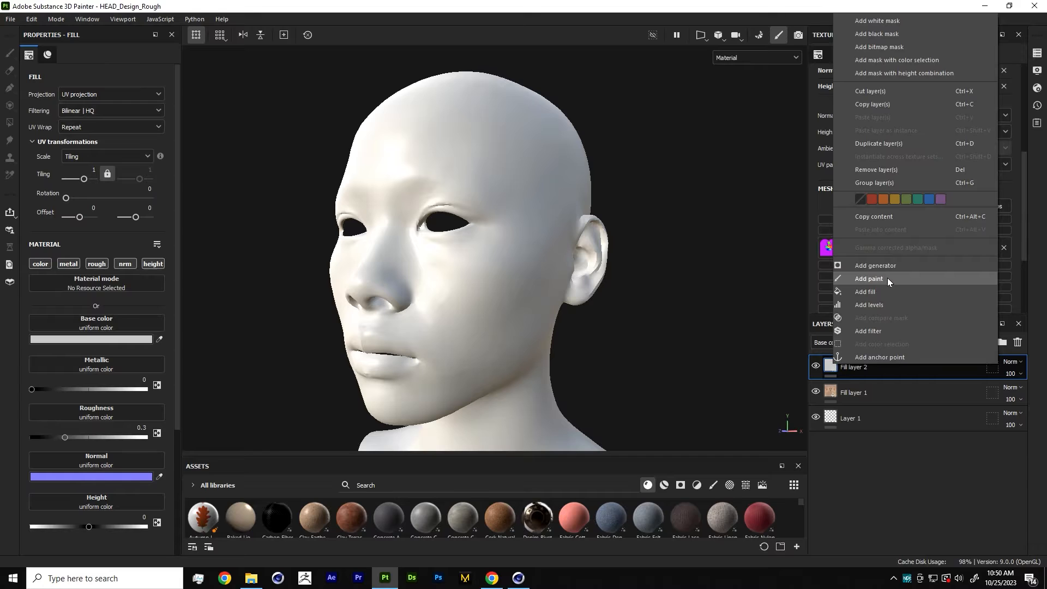
pyautogui.click(867, 453)
pyautogui.rightClick(829, 366)
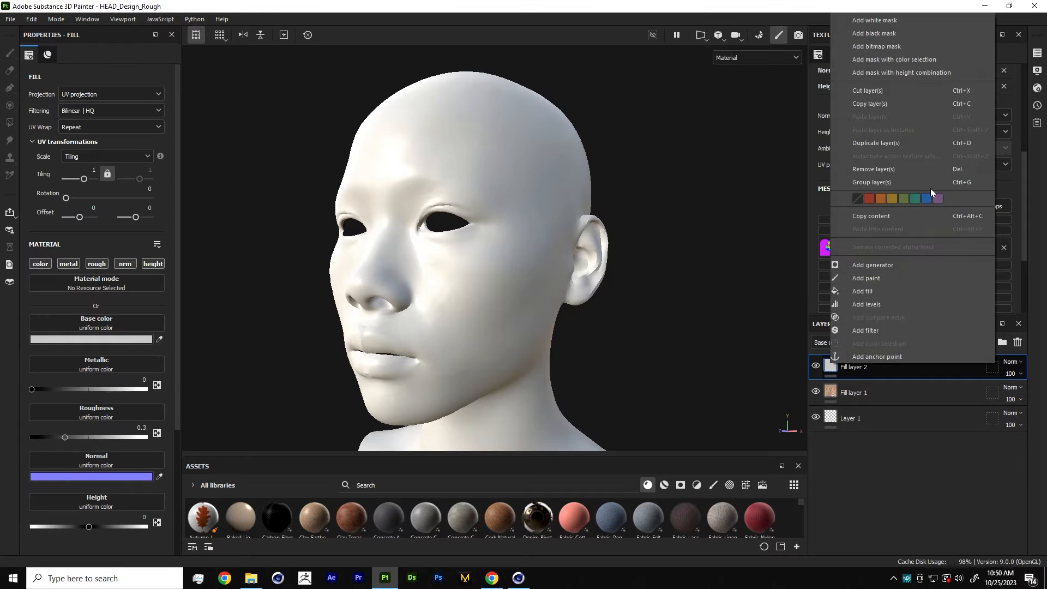
pyautogui.click(910, 47)
pyautogui.rightClick(849, 366)
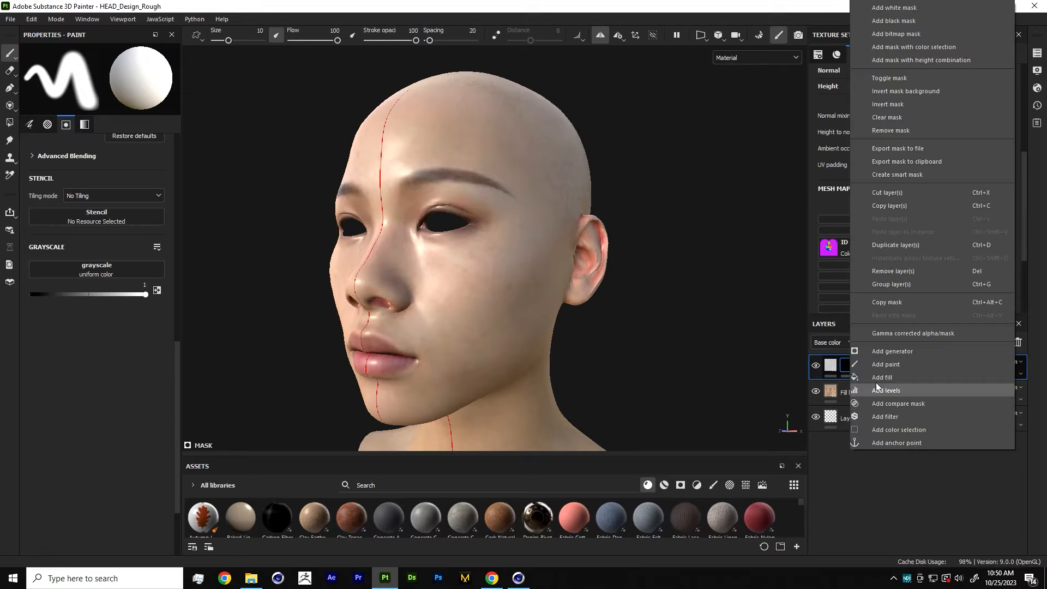
pyautogui.click(900, 429)
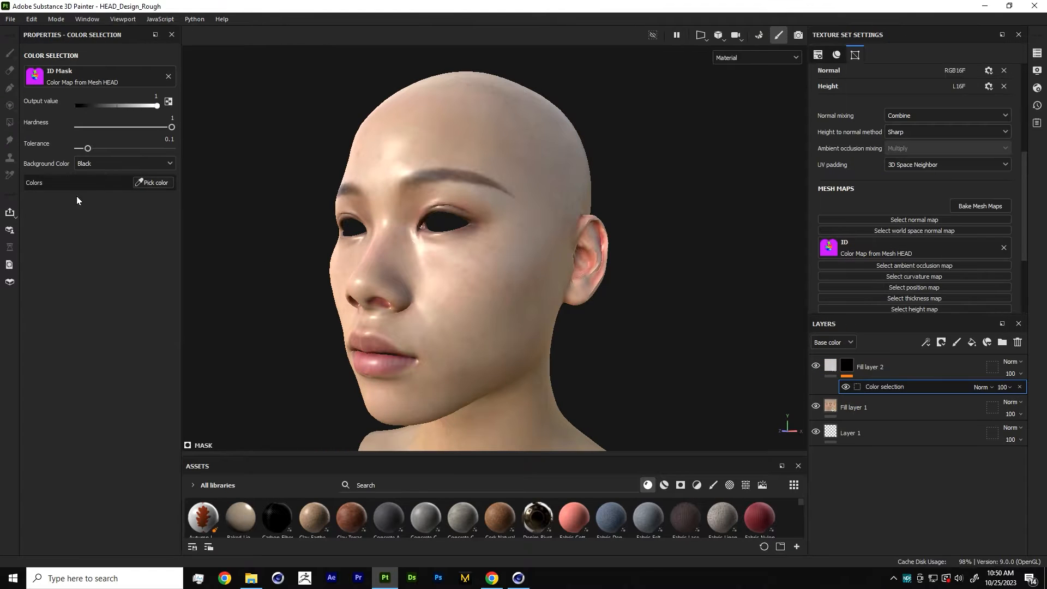
# Pick the ID colors of both brow panels, both side forehead panels and the central forehead panel for Fill layer 2's mask.
pyautogui.click(147, 182)
pyautogui.click(499, 188)
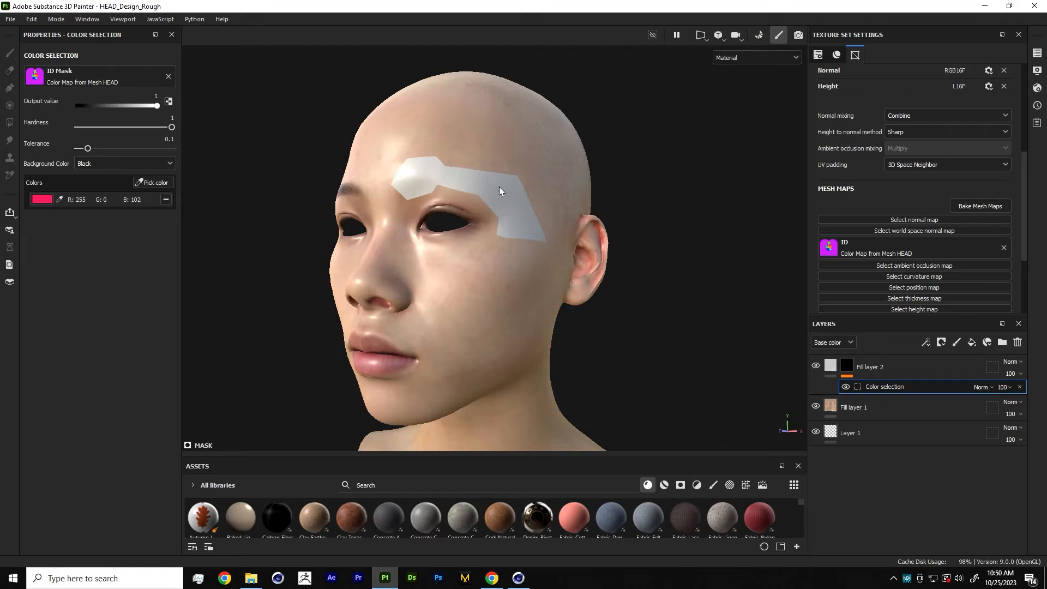
pyautogui.click(142, 182)
pyautogui.click(482, 159)
pyautogui.click(149, 183)
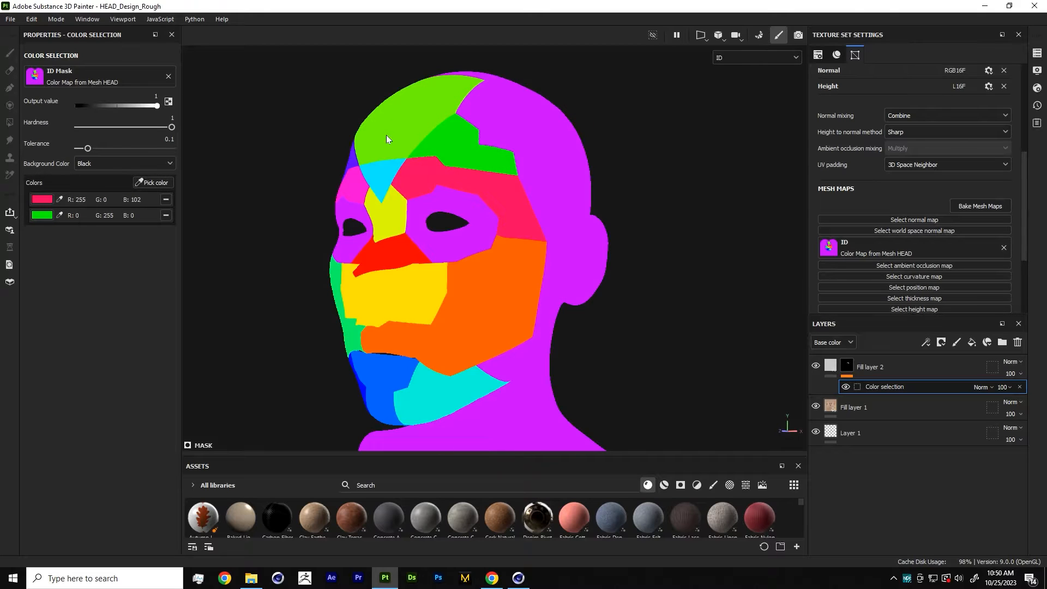
pyautogui.click(386, 139)
pyautogui.moveTo(421, 206)
pyautogui.keyDown('alt'); pyautogui.mouseDown()
pyautogui.moveTo(561, 247)
pyautogui.moveTo(411, 234)
pyautogui.moveTo(442, 217)
pyautogui.moveTo(403, 199)
pyautogui.mouseUp(); pyautogui.keyUp('alt')
pyautogui.click(163, 184)
pyautogui.click(440, 165)
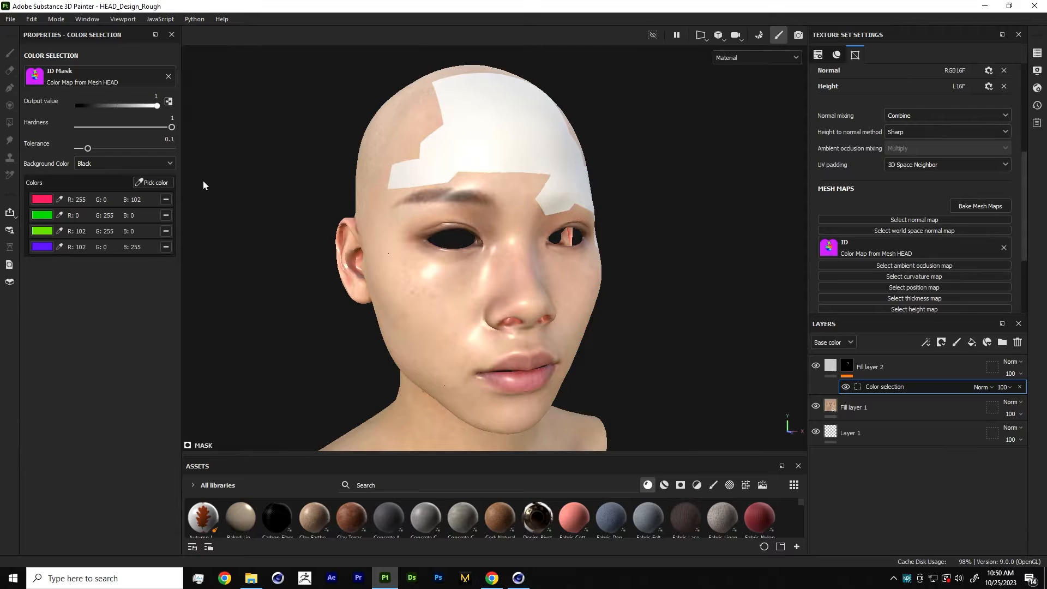
pyautogui.click(158, 184)
pyautogui.click(409, 218)
pyautogui.keyDown('alt'); pyautogui.moveTo(509, 254); pyautogui.dragTo(480, 251); pyautogui.keyUp('alt')
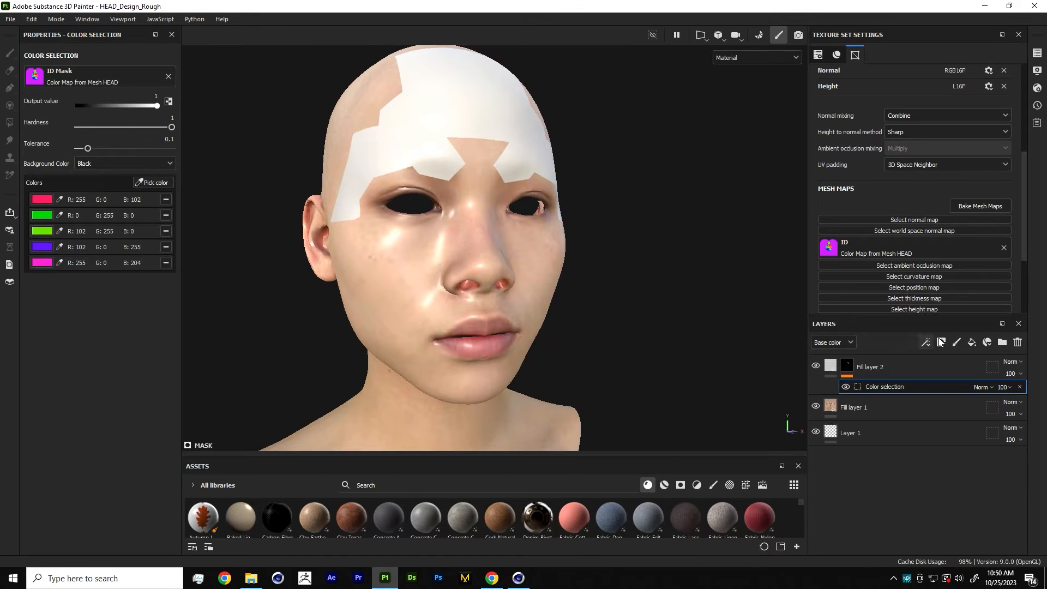
# Add a fill layer above Fill layer 2 and set its base color to near-black 131313.
pyautogui.click(971, 343)
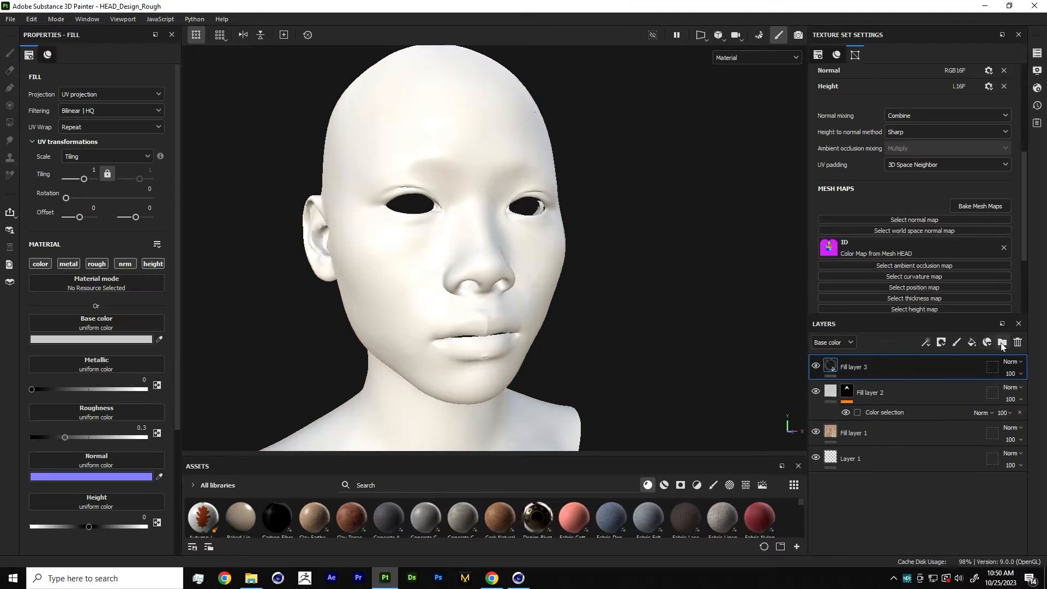
pyautogui.click(92, 342)
pyautogui.click(154, 494)
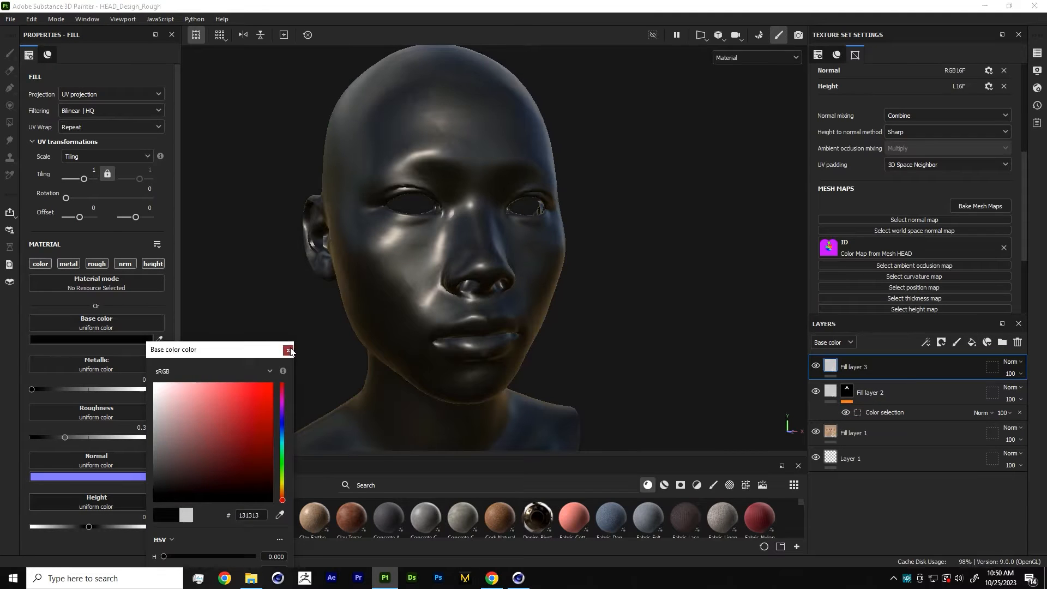
pyautogui.click(288, 350)
# Give Fill layer 3 a black mask with a color selection effect.
pyautogui.rightClick(835, 364)
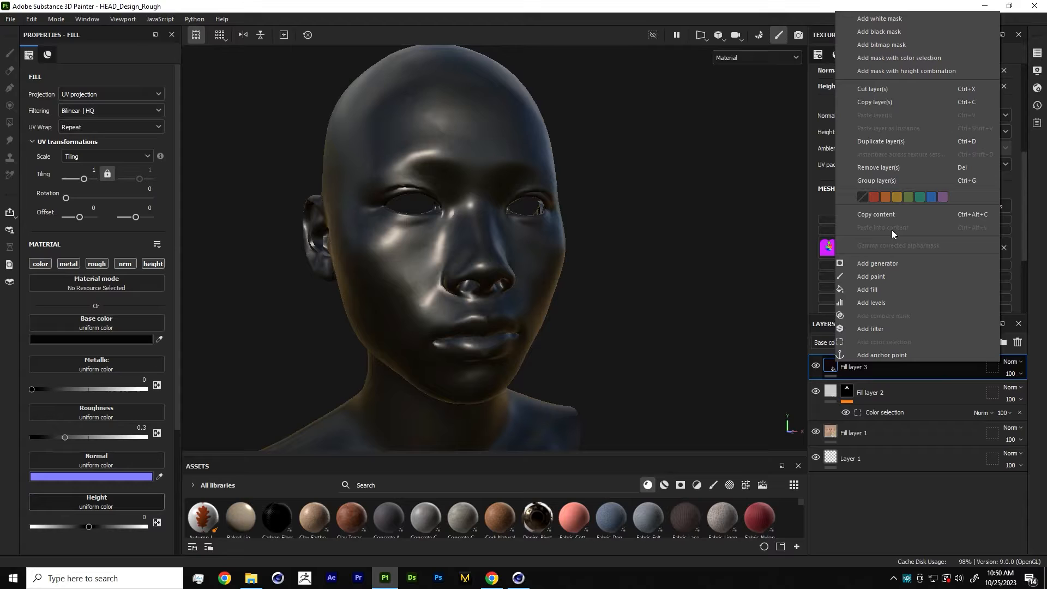
pyautogui.click(889, 32)
pyautogui.rightClick(851, 367)
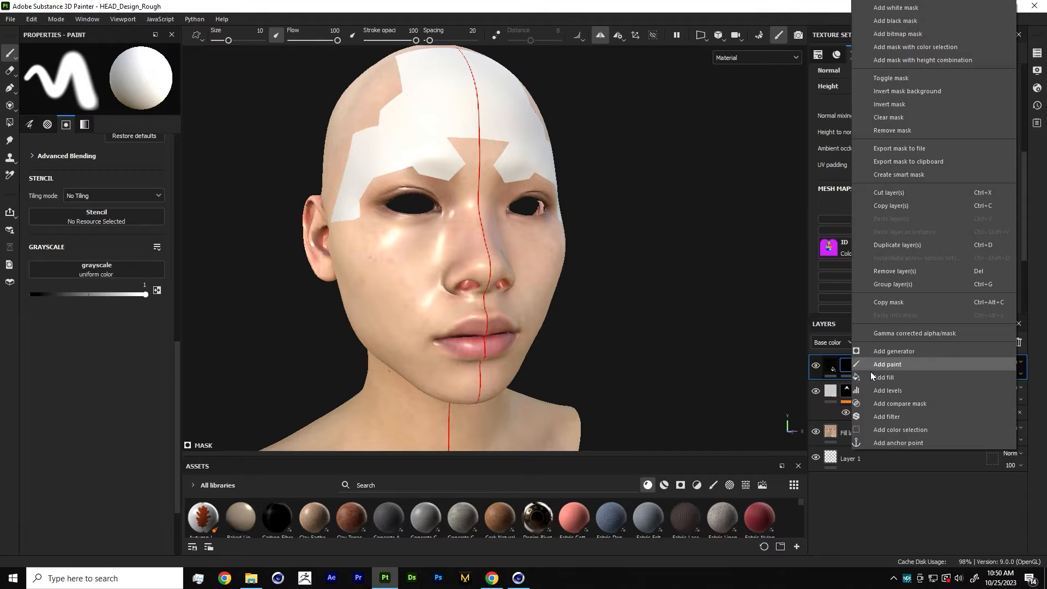
pyautogui.click(900, 430)
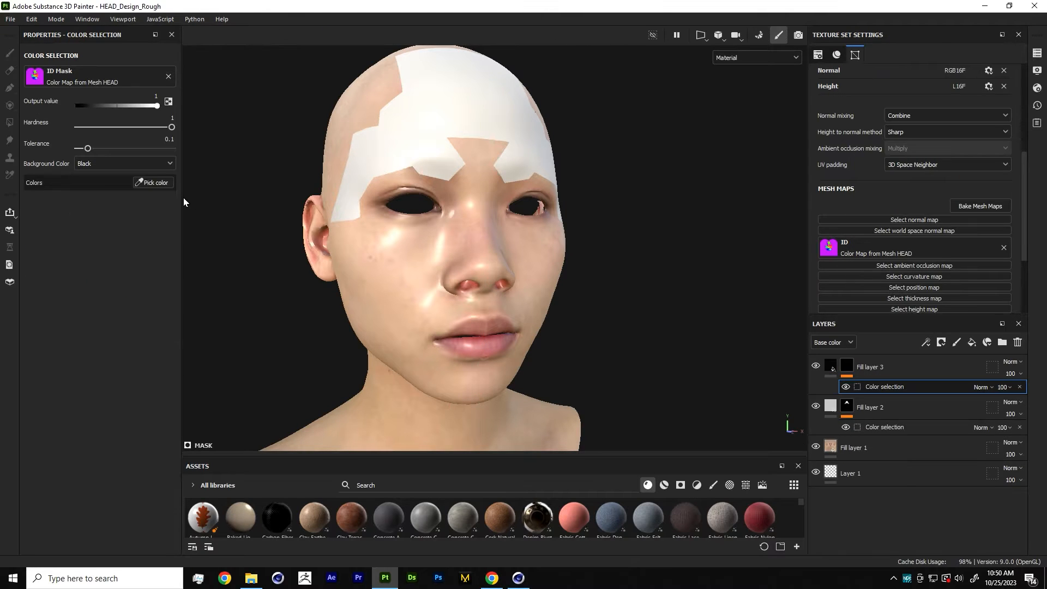
# Pick the purple head and eye area, blue jaw panel and cyan jaw panel ID colors for Fill layer 3's mask.
pyautogui.click(153, 183)
pyautogui.click(294, 239)
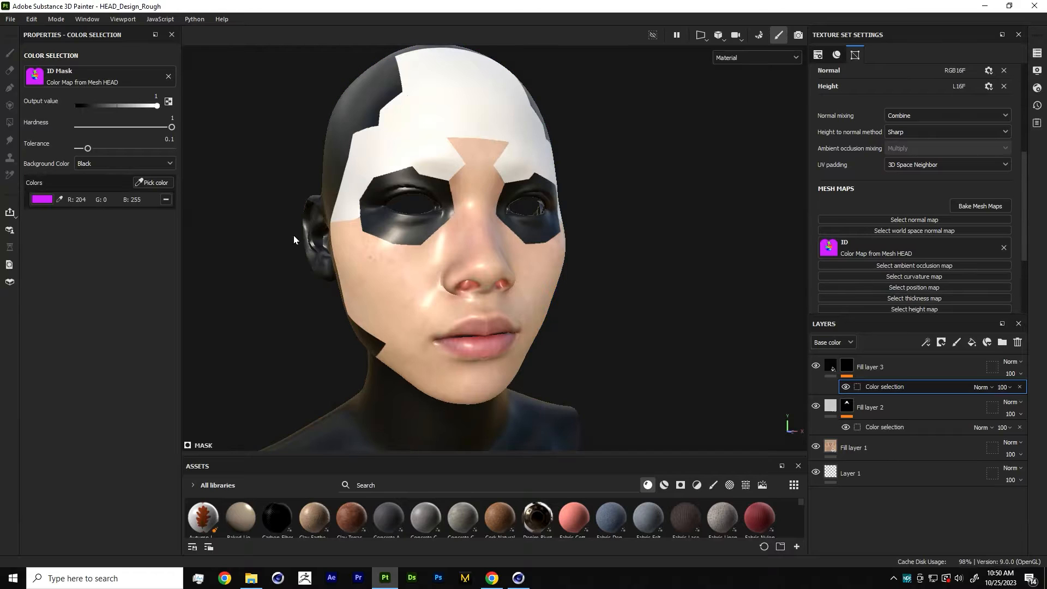
pyautogui.click(148, 182)
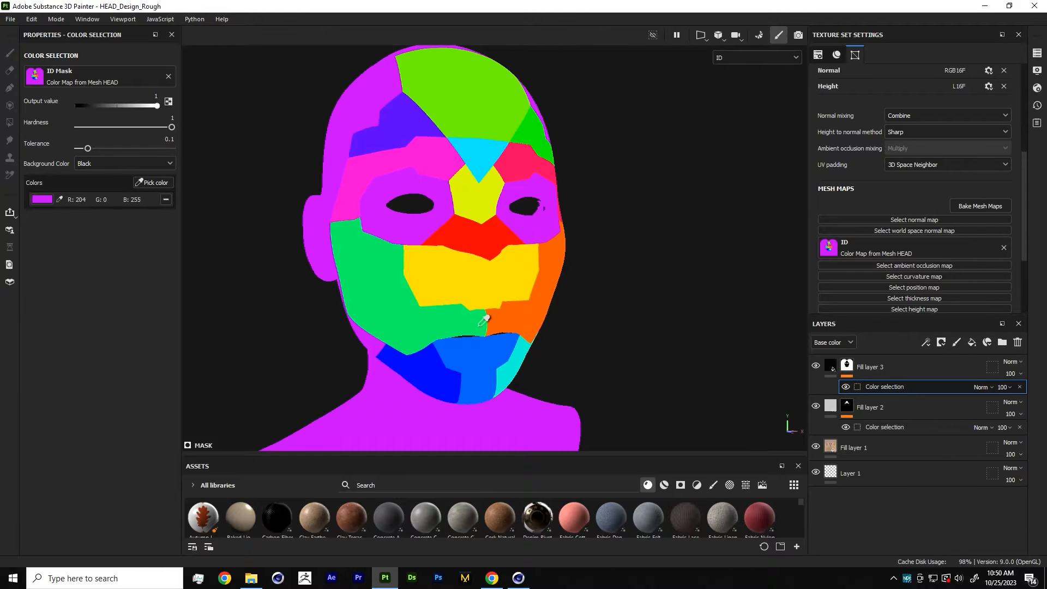
pyautogui.click(430, 371)
pyautogui.click(153, 182)
pyautogui.click(514, 360)
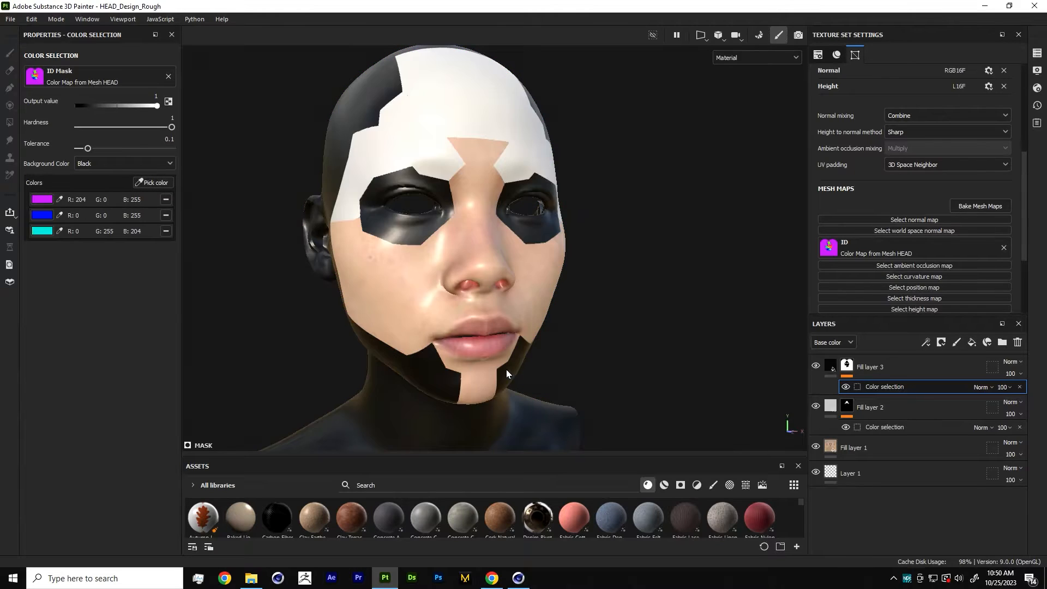
# Set the opacity of Fill layer 3 to 70.
pyautogui.click(1020, 375)
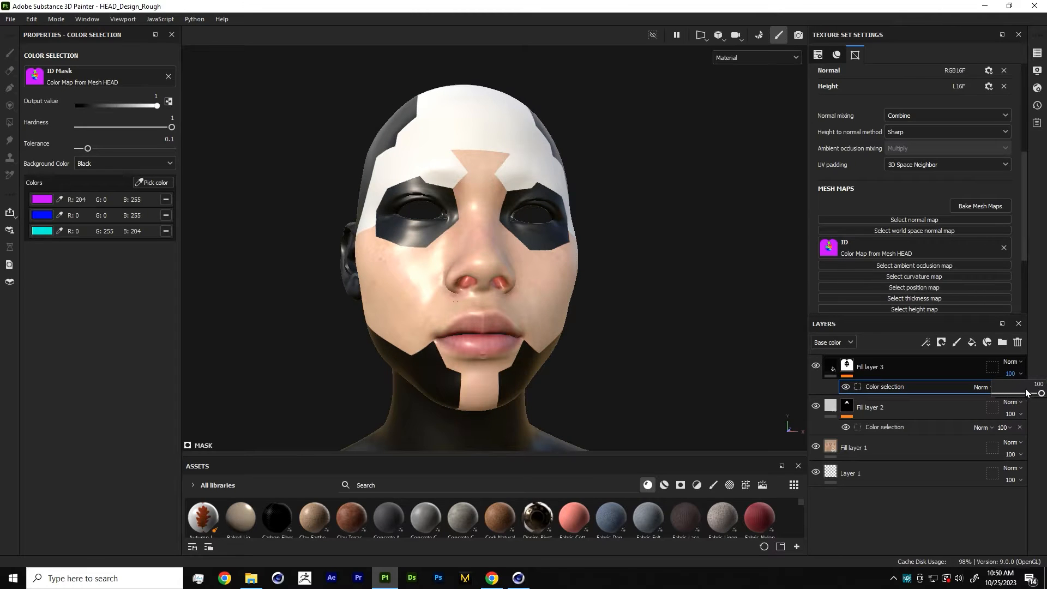
pyautogui.moveTo(1039, 396); pyautogui.dragTo(1026, 393)
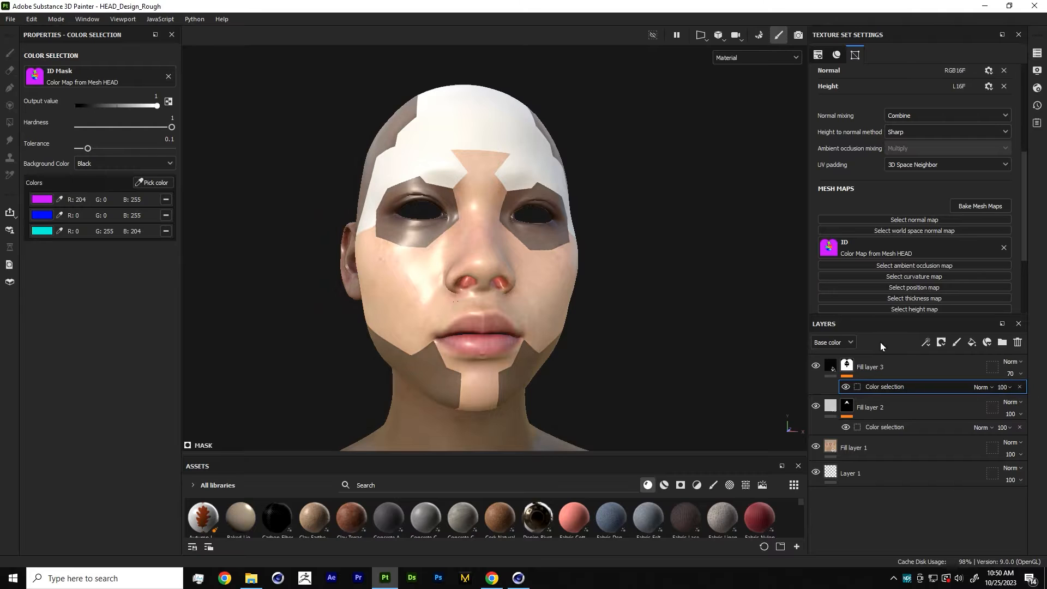
pyautogui.keyDown('alt'); pyautogui.moveTo(428, 234); pyautogui.dragTo(468, 260); pyautogui.keyUp('alt')
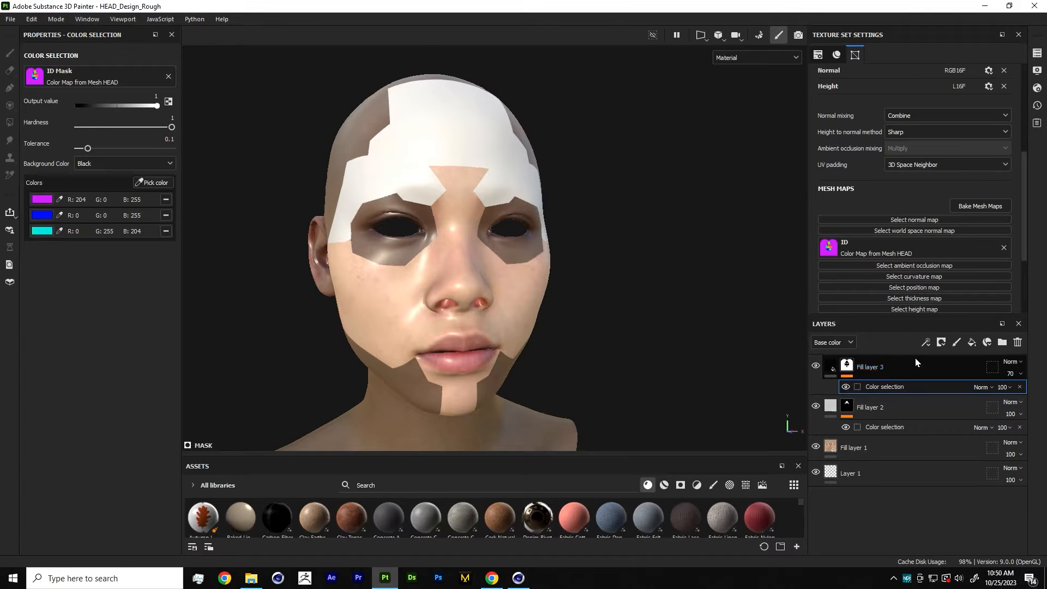
pyautogui.keyDown('alt'); pyautogui.moveTo(438, 180); pyautogui.dragTo(433, 231); pyautogui.keyUp('alt')
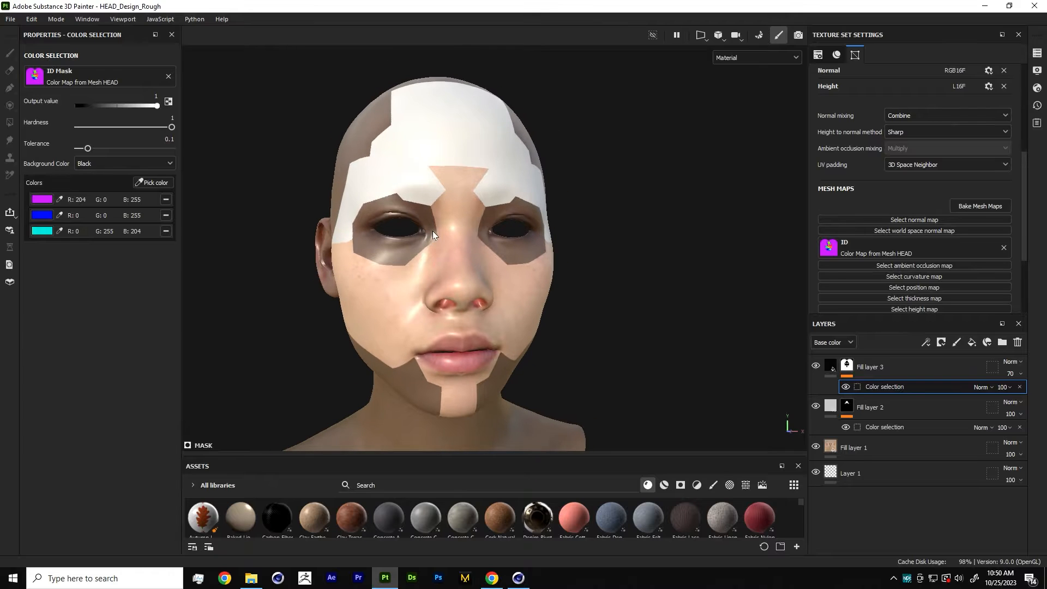
pyautogui.scroll(5, 457, 230)
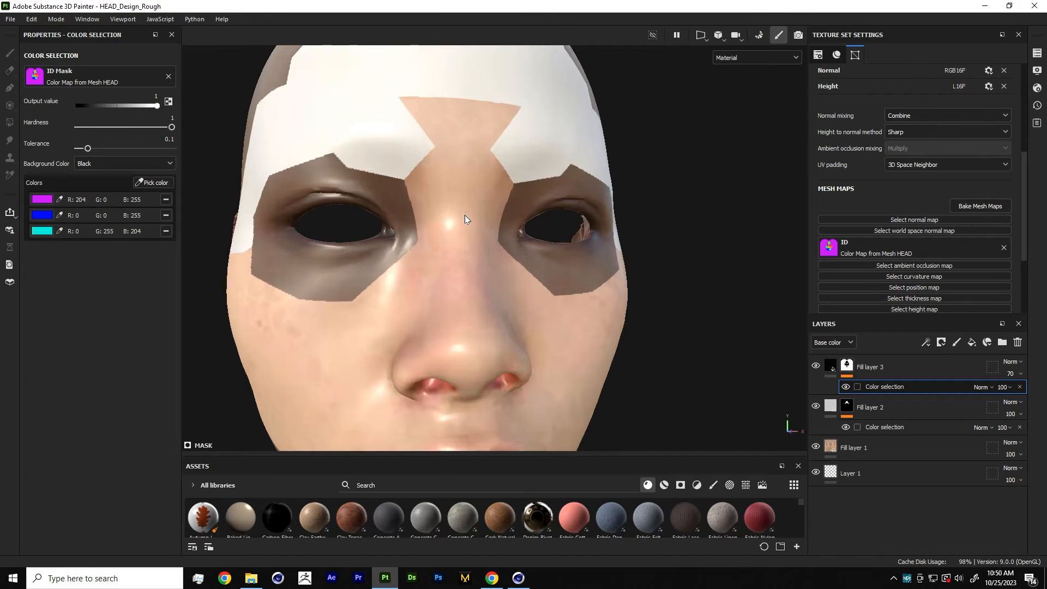
pyautogui.scroll(-5, 465, 217)
pyautogui.scroll(1, 440, 277)
pyautogui.keyDown('alt'); pyautogui.moveTo(441, 277); pyautogui.dragTo(412, 261); pyautogui.keyUp('alt')
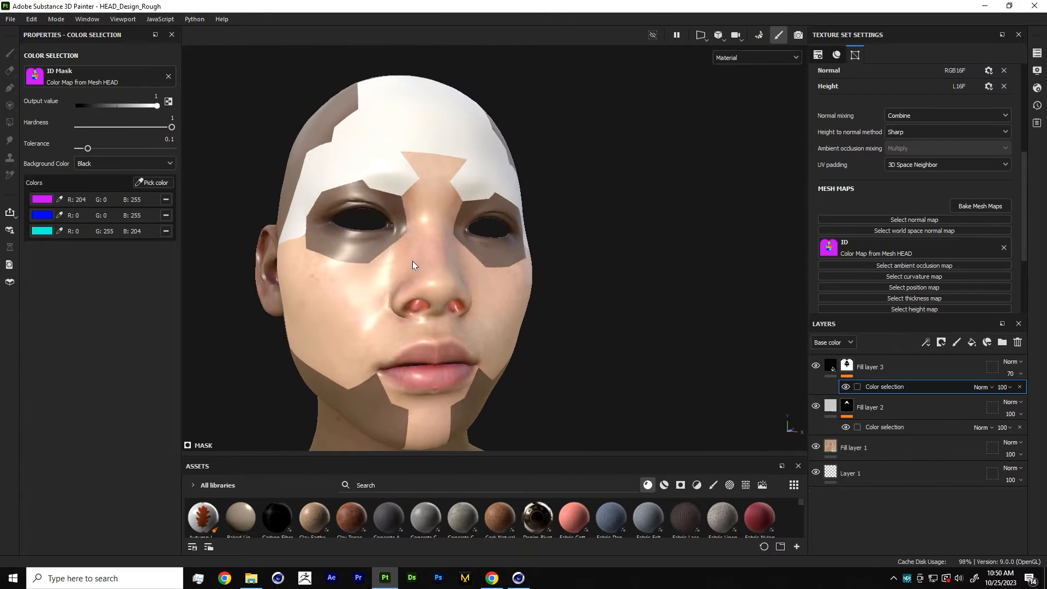
pyautogui.scroll(2, 412, 260)
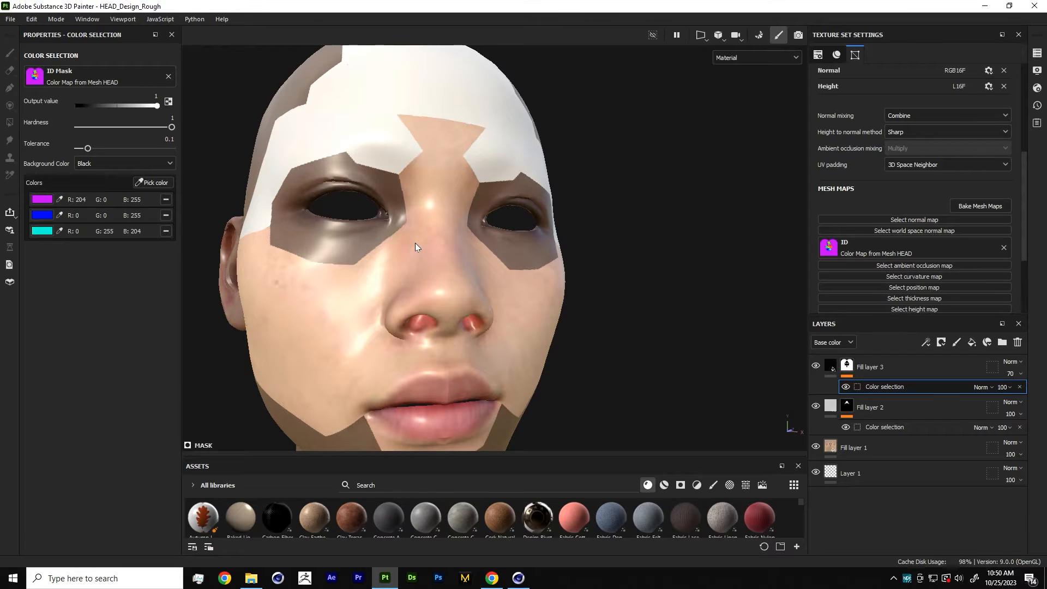
# Add a gold fill layer with base color 775109 and metallic 1, and hide it behind a black mask.
pyautogui.click(972, 342)
pyautogui.scroll(1, 547, 276)
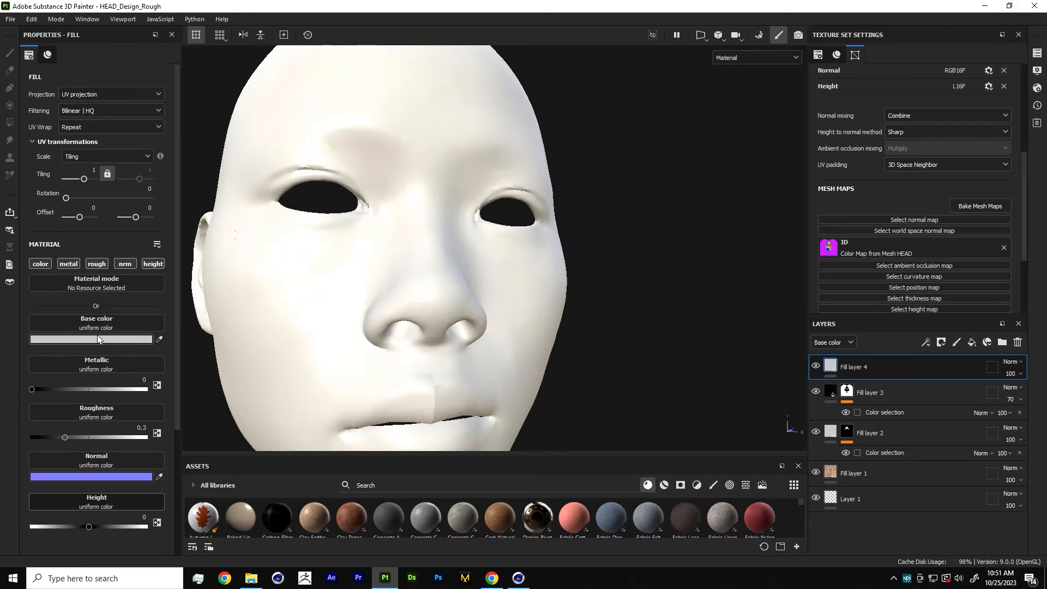
pyautogui.click(98, 338)
pyautogui.click(283, 489)
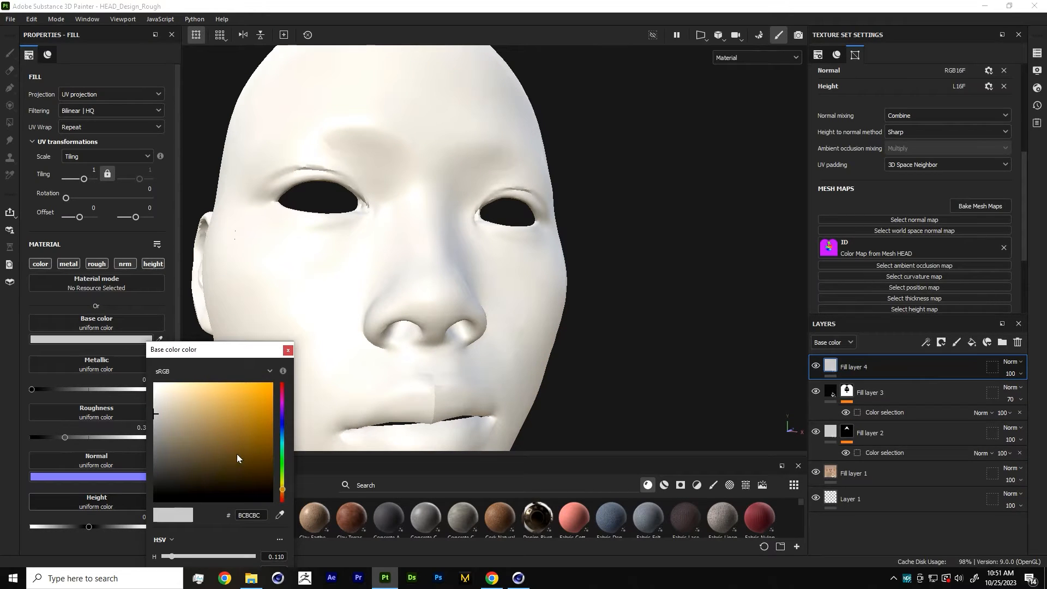
pyautogui.click(263, 446)
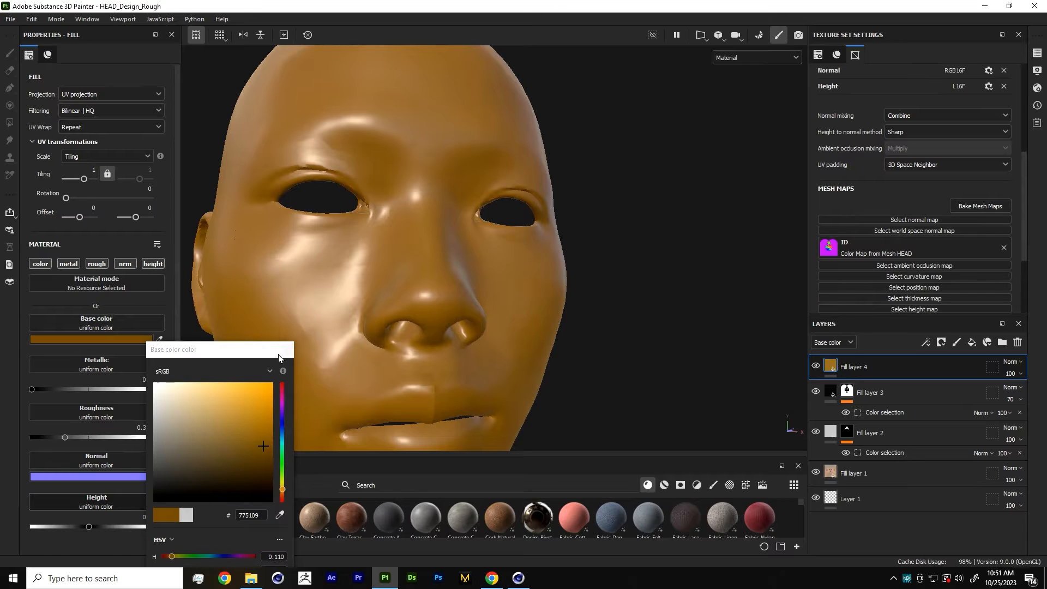
pyautogui.moveTo(106, 389); pyautogui.dragTo(150, 388)
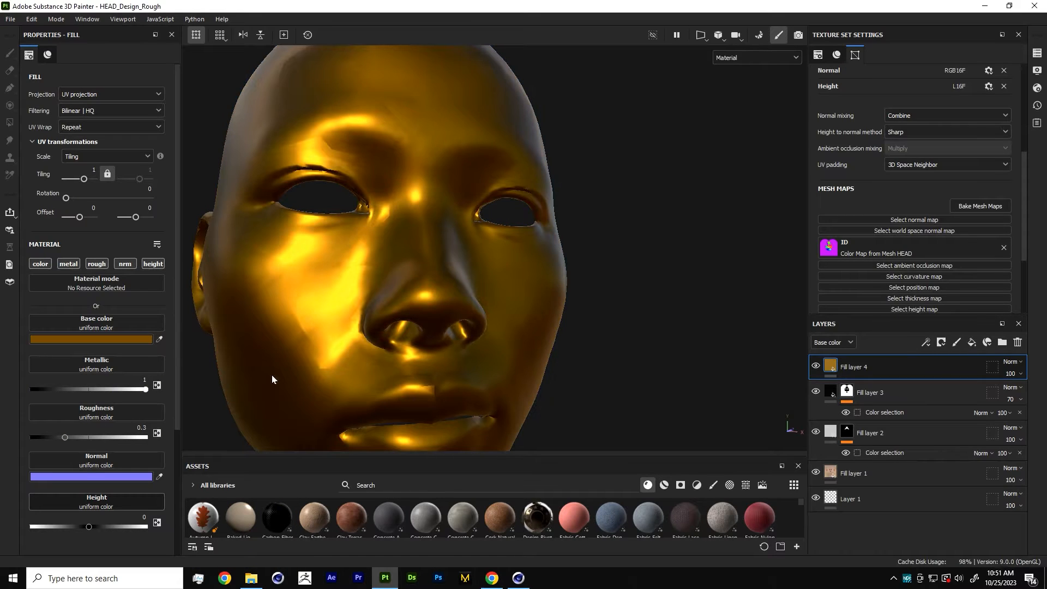
pyautogui.rightClick(835, 367)
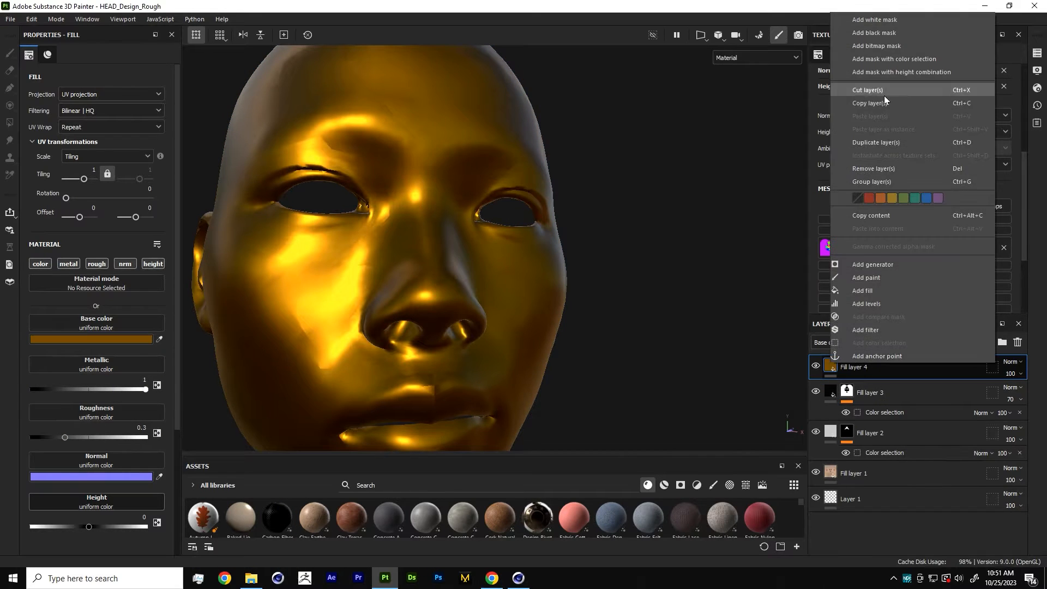
pyautogui.click(876, 30)
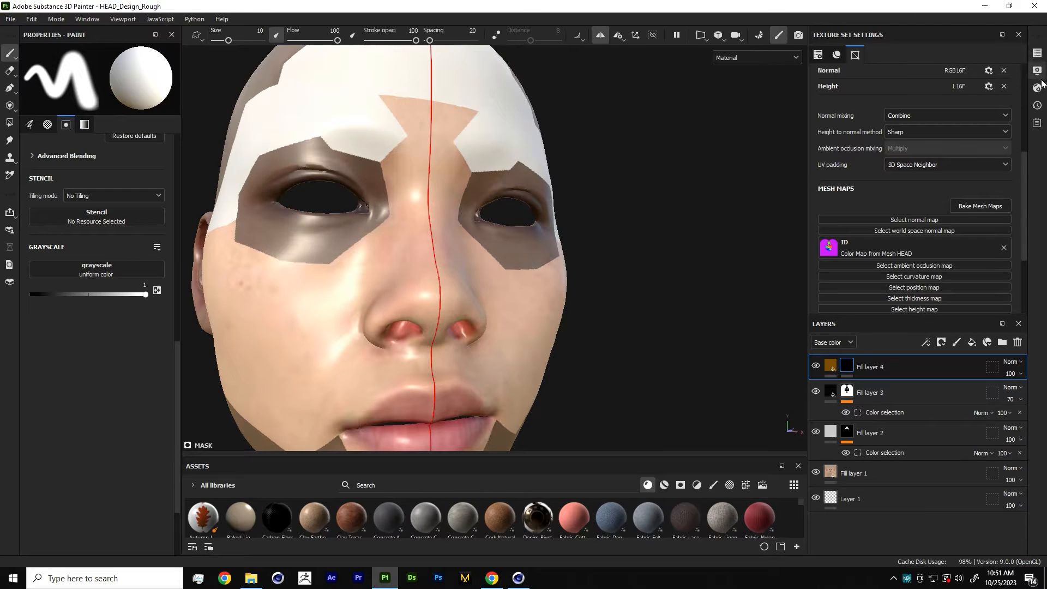
# Turn on the mesh wireframe display and set the brush size to 1.
pyautogui.click(1038, 70)
pyautogui.scroll(-5, 873, 375)
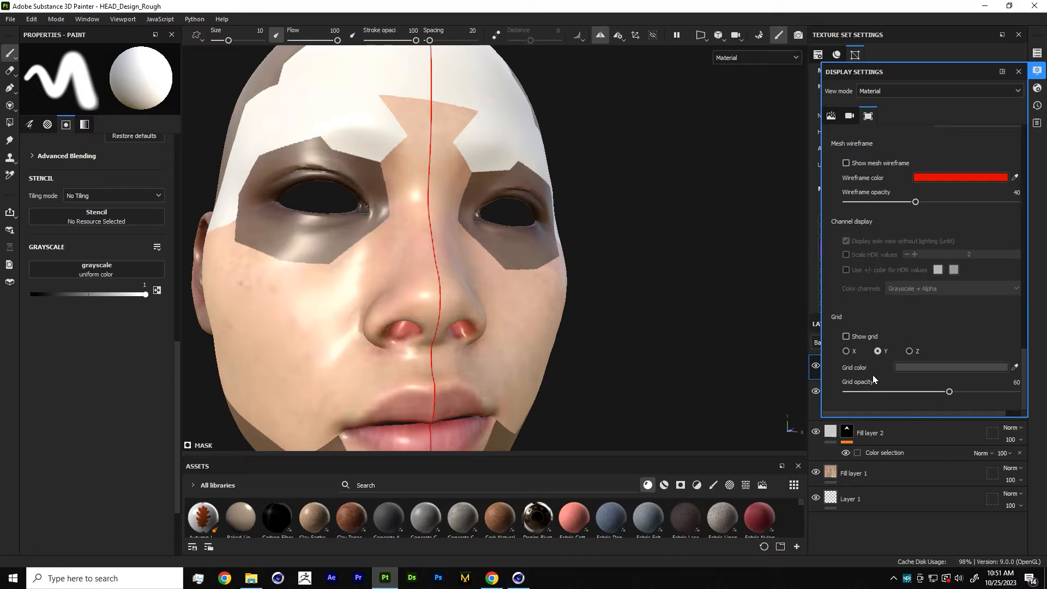
pyautogui.click(847, 163)
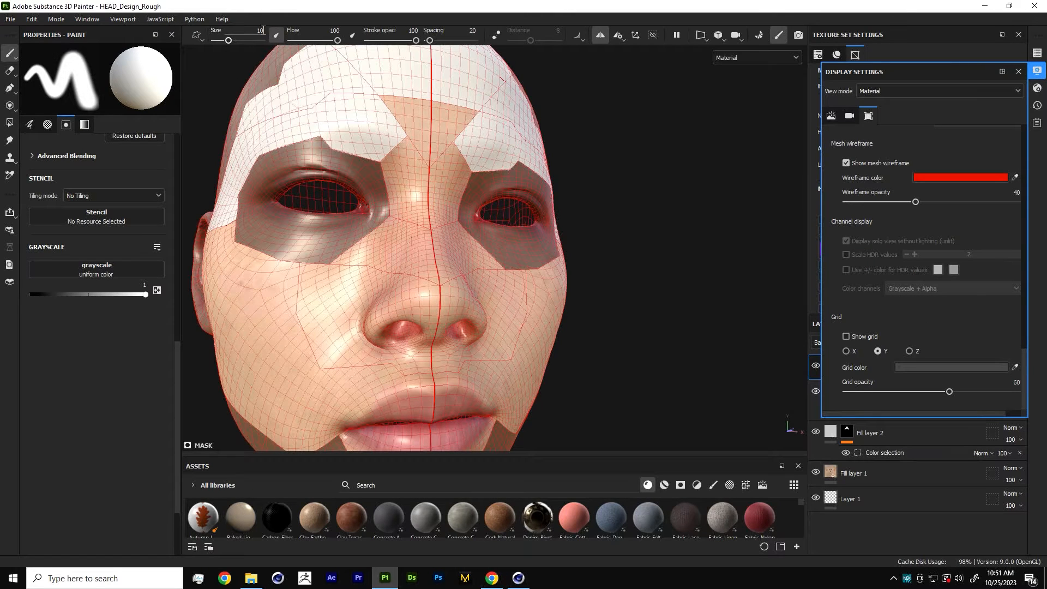
pyautogui.click(261, 30)
pyautogui.write('1')
pyautogui.press('Return')
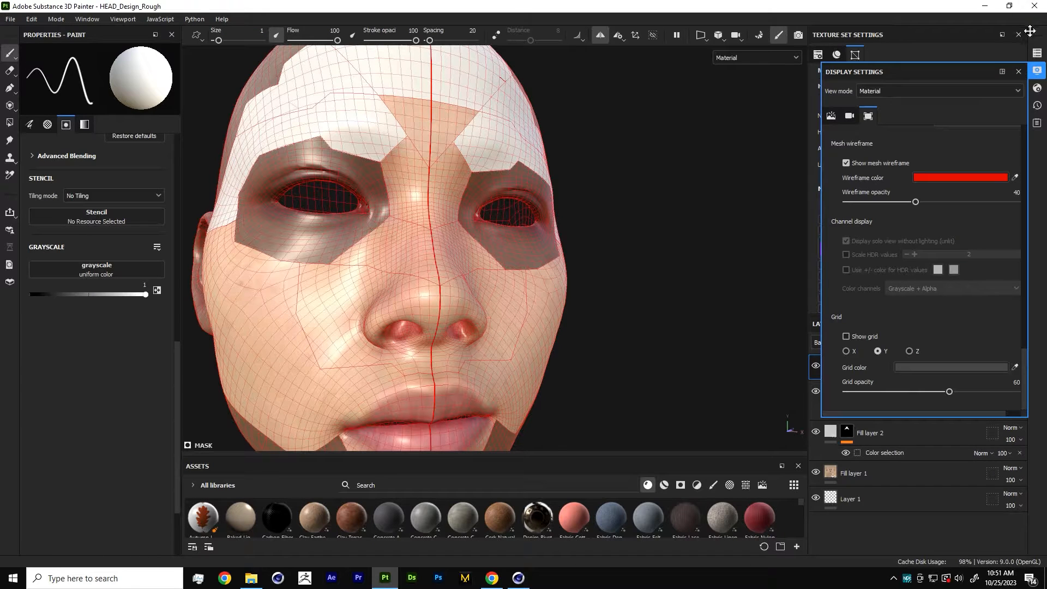
pyautogui.click(1018, 72)
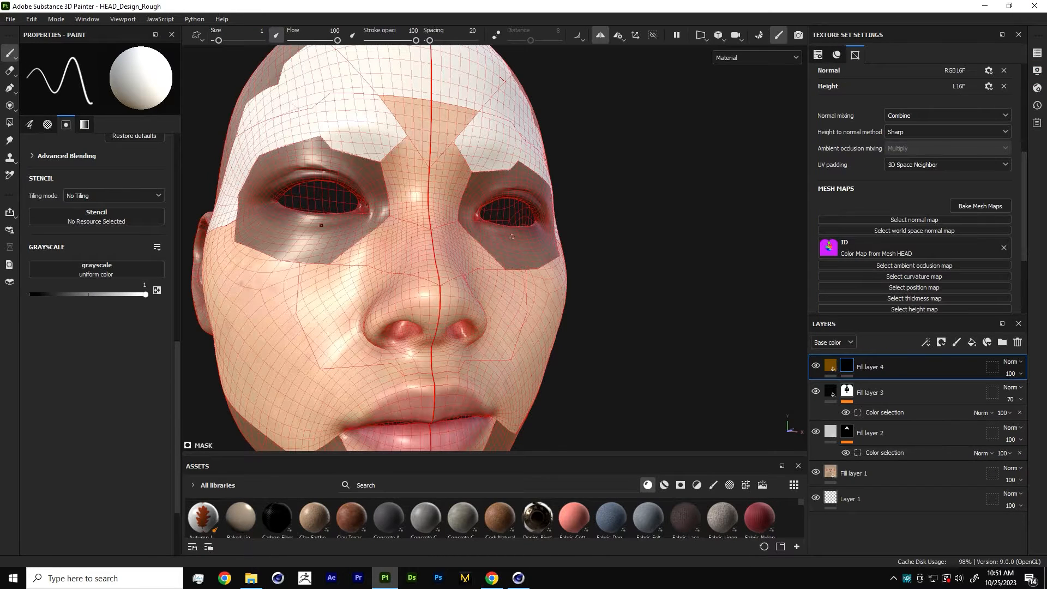
# Reduce the brush size to 0.5 for fine line work between the eyes.
pyautogui.keyDown('alt'); pyautogui.moveTo(457, 184); pyautogui.dragTo(424, 157); pyautogui.keyUp('alt')
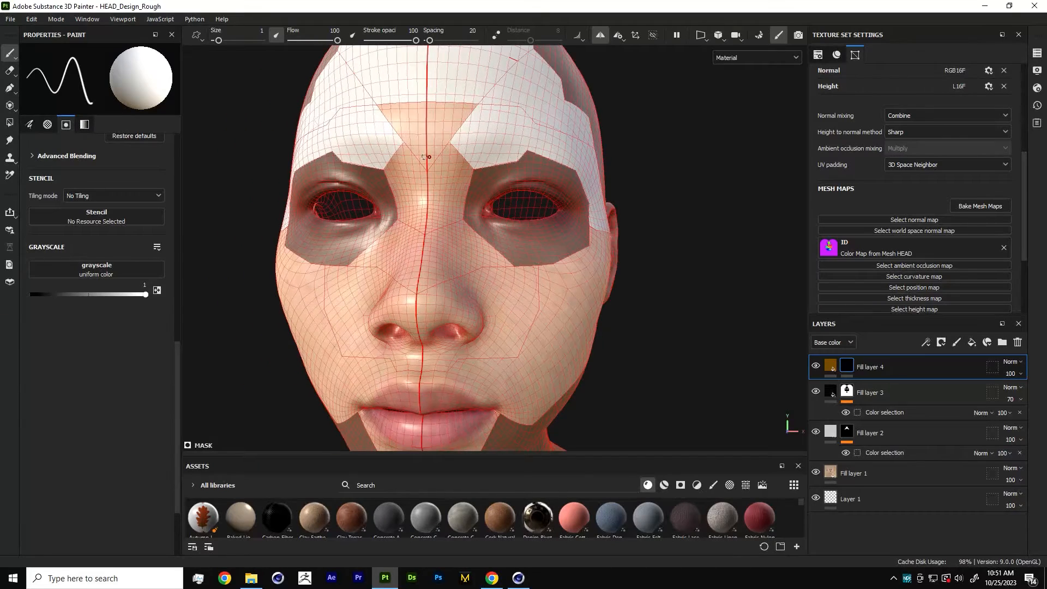
pyautogui.scroll(5, 428, 157)
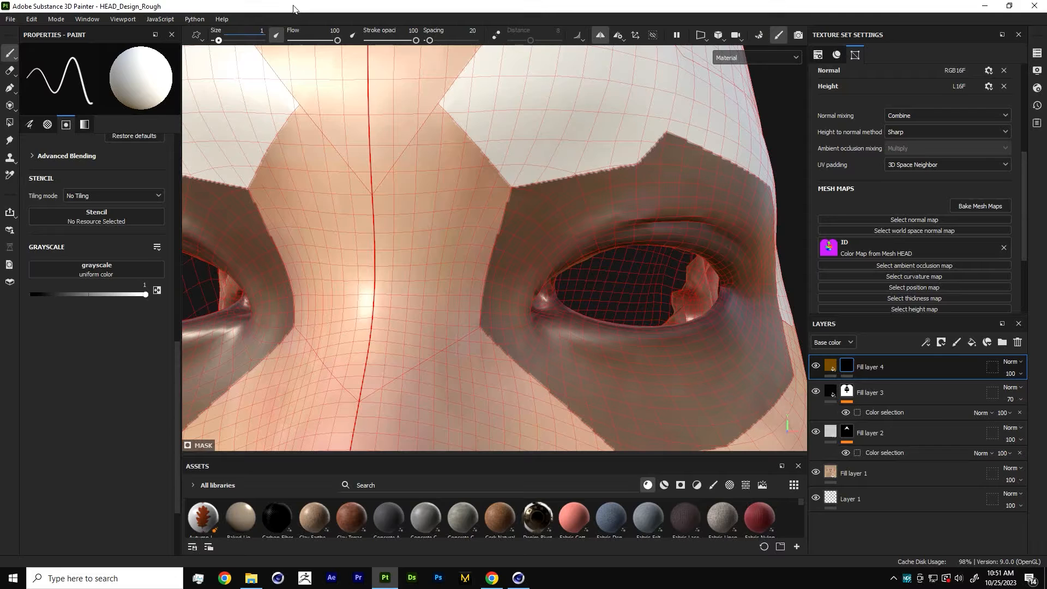
pyautogui.write('5')
pyautogui.press('Return')
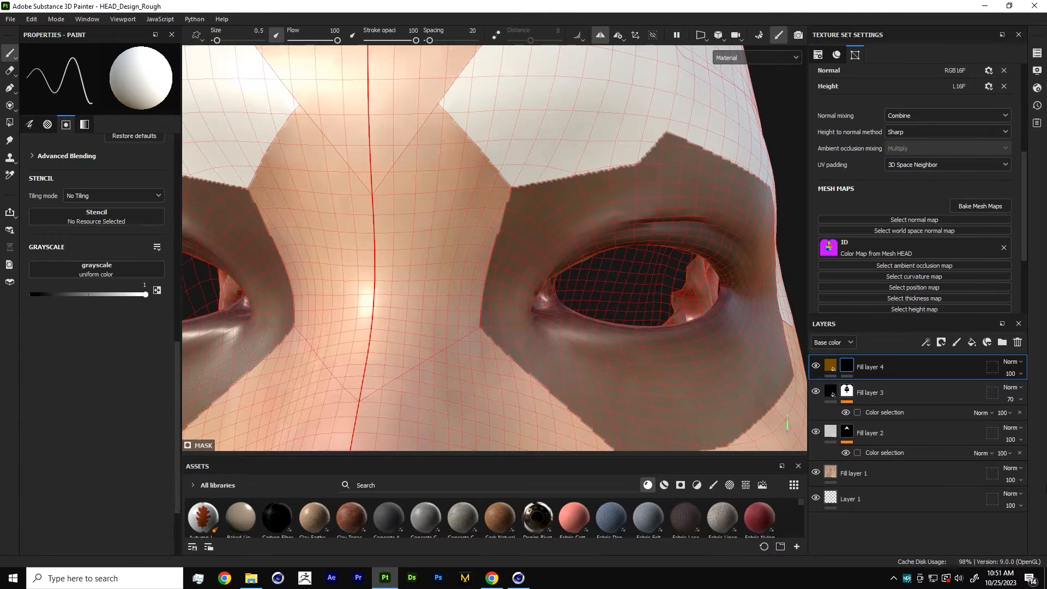
# Set the height of Fill layer 4 to -0.1481 and make its mask active for painting.
pyautogui.click(831, 366)
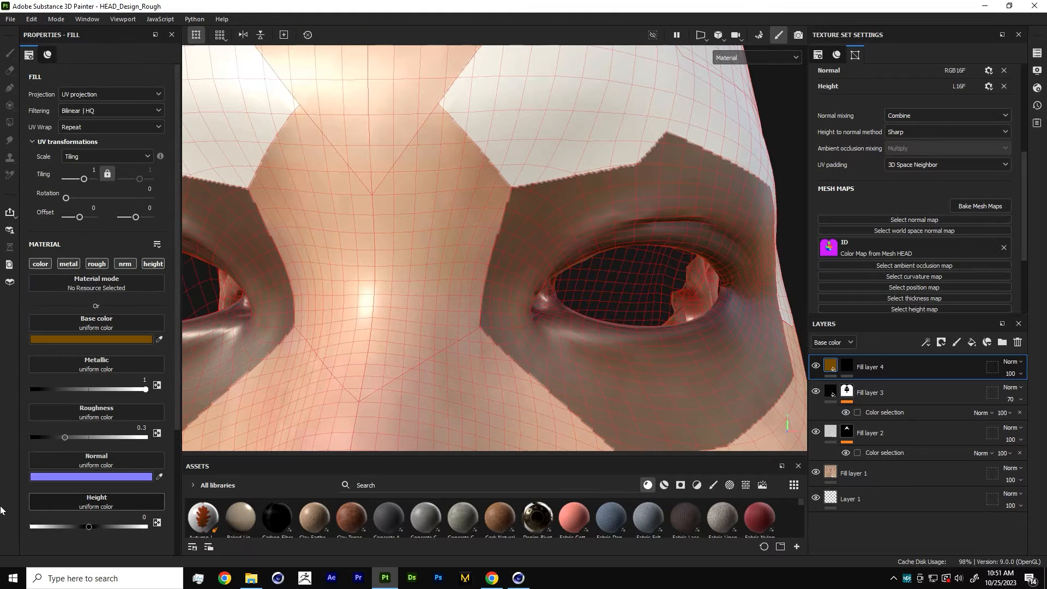
pyautogui.click(79, 526)
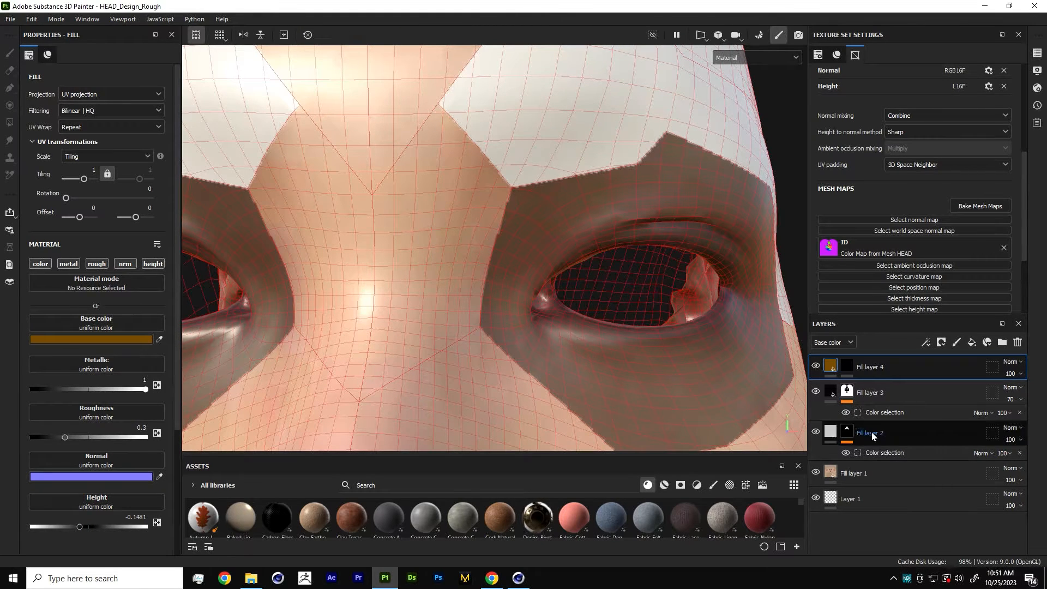
pyautogui.click(846, 366)
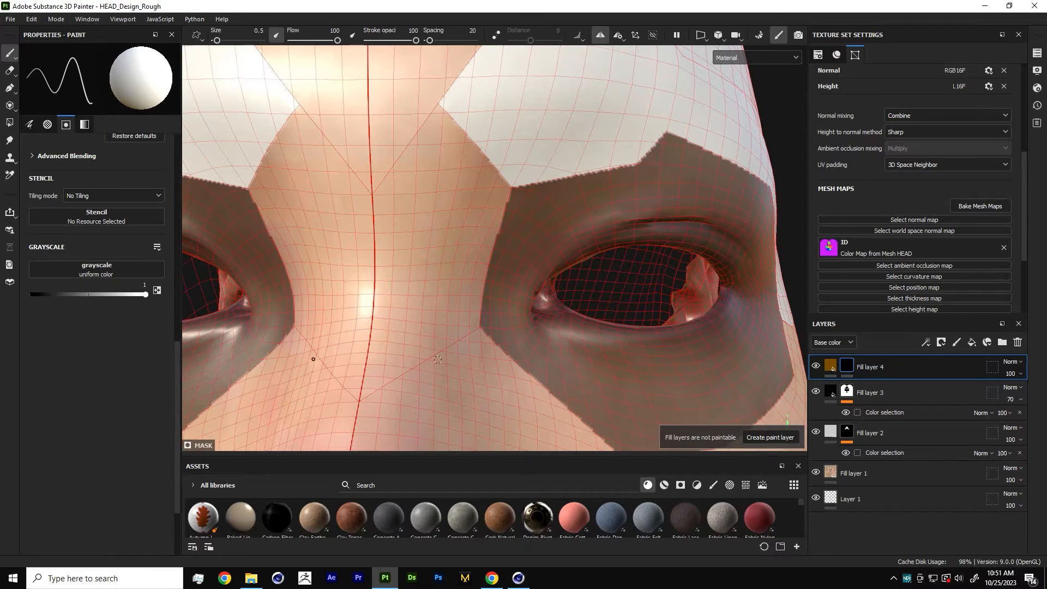
# Paint a short mirrored line on Fill layer 4's mask beside the nose bridge, just inside the eye panel's inner corner.
pyautogui.moveTo(449, 358); pyautogui.dragTo(433, 264, button='middle')
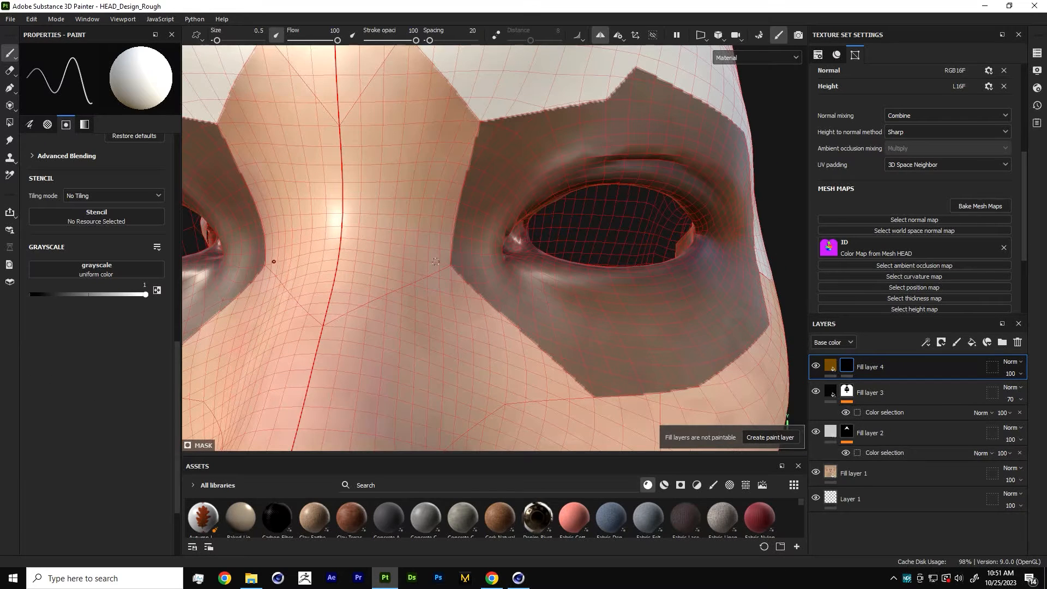
pyautogui.keyDown('shift'); pyautogui.click(408, 273); pyautogui.keyUp('shift')
pyautogui.moveTo(406, 281)
pyautogui.keyDown('alt'); pyautogui.mouseDown()
pyautogui.moveTo(398, 288)
pyautogui.moveTo(414, 297)
pyautogui.moveTo(394, 289)
pyautogui.moveTo(423, 274)
pyautogui.mouseUp(); pyautogui.keyUp('alt')
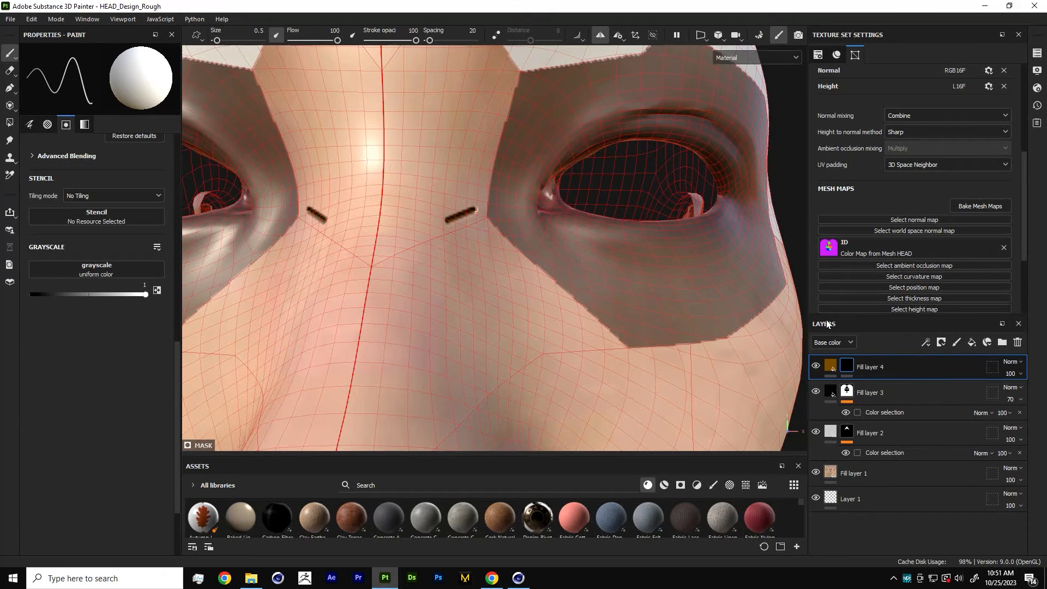
# Set the texture set size to 4096.
pyautogui.scroll(3, 902, 169)
pyautogui.click(890, 112)
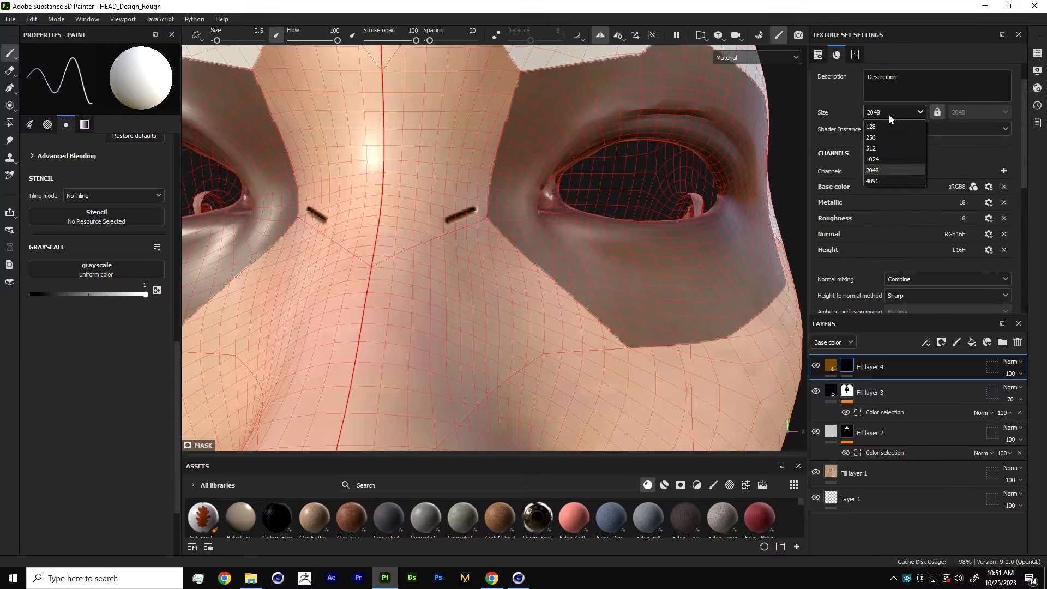
pyautogui.click(874, 181)
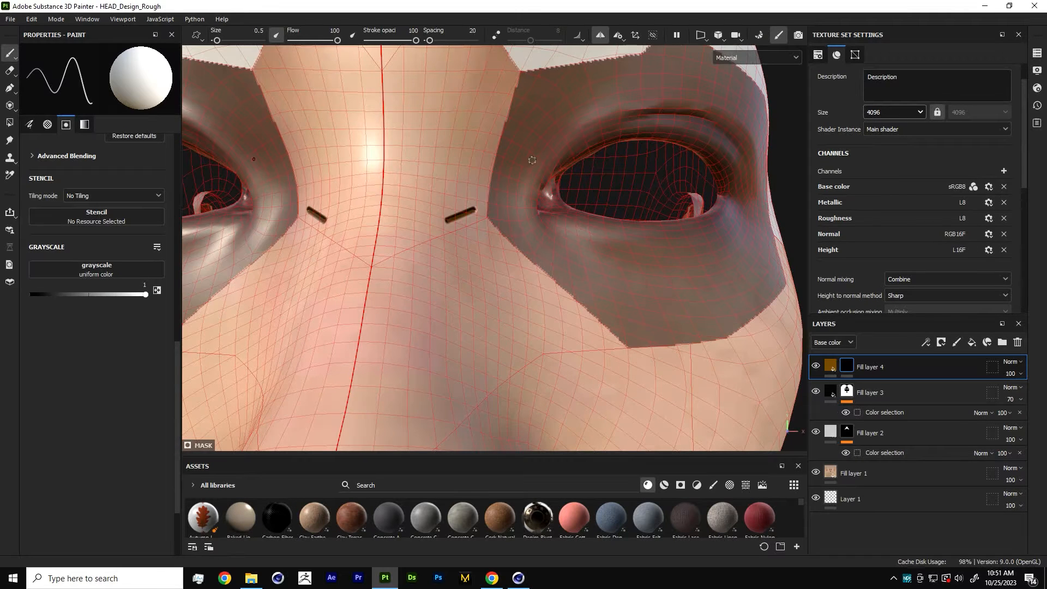
# Paint a short straight mirrored line above the panel edge beside the nose, just below the eye panel.
pyautogui.keyDown('alt'); pyautogui.moveTo(467, 252); pyautogui.dragTo(575, 245); pyautogui.keyUp('alt')
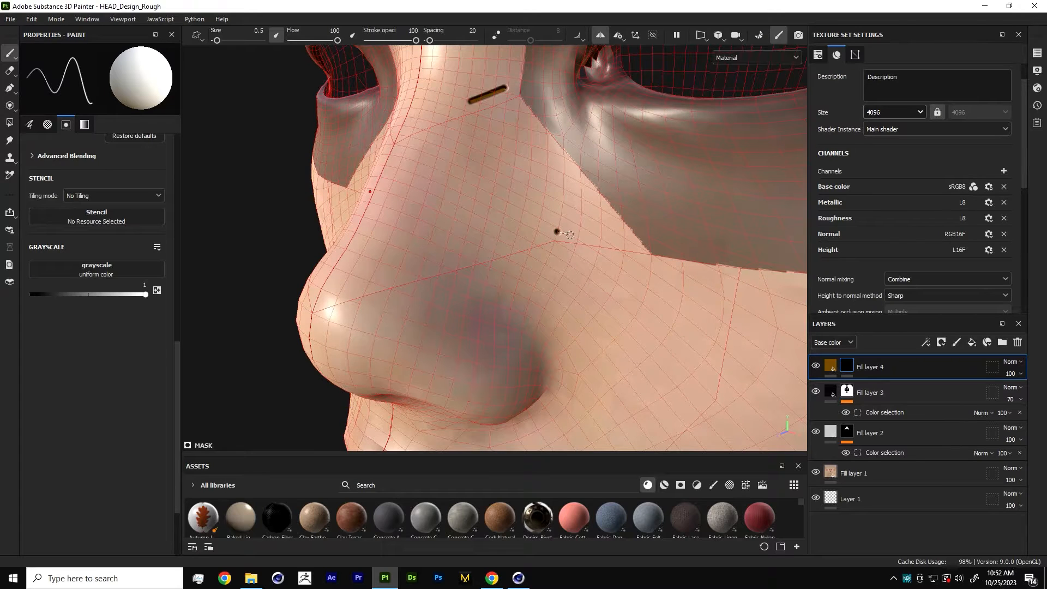
pyautogui.keyDown('shift'); pyautogui.click(588, 234); pyautogui.keyUp('shift')
pyautogui.keyDown('alt'); pyautogui.moveTo(590, 246); pyautogui.dragTo(572, 234, button='middle'); pyautogui.keyUp('alt')
pyautogui.scroll(-3, 570, 235)
pyautogui.keyDown('alt'); pyautogui.moveTo(596, 341); pyautogui.dragTo(561, 262, button='middle'); pyautogui.keyUp('alt')
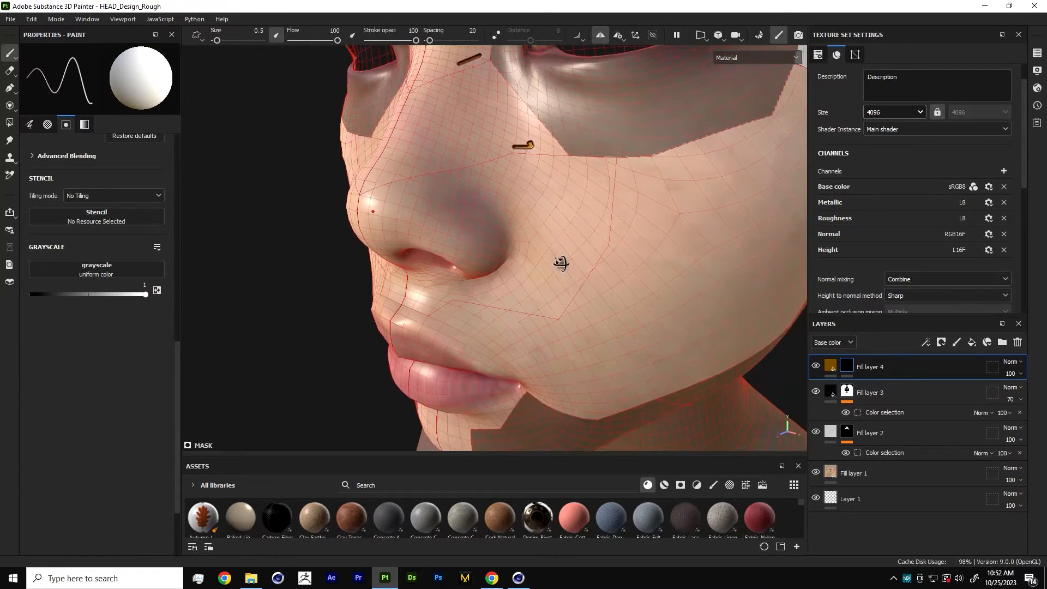
# Paint a short vertical mirrored line on the cheek just inside the panel's outer edge.
pyautogui.keyDown('alt'); pyautogui.moveTo(560, 262); pyautogui.dragTo(594, 243); pyautogui.keyUp('alt')
pyautogui.scroll(3, 593, 244)
pyautogui.click(600, 201)
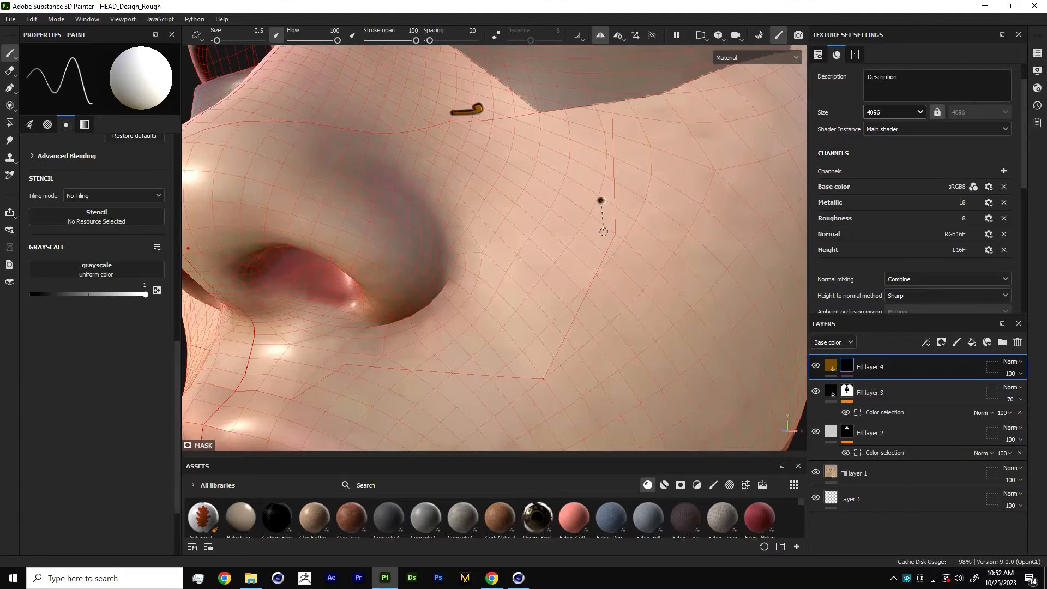
pyautogui.keyDown('shift'); pyautogui.click(601, 228); pyautogui.keyUp('shift')
pyautogui.keyDown('alt'); pyautogui.moveTo(579, 260); pyautogui.dragTo(567, 280); pyautogui.keyUp('alt')
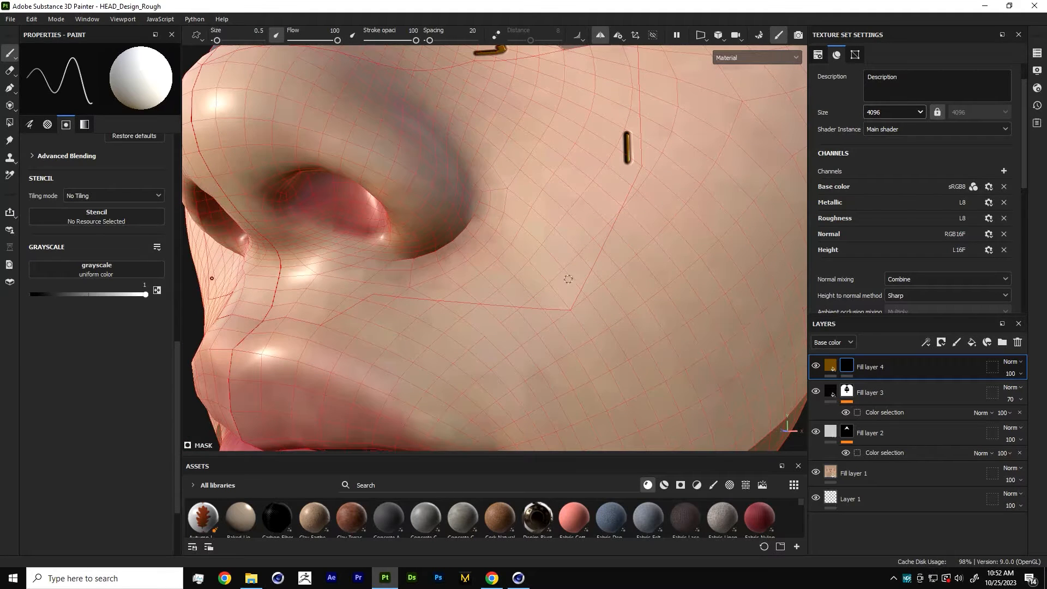
# Paint an L-shaped mirrored groove inside the panel's lower outer corner on the cheek.
pyautogui.click(568, 278)
pyautogui.keyDown('shift'); pyautogui.click(562, 300); pyautogui.keyUp('shift')
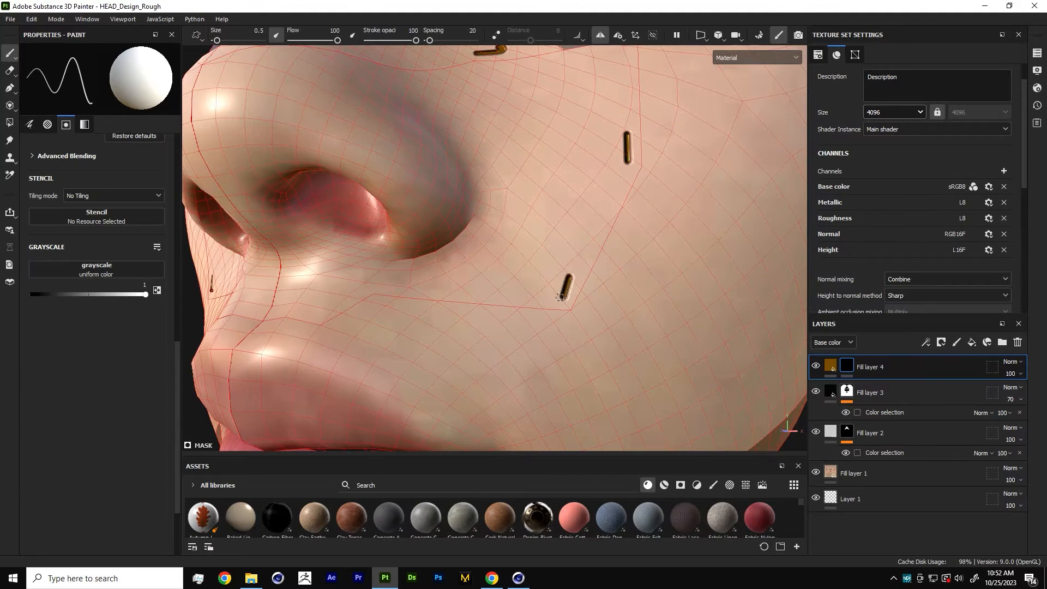
pyautogui.keyDown('shift'); pyautogui.click(532, 296); pyautogui.keyUp('shift')
pyautogui.keyDown('alt'); pyautogui.moveTo(531, 296); pyautogui.dragTo(432, 310); pyautogui.keyUp('alt')
# Paint a small angled mirrored groove between the nose and upper lip, following the panel edge.
pyautogui.click(416, 280)
pyautogui.keyDown('shift'); pyautogui.click(442, 280); pyautogui.keyUp('shift')
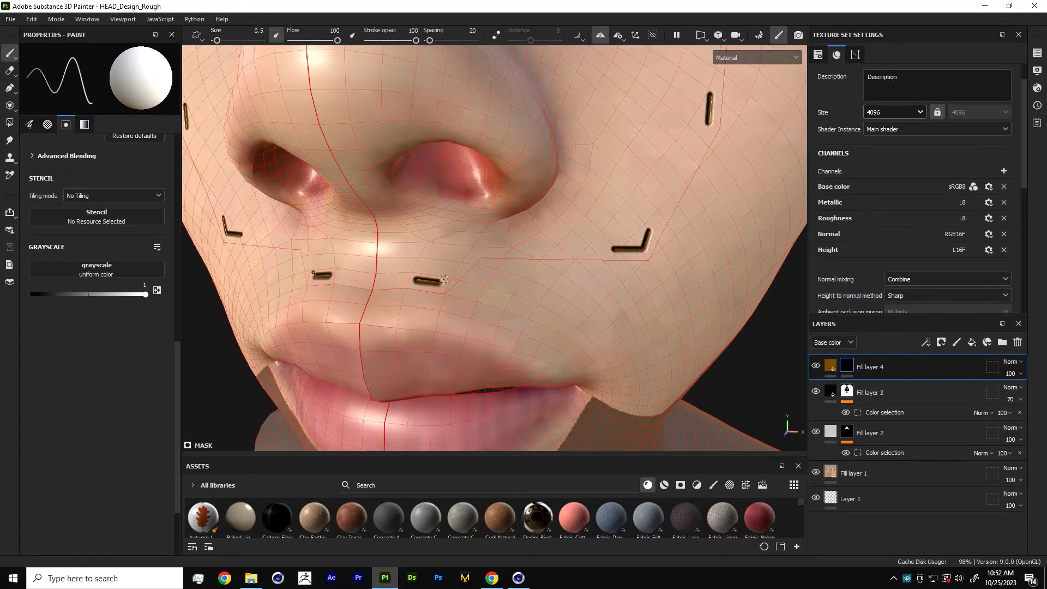
pyautogui.keyDown('shift'); pyautogui.click(450, 271); pyautogui.keyUp('shift')
pyautogui.moveTo(450, 271)
pyautogui.keyDown('alt'); pyautogui.mouseDown()
pyautogui.moveTo(444, 290)
pyautogui.moveTo(465, 260)
pyautogui.moveTo(460, 272)
pyautogui.moveTo(439, 252)
pyautogui.moveTo(451, 209)
pyautogui.mouseUp(); pyautogui.keyUp('alt')
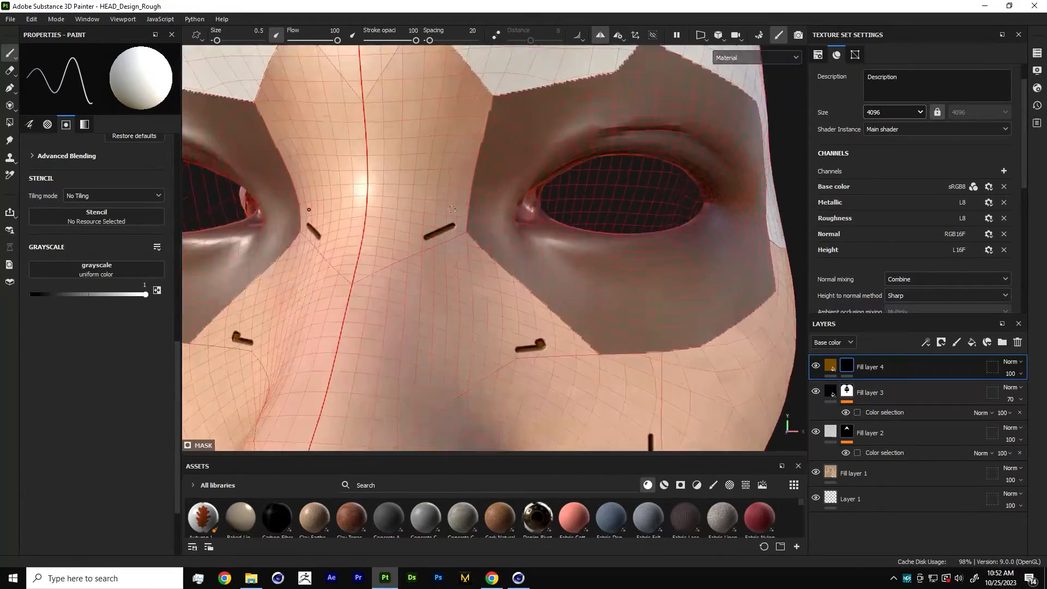
# Extend the groove beside the nose bridge upward along the eye panel's edge to form a bent corner mark.
pyautogui.scroll(3, 452, 212)
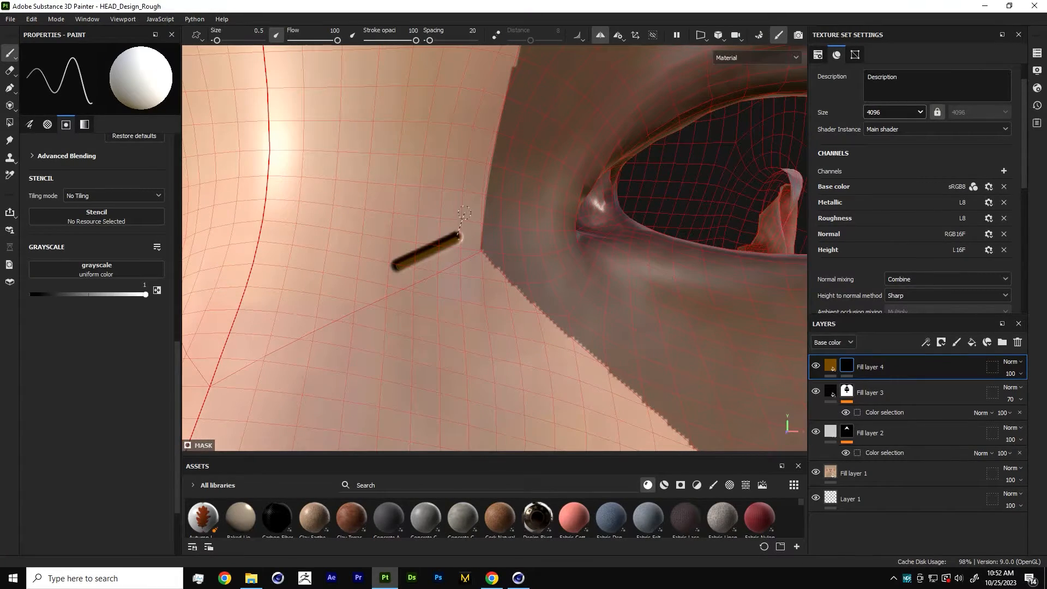
pyautogui.keyDown('shift'); pyautogui.click(464, 213); pyautogui.keyUp('shift')
pyautogui.keyDown('alt'); pyautogui.moveTo(457, 210); pyautogui.dragTo(449, 225); pyautogui.keyUp('alt')
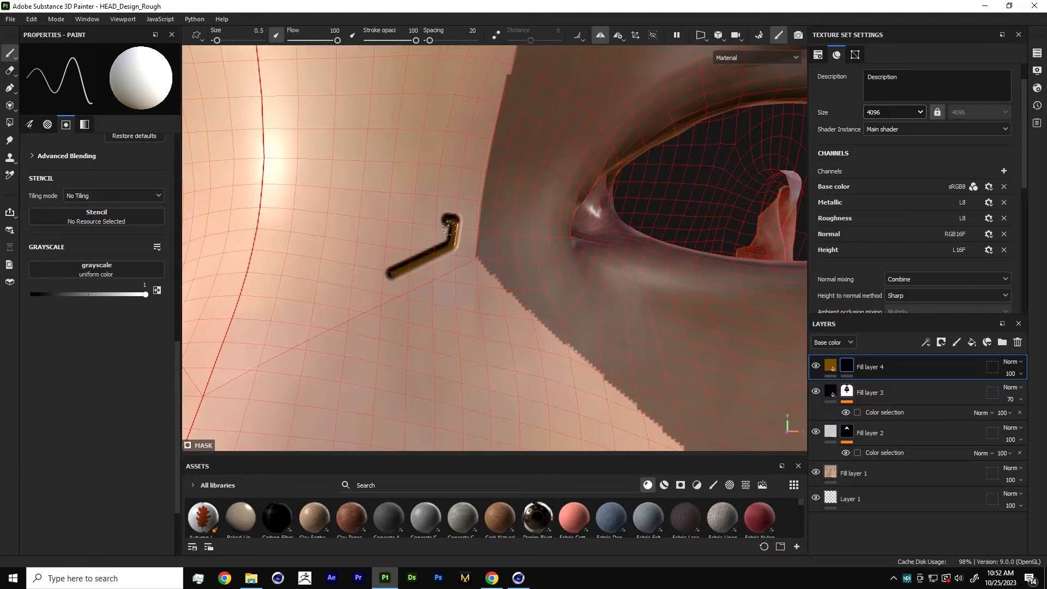
pyautogui.scroll(-5, 447, 221)
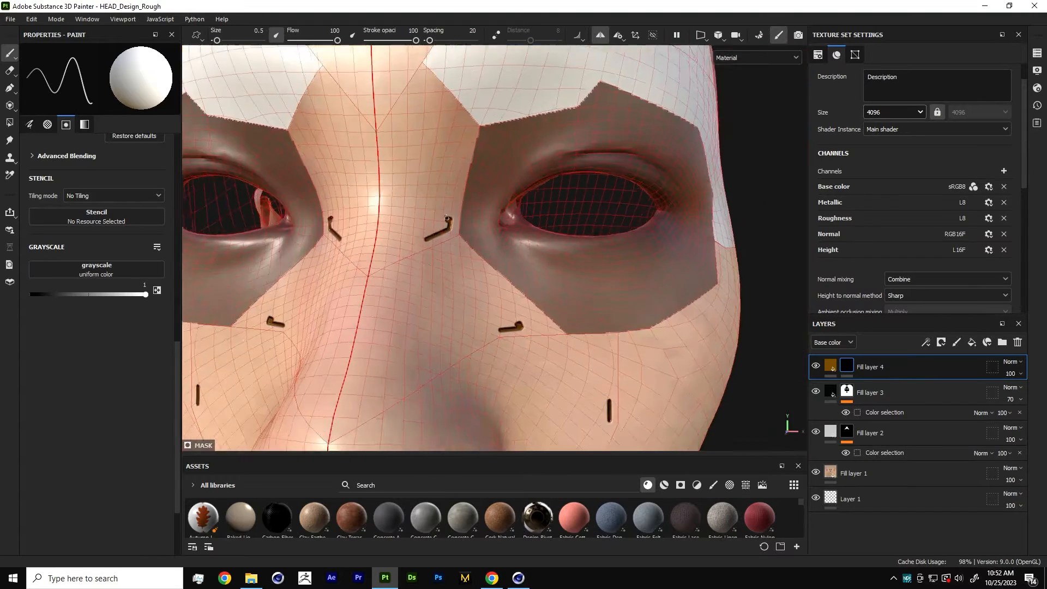
pyautogui.scroll(-8, 447, 218)
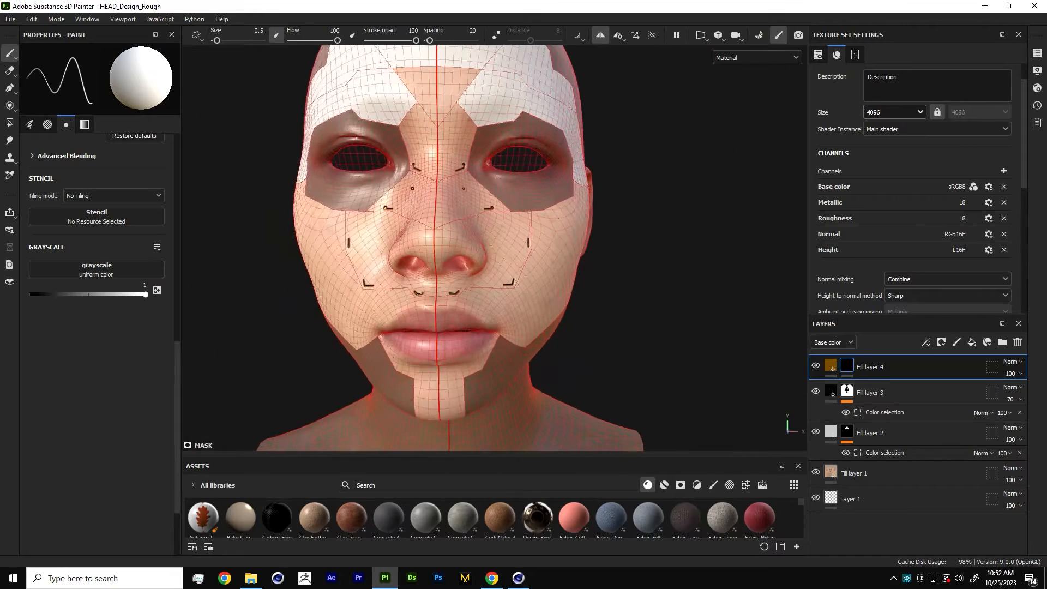
pyautogui.moveTo(463, 188)
pyautogui.keyDown('alt'); pyautogui.mouseDown()
pyautogui.moveTo(449, 211)
pyautogui.moveTo(453, 188)
pyautogui.mouseUp(); pyautogui.keyUp('alt')
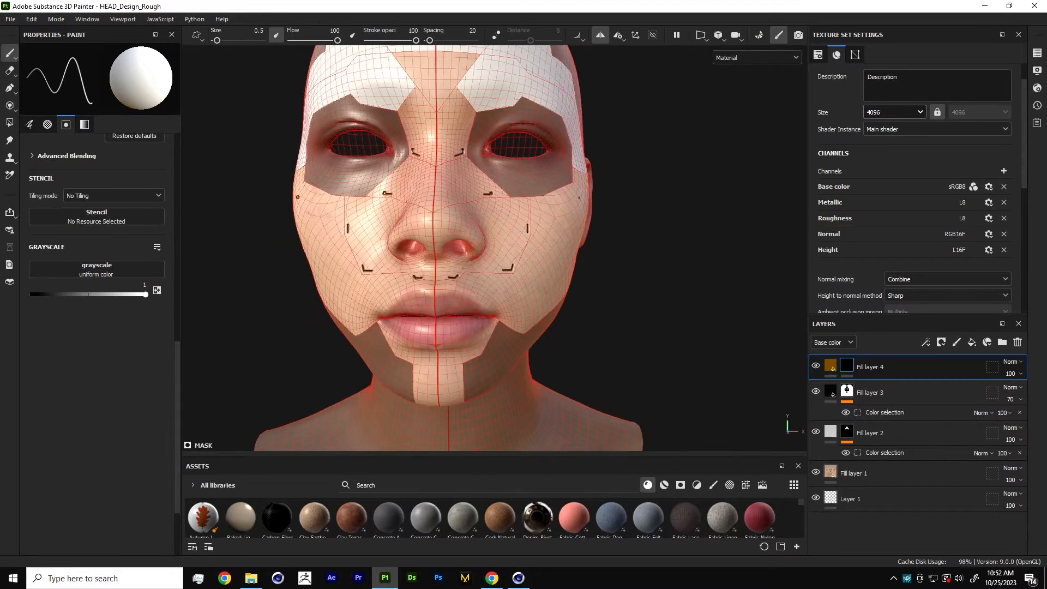
# Add a fill layer on top with dark brown base color 2A251B and roughness 1.
pyautogui.click(971, 342)
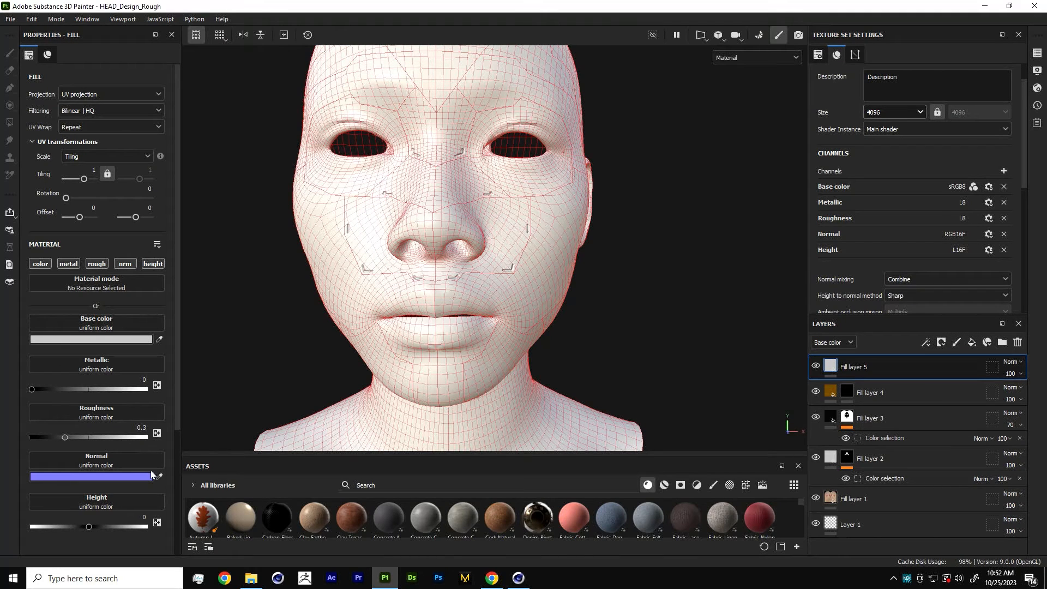
pyautogui.click(83, 339)
pyautogui.moveTo(280, 500); pyautogui.dragTo(282, 489)
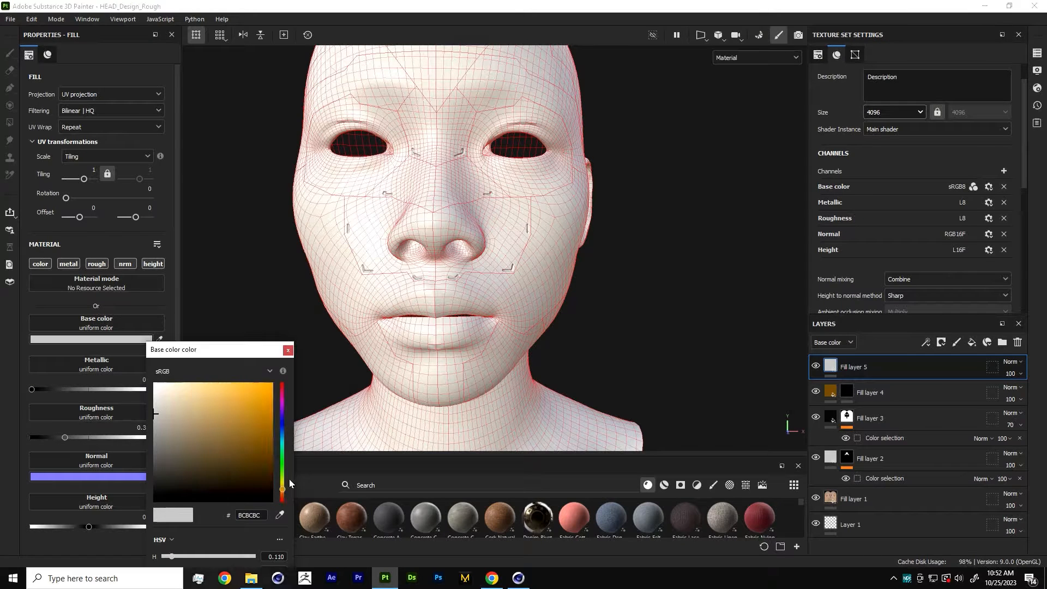
pyautogui.click(197, 480)
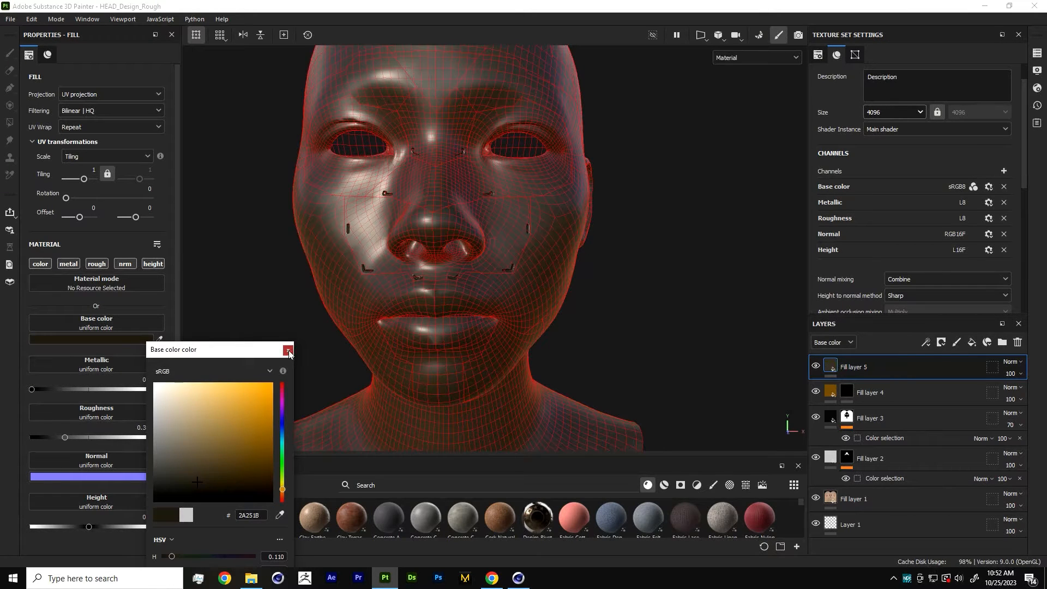
pyautogui.click(288, 349)
pyautogui.moveTo(62, 436); pyautogui.dragTo(176, 433)
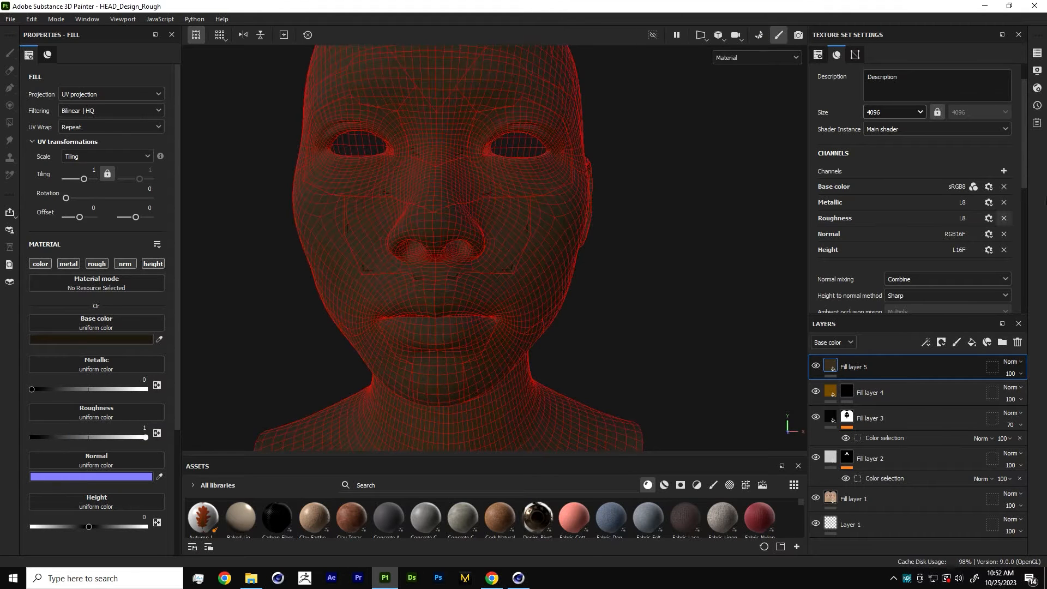
# Give Fill layer 5 a black mask with a fill effect, and enlarge the asset library display.
pyautogui.rightClick(833, 365)
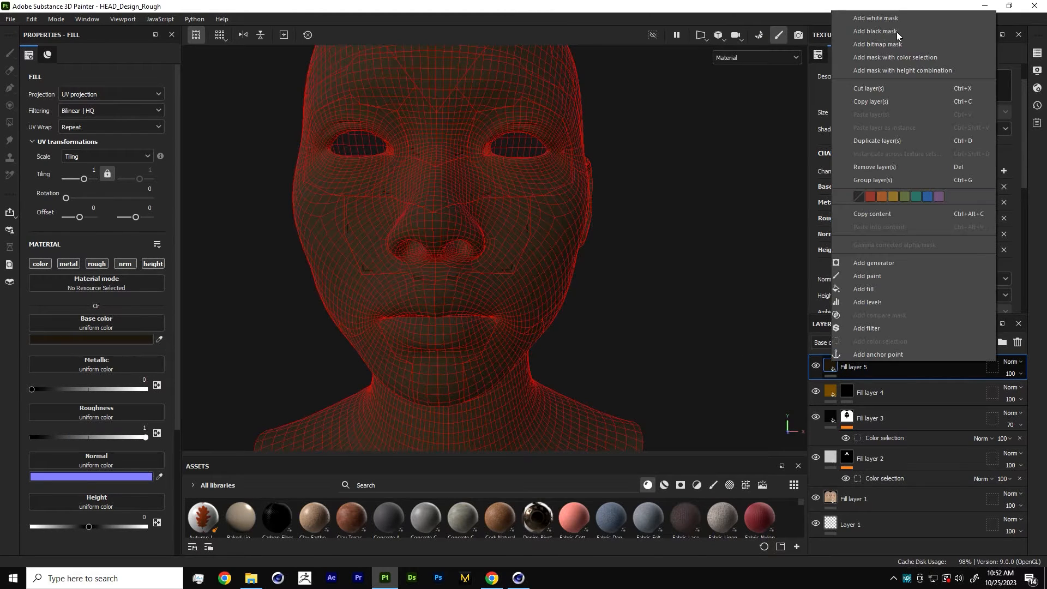
pyautogui.click(882, 32)
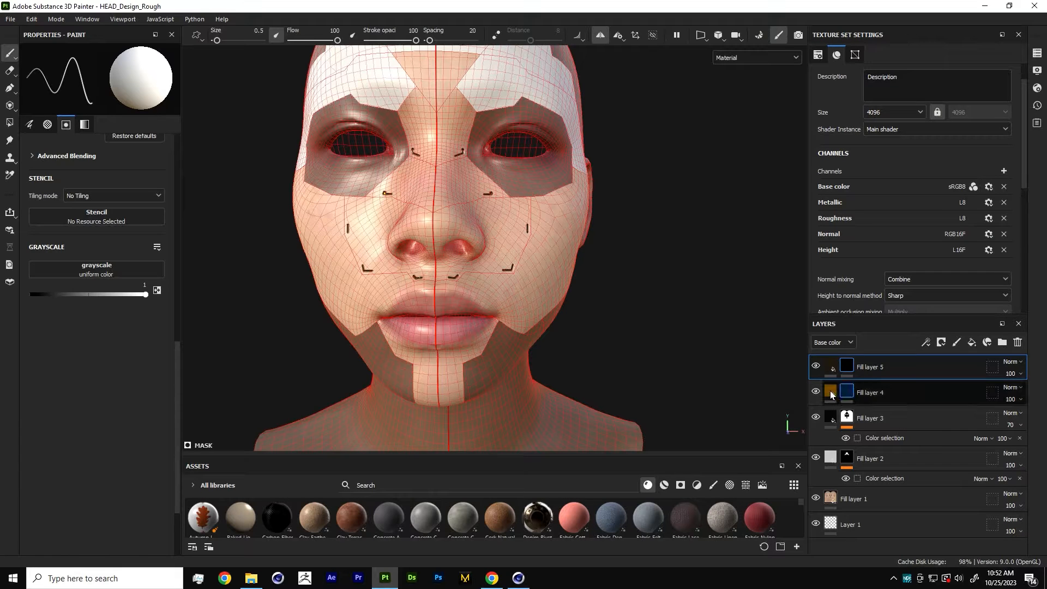
pyautogui.rightClick(854, 369)
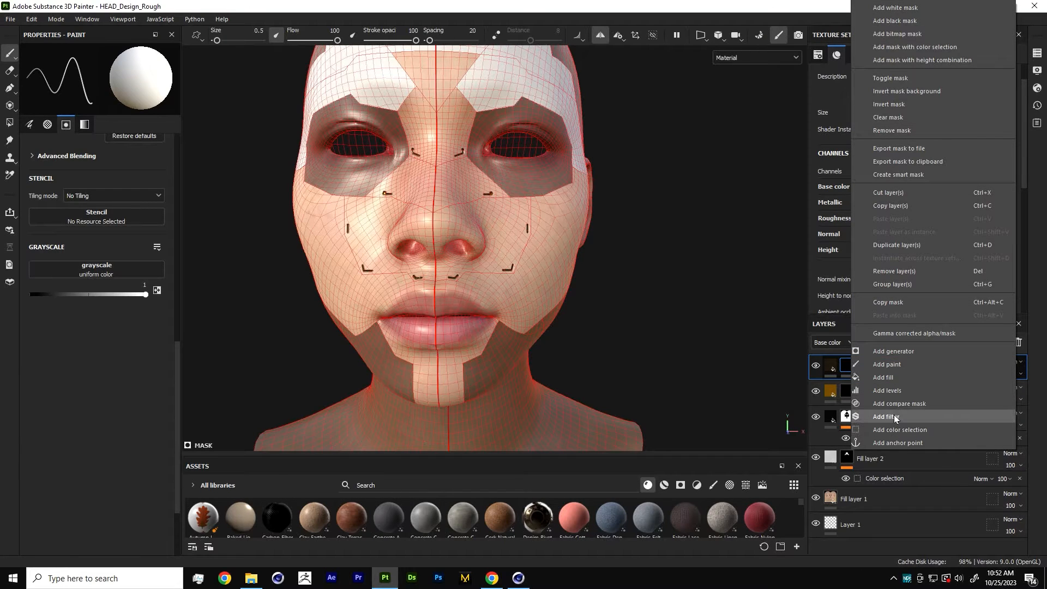
pyautogui.click(895, 376)
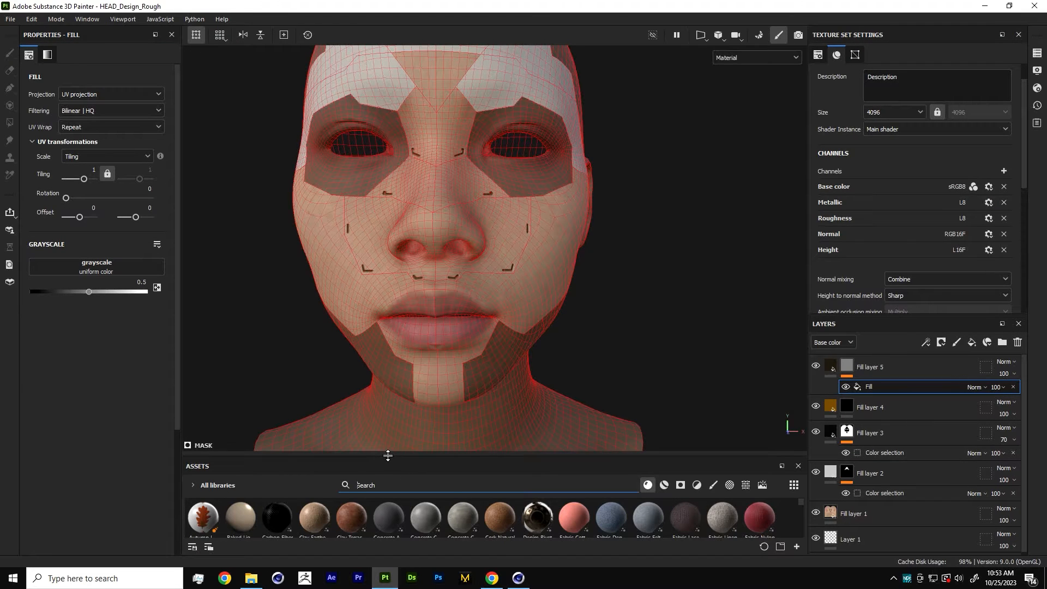
pyautogui.moveTo(387, 457); pyautogui.dragTo(380, 418)
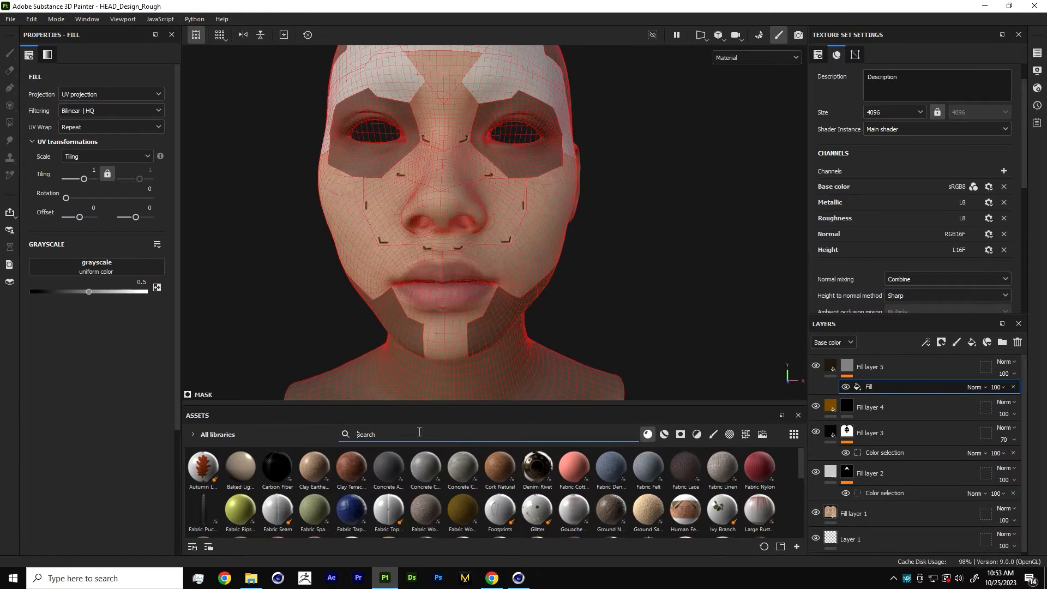
# Search the textures for dirt and assign Grunge Leak Dirty as the grayscale of Fill layer 5's mask fill.
pyautogui.write('d')
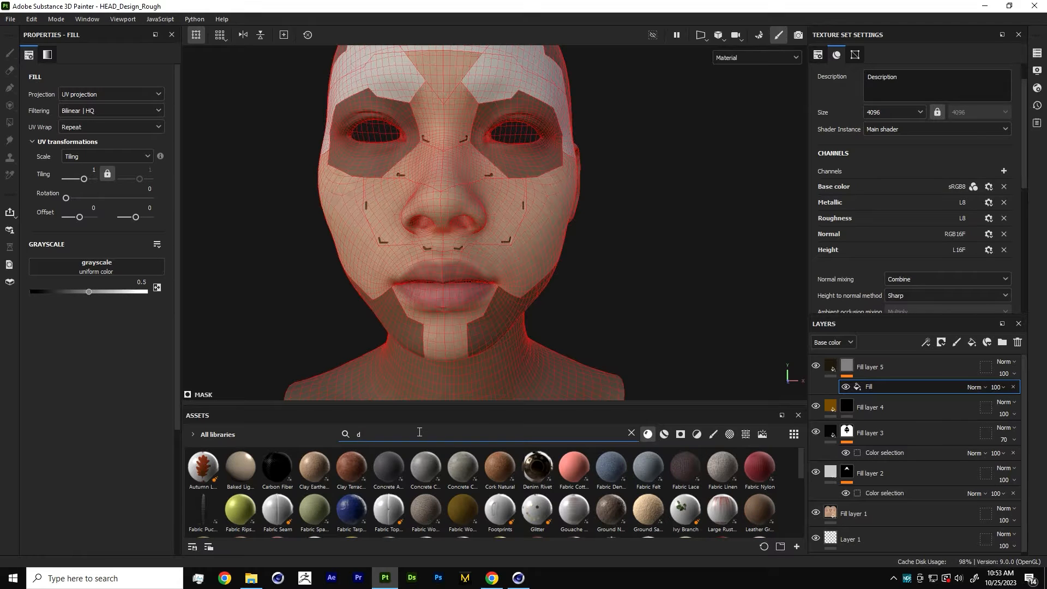
pyautogui.write('irt')
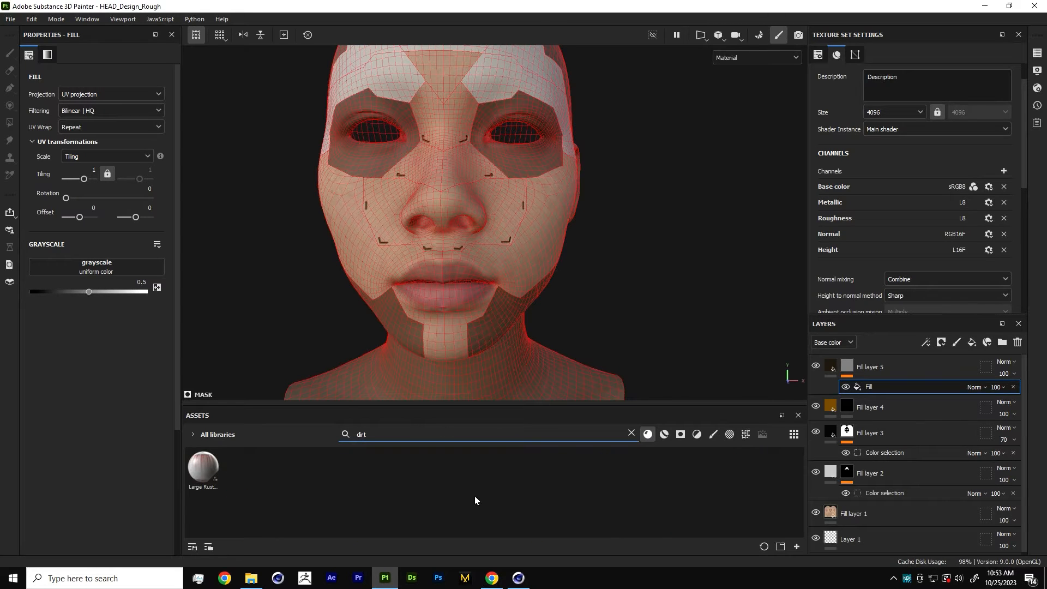
pyautogui.click(745, 434)
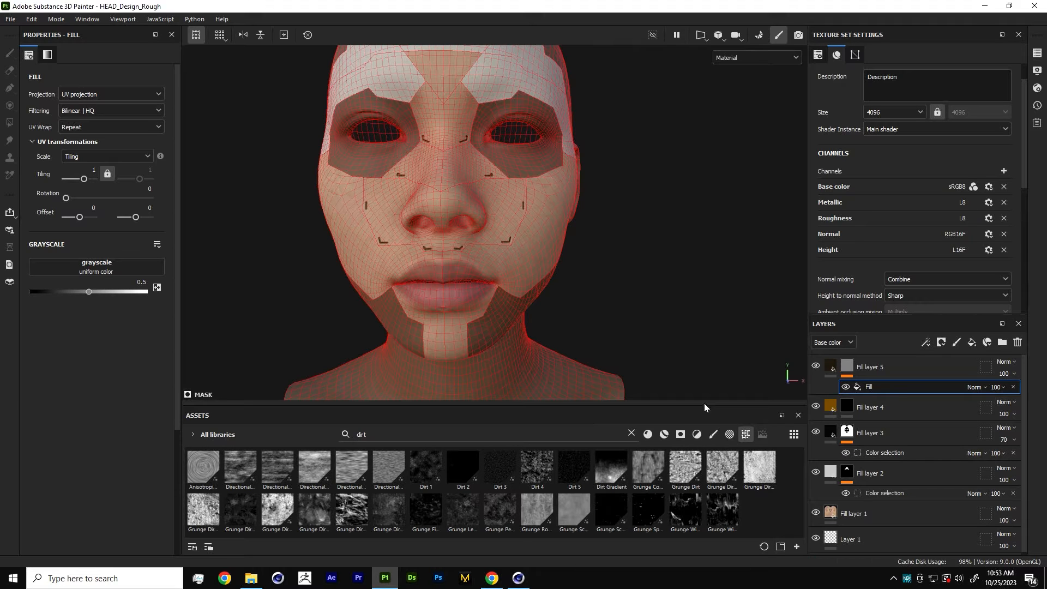
pyautogui.moveTo(704, 408); pyautogui.dragTo(665, 338)
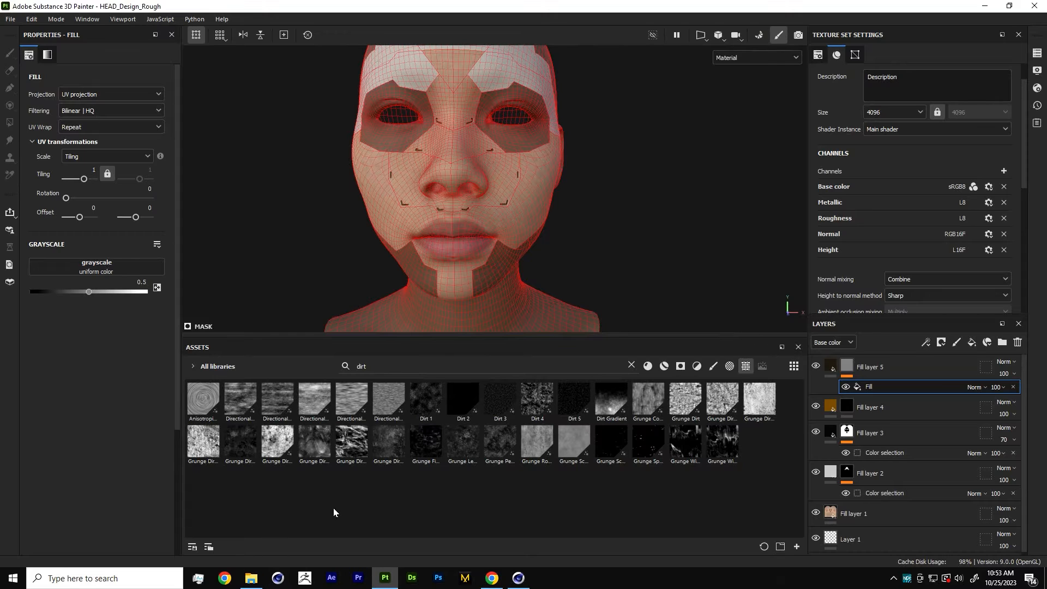
pyautogui.moveTo(463, 455); pyautogui.dragTo(91, 260)
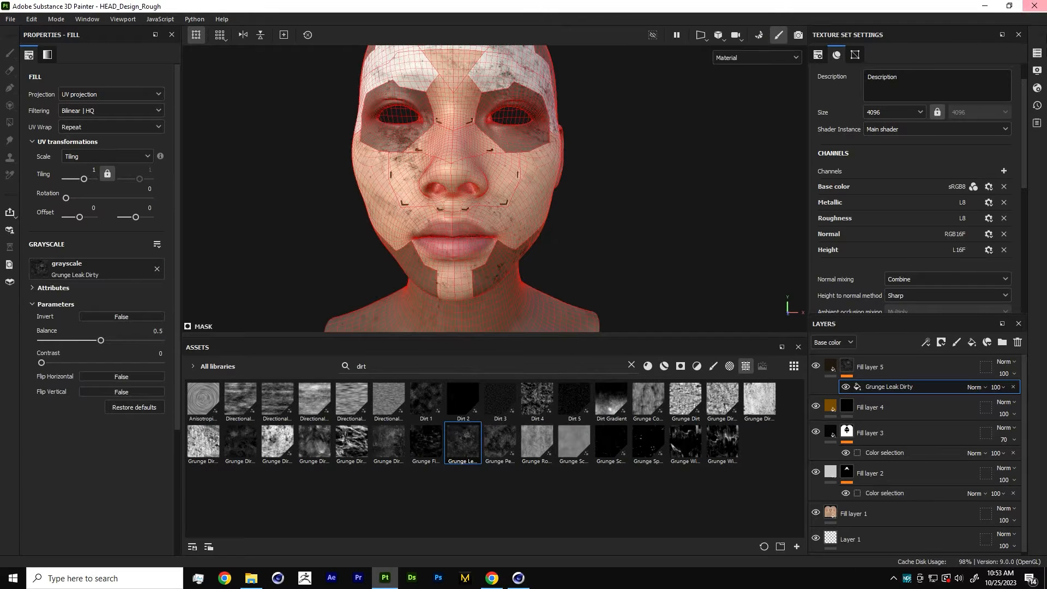
# Hide the mesh wireframe and check the dirt on both sides of the face.
pyautogui.click(1037, 70)
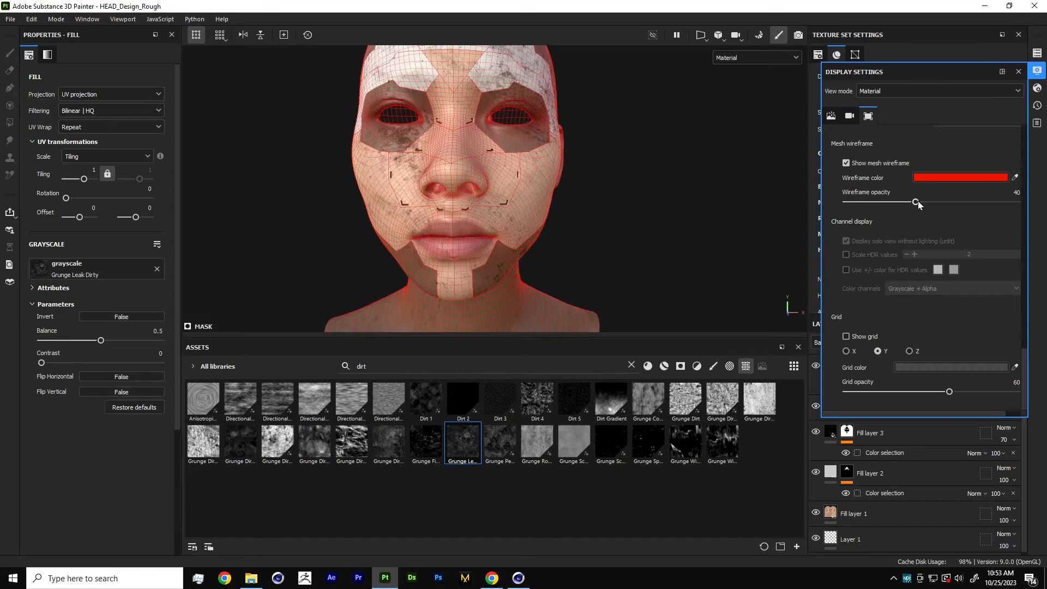
pyautogui.click(846, 162)
pyautogui.keyDown('alt'); pyautogui.moveTo(575, 184); pyautogui.dragTo(457, 175); pyautogui.keyUp('alt')
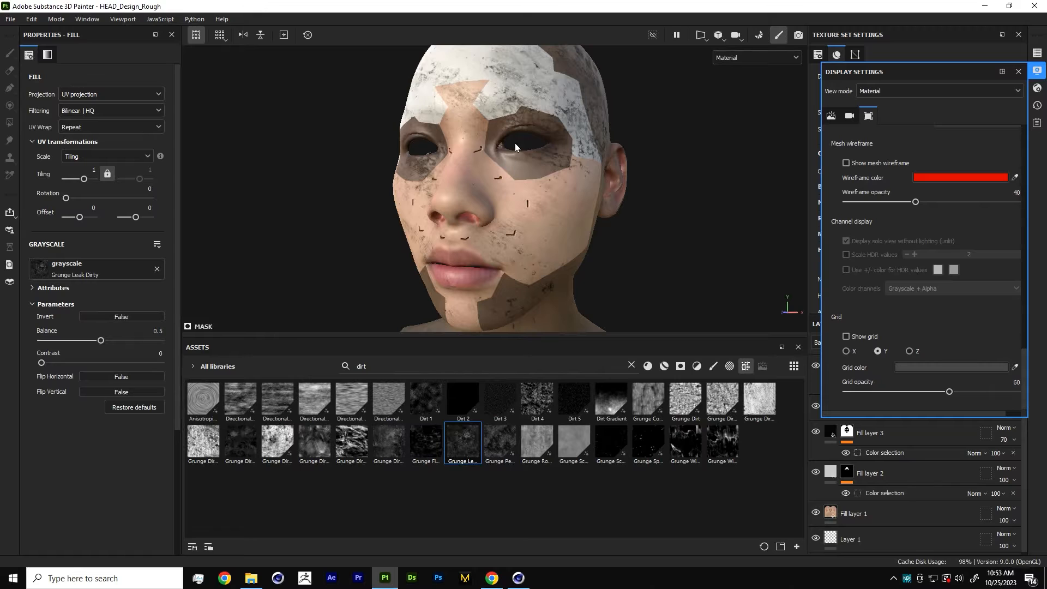
pyautogui.keyDown('alt'); pyautogui.moveTo(532, 200); pyautogui.dragTo(415, 215); pyautogui.keyUp('alt')
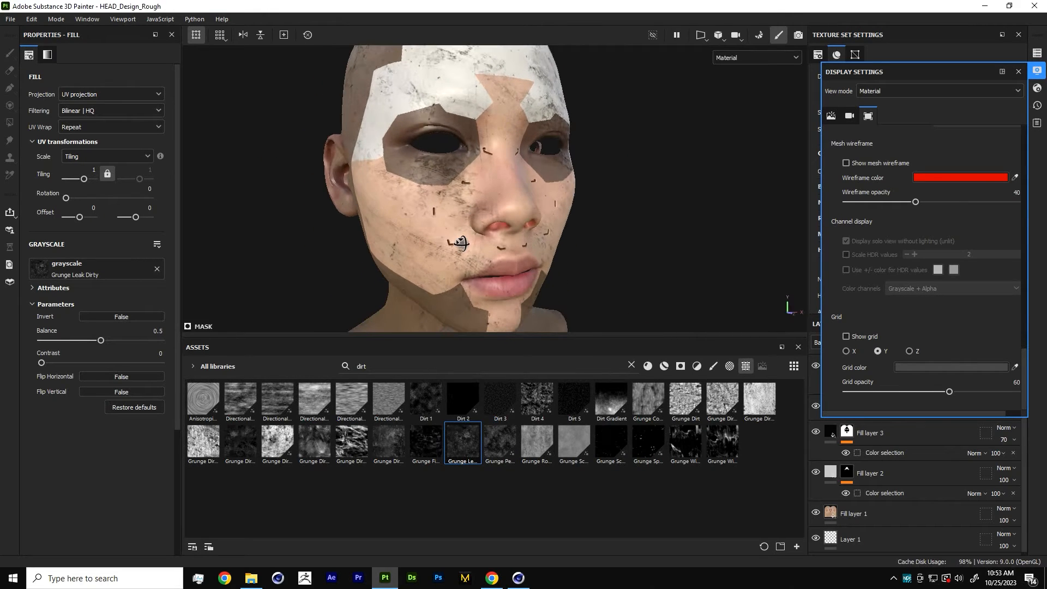
# Open the HEAD_FINAL_DESIGN project and examine the finished textures on the forehead plates and face panels.
pyautogui.click(10, 19)
pyautogui.click(18, 40)
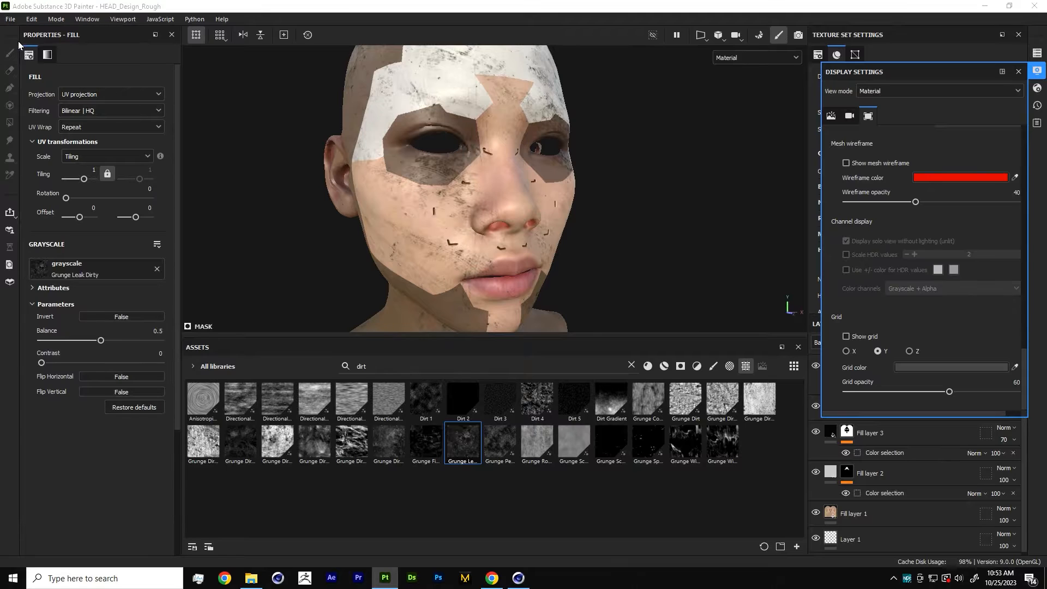
pyautogui.click(467, 304)
pyautogui.doubleClick(290, 140)
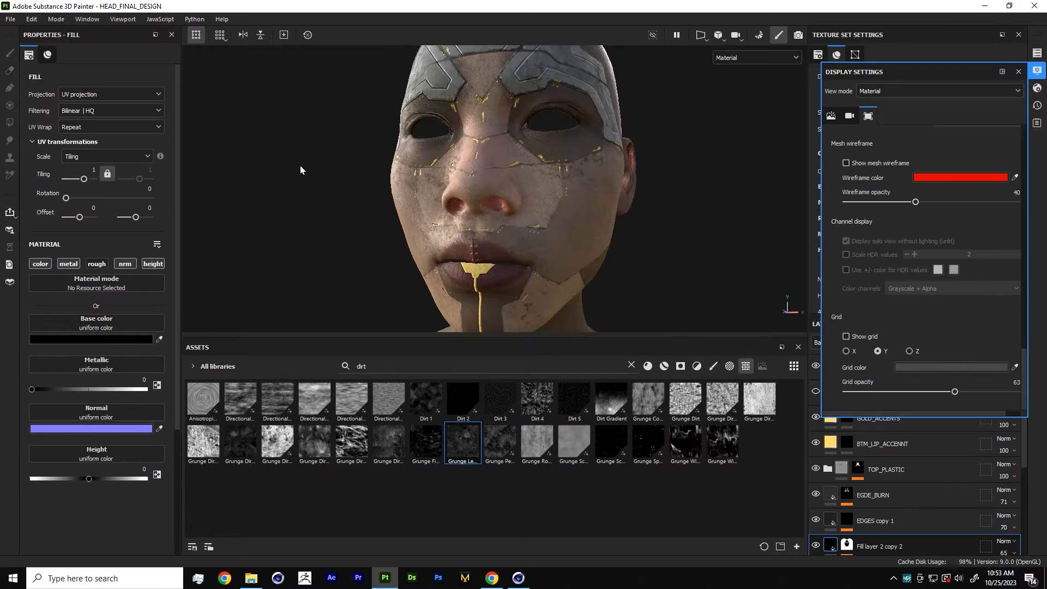
pyautogui.keyDown('alt'); pyautogui.moveTo(507, 162); pyautogui.dragTo(369, 201); pyautogui.keyUp('alt')
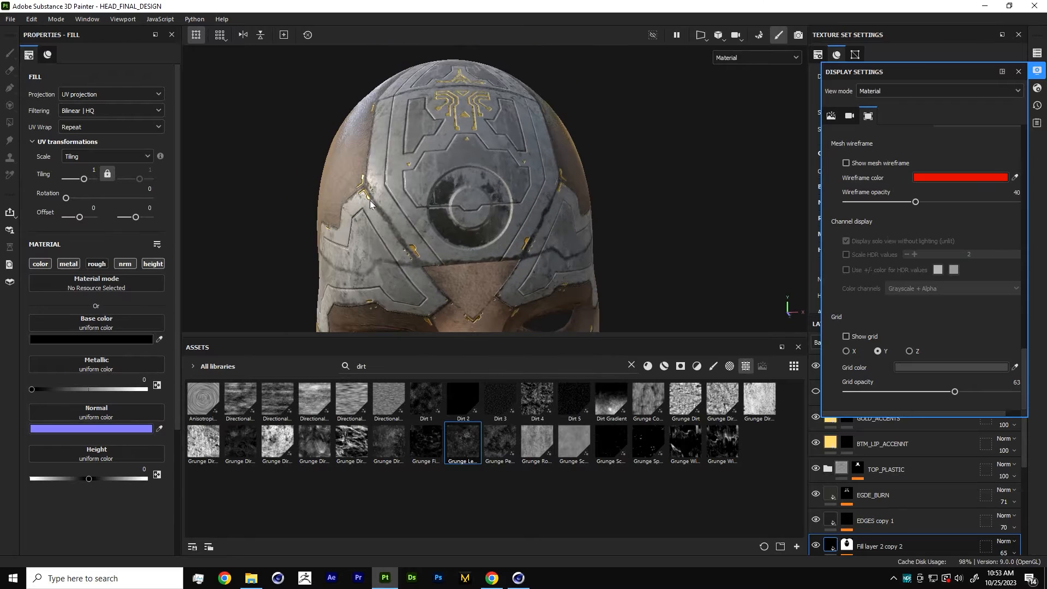
pyautogui.keyDown('alt'); pyautogui.moveTo(425, 255); pyautogui.dragTo(457, 195); pyautogui.keyUp('alt')
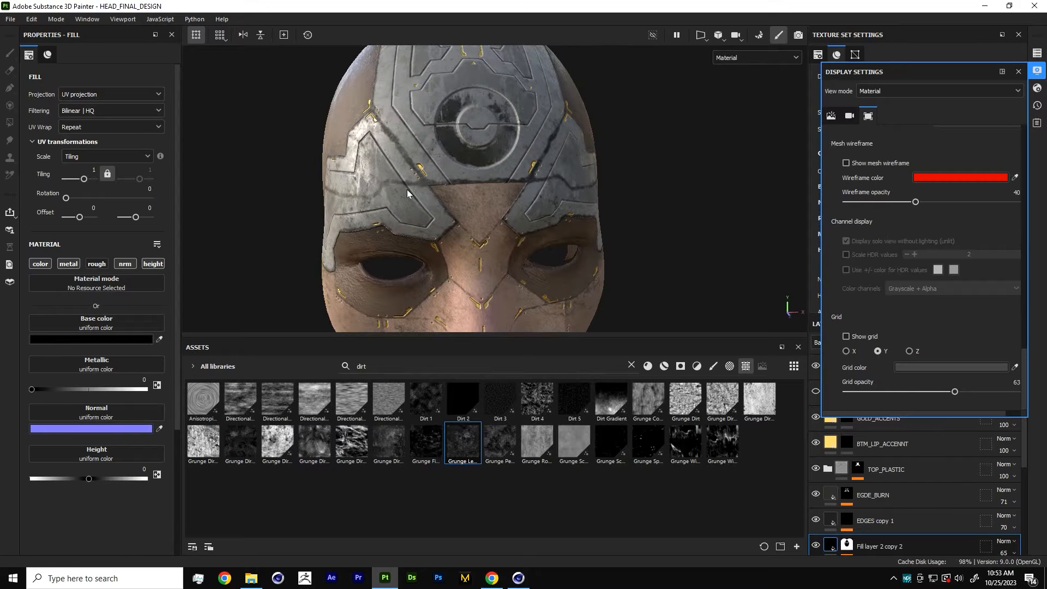
pyautogui.keyDown('alt'); pyautogui.moveTo(483, 253); pyautogui.dragTo(510, 194); pyautogui.keyUp('alt')
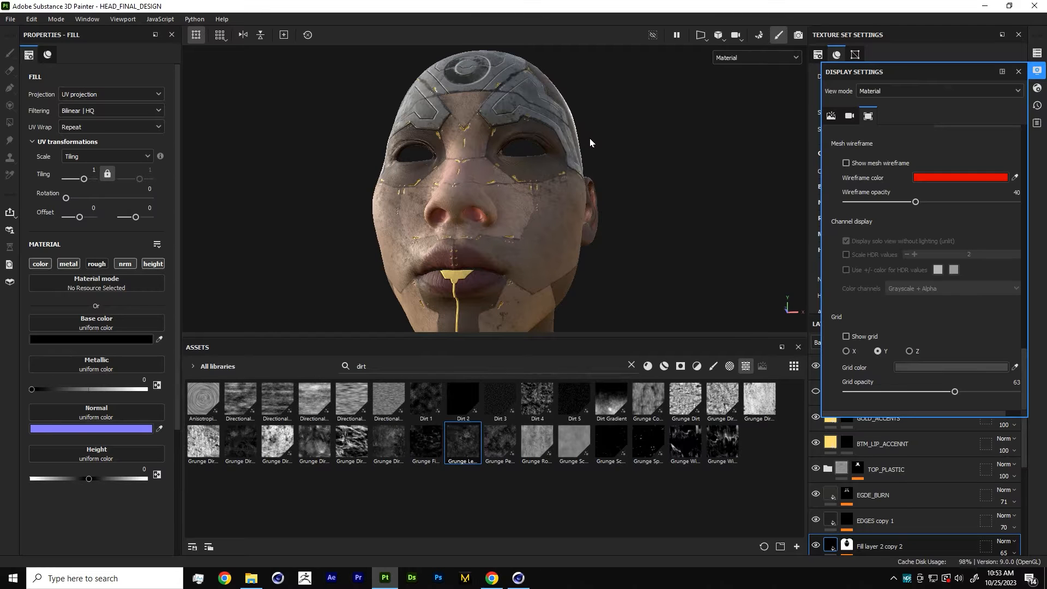
# Switch to Cinema 4D, collapse and hide the 08_HEAD_SLICED group, and show and expand 09_SUBSTANCE_DESIGN.
pyautogui.click(518, 578)
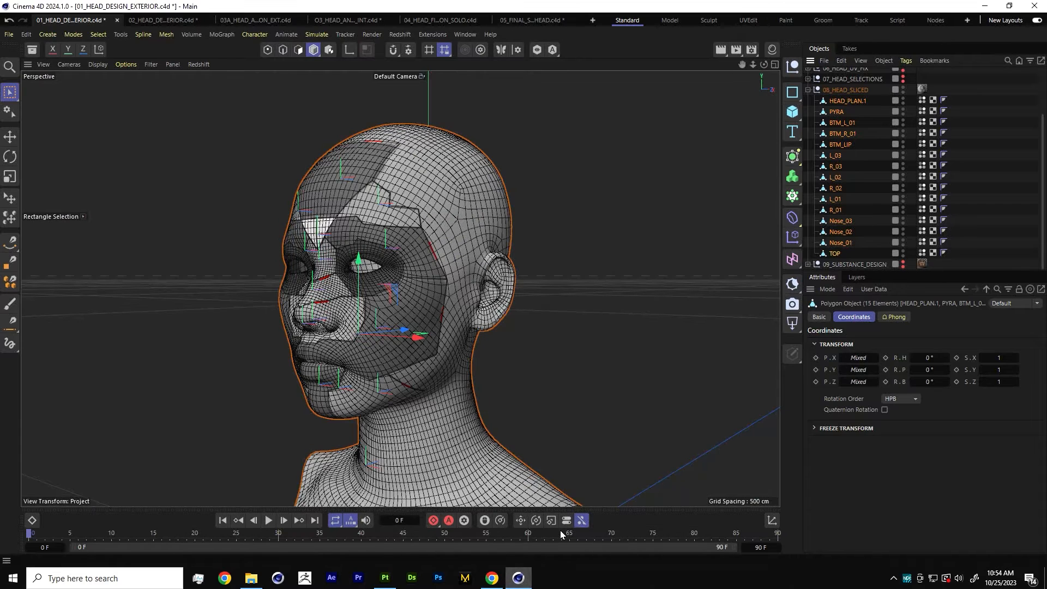
pyautogui.click(811, 92)
pyautogui.click(885, 172)
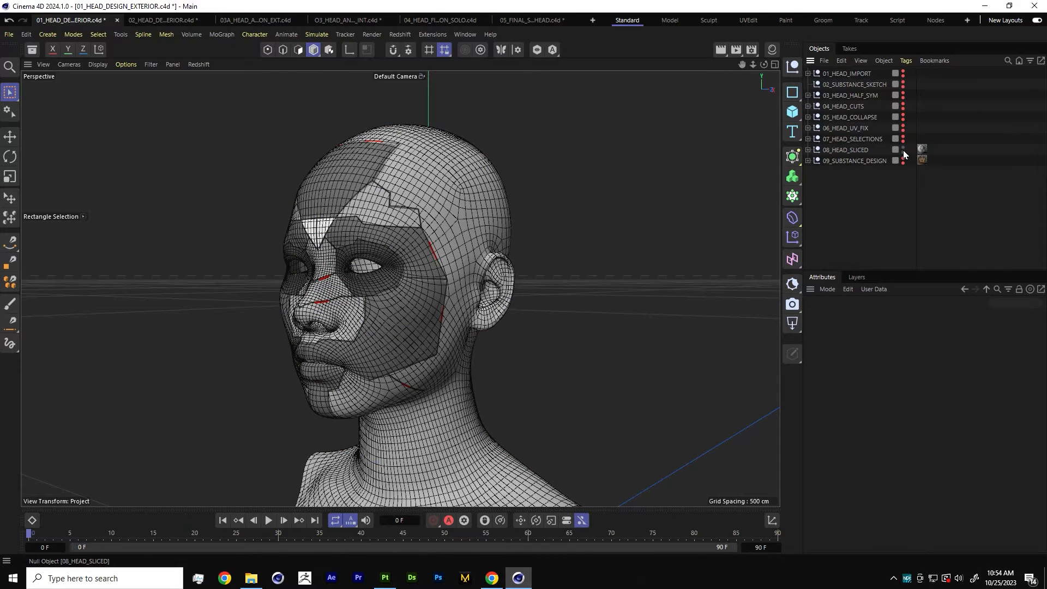
pyautogui.keyDown('alt'); pyautogui.doubleClick(903, 150); pyautogui.keyUp('alt')
pyautogui.keyDown('alt'); pyautogui.click(902, 161); pyautogui.keyUp('alt')
pyautogui.click(808, 161)
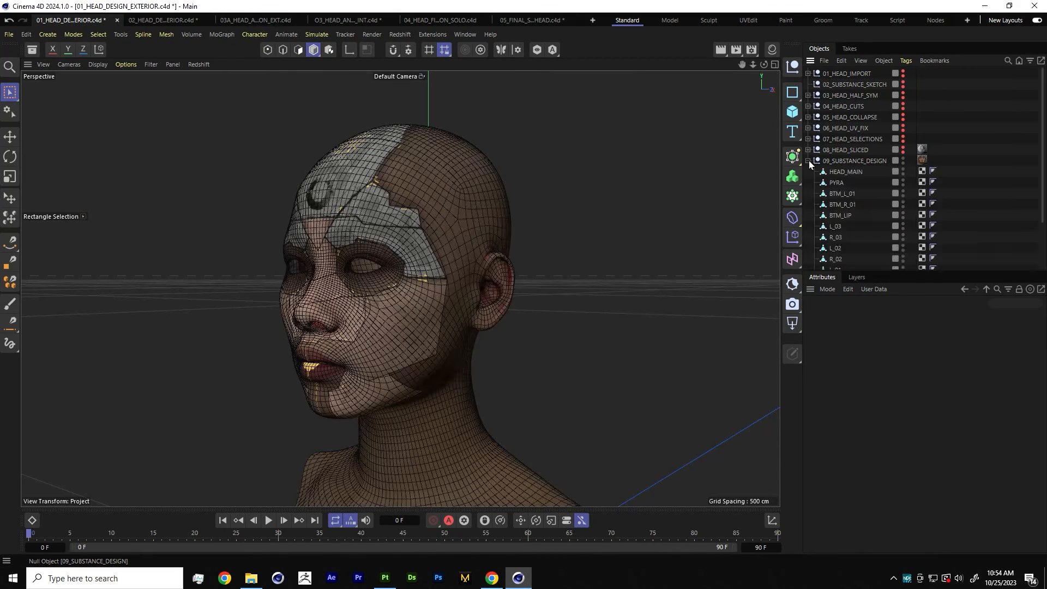
# Change the viewport display to shading without wireframe lines and view the textured head from nearer the front.
pyautogui.click(94, 65)
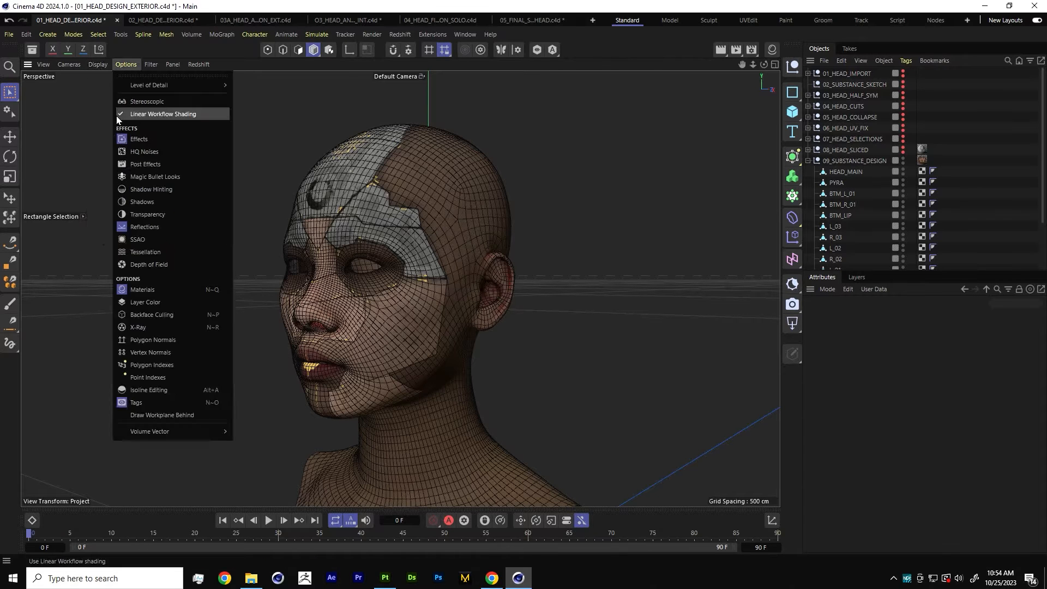
pyautogui.click(114, 122)
pyautogui.moveTo(293, 278)
pyautogui.keyDown('alt'); pyautogui.mouseDown()
pyautogui.moveTo(428, 271)
pyautogui.moveTo(344, 275)
pyautogui.moveTo(469, 286)
pyautogui.mouseUp(); pyautogui.keyUp('alt')
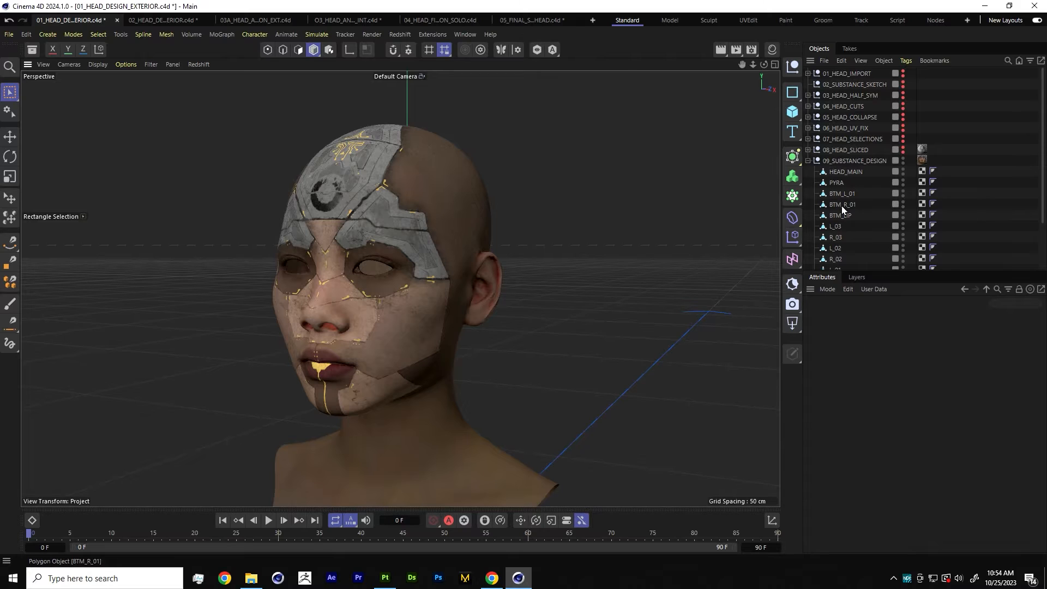
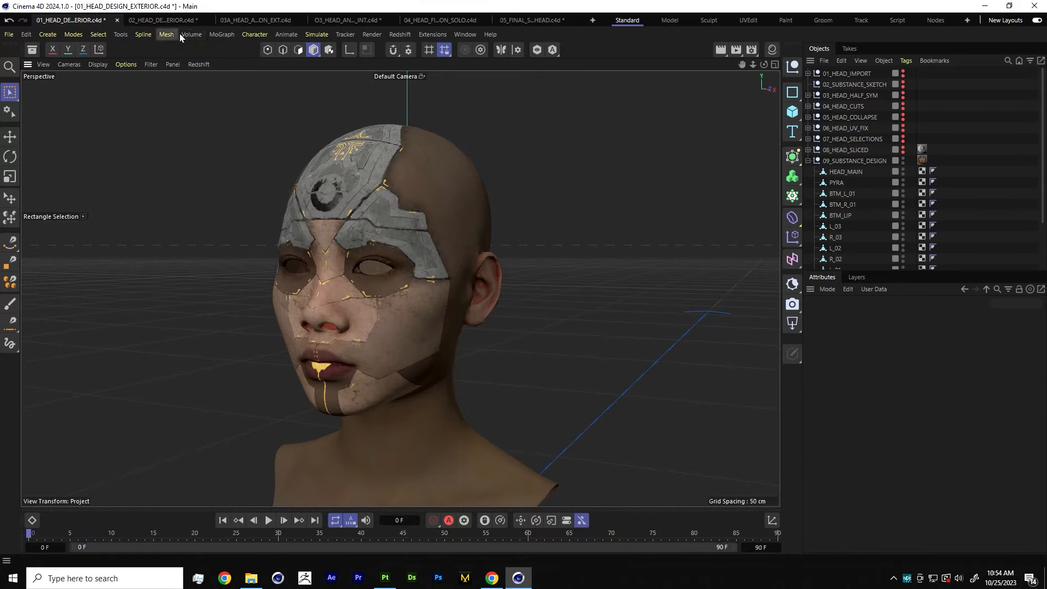
# Switch to the 02_HEAD_DESIGN_INTERIOR document and hide the INTERIOR group under HEAD_SPLIT to reveal the hollow head.
pyautogui.click(165, 20)
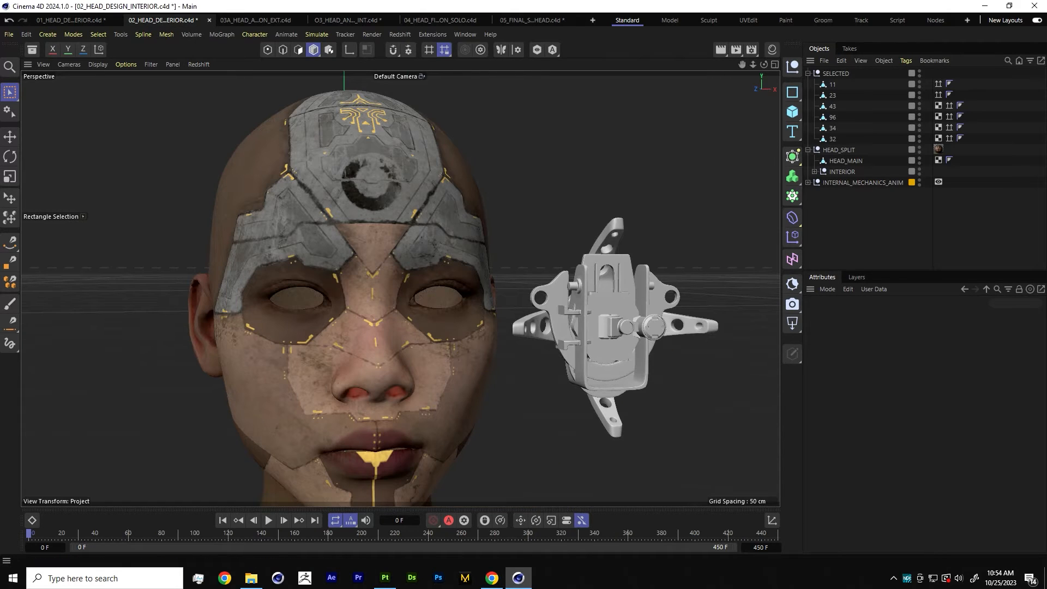
pyautogui.click(919, 171)
pyautogui.scroll(3, 473, 253)
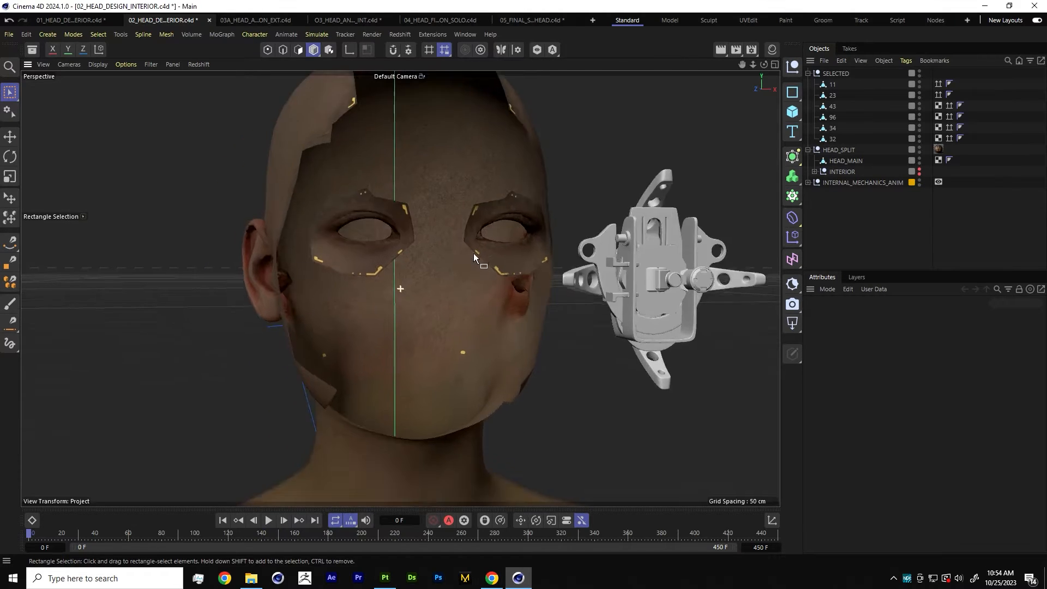
pyautogui.scroll(1, 433, 267)
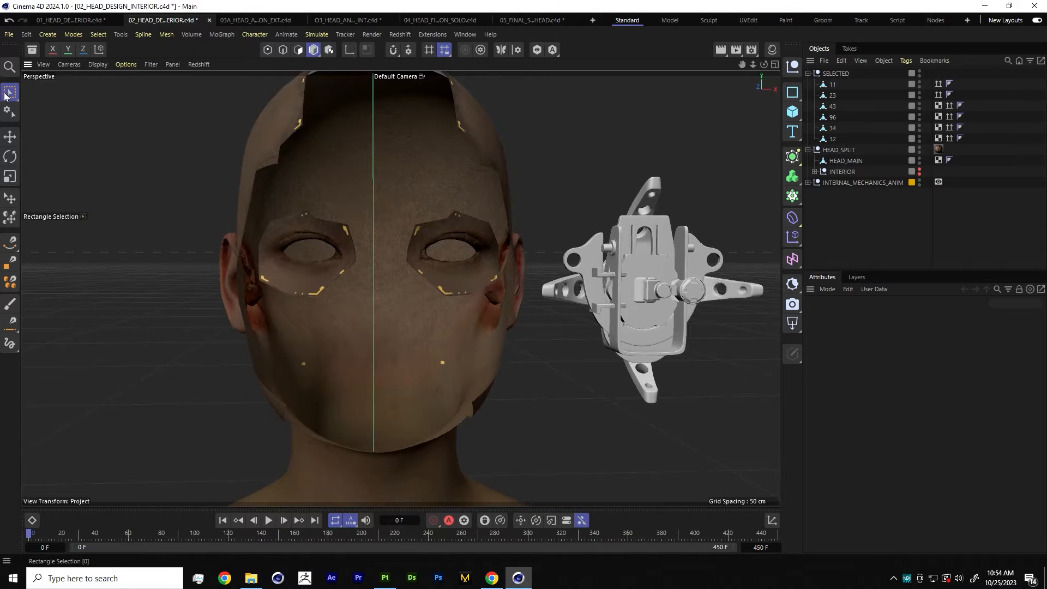
# Using Brush Selection, move the cross-shaped bracket inside the head to about X -17.04, Y 1.65, Z -3.18 cm.
pyautogui.moveTo(17, 90); pyautogui.dragTo(41, 112)
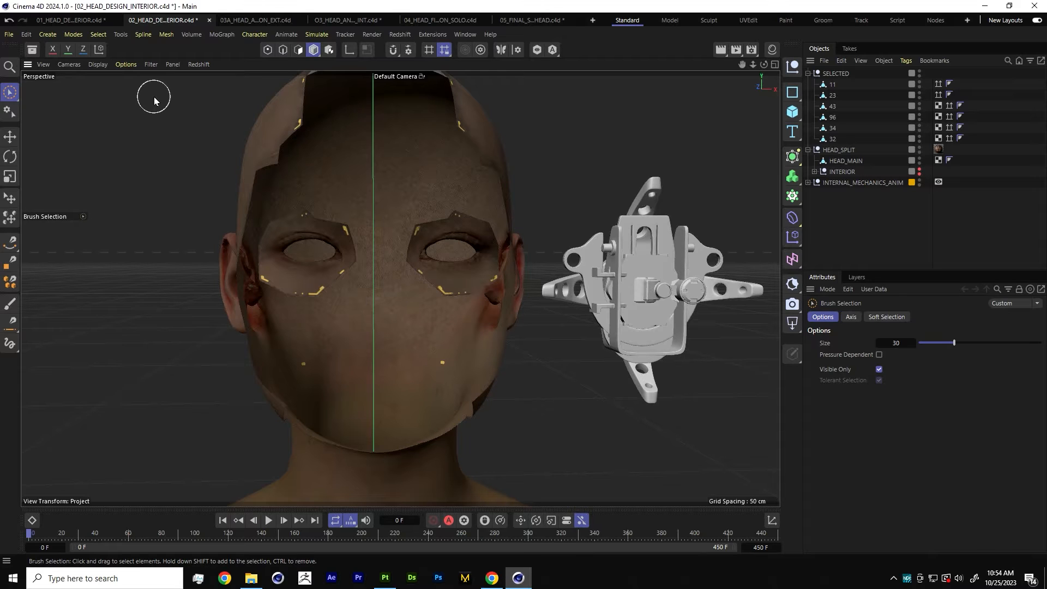
pyautogui.click(559, 287)
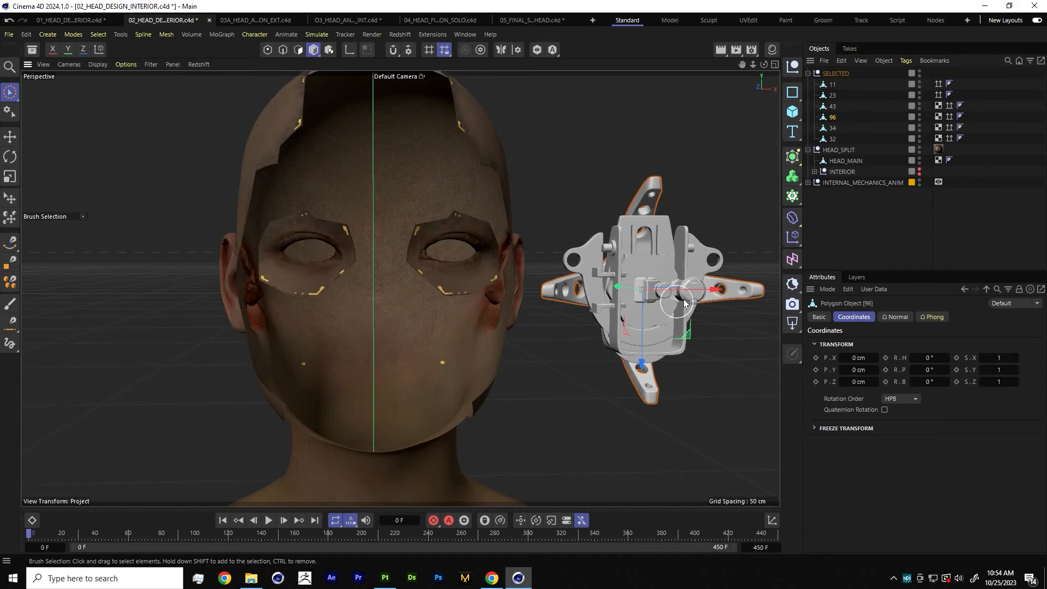
pyautogui.moveTo(715, 289); pyautogui.dragTo(452, 291)
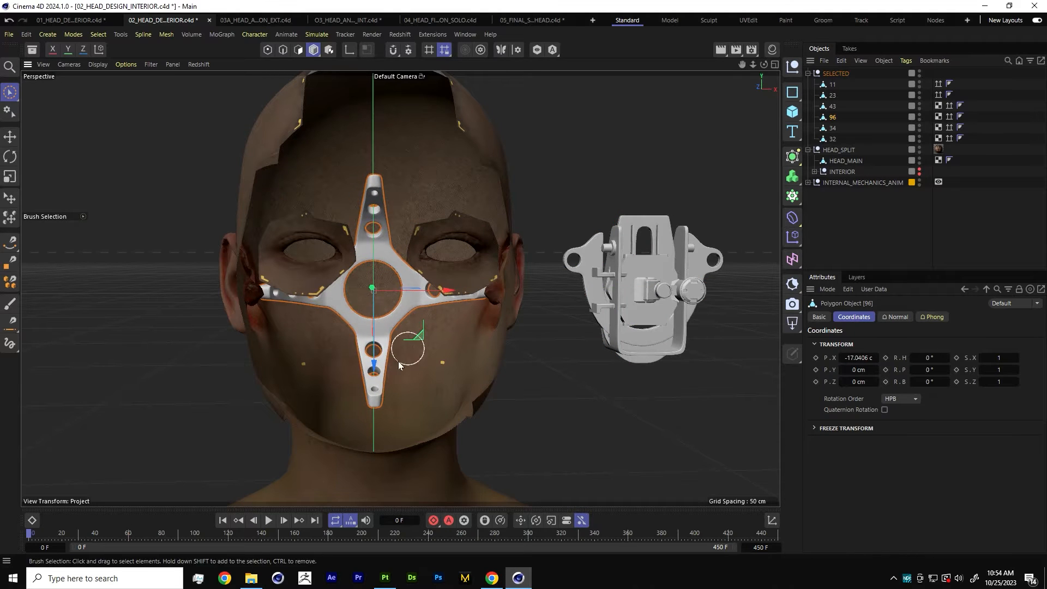
pyautogui.moveTo(373, 368); pyautogui.dragTo(349, 280)
pyautogui.keyDown('alt'); pyautogui.moveTo(335, 342); pyautogui.dragTo(335, 308); pyautogui.keyUp('alt')
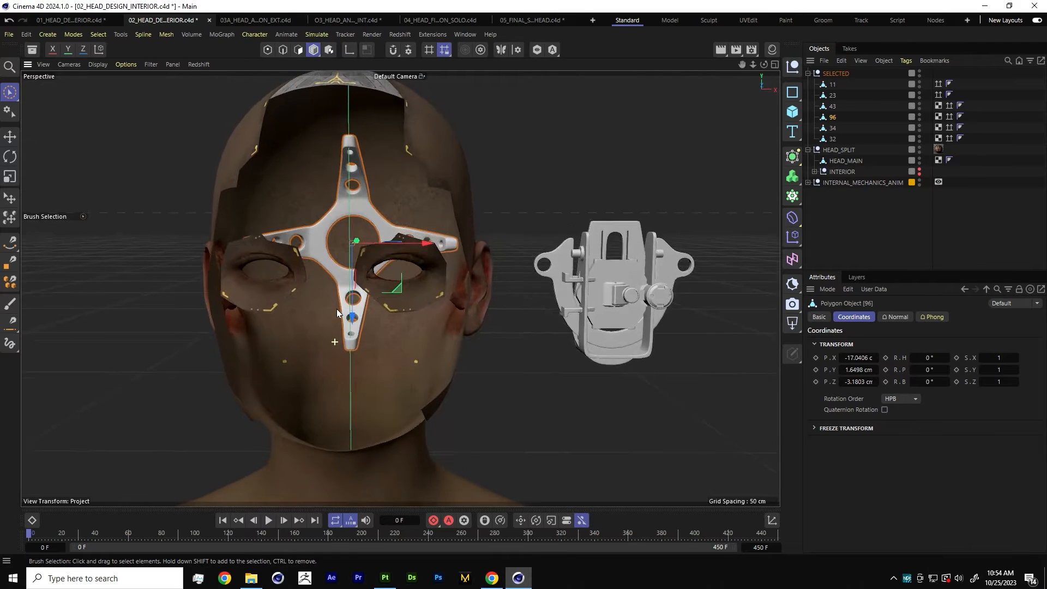
pyautogui.scroll(2, 336, 309)
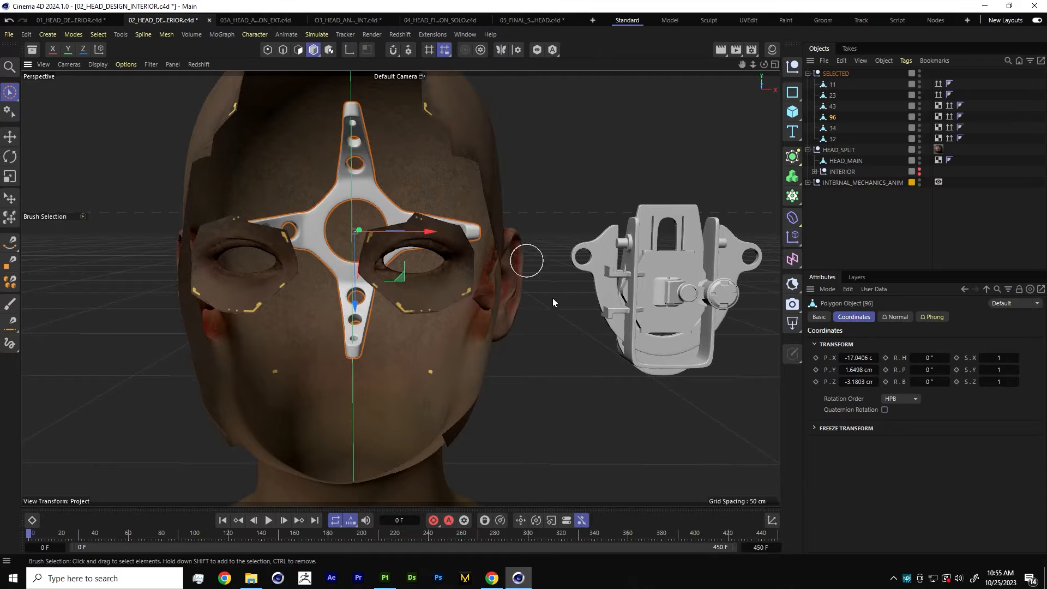
pyautogui.click(597, 258)
pyautogui.moveTo(735, 291)
pyautogui.mouseDown()
pyautogui.moveTo(410, 280)
pyautogui.moveTo(493, 281)
pyautogui.mouseUp()
pyautogui.hotkey('ctrl', 'z')
pyautogui.hotkey('ctrl', 'z')
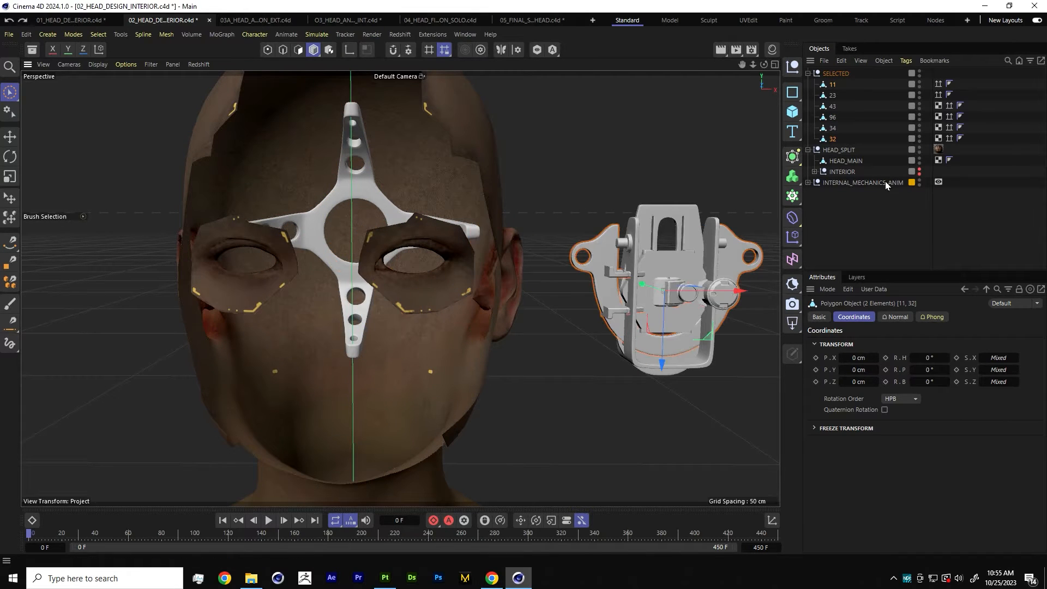
# Place curved bracket 32 inside the head at about X -17.15, Y -3.62 cm, with its pitch set to -90°.
pyautogui.click(833, 138)
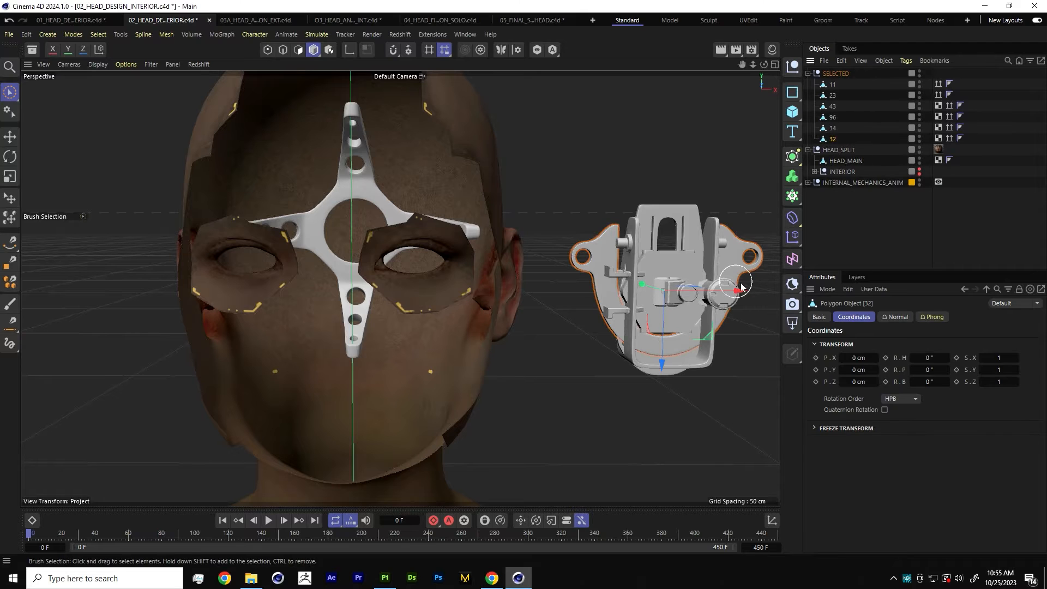
pyautogui.moveTo(734, 290); pyautogui.dragTo(409, 272)
pyautogui.moveTo(945, 370)
pyautogui.mouseDown()
pyautogui.moveTo(981, 370)
pyautogui.moveTo(930, 369)
pyautogui.mouseUp()
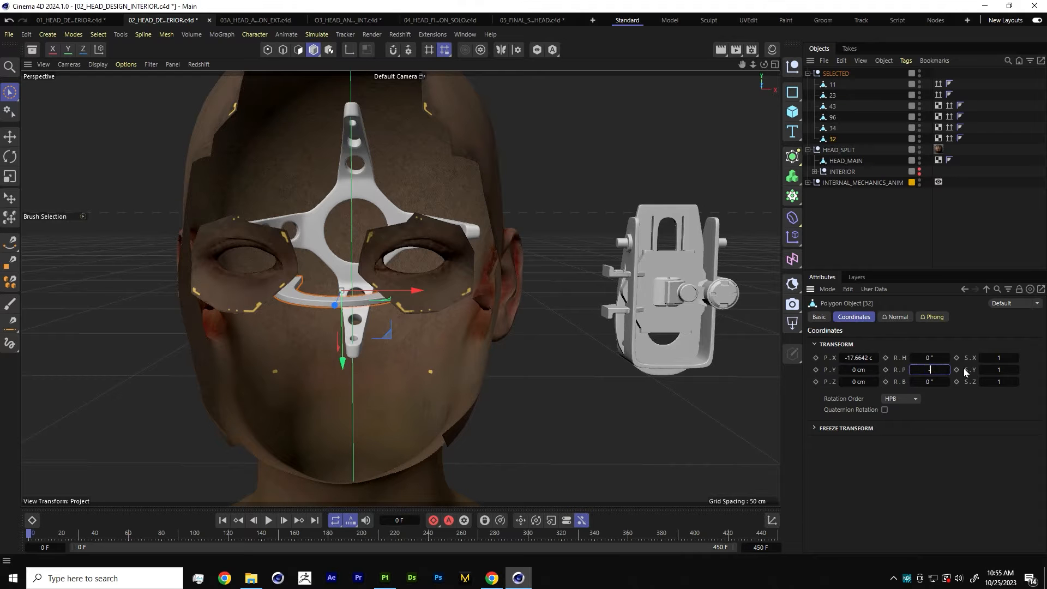
pyautogui.press('Return')
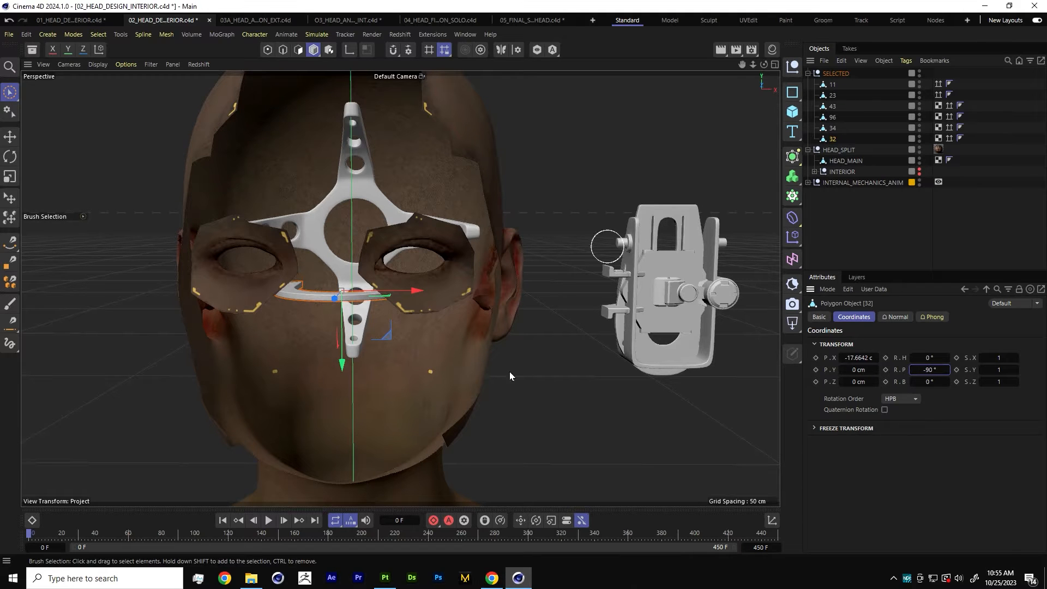
pyautogui.keyDown('alt'); pyautogui.moveTo(509, 374); pyautogui.dragTo(354, 371); pyautogui.keyUp('alt')
pyautogui.moveTo(412, 312); pyautogui.dragTo(368, 354)
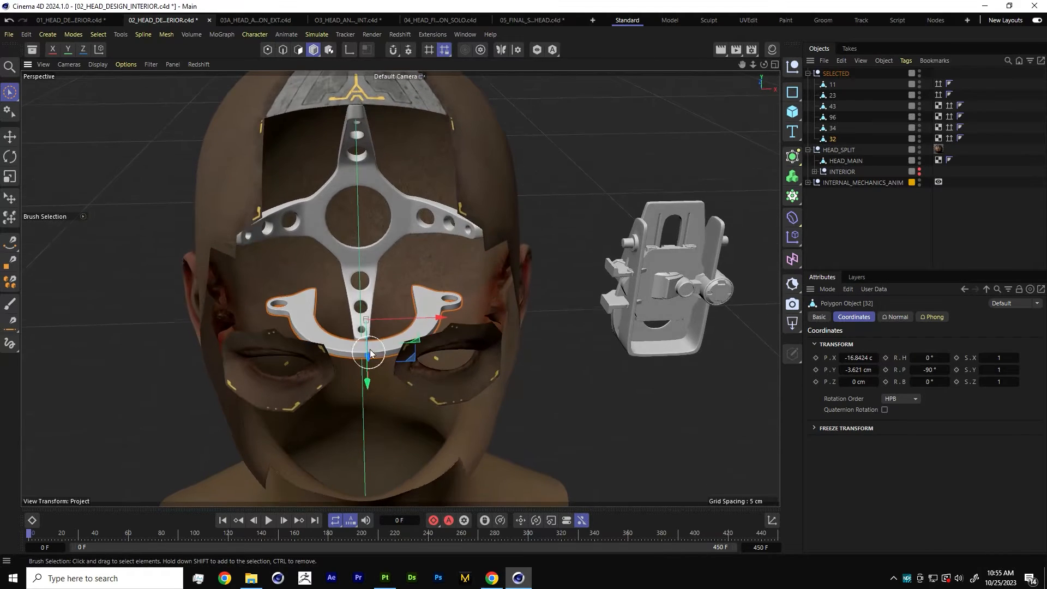
pyautogui.moveTo(440, 319); pyautogui.dragTo(376, 270)
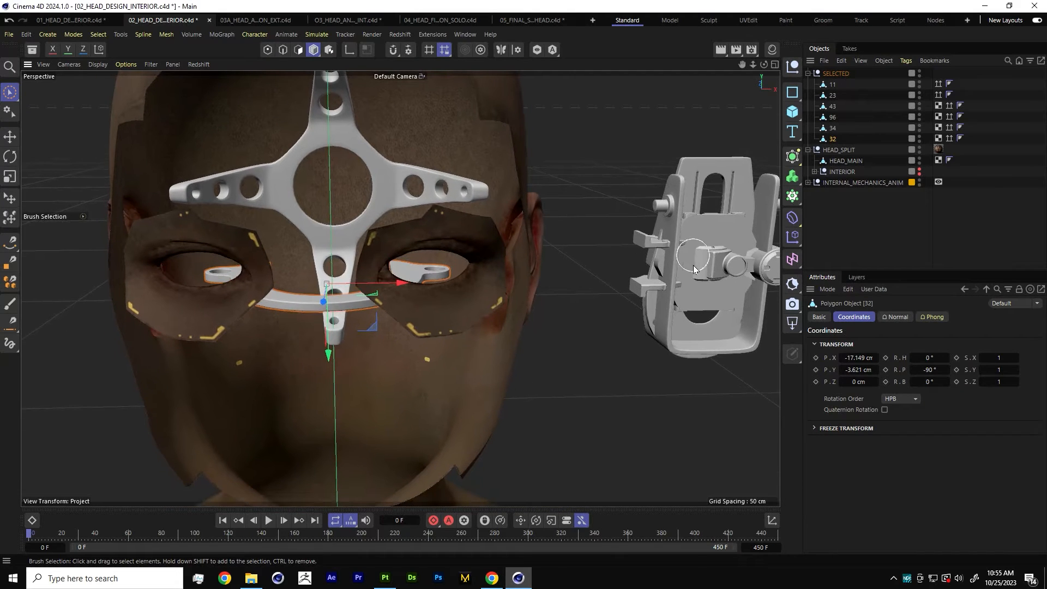
# Move objects 43 and 34 of the mechanism into the head at about X -17.13 cm and set their pitch to 90°.
pyautogui.click(739, 340)
pyautogui.keyDown('alt'); pyautogui.moveTo(675, 296); pyautogui.dragTo(556, 310, button='middle'); pyautogui.keyUp('alt')
pyautogui.moveTo(686, 275); pyautogui.dragTo(340, 249)
pyautogui.moveTo(947, 370); pyautogui.dragTo(999, 369)
pyautogui.click(929, 370)
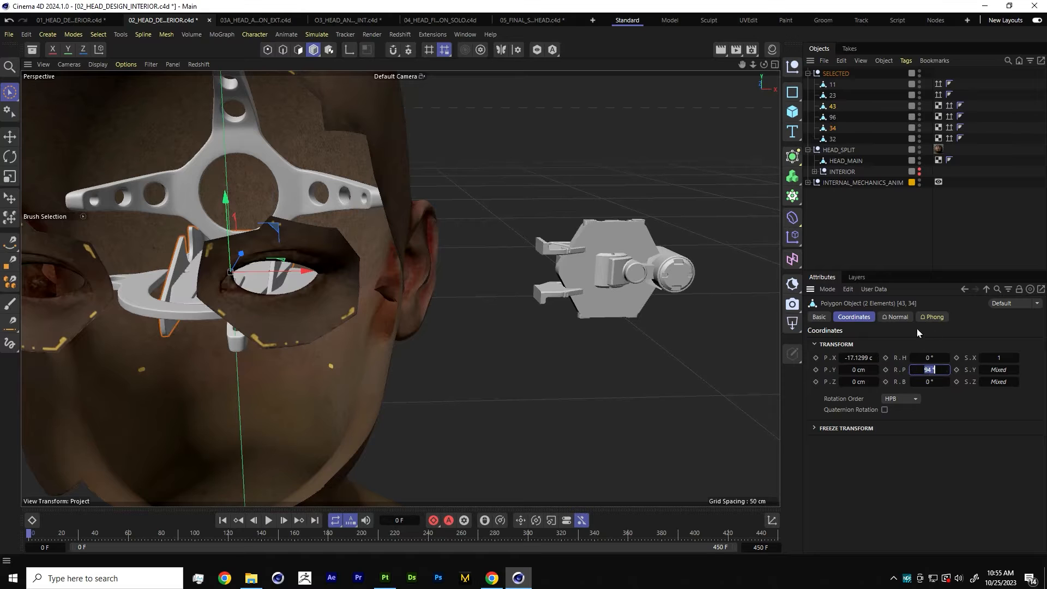
pyautogui.write('90')
pyautogui.press('Return')
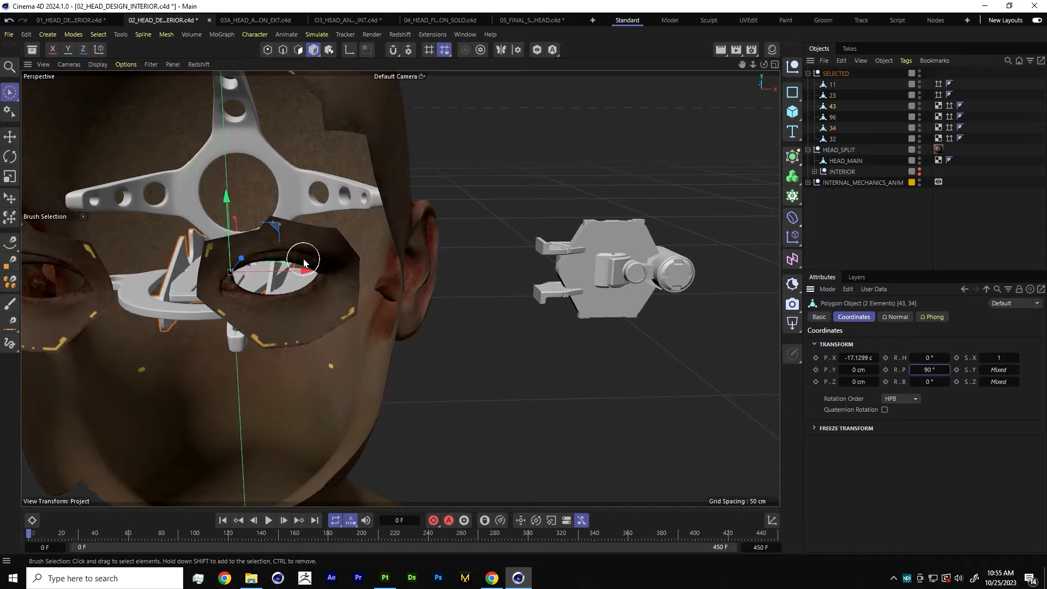
# Lower plate 34 onto the curved bracket inside the head, to about Y -3.84 cm.
pyautogui.keyDown('alt'); pyautogui.moveTo(272, 241); pyautogui.dragTo(273, 327); pyautogui.keyUp('alt')
pyautogui.keyDown('alt'); pyautogui.moveTo(275, 185); pyautogui.dragTo(363, 357, button='middle'); pyautogui.keyUp('alt')
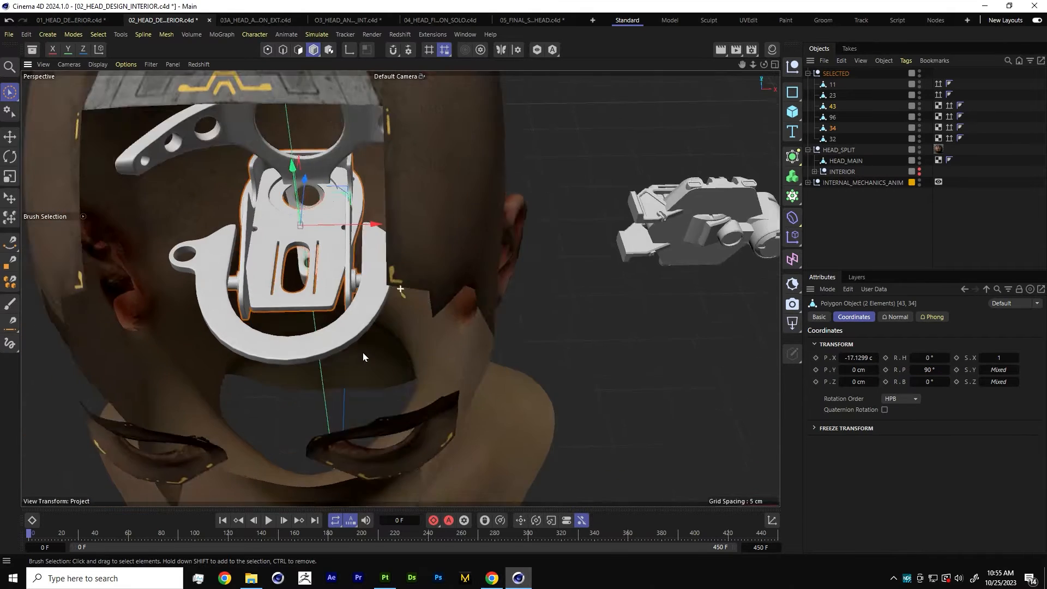
pyautogui.keyDown('alt'); pyautogui.moveTo(363, 357); pyautogui.dragTo(366, 295); pyautogui.keyUp('alt')
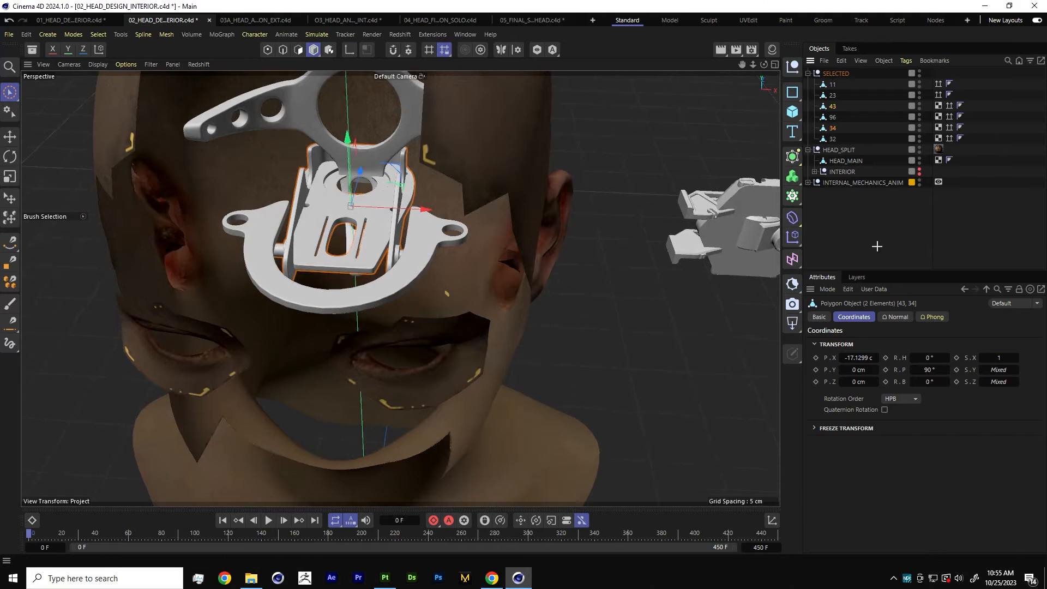
pyautogui.click(832, 128)
pyautogui.moveTo(347, 136); pyautogui.dragTo(331, 193)
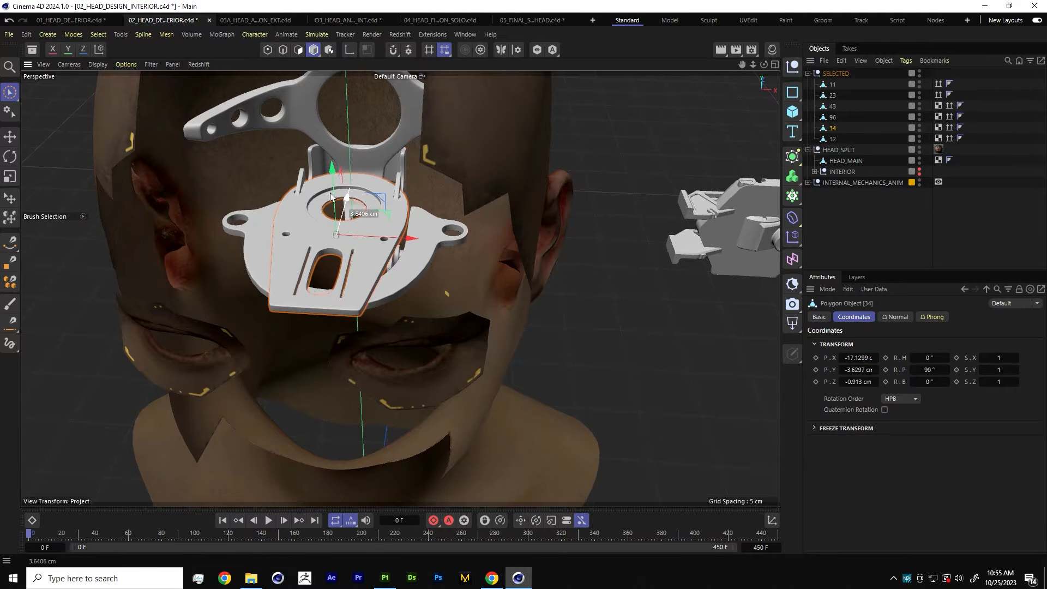
pyautogui.moveTo(364, 225)
pyautogui.keyDown('alt'); pyautogui.mouseDown()
pyautogui.moveTo(360, 179)
pyautogui.moveTo(373, 150)
pyautogui.moveTo(360, 183)
pyautogui.mouseUp(); pyautogui.keyUp('alt')
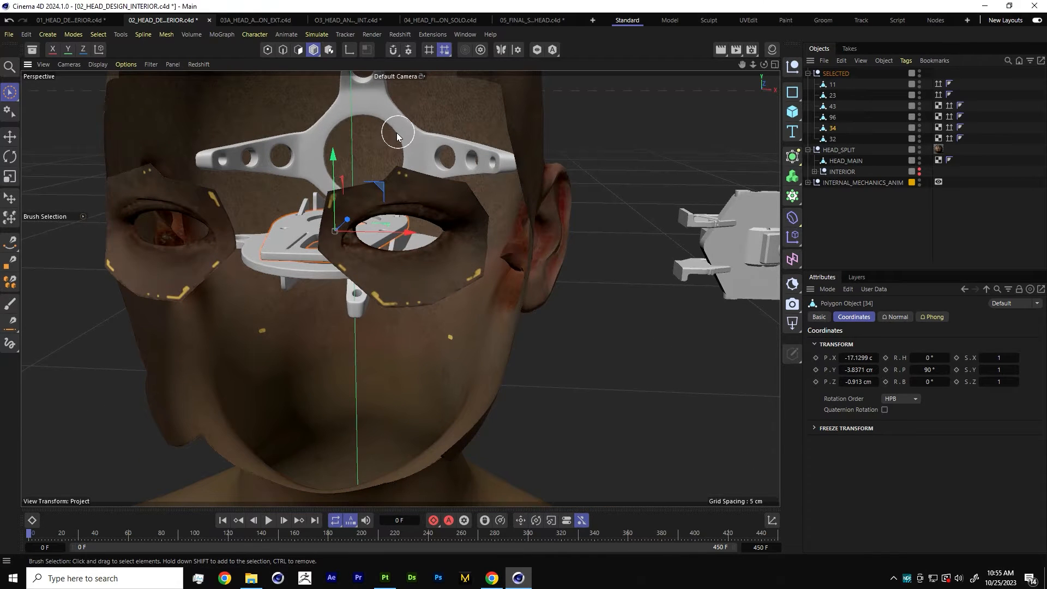
pyautogui.keyDown('alt'); pyautogui.moveTo(327, 221); pyautogui.dragTo(345, 223); pyautogui.keyUp('alt')
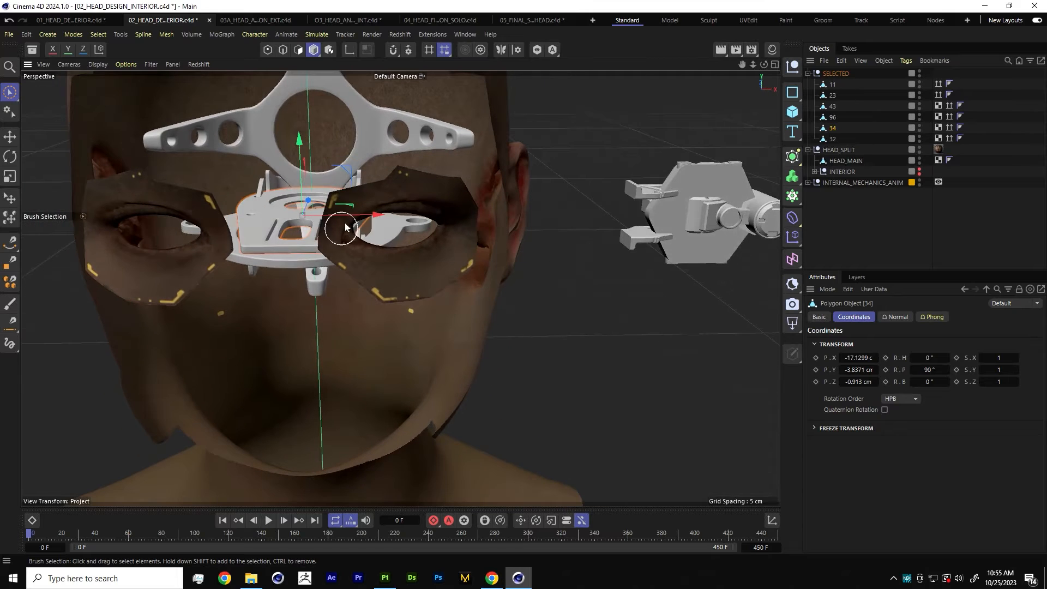
# Add a Symmetry generator and make object 11 its child.
pyautogui.click(832, 118)
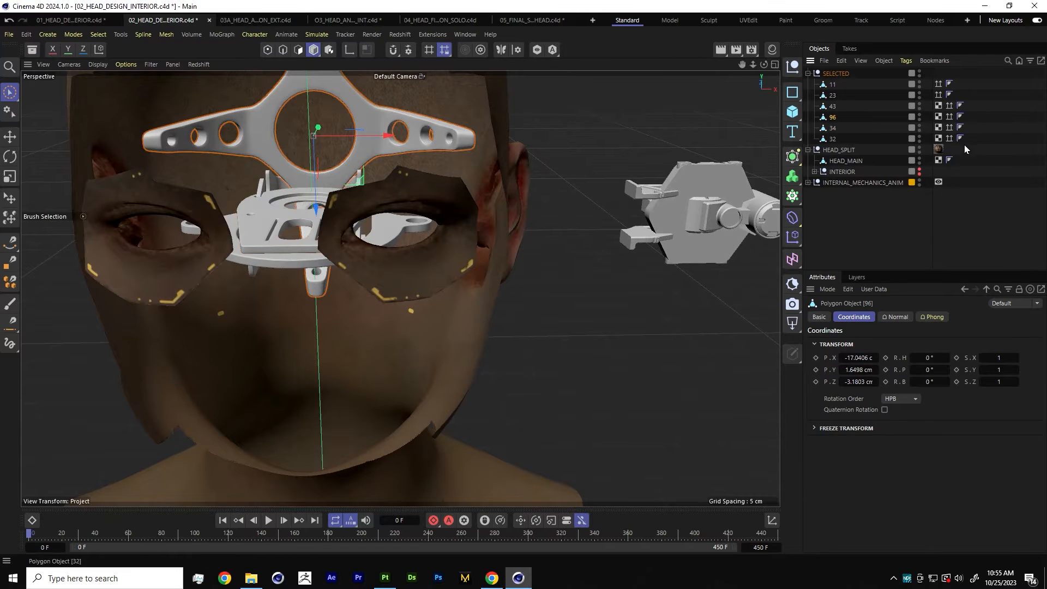
pyautogui.click(870, 157)
pyautogui.click(792, 156)
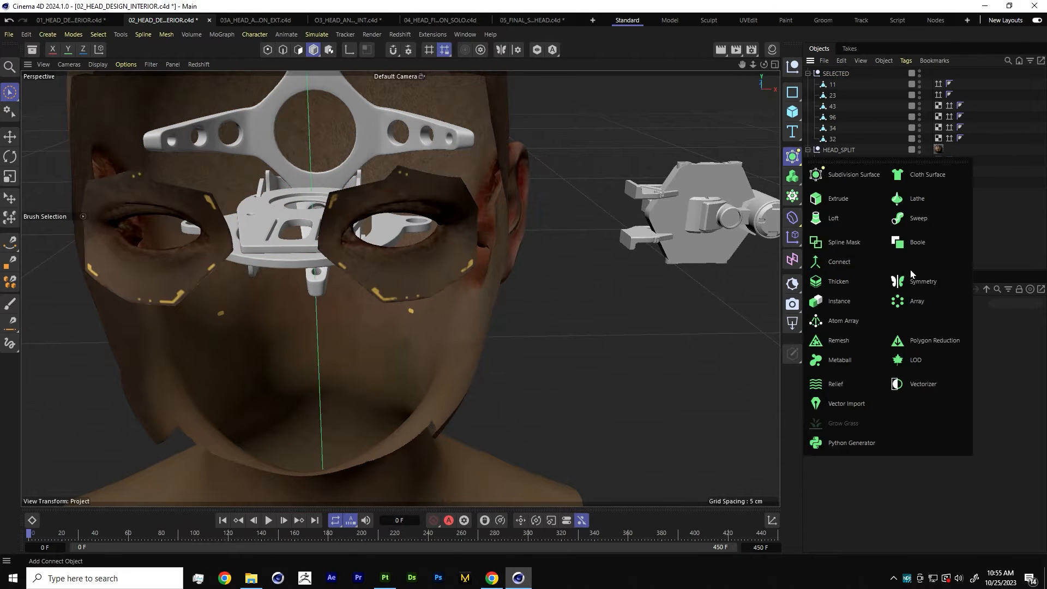
pyautogui.click(919, 279)
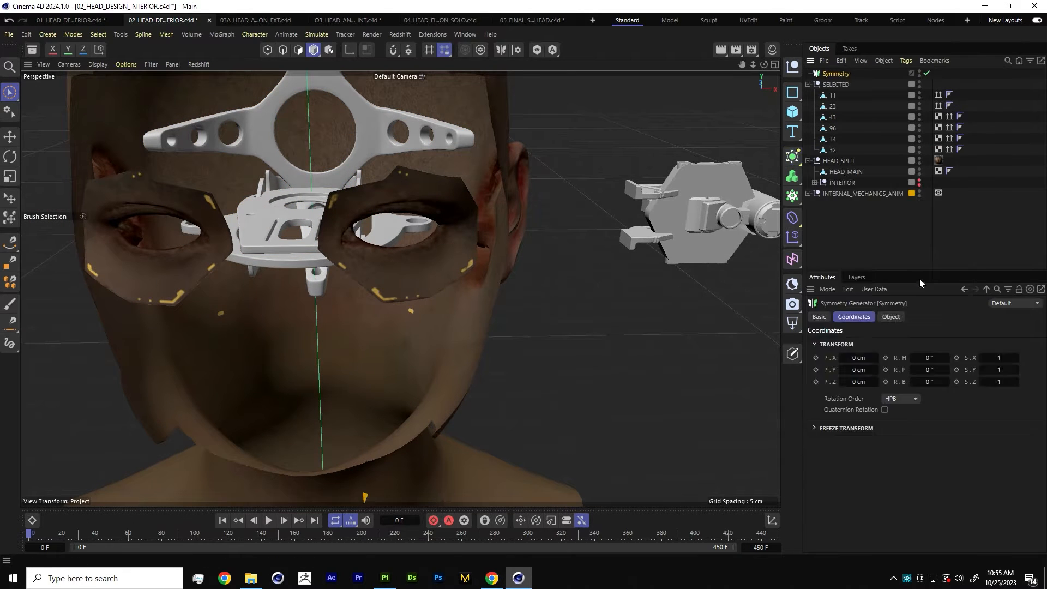
pyautogui.click(843, 96)
pyautogui.moveTo(838, 87); pyautogui.dragTo(835, 74)
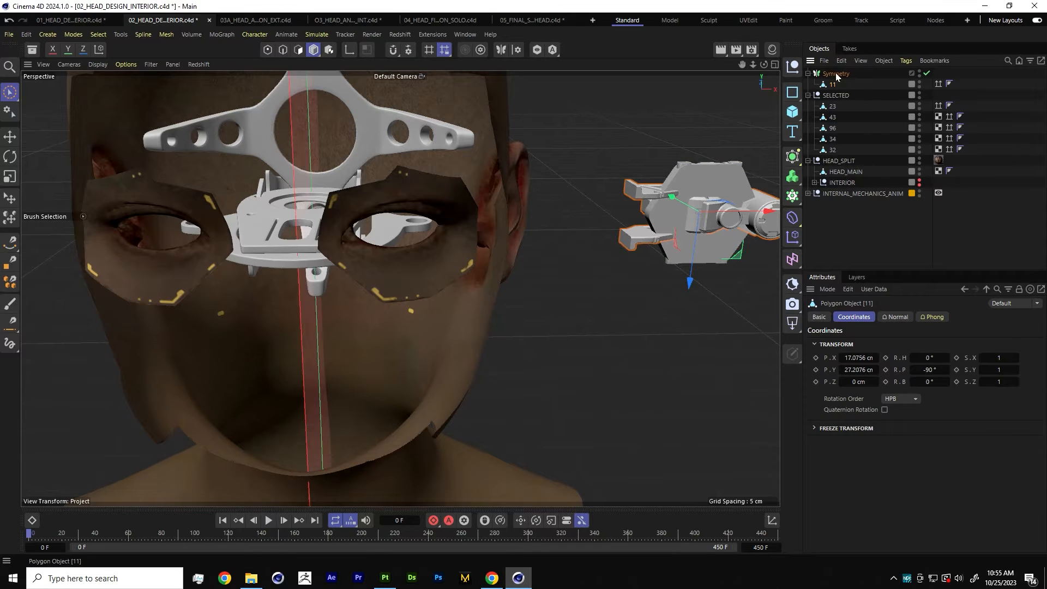
# Move mirrored part 11 into the forehead cavity at about X 4.57, Y 31.76 cm and set its heading to -52°.
pyautogui.moveTo(766, 211); pyautogui.dragTo(489, 231)
pyautogui.keyDown('alt'); pyautogui.moveTo(489, 230); pyautogui.dragTo(490, 207); pyautogui.keyUp('alt')
pyautogui.keyDown('alt'); pyautogui.moveTo(490, 207); pyautogui.dragTo(449, 232, button='right'); pyautogui.keyUp('alt')
pyautogui.keyDown('alt'); pyautogui.moveTo(449, 232); pyautogui.dragTo(468, 267, button='middle'); pyautogui.keyUp('alt')
pyautogui.keyDown('alt'); pyautogui.moveTo(479, 277); pyautogui.dragTo(493, 257); pyautogui.keyUp('alt')
pyautogui.keyDown('alt'); pyautogui.moveTo(493, 257); pyautogui.dragTo(473, 355, button='middle'); pyautogui.keyUp('alt')
pyautogui.moveTo(462, 397); pyautogui.dragTo(460, 334)
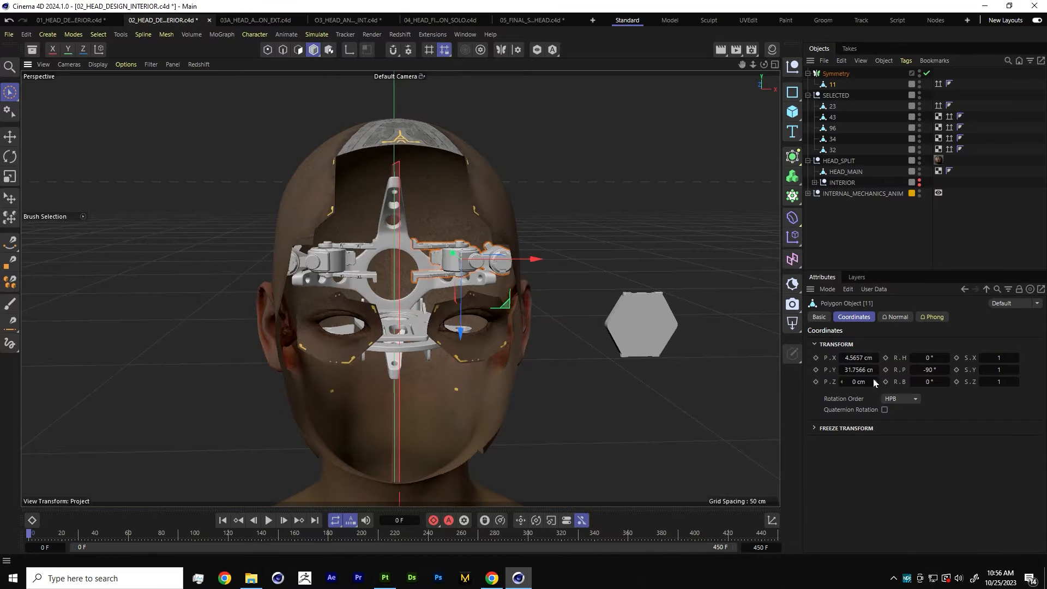
pyautogui.moveTo(929, 357); pyautogui.dragTo(902, 357)
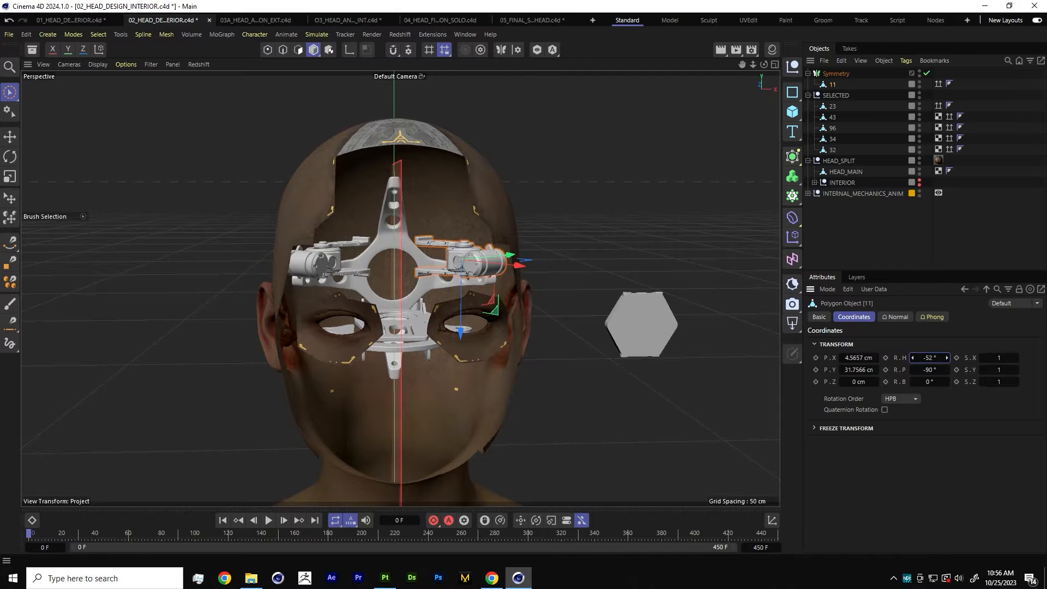
# Duplicate part 11 within the Symmetry, lower the copy to about Y 28.88 cm and set its bank to 72°.
pyautogui.keyDown('alt'); pyautogui.moveTo(473, 297); pyautogui.dragTo(490, 243, button='middle'); pyautogui.keyUp('alt')
pyautogui.keyDown('alt'); pyautogui.moveTo(489, 243); pyautogui.dragTo(485, 284); pyautogui.keyUp('alt')
pyautogui.keyDown('alt'); pyautogui.moveTo(428, 242); pyautogui.dragTo(491, 243, button='right'); pyautogui.keyUp('alt')
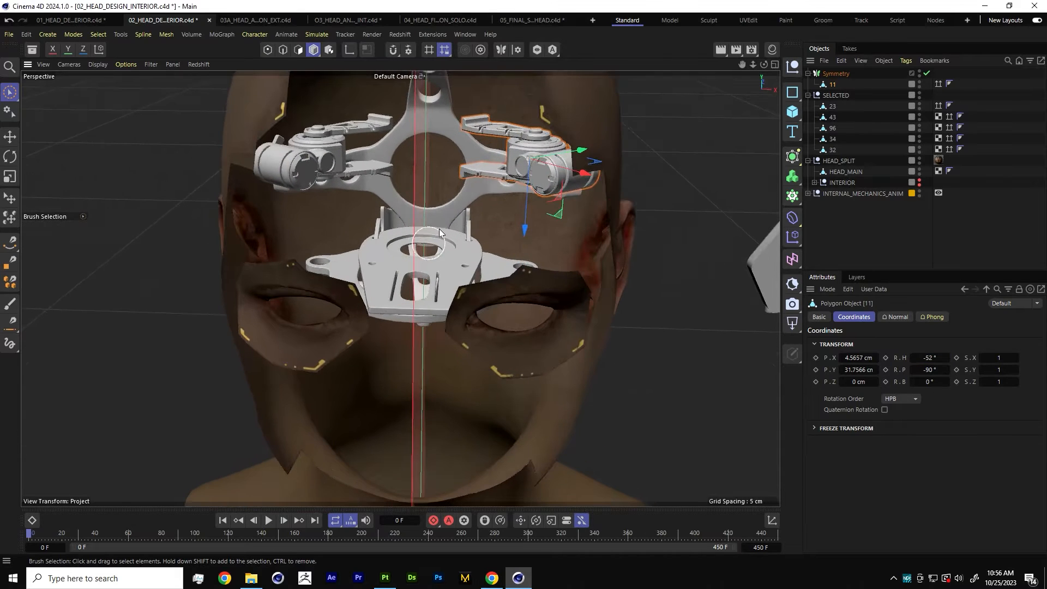
pyautogui.keyDown('ctrl'); pyautogui.moveTo(834, 82); pyautogui.dragTo(834, 79); pyautogui.keyUp('ctrl')
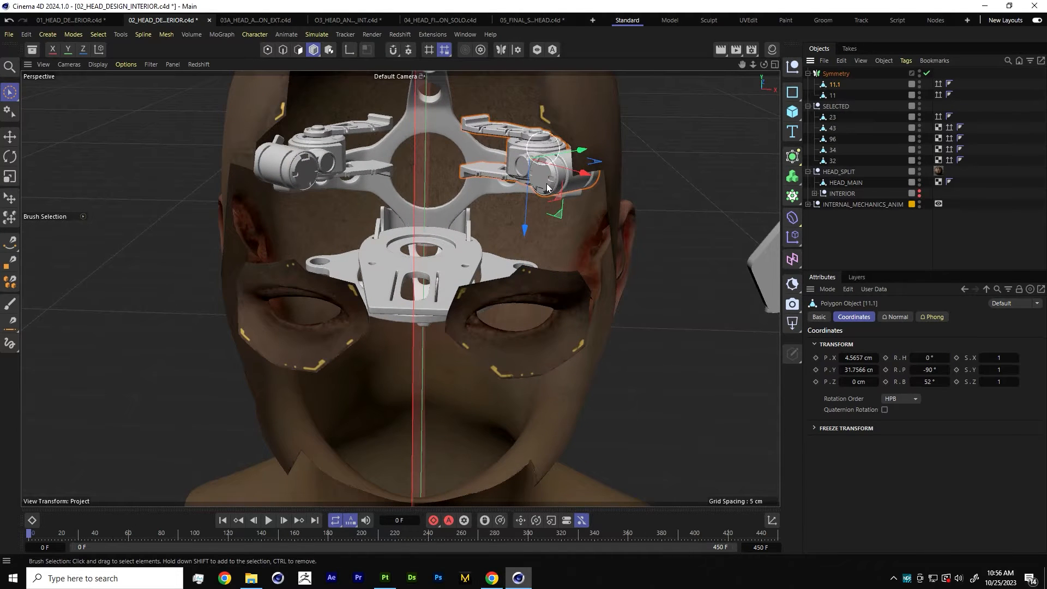
pyautogui.moveTo(530, 163); pyautogui.dragTo(524, 294)
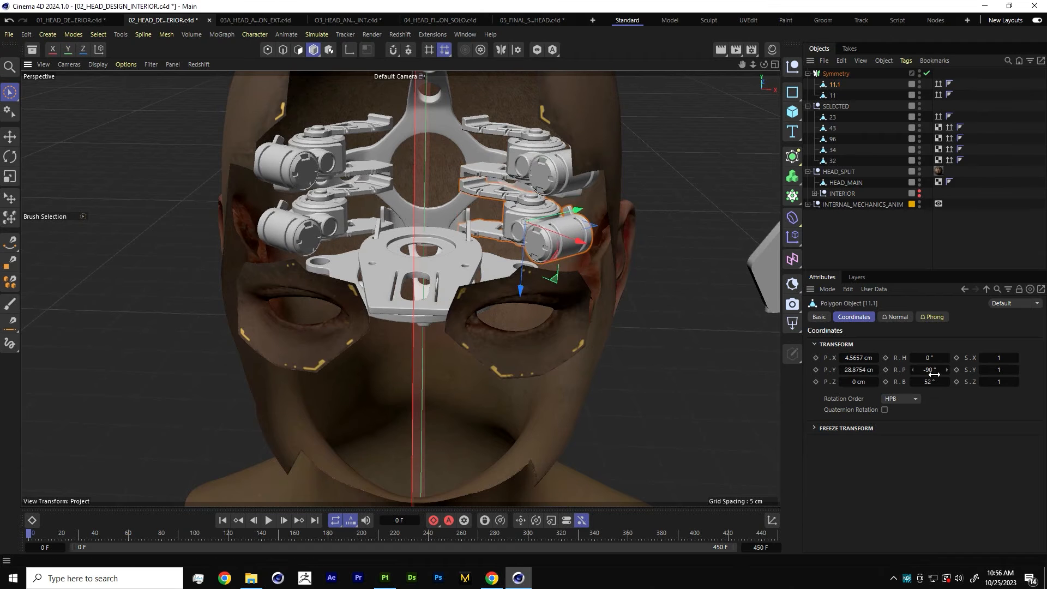
pyautogui.moveTo(911, 381); pyautogui.dragTo(916, 381)
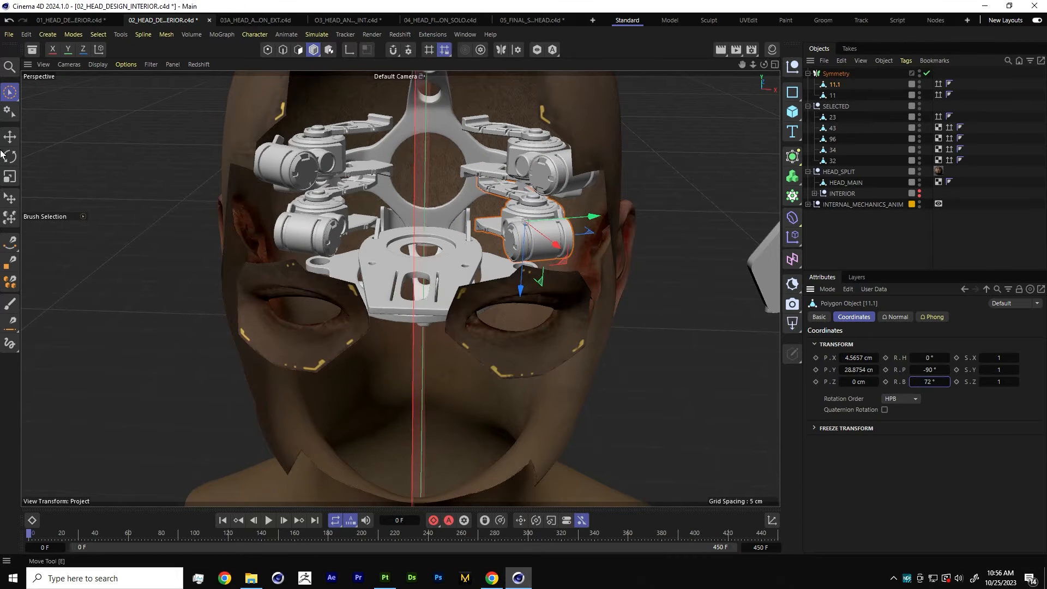
# Scale down the duplicated part 11.1 and reposition it beside the lower part of the cross-shaped bracket.
pyautogui.click(9, 177)
pyautogui.moveTo(491, 202); pyautogui.dragTo(458, 204)
pyautogui.press('e')
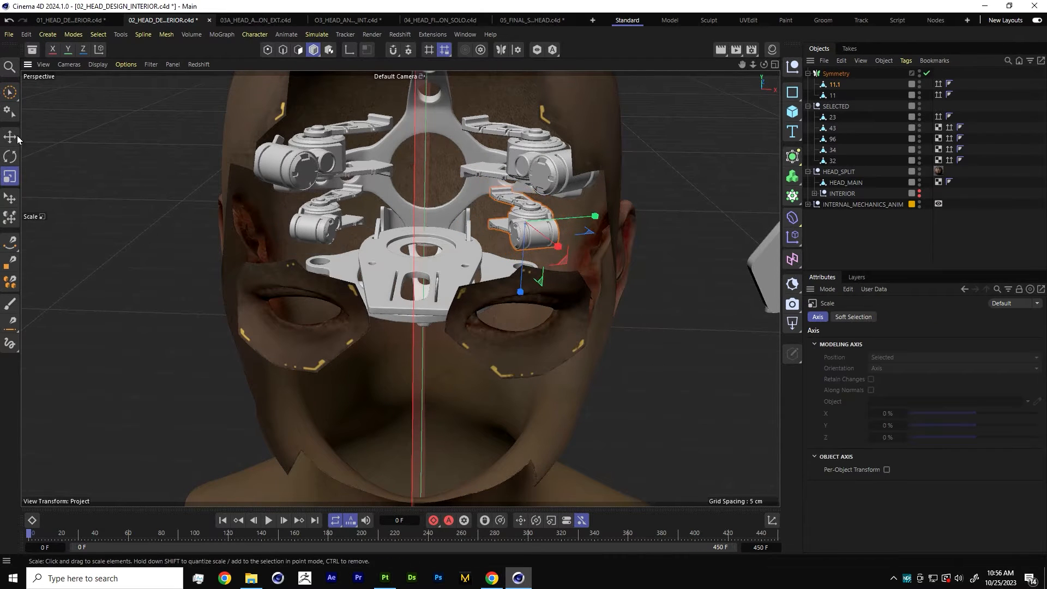
pyautogui.moveTo(541, 273); pyautogui.dragTo(453, 205)
pyautogui.keyDown('alt'); pyautogui.moveTo(452, 201); pyautogui.dragTo(422, 263, button='right'); pyautogui.keyUp('alt')
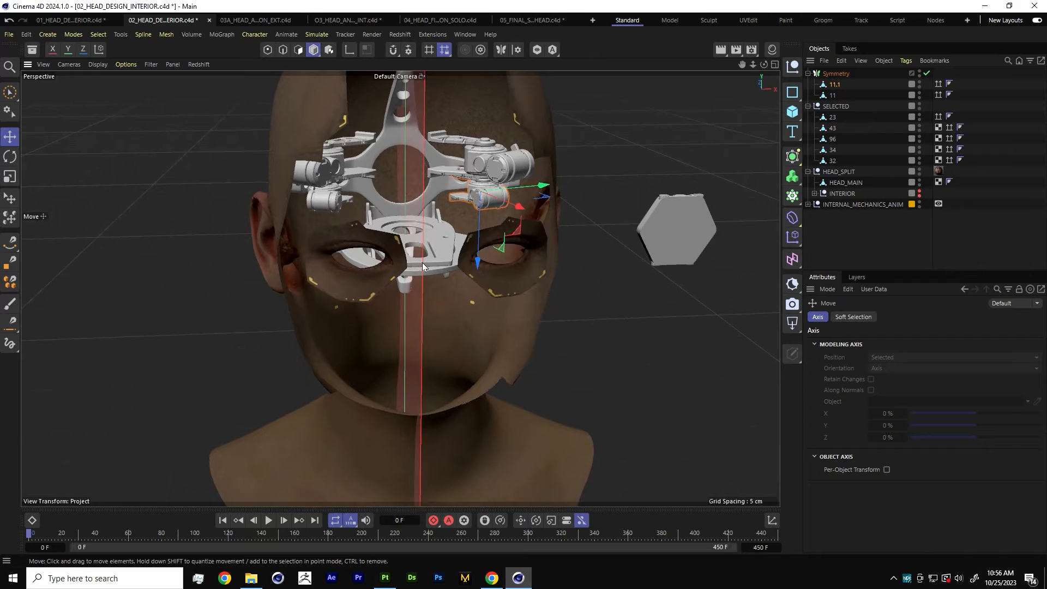
pyautogui.keyDown('alt'); pyautogui.moveTo(422, 263); pyautogui.dragTo(431, 229); pyautogui.keyUp('alt')
# Delete the Symmetry generator and the SELECTED group together with all their parts.
pyautogui.click(833, 75)
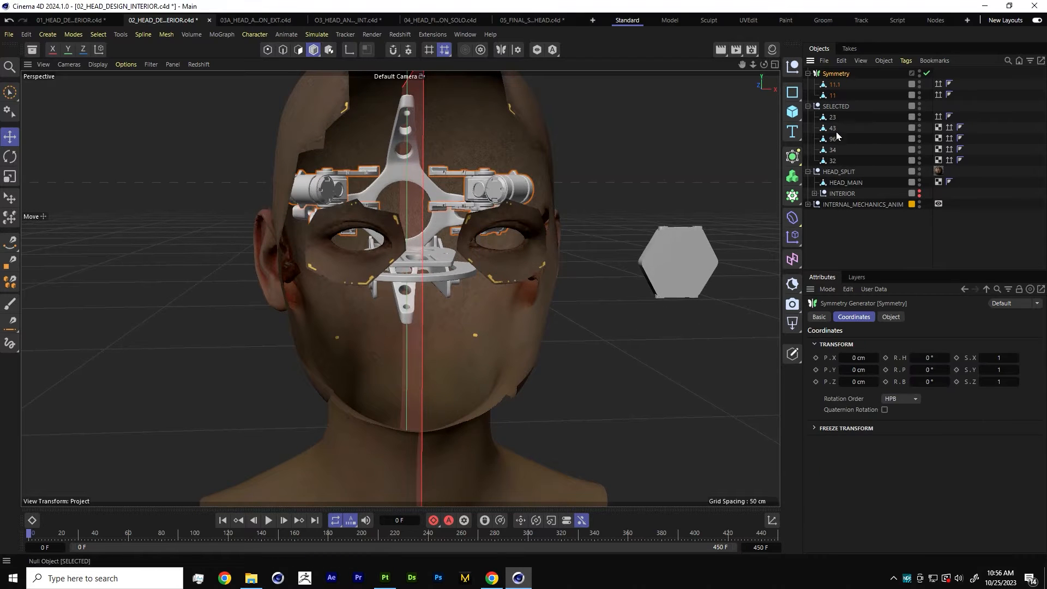
pyautogui.keyDown('shift'); pyautogui.click(831, 161); pyautogui.keyUp('shift')
pyautogui.press('Delete')
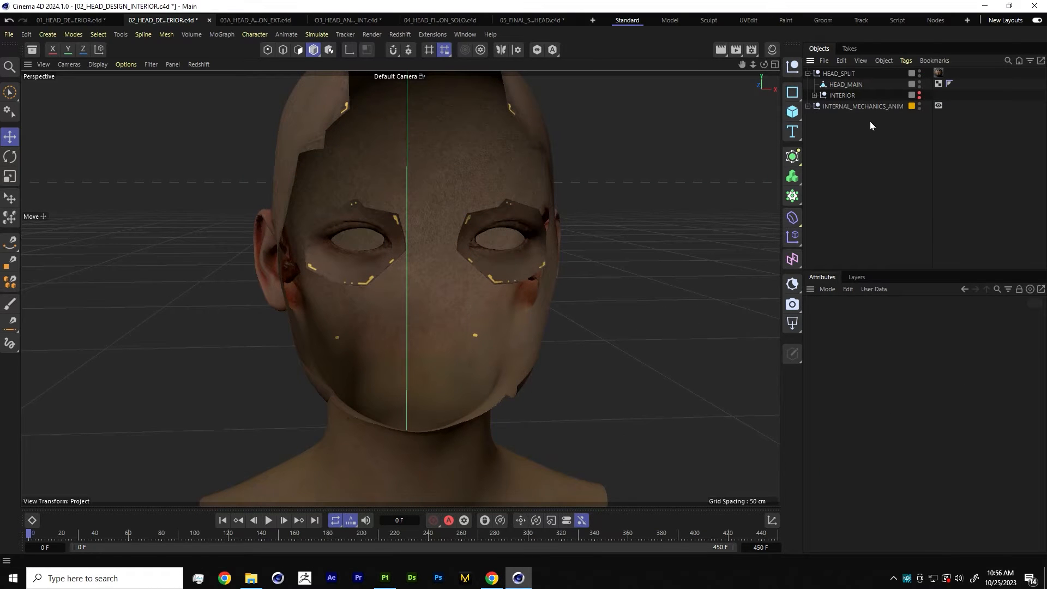
# Turn on viewport visibility, rendering, animation and generators for the INTERNAL_ANIM layer.
pyautogui.click(858, 277)
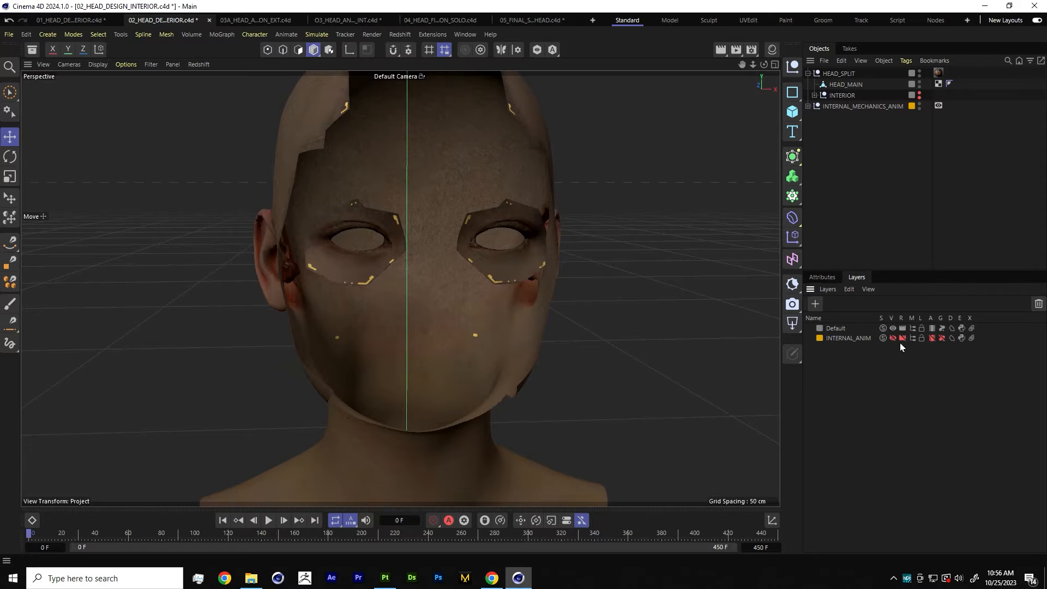
pyautogui.click(894, 338)
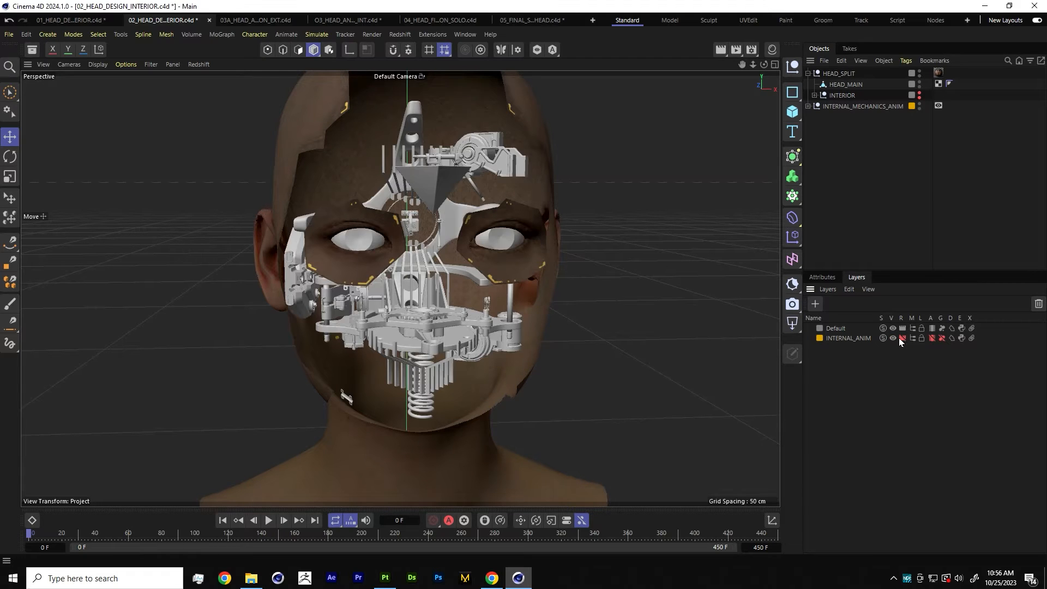
pyautogui.click(941, 338)
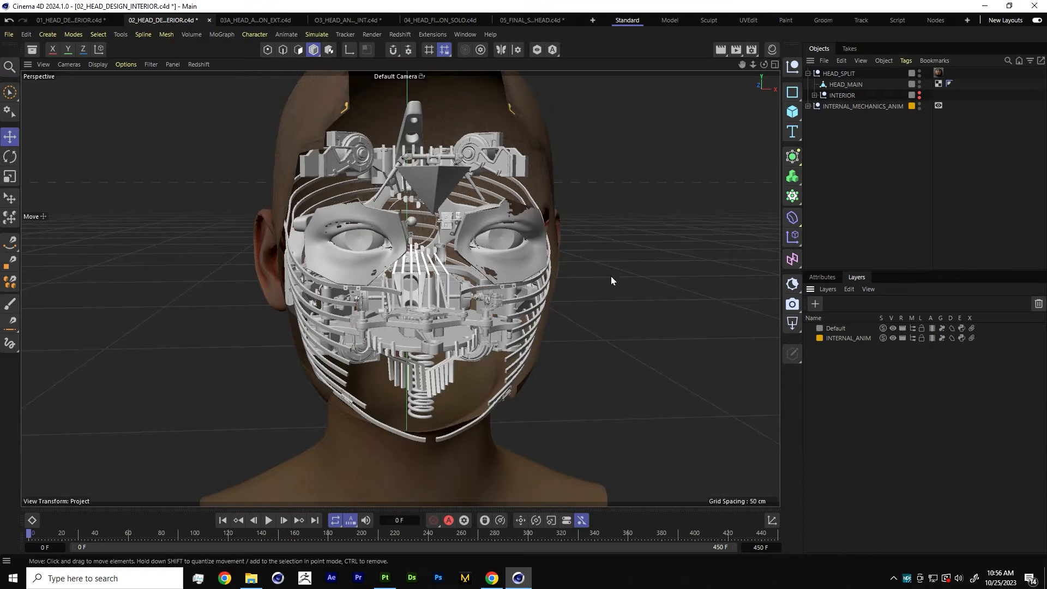
# Examine the assembled internal mechanics around the eyes, ribs, jaw and spring from several angles.
pyautogui.keyDown('alt'); pyautogui.moveTo(404, 299); pyautogui.dragTo(388, 267); pyautogui.keyUp('alt')
pyautogui.scroll(4, 422, 290)
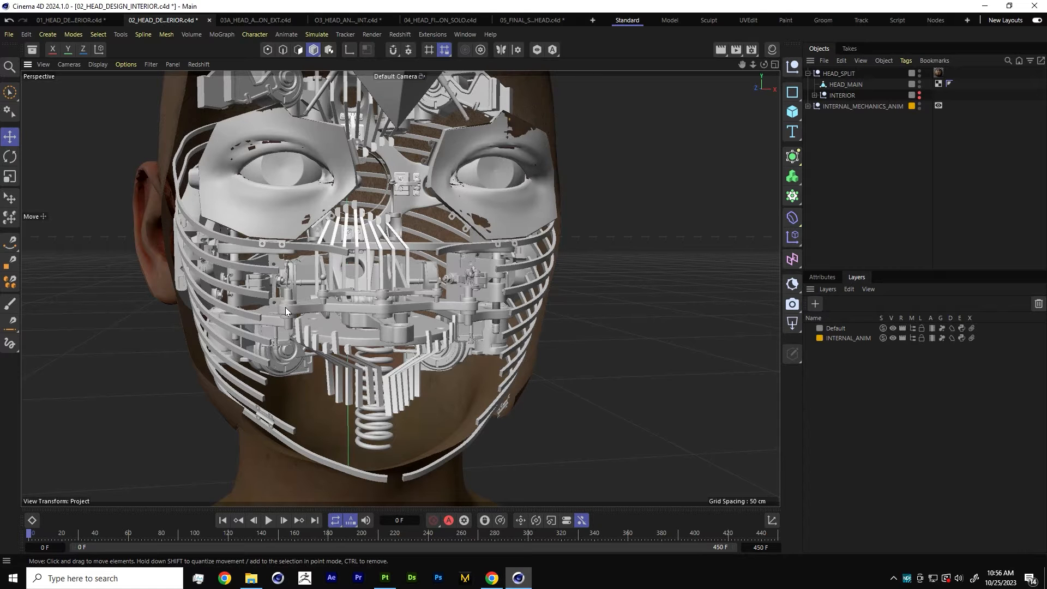
pyautogui.moveTo(285, 306)
pyautogui.keyDown('alt'); pyautogui.mouseDown()
pyautogui.moveTo(239, 293)
pyautogui.moveTo(280, 300)
pyautogui.moveTo(257, 302)
pyautogui.mouseUp(); pyautogui.keyUp('alt')
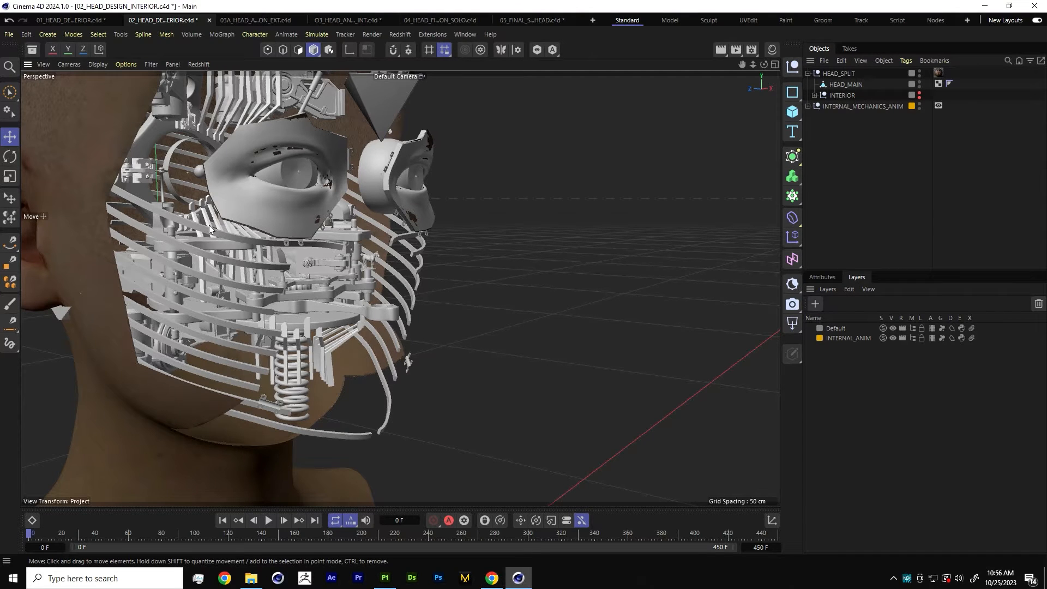
pyautogui.keyDown('alt'); pyautogui.moveTo(317, 280); pyautogui.dragTo(302, 223); pyautogui.keyUp('alt')
pyautogui.middleClick(298, 234)
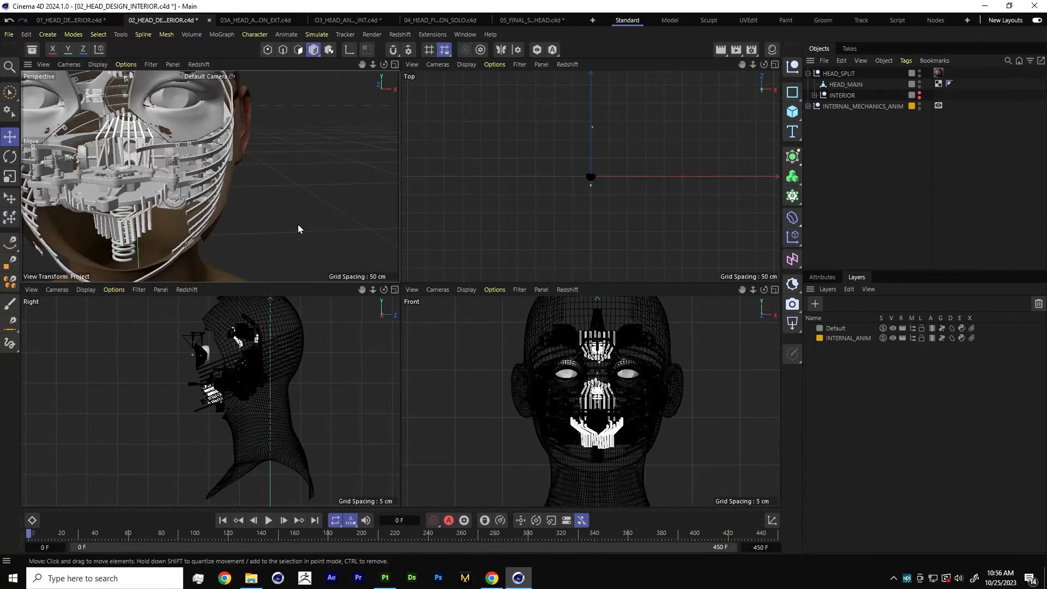
pyautogui.click(395, 64)
pyautogui.keyDown('alt'); pyautogui.moveTo(295, 256); pyautogui.dragTo(433, 158, button='middle'); pyautogui.keyUp('alt')
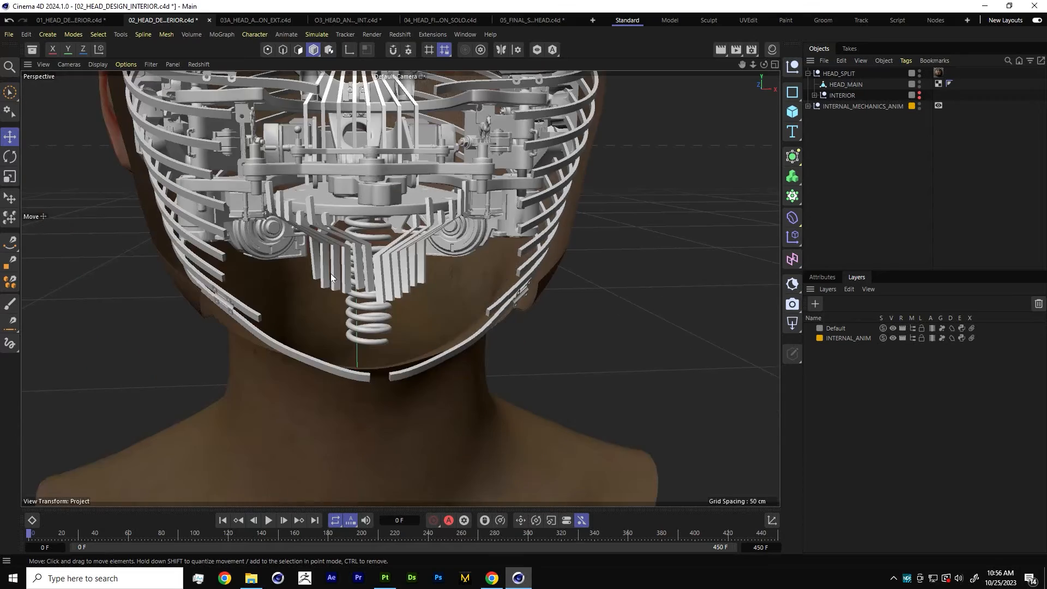
pyautogui.keyDown('alt'); pyautogui.moveTo(327, 270); pyautogui.dragTo(354, 293); pyautogui.keyUp('alt')
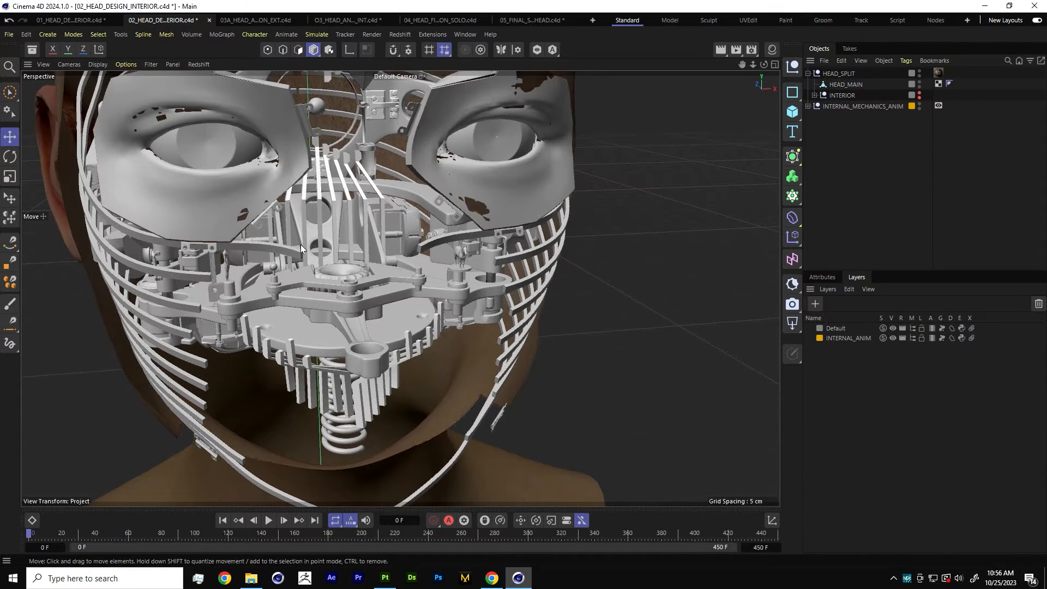
pyautogui.keyDown('alt'); pyautogui.moveTo(300, 244); pyautogui.dragTo(347, 188); pyautogui.keyUp('alt')
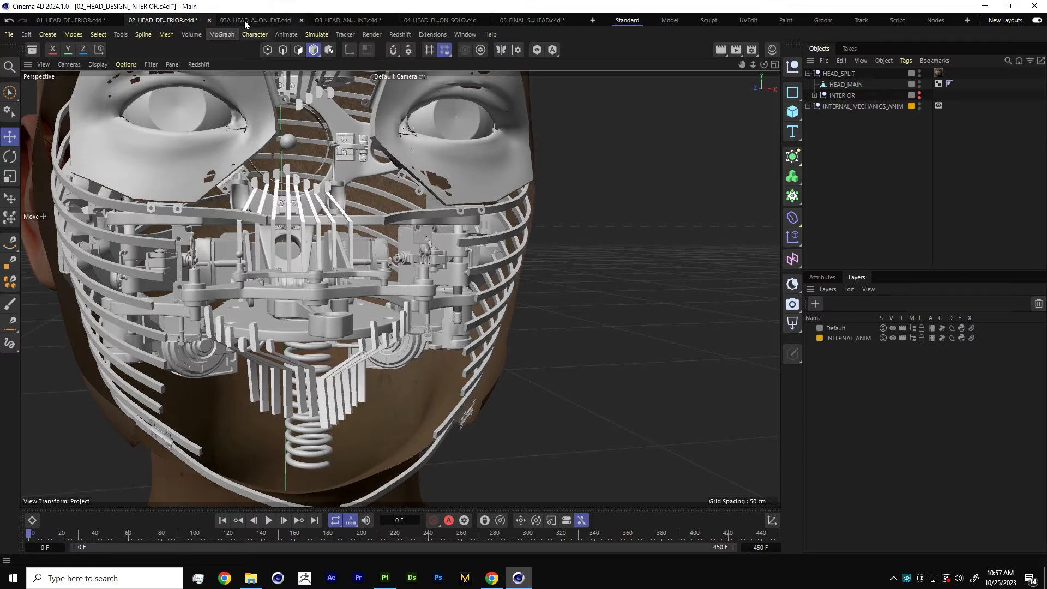
# Switch to the 03A_HEAD_ANIMATION_EXT document.
pyautogui.click(272, 20)
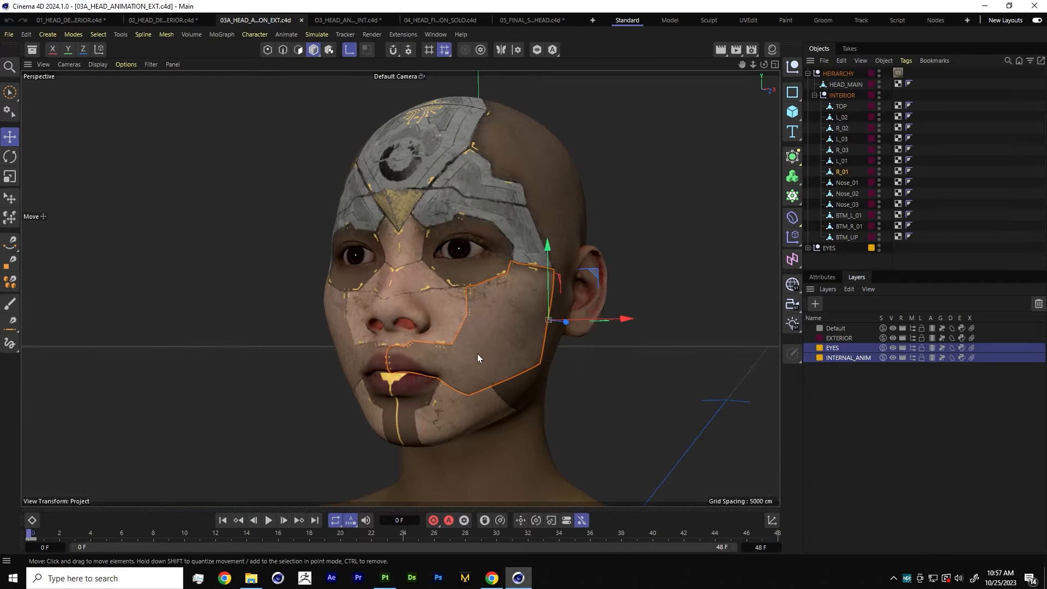
# Record a starting keyframe for the TOP head piece's pitch rotation at 0° on frame 0.
pyautogui.keyDown('alt'); pyautogui.moveTo(449, 273); pyautogui.dragTo(383, 267); pyautogui.keyUp('alt')
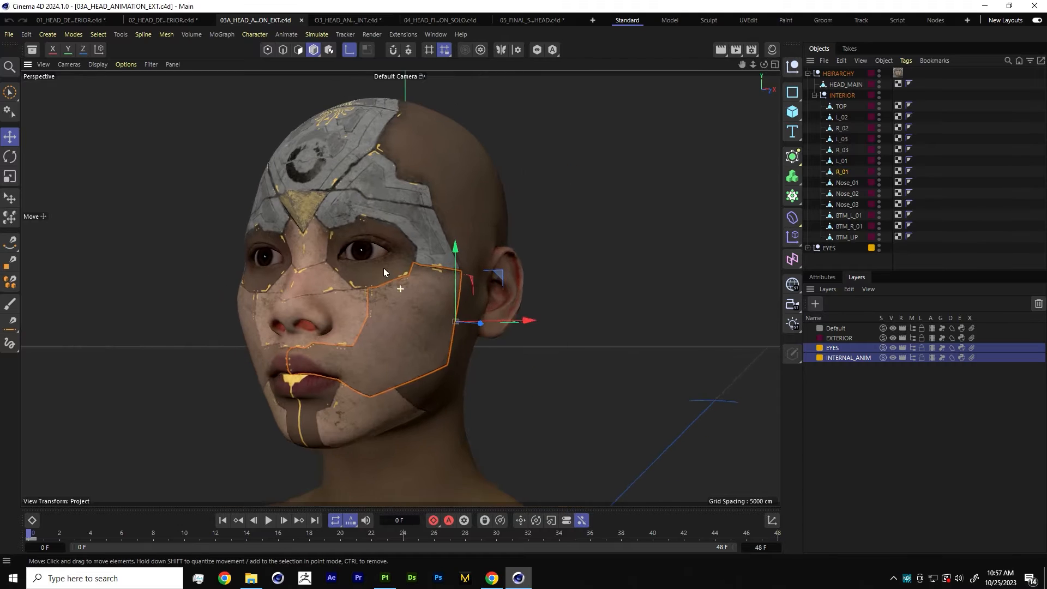
pyautogui.moveTo(375, 310)
pyautogui.keyDown('alt'); pyautogui.mouseDown()
pyautogui.moveTo(367, 333)
pyautogui.moveTo(379, 330)
pyautogui.mouseUp(); pyautogui.keyUp('alt')
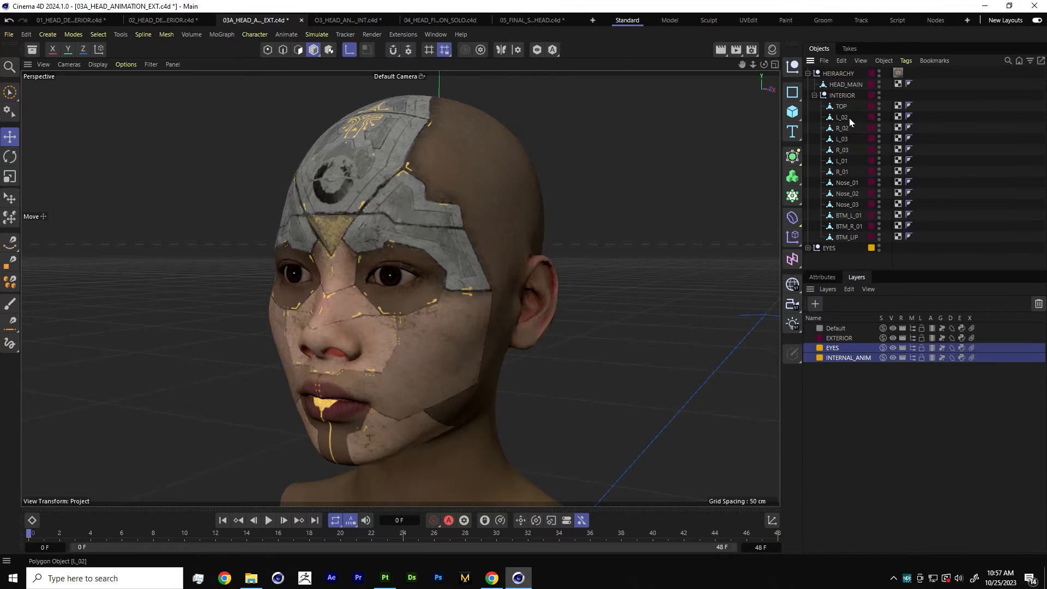
pyautogui.click(842, 107)
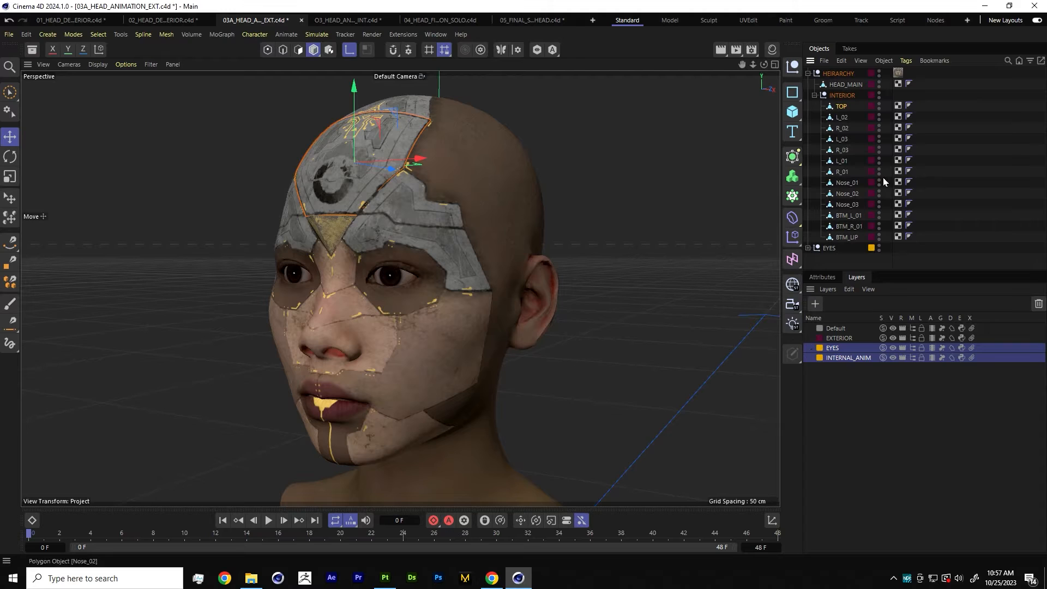
pyautogui.click(882, 258)
pyautogui.click(842, 109)
pyautogui.click(831, 278)
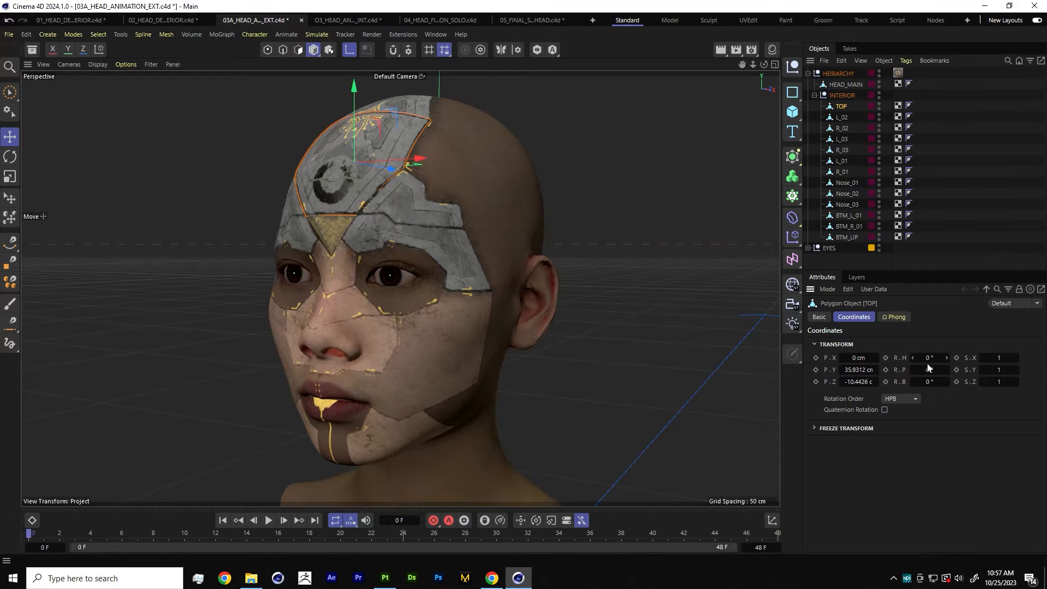
pyautogui.keyDown('alt'); pyautogui.moveTo(299, 342); pyautogui.dragTo(376, 302); pyautogui.keyUp('alt')
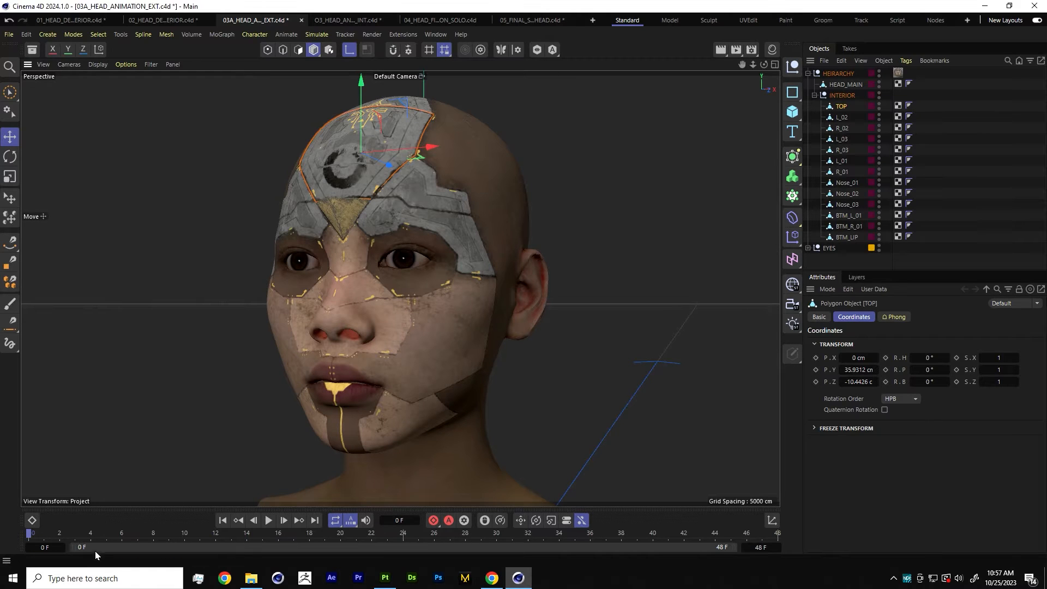
pyautogui.moveTo(930, 368); pyautogui.dragTo(925, 367)
pyautogui.hotkey('ctrl', 'z')
pyautogui.click(885, 370)
# Set the TOP piece's pitch rotation to -16° at frame 4 and keyframe it.
pyautogui.moveTo(29, 536); pyautogui.dragTo(94, 539)
pyautogui.moveTo(927, 372); pyautogui.dragTo(926, 375)
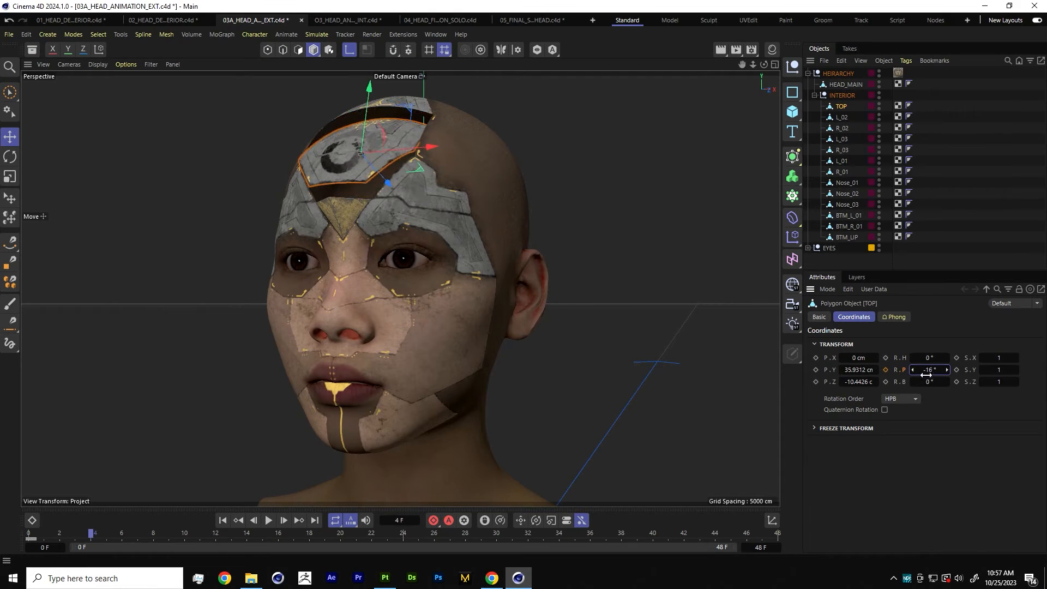
pyautogui.click(886, 370)
# Swing L_02 open by its heading rotation and set R_02's heading to -18°, keyframing both at frame 4.
pyautogui.click(841, 117)
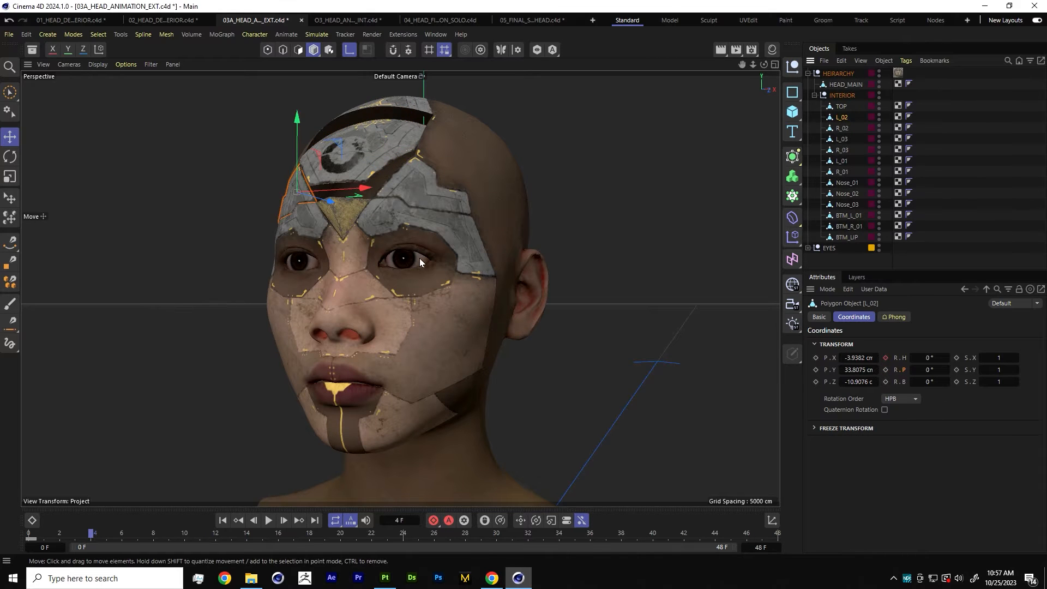
pyautogui.keyDown('alt'); pyautogui.moveTo(420, 257); pyautogui.dragTo(475, 246); pyautogui.keyUp('alt')
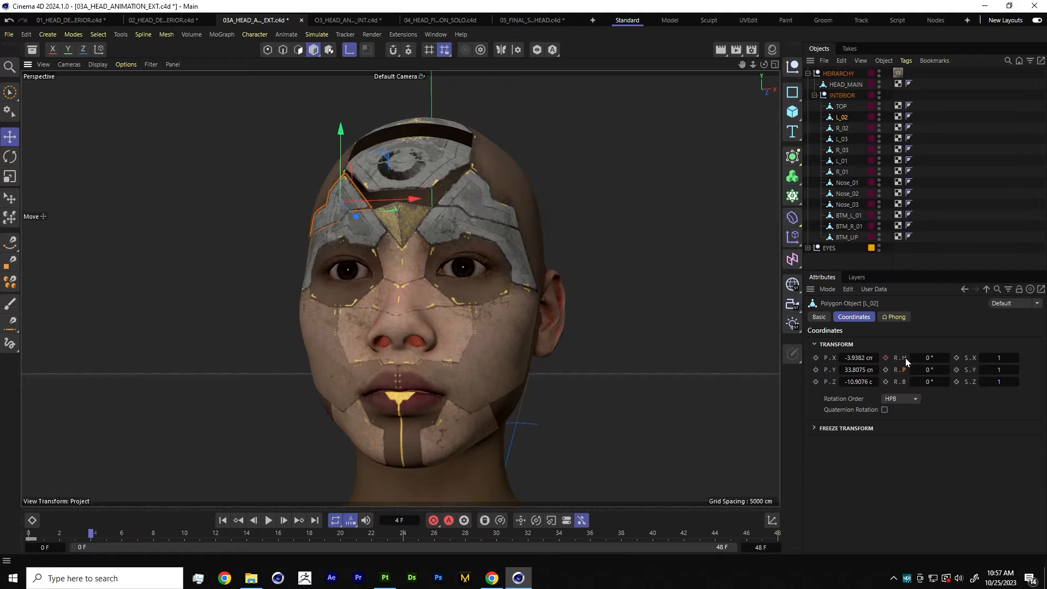
pyautogui.moveTo(924, 358); pyautogui.dragTo(924, 358)
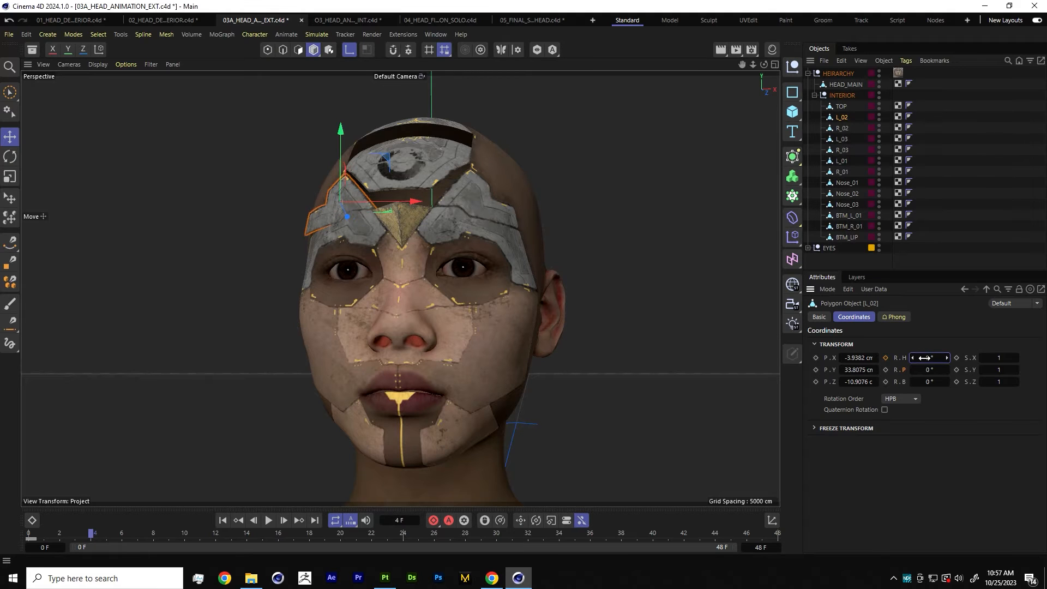
pyautogui.click(886, 358)
pyautogui.click(841, 128)
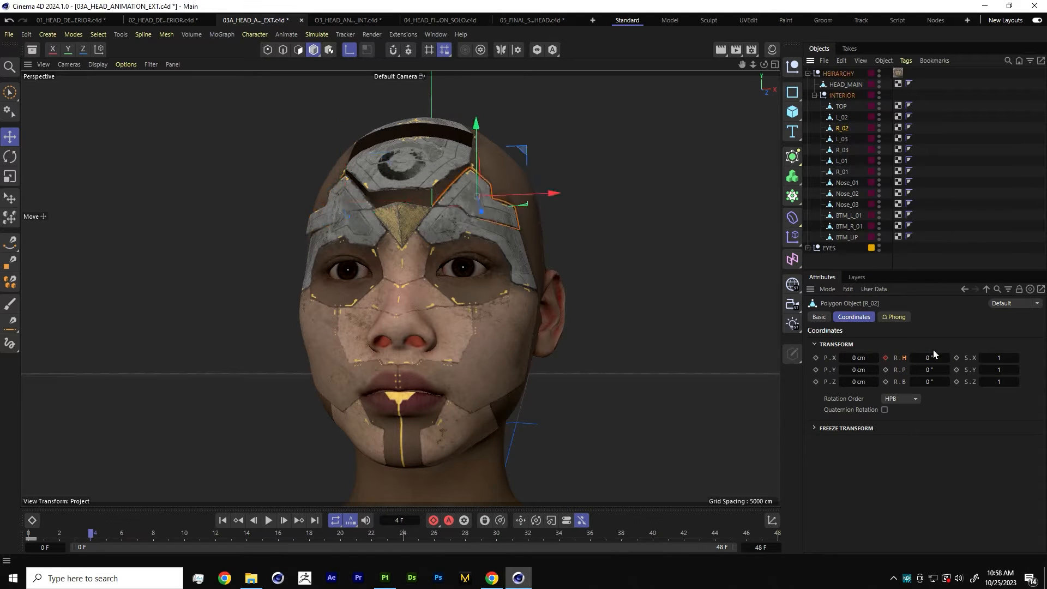
pyautogui.moveTo(929, 358); pyautogui.dragTo(924, 357)
pyautogui.click(886, 358)
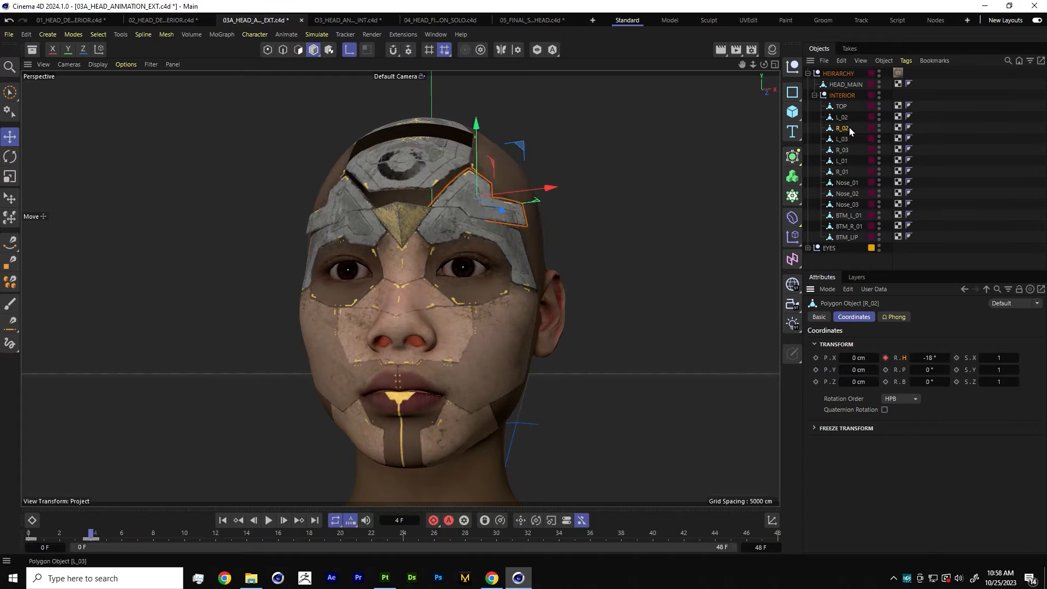
# Keyframe the heading rotation of L_03 at -7° and R_03 at 8° on frame 4.
pyautogui.click(841, 139)
pyautogui.moveTo(922, 356); pyautogui.dragTo(915, 356)
pyautogui.click(886, 358)
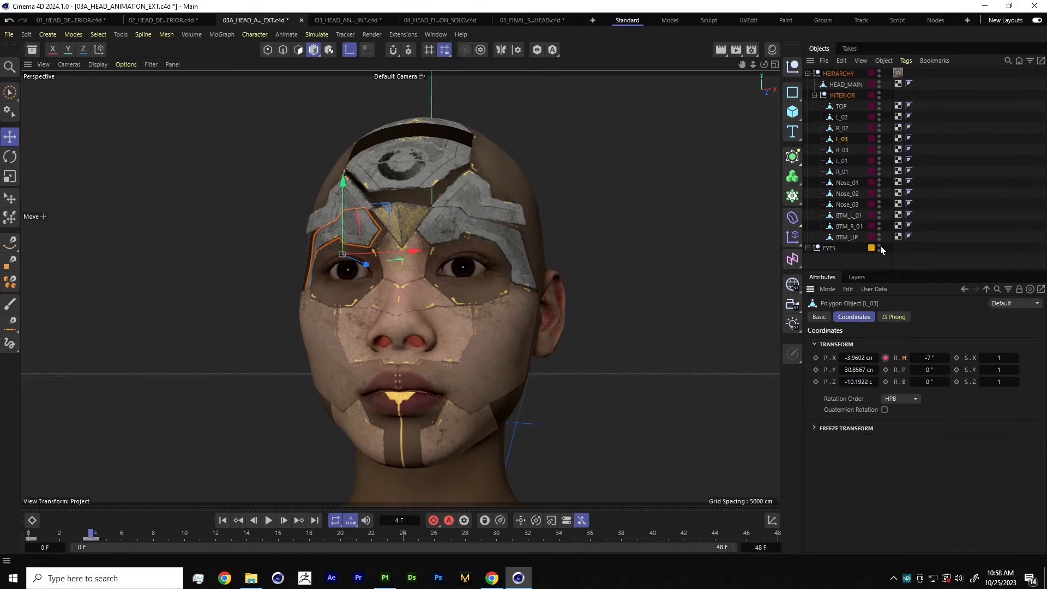
pyautogui.click(842, 150)
pyautogui.moveTo(926, 358); pyautogui.dragTo(933, 358)
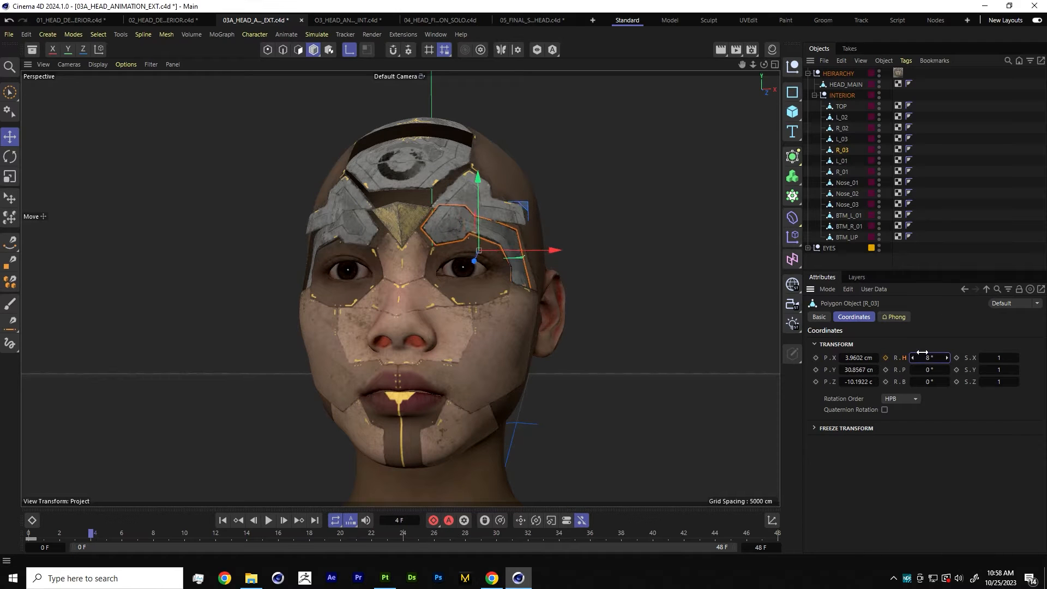
pyautogui.click(886, 358)
# Open the cheek pieces at frame 4 by keyframing L_01's heading at -41.9° and R_01's heading at 31°.
pyautogui.keyDown('alt'); pyautogui.moveTo(479, 277); pyautogui.dragTo(502, 241, button='middle'); pyautogui.keyUp('alt')
pyautogui.keyDown('alt'); pyautogui.moveTo(434, 234); pyautogui.dragTo(440, 242); pyautogui.keyUp('alt')
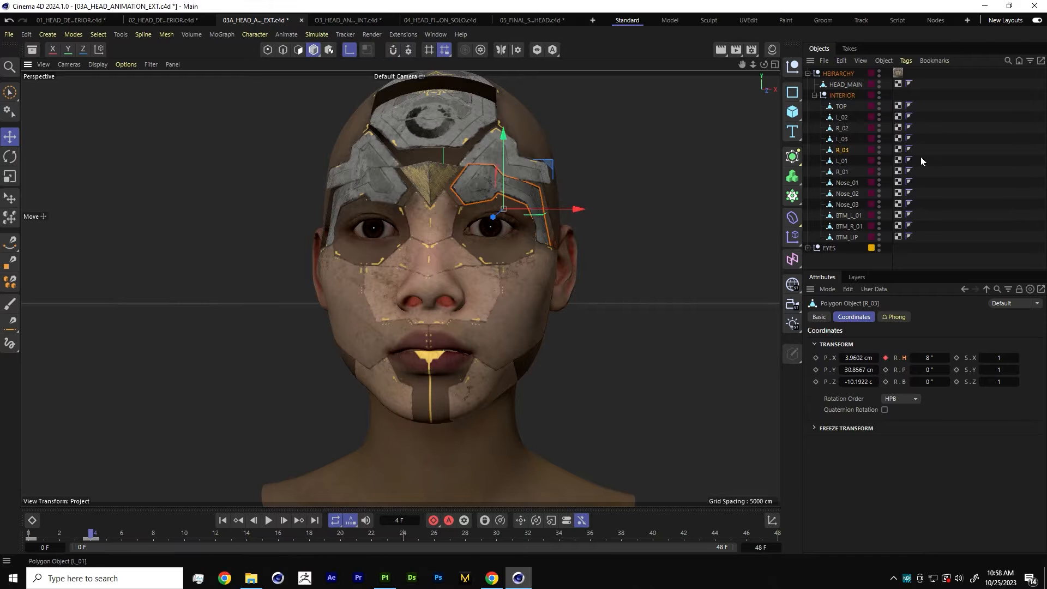
pyautogui.click(842, 161)
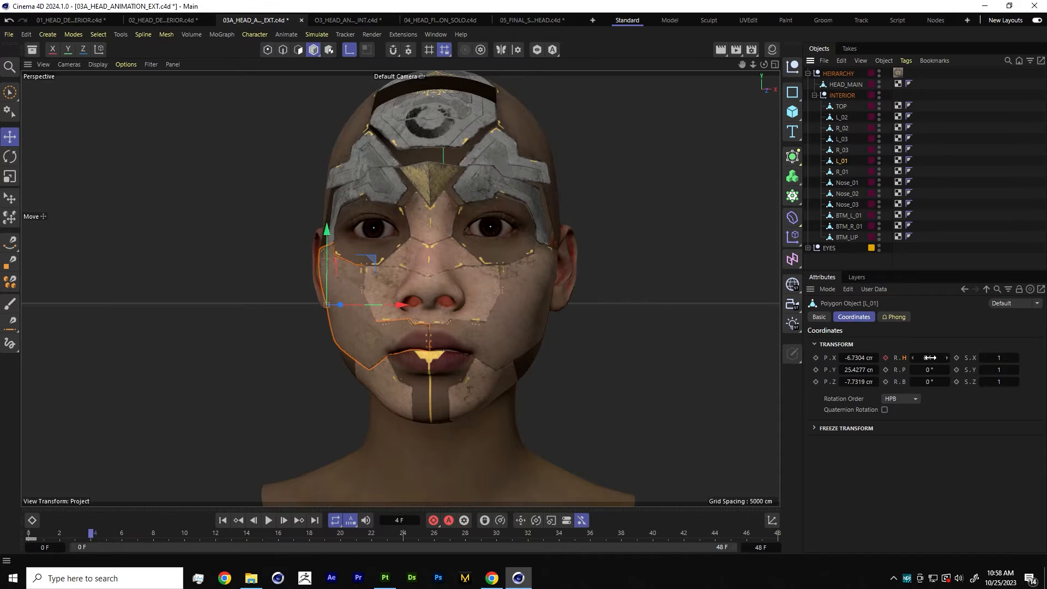
pyautogui.moveTo(930, 358); pyautogui.dragTo(898, 364)
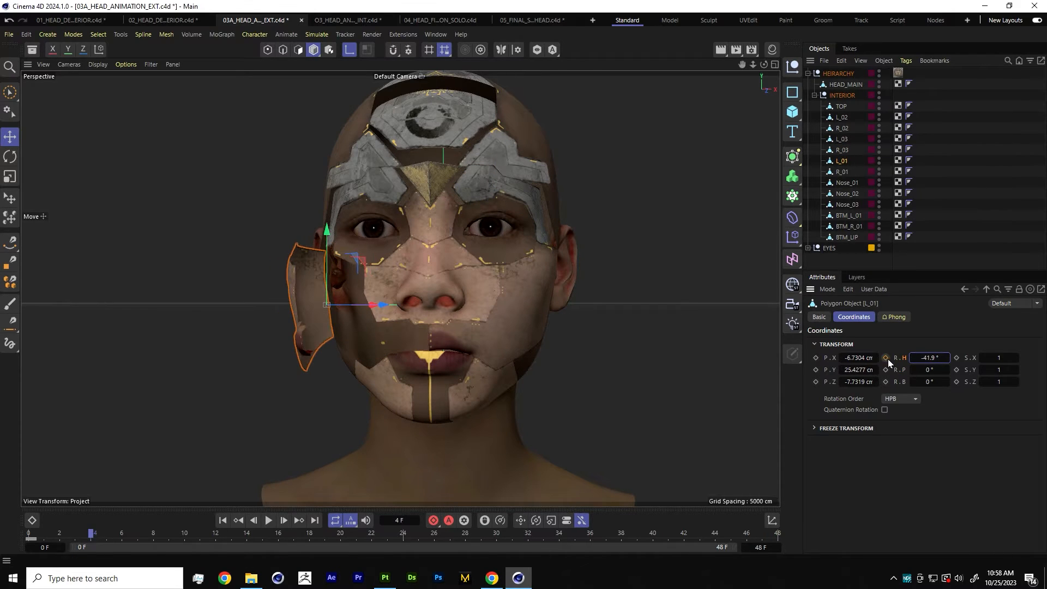
pyautogui.click(842, 172)
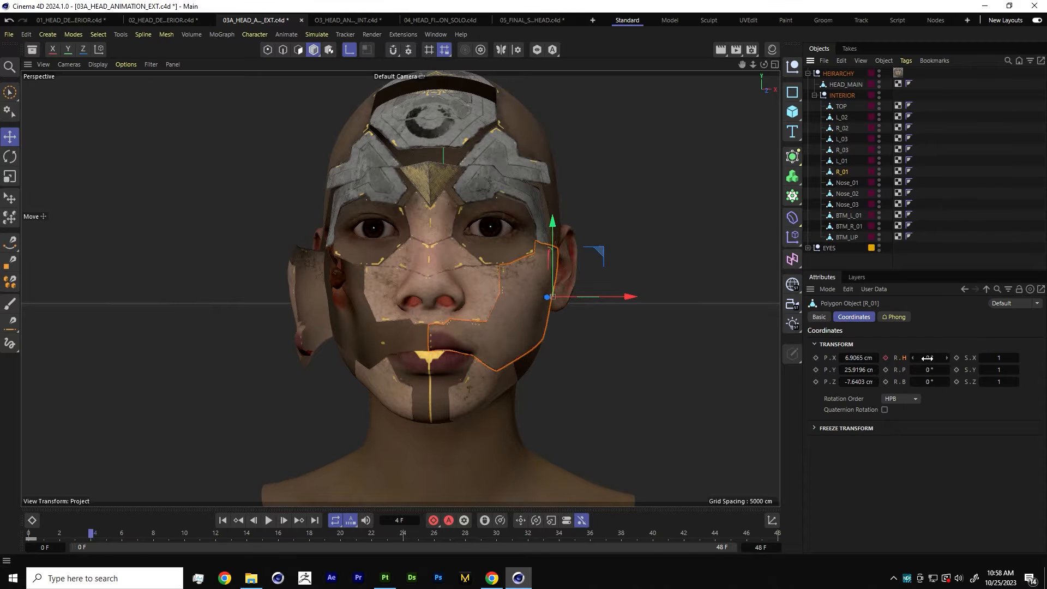
pyautogui.moveTo(927, 358); pyautogui.dragTo(928, 357)
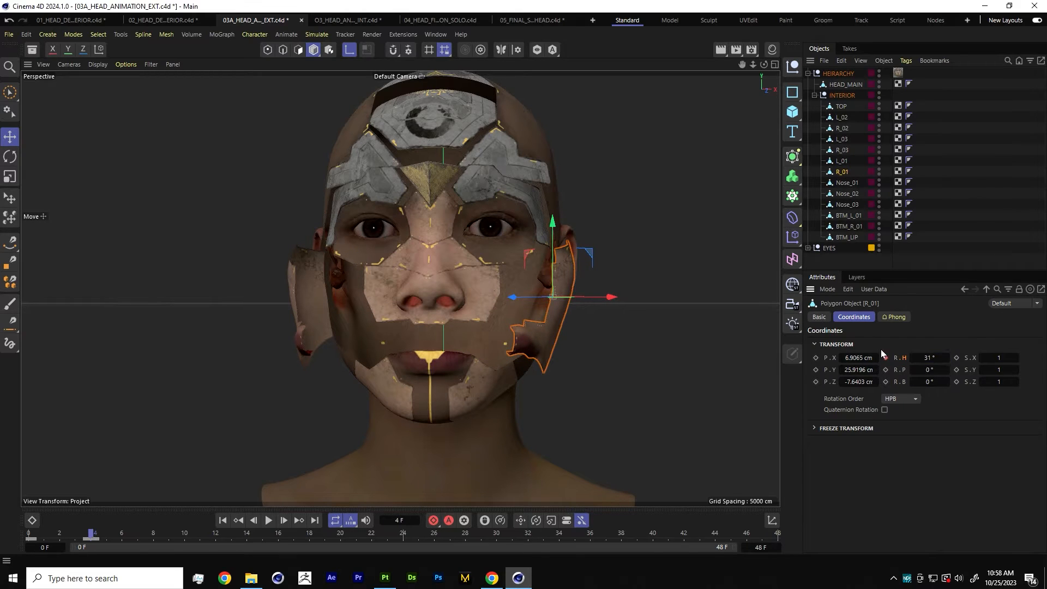
# Keyframe BTM_L_01 on frame 4 with a heading of -18° and a pitch of 23°.
pyautogui.click(848, 216)
pyautogui.scroll(3, 486, 281)
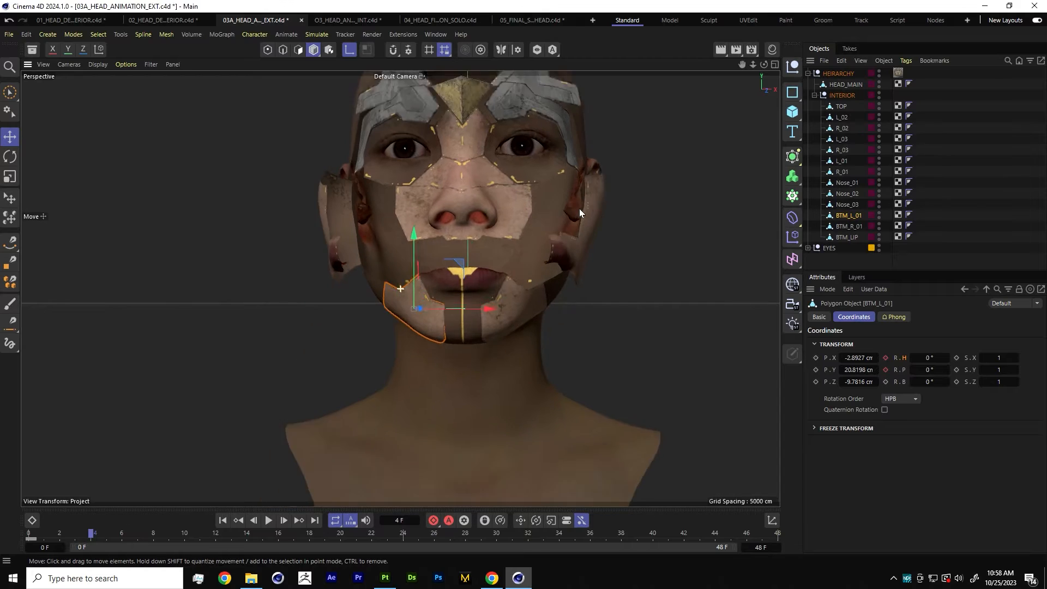
pyautogui.moveTo(928, 369); pyautogui.dragTo(899, 372)
pyautogui.click(885, 370)
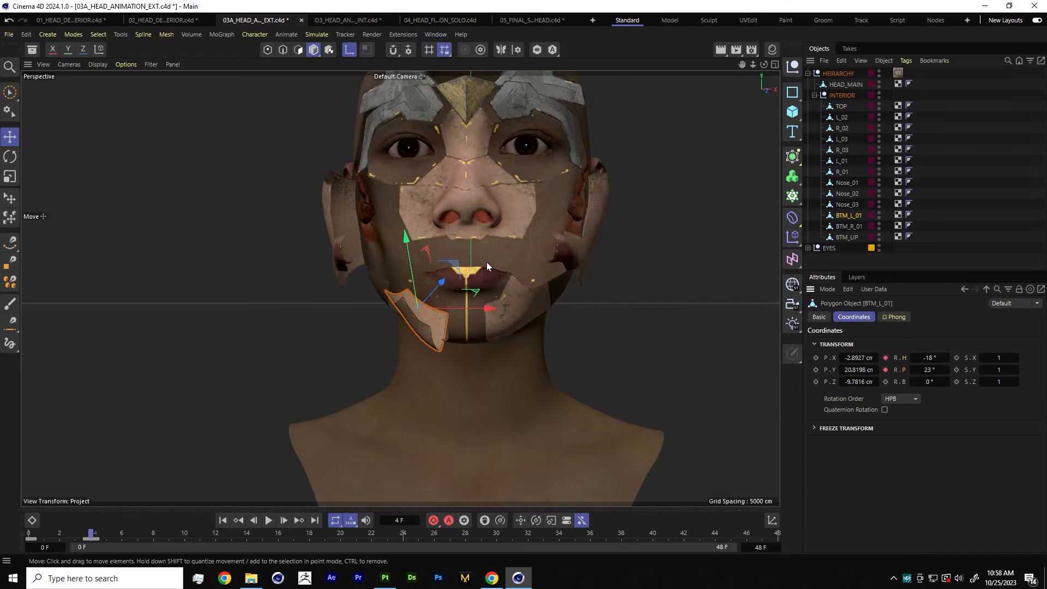
# Keyframe BTM_R_01 on frame 4 with a heading of 12° and a pitch of 20°.
pyautogui.keyDown('alt'); pyautogui.moveTo(487, 262); pyautogui.dragTo(349, 295); pyautogui.keyUp('alt')
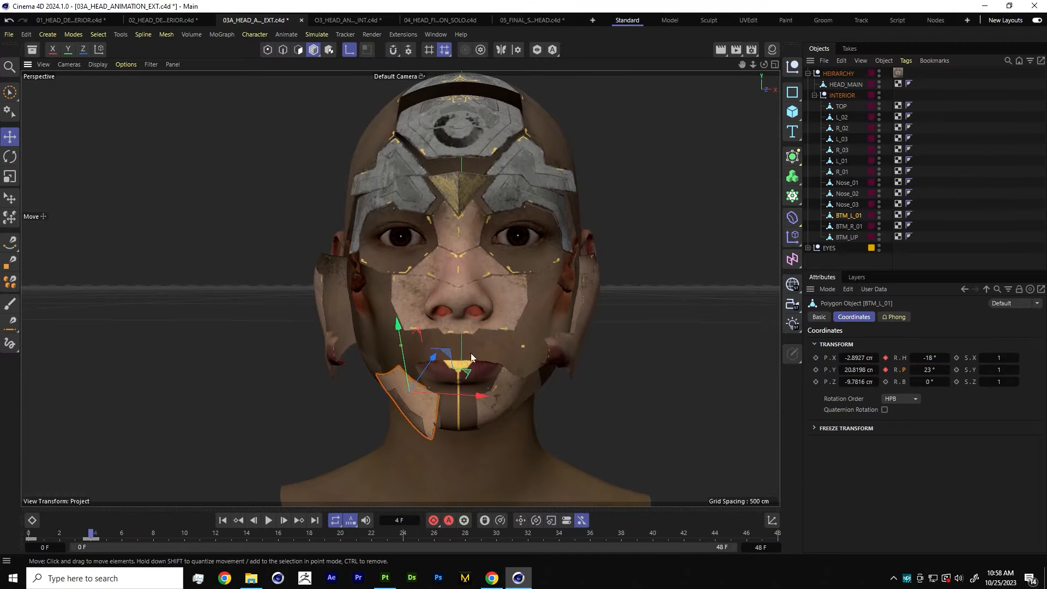
pyautogui.click(848, 226)
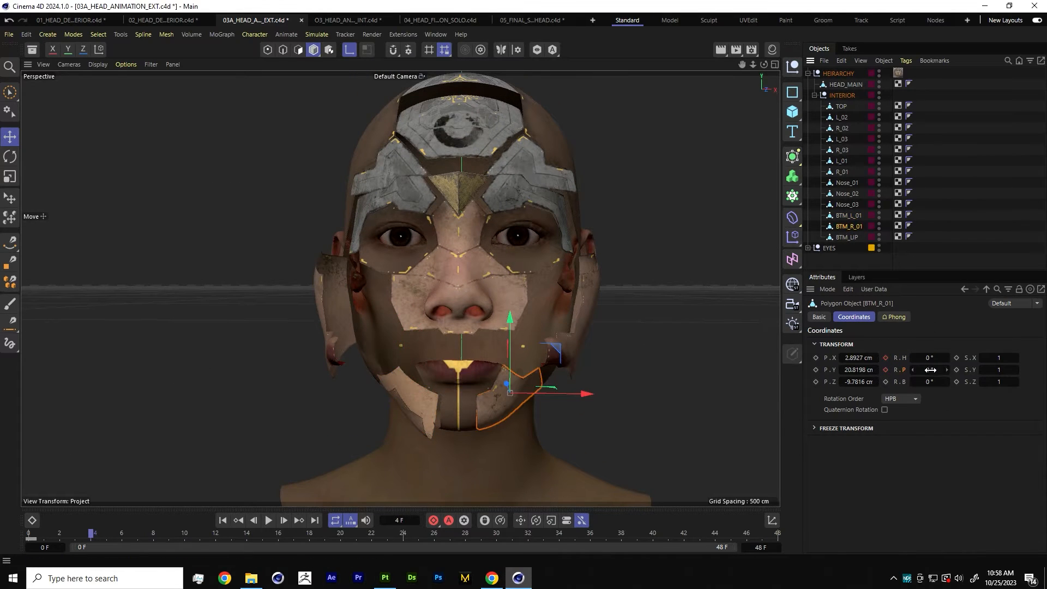
pyautogui.moveTo(930, 370)
pyautogui.mouseDown()
pyautogui.moveTo(947, 369)
pyautogui.moveTo(923, 359)
pyautogui.mouseUp()
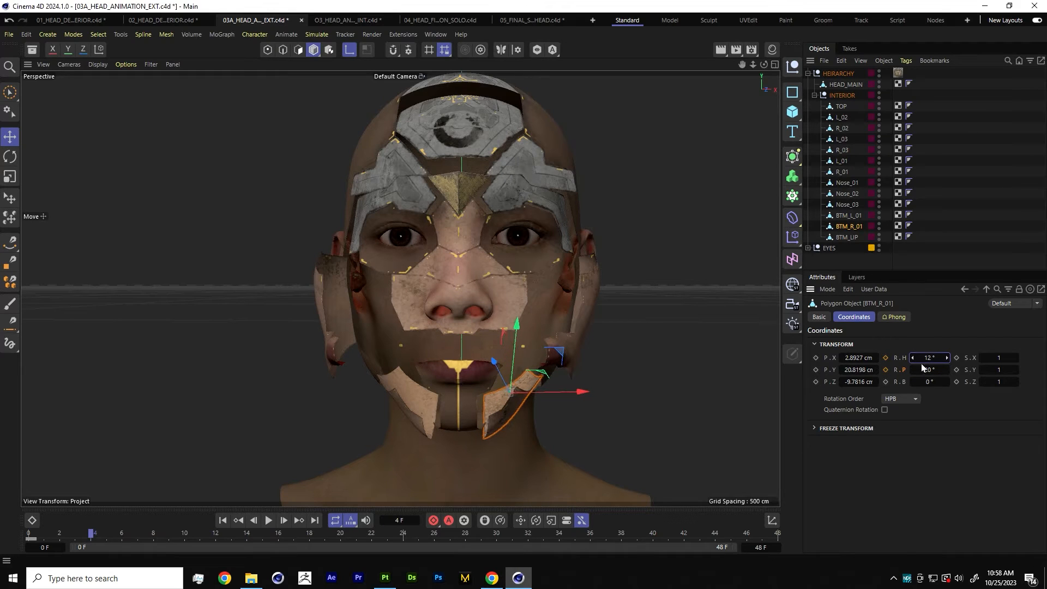
pyautogui.click(886, 358)
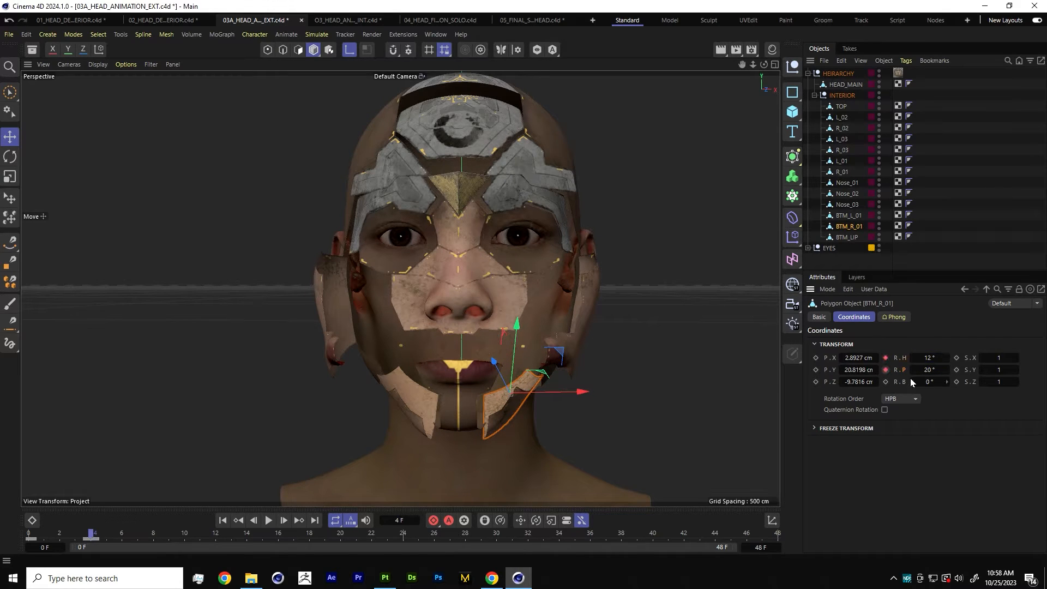
# Keyframe BTM_LIP's pitch rotation at 31° on frame 4 and check the opened pieces.
pyautogui.click(846, 236)
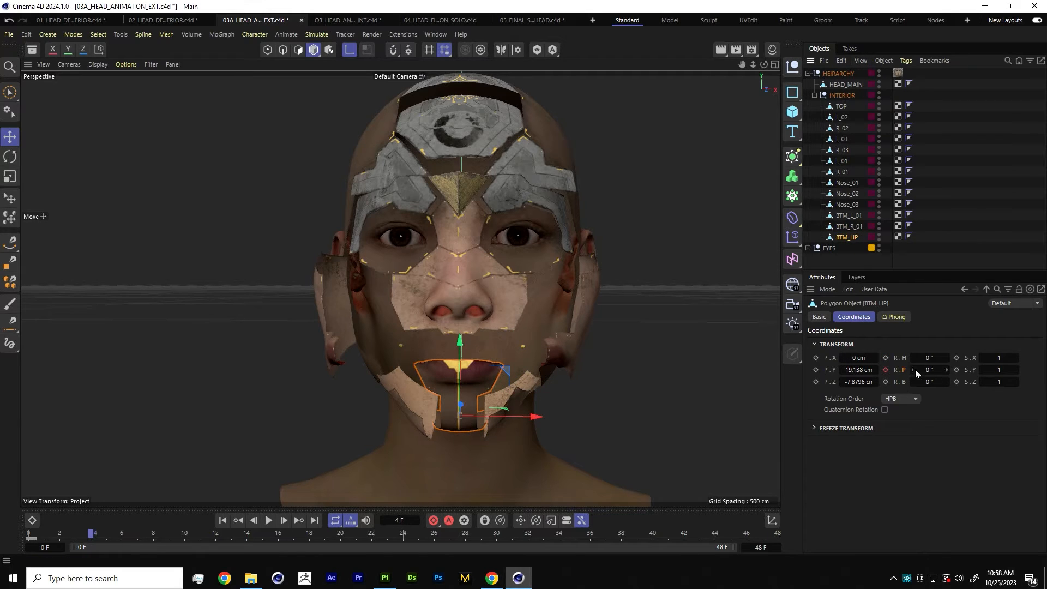
pyautogui.moveTo(915, 368); pyautogui.dragTo(814, 391)
pyautogui.click(885, 370)
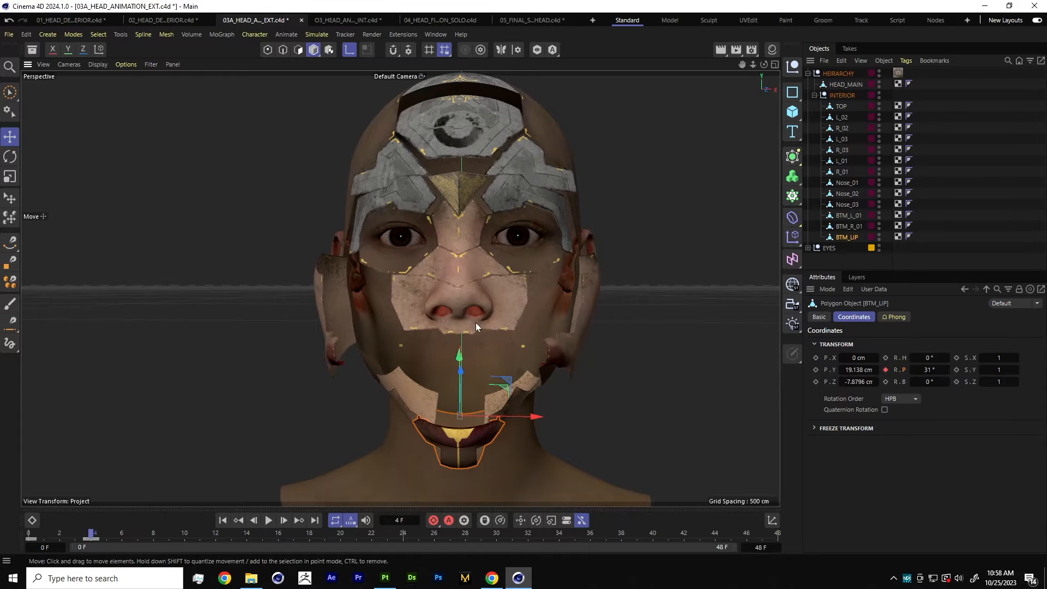
pyautogui.keyDown('alt'); pyautogui.moveTo(475, 323); pyautogui.dragTo(437, 326); pyautogui.keyUp('alt')
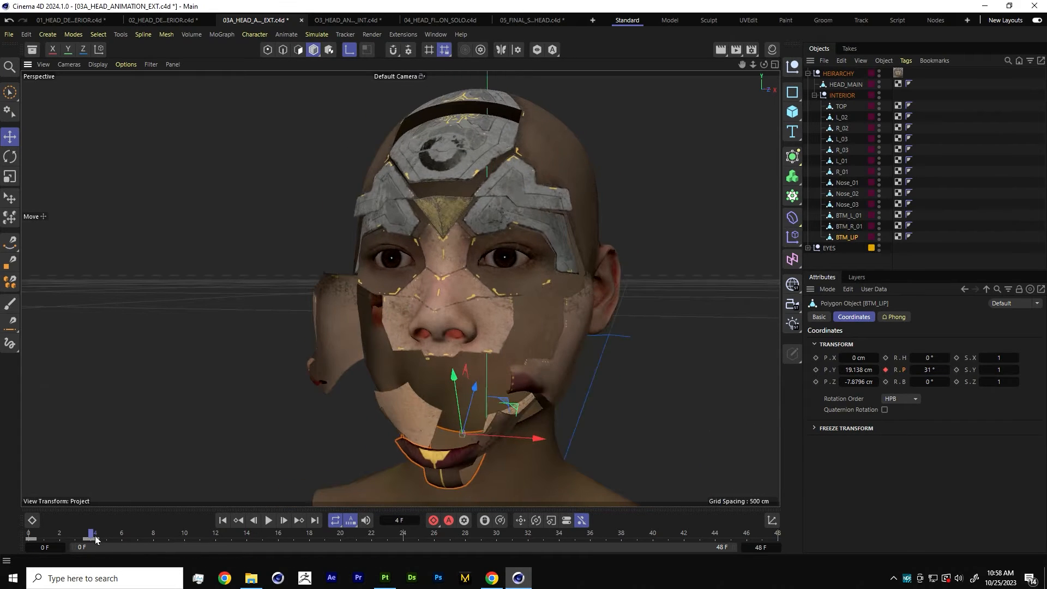
pyautogui.moveTo(91, 537)
pyautogui.mouseDown()
pyautogui.moveTo(39, 536)
pyautogui.moveTo(92, 536)
pyautogui.mouseUp()
# Nest the nose pieces into a chain, with Nose_01 under Nose_02 and Nose_02 under Nose_03.
pyautogui.click(846, 182)
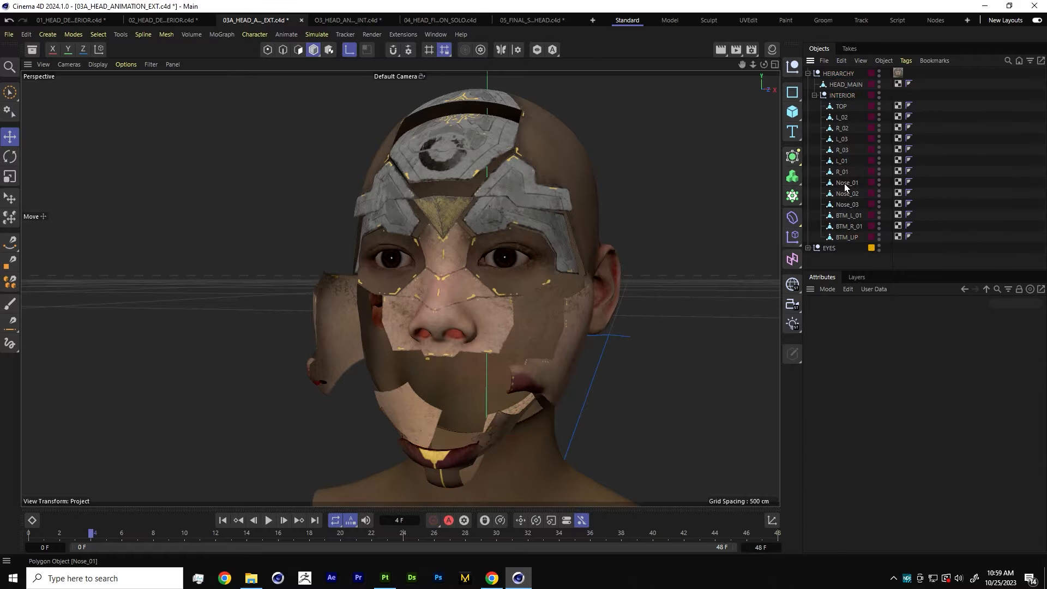
pyautogui.keyDown('alt'); pyautogui.moveTo(463, 284); pyautogui.dragTo(448, 236); pyautogui.keyUp('alt')
pyautogui.keyDown('alt'); pyautogui.moveTo(509, 256); pyautogui.dragTo(461, 240); pyautogui.keyUp('alt')
pyautogui.scroll(3, 461, 240)
pyautogui.keyDown('alt'); pyautogui.moveTo(461, 240); pyautogui.dragTo(407, 303, button='middle'); pyautogui.keyUp('alt')
pyautogui.keyDown('alt'); pyautogui.moveTo(407, 303); pyautogui.dragTo(562, 293); pyautogui.keyUp('alt')
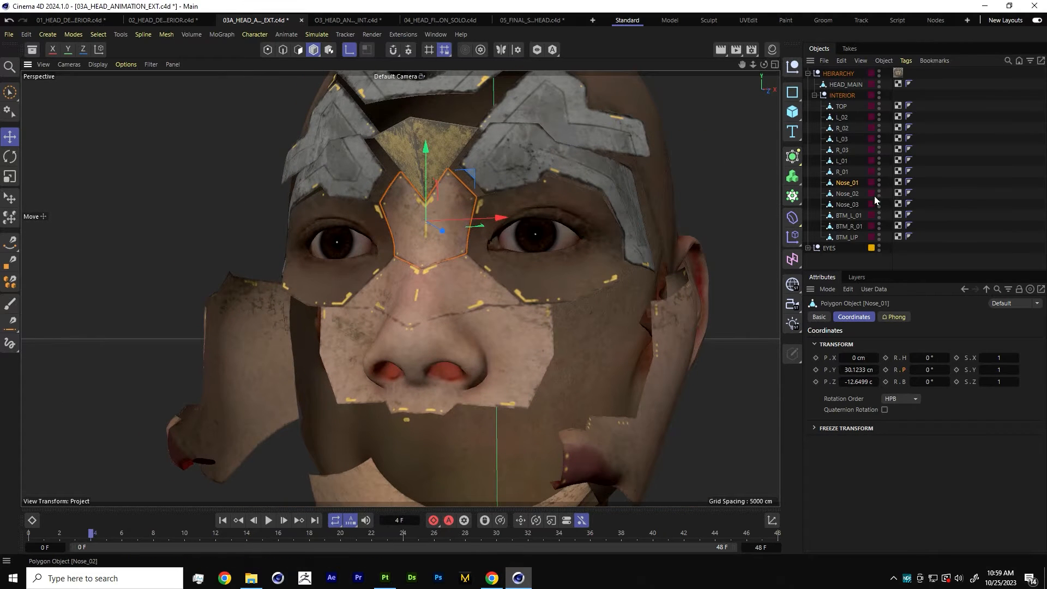
pyautogui.moveTo(848, 186); pyautogui.dragTo(847, 205)
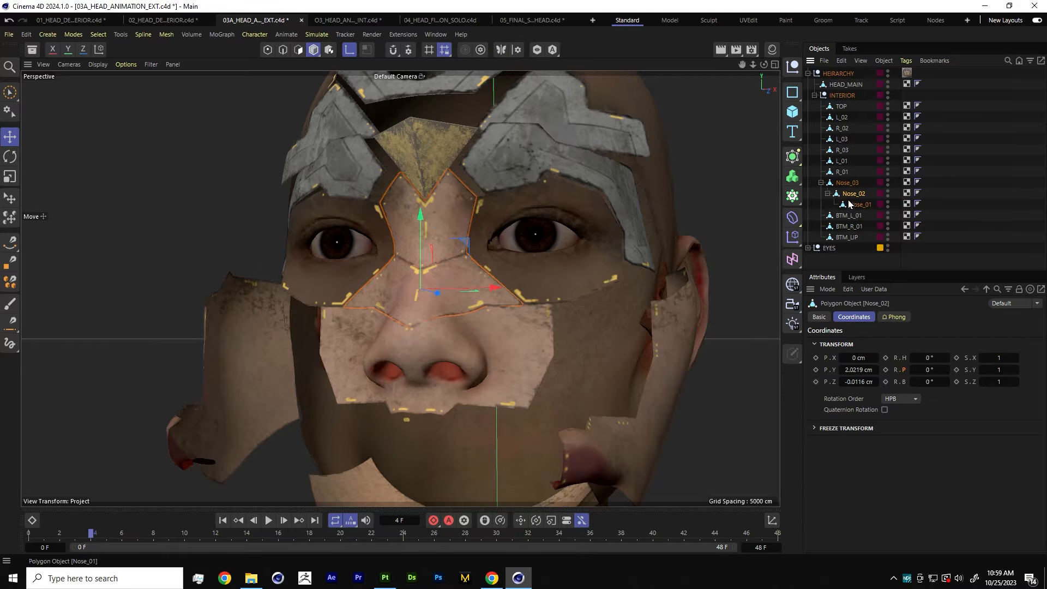
# Record a starting keyframe for Nose_01's pitch rotation at 0° on frame 4.
pyautogui.click(860, 205)
pyautogui.keyDown('alt'); pyautogui.moveTo(403, 289); pyautogui.dragTo(381, 313); pyautogui.keyUp('alt')
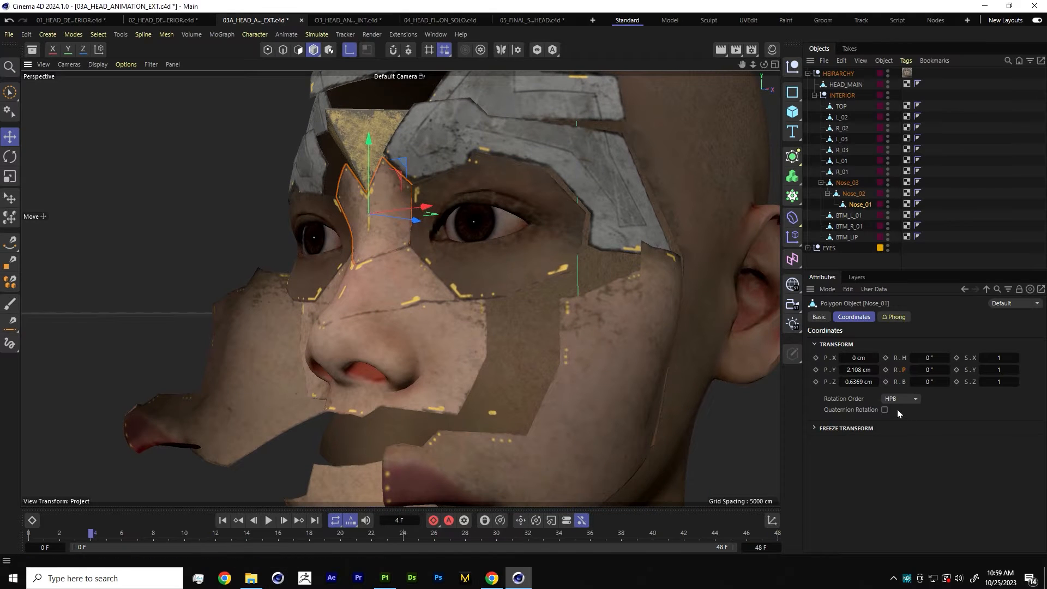
pyautogui.click(885, 371)
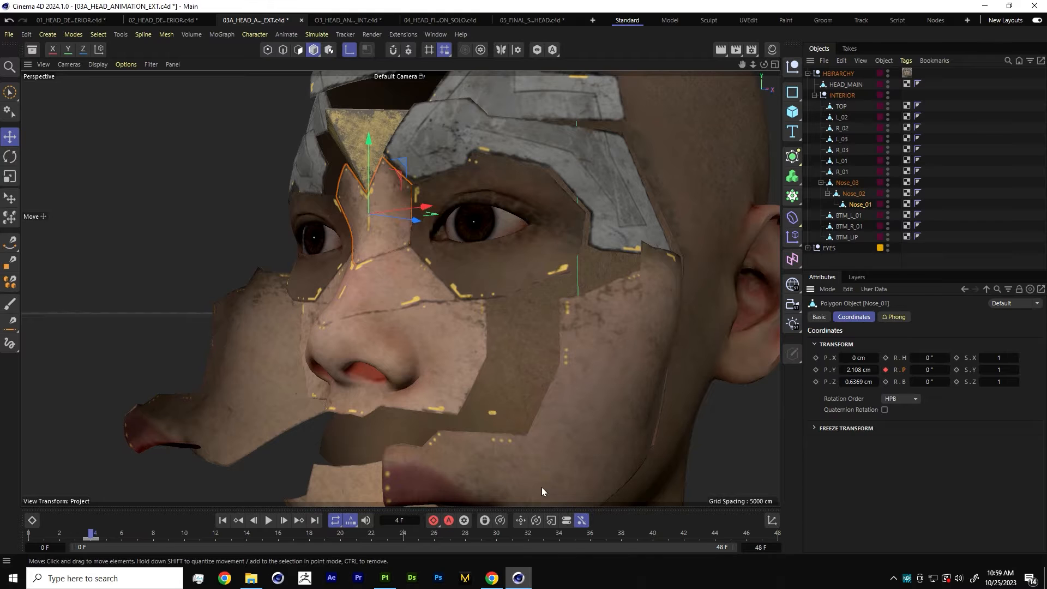
# Advance to frame 6 and keyframe Nose_01's pitch rotation at -23°.
pyautogui.press('g')
pyautogui.press('g')
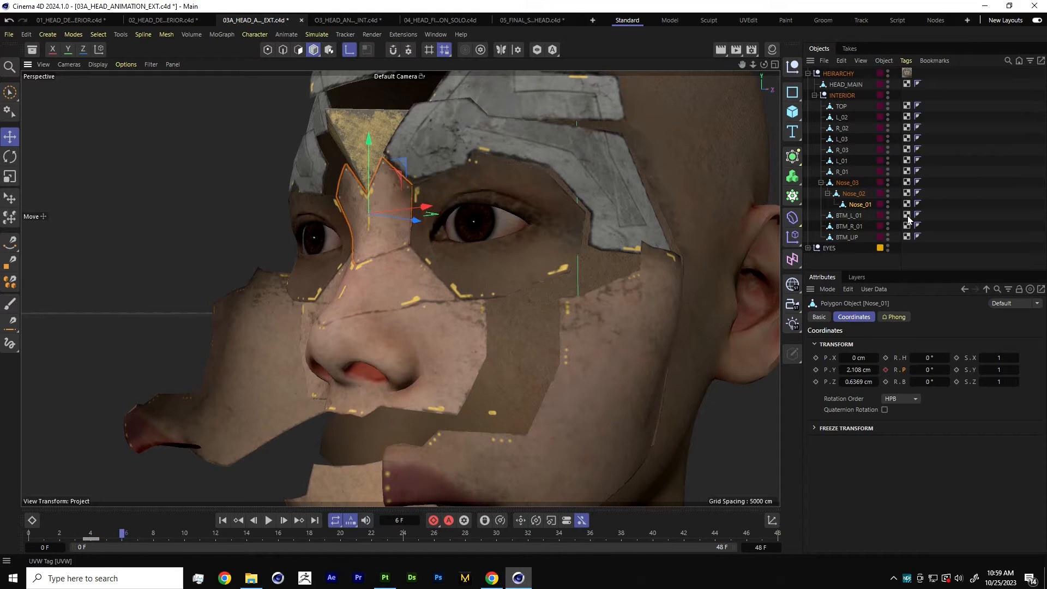
pyautogui.moveTo(927, 370); pyautogui.dragTo(912, 369)
pyautogui.click(885, 370)
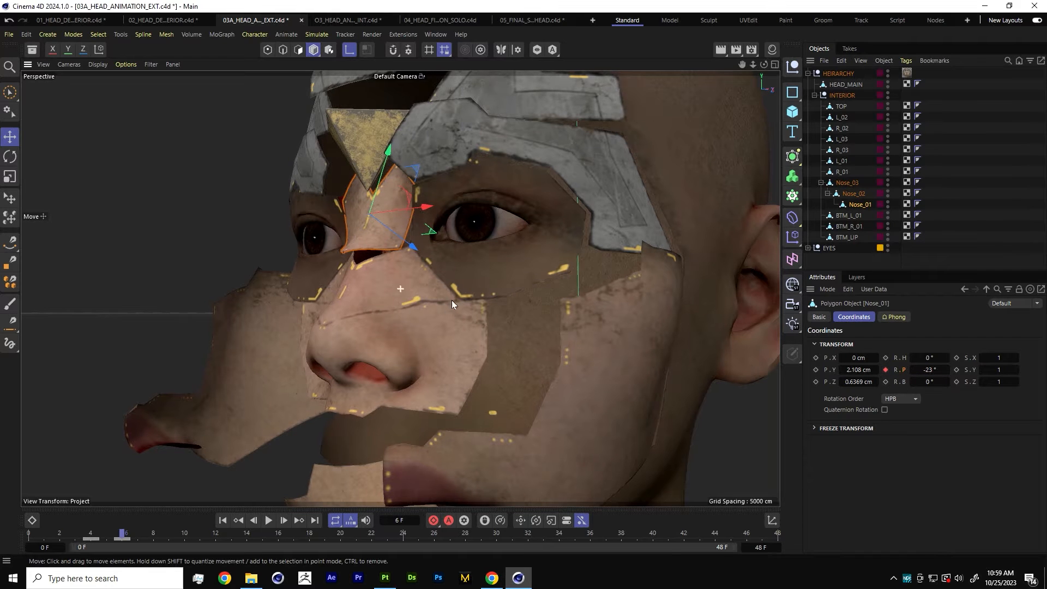
pyautogui.keyDown('alt'); pyautogui.moveTo(452, 300); pyautogui.dragTo(445, 287); pyautogui.keyUp('alt')
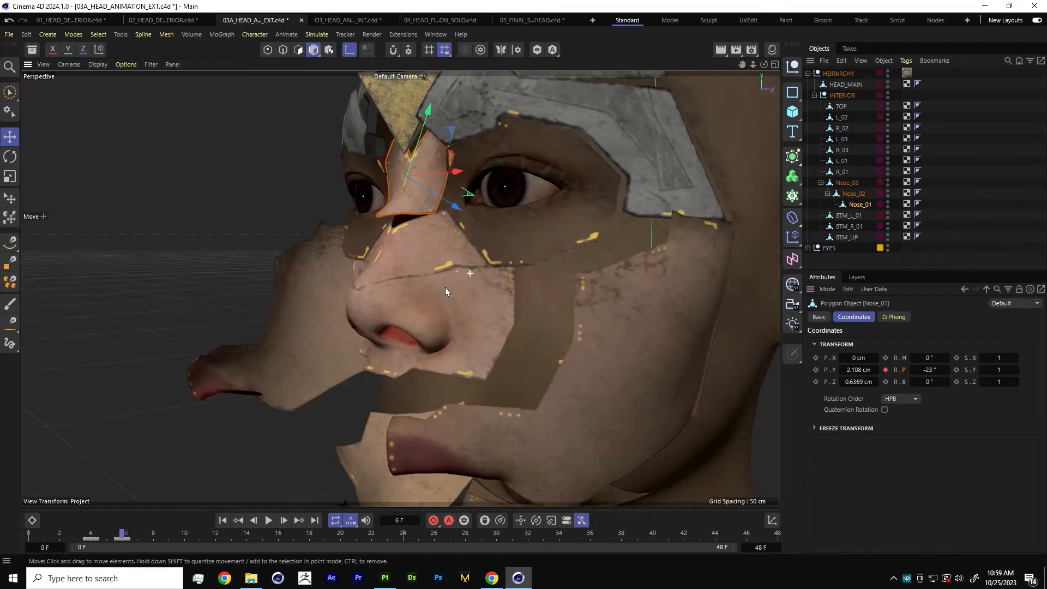
# Keyframe Nose_01's Y position at 2.108 cm and Z position at 0.6369 cm on frame 6.
pyautogui.click(815, 370)
pyautogui.click(816, 382)
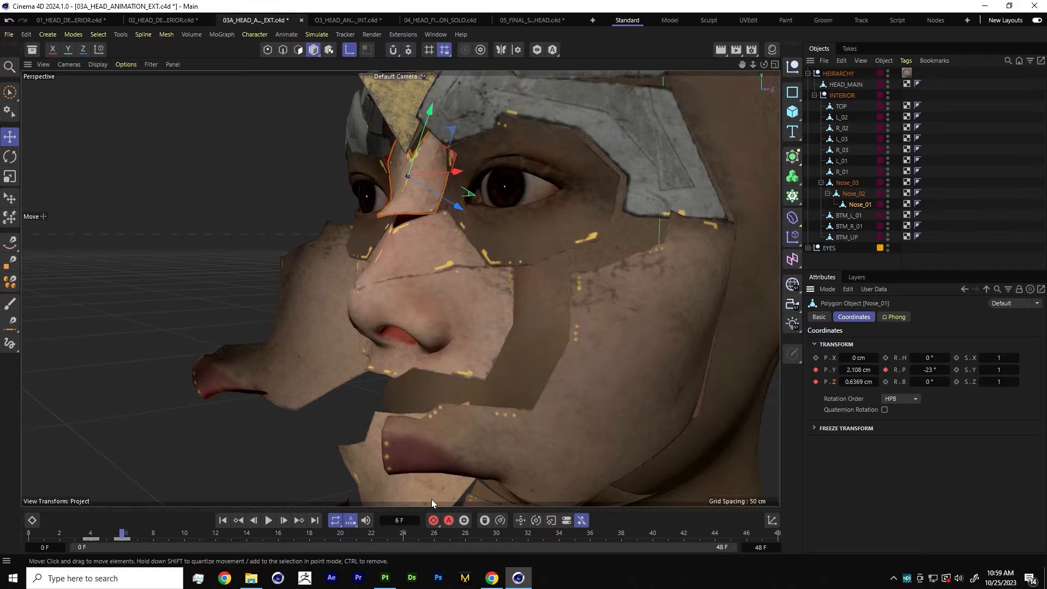
pyautogui.press('g')
pyautogui.press('g')
pyautogui.keyDown('alt'); pyautogui.moveTo(464, 181); pyautogui.dragTo(437, 165); pyautogui.keyUp('alt')
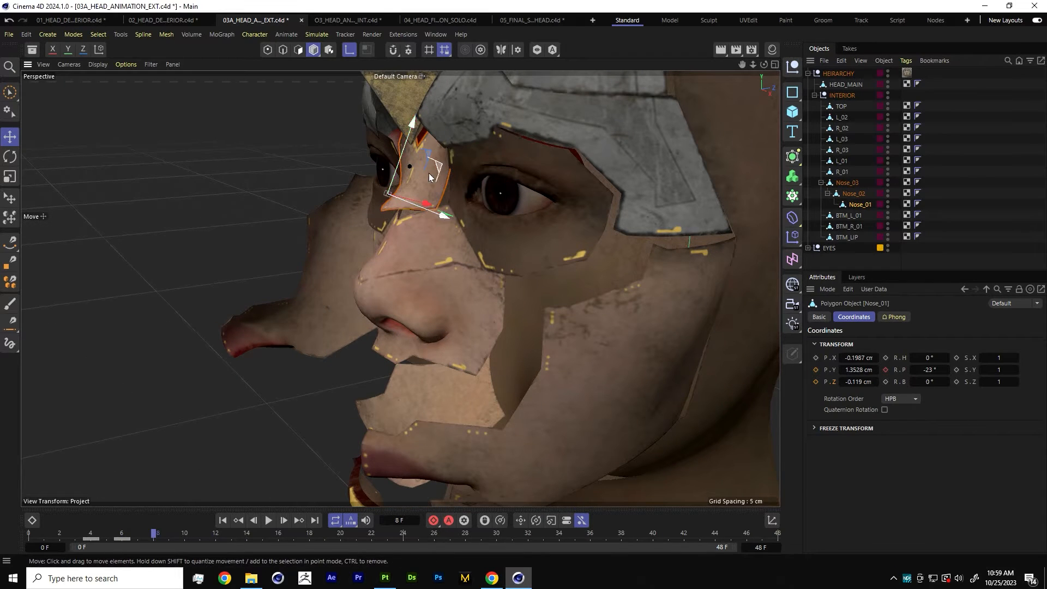
pyautogui.click(128, 537)
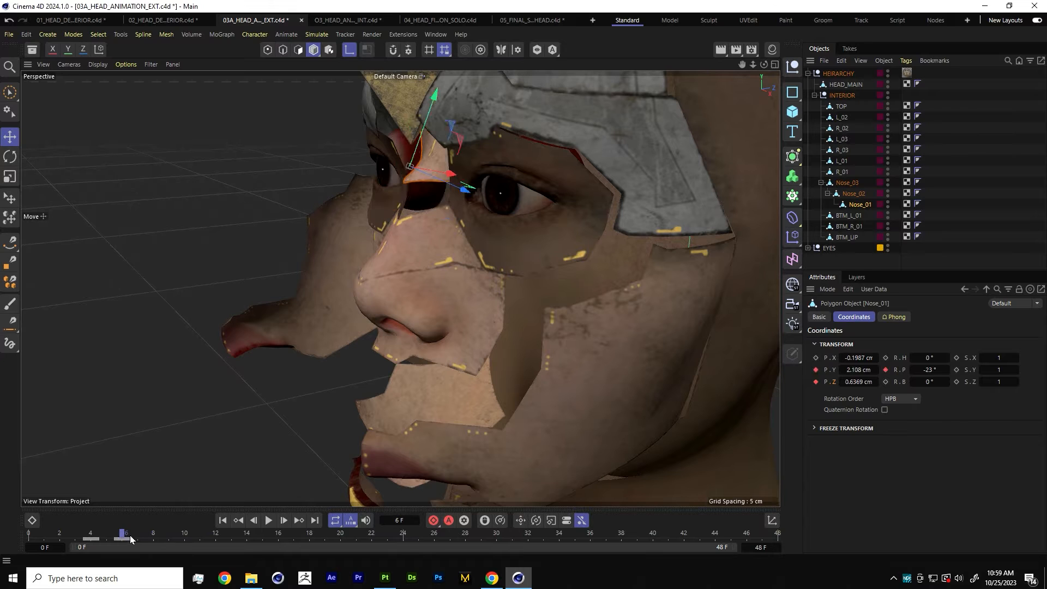
pyautogui.hotkey('ctrl', 'z')
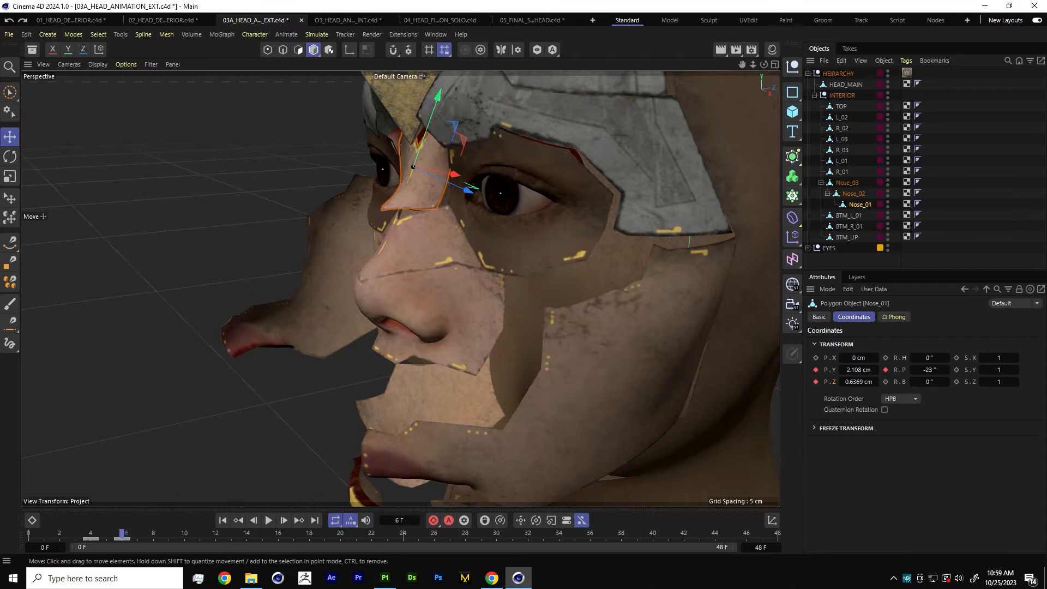
# Advance to frame 8 and slide Nose_01 down over the lower nose pieces to about Y 0.7066 cm and Z -0.2078 cm.
pyautogui.click(142, 532)
pyautogui.moveTo(439, 149); pyautogui.dragTo(551, 234)
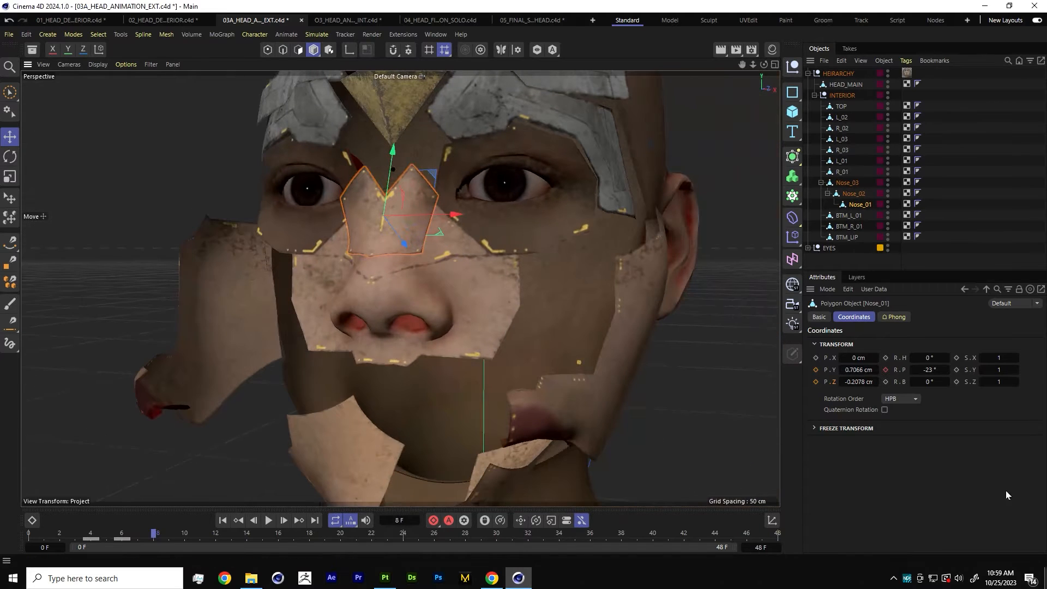
# Keyframe Nose_02's pitch rotation at 0° on frame 8 and at -25° on frame 10.
pyautogui.click(853, 194)
pyautogui.click(885, 369)
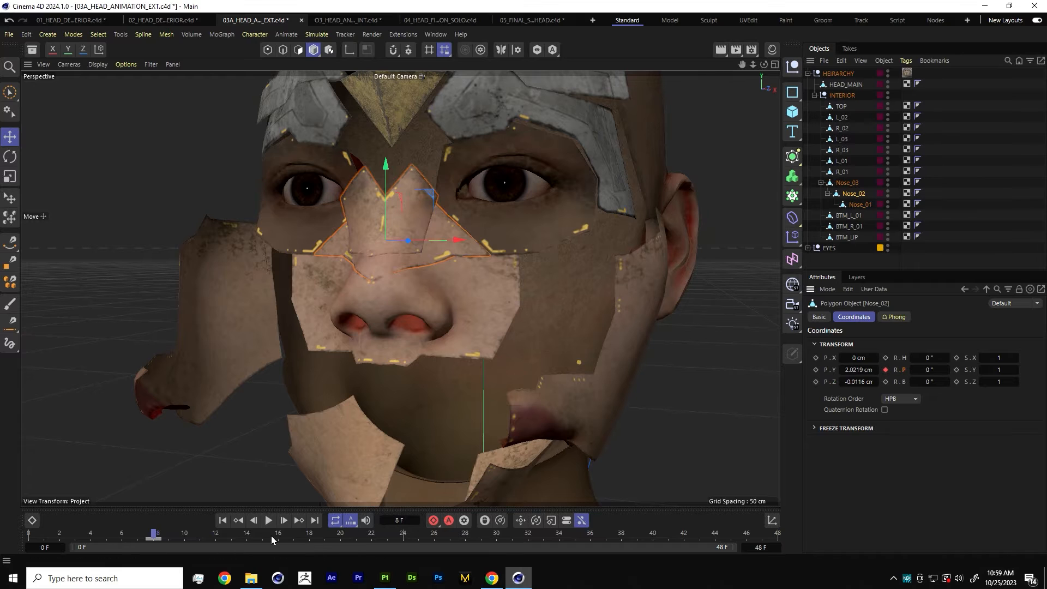
pyautogui.moveTo(154, 538); pyautogui.dragTo(188, 534)
pyautogui.moveTo(928, 375); pyautogui.dragTo(894, 375)
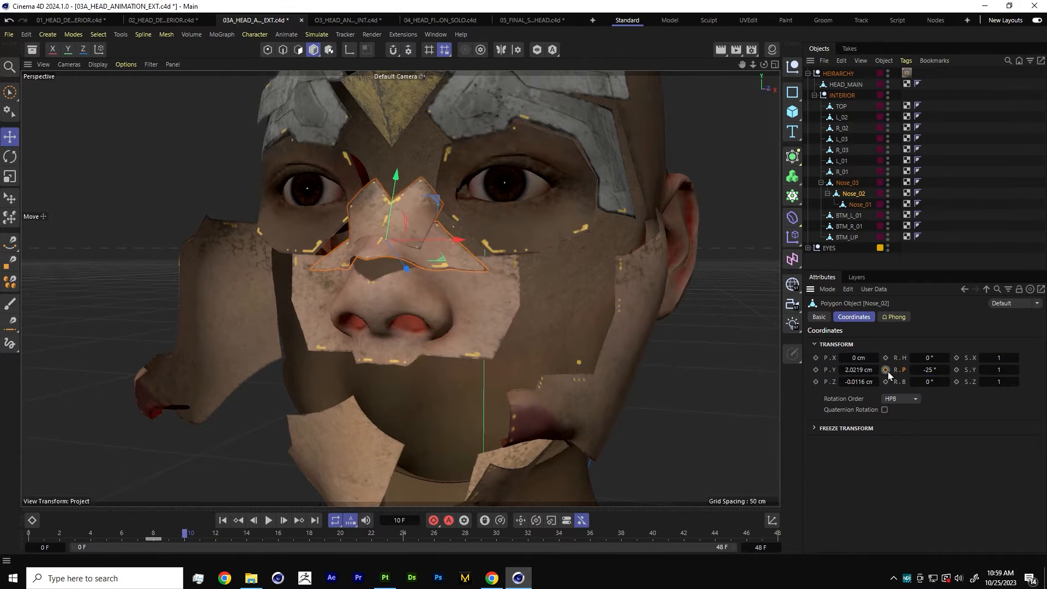
pyautogui.click(886, 370)
# Keyframe Nose_02's Y and Z position on frame 10, and slide it to about Y 0.8962 cm and Z -1.3838 cm for a keyframe on frame 12.
pyautogui.keyDown('alt'); pyautogui.moveTo(453, 345); pyautogui.dragTo(354, 284); pyautogui.keyUp('alt')
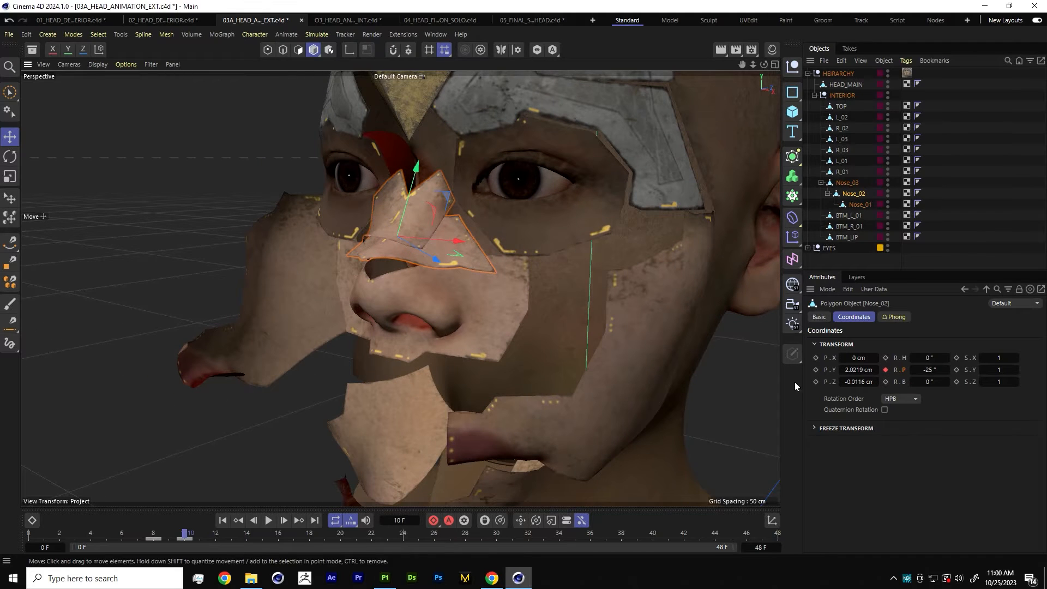
pyautogui.click(816, 369)
pyautogui.click(816, 381)
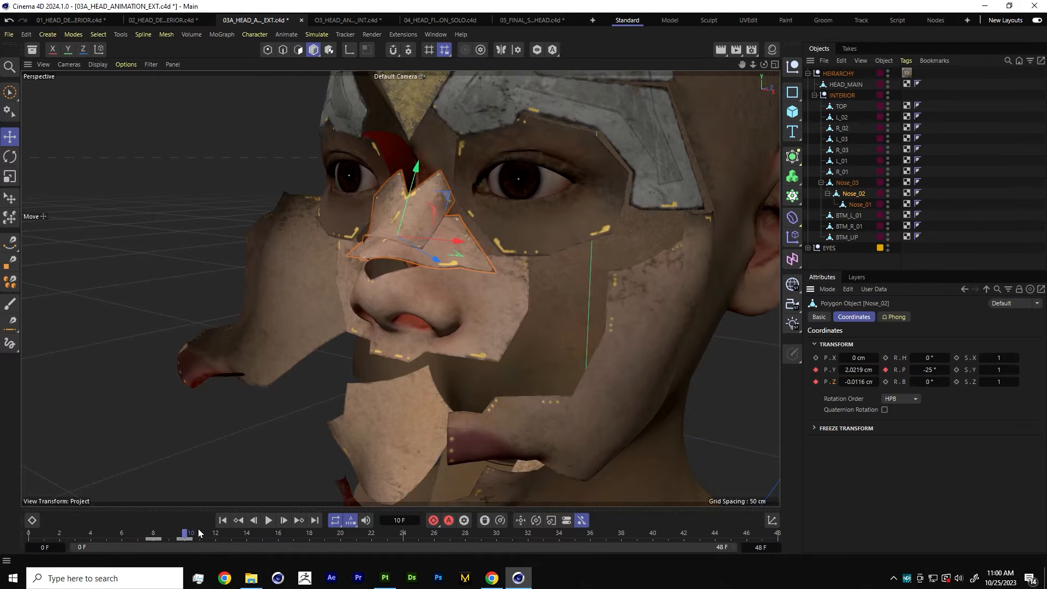
pyautogui.moveTo(187, 532); pyautogui.dragTo(215, 532)
pyautogui.keyDown('alt'); pyautogui.moveTo(676, 324); pyautogui.dragTo(431, 306); pyautogui.keyUp('alt')
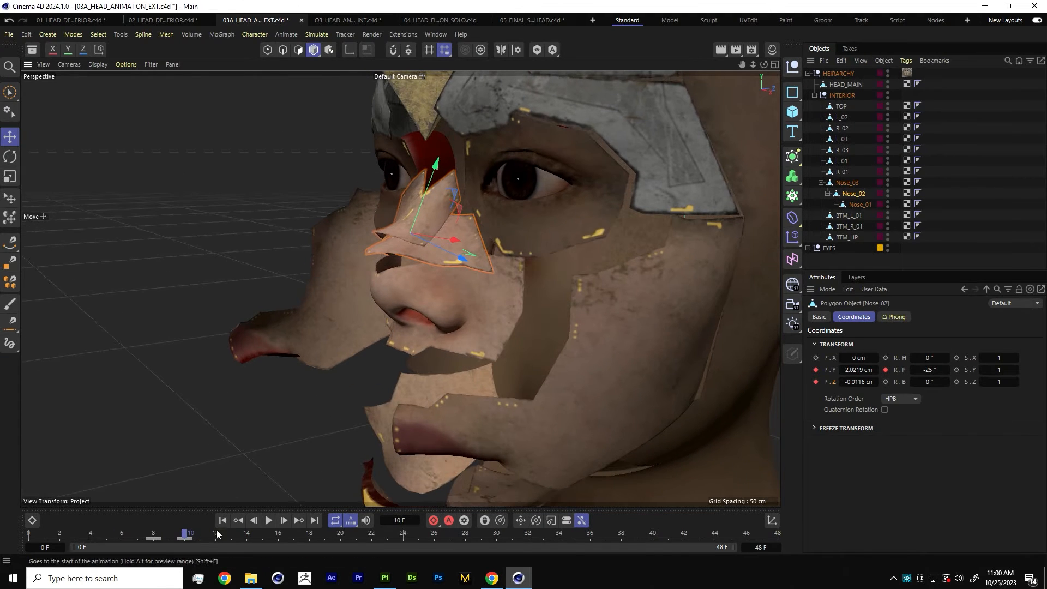
pyautogui.click(217, 538)
pyautogui.keyDown('alt'); pyautogui.moveTo(495, 230); pyautogui.dragTo(457, 251); pyautogui.keyUp('alt')
pyautogui.moveTo(431, 248); pyautogui.dragTo(525, 256)
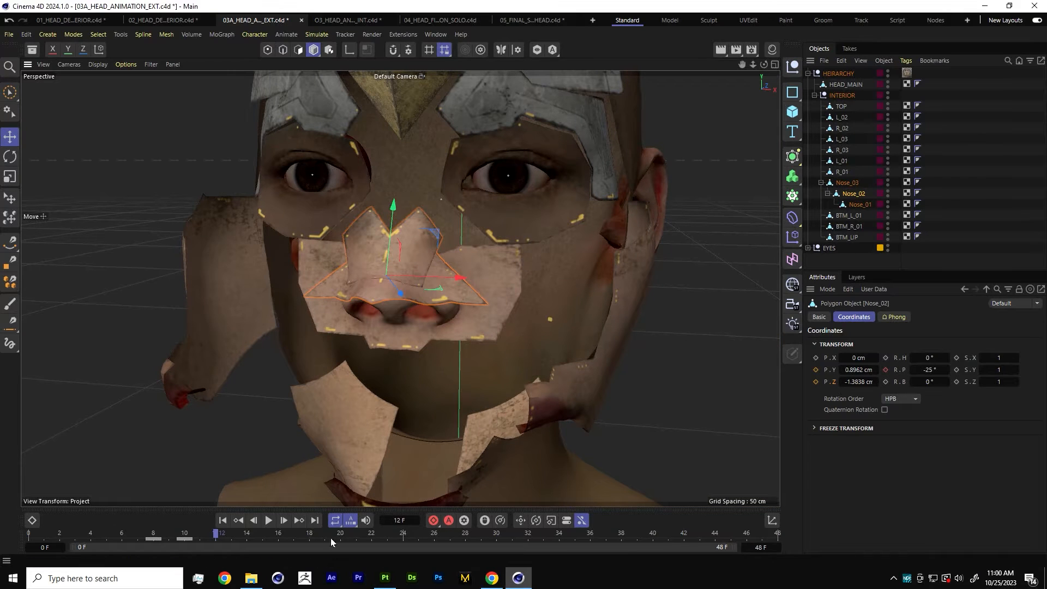
pyautogui.click(816, 370)
# Keyframe Nose_03's pitch rotation at 0° on frame 12 and at -27° on frame 14.
pyautogui.click(846, 182)
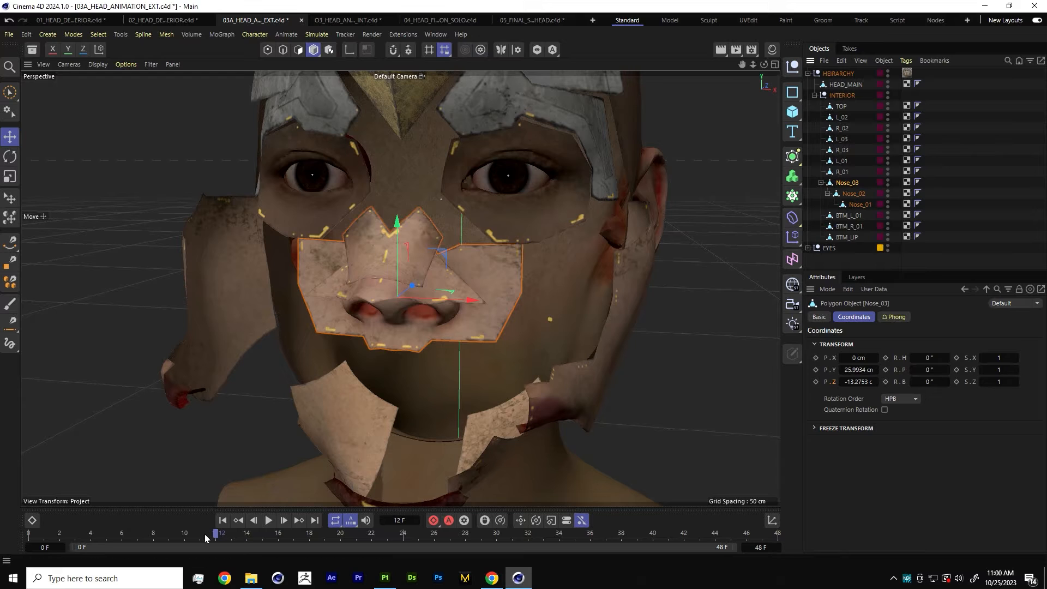
pyautogui.click(885, 370)
pyautogui.click(246, 536)
pyautogui.moveTo(921, 368); pyautogui.dragTo(900, 369)
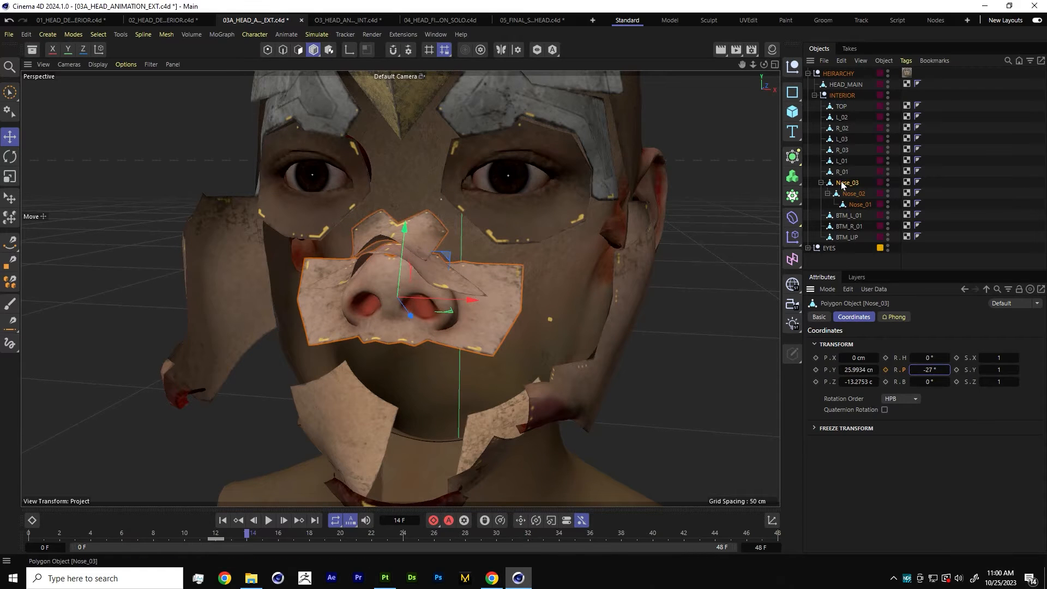
pyautogui.click(886, 369)
# Keyframe Nose_03's Y and Z position on frame 14, and lower it along the world axis to about Y 23.6123 cm for a keyframe on frame 18.
pyautogui.keyDown('alt'); pyautogui.moveTo(504, 277); pyautogui.dragTo(297, 465); pyautogui.keyUp('alt')
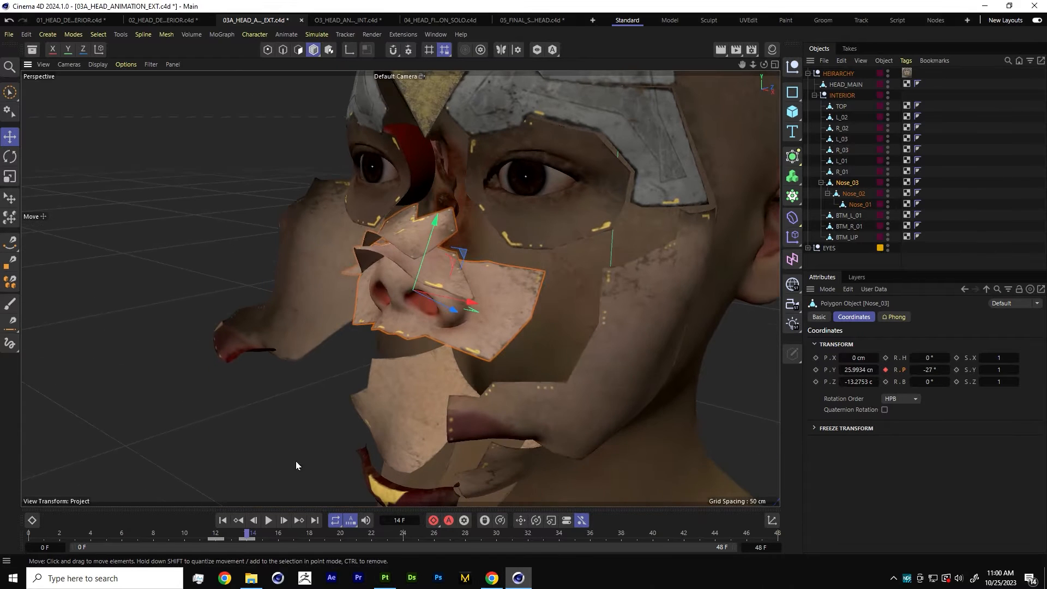
pyautogui.click(816, 369)
pyautogui.click(816, 381)
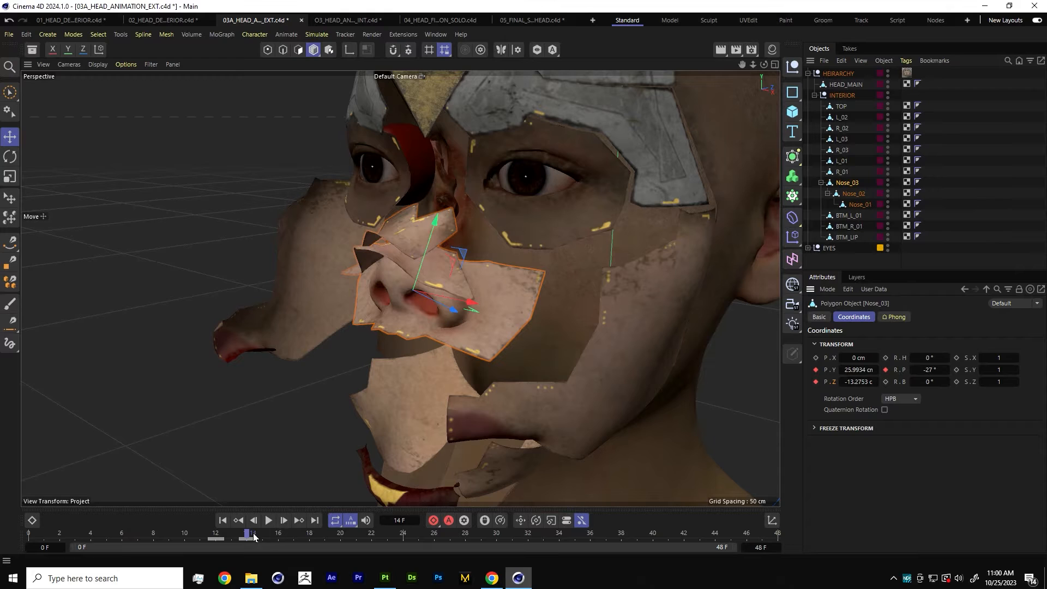
pyautogui.moveTo(253, 536); pyautogui.dragTo(303, 539)
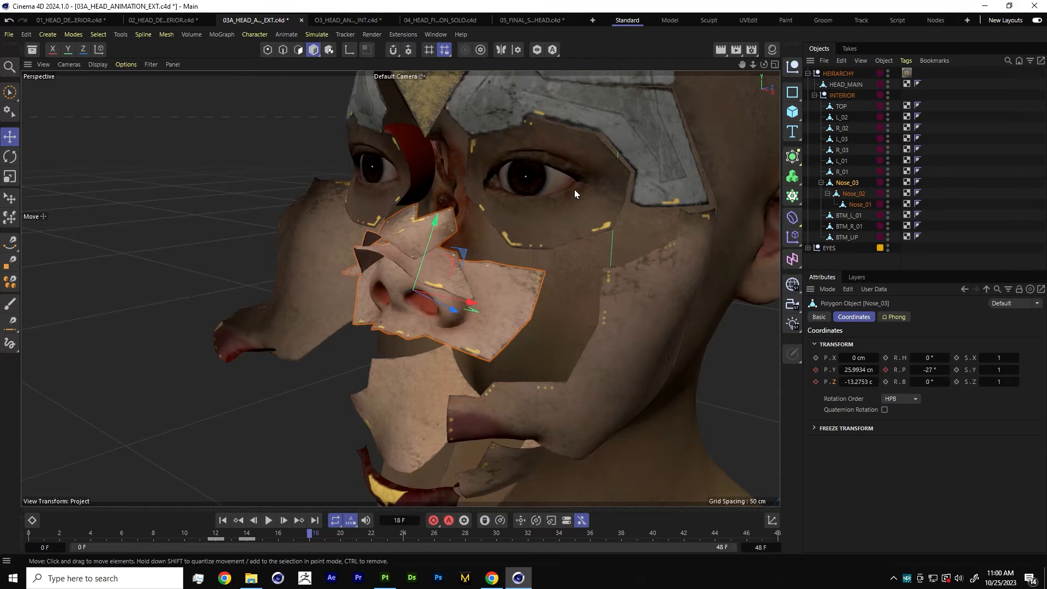
pyautogui.press('w')
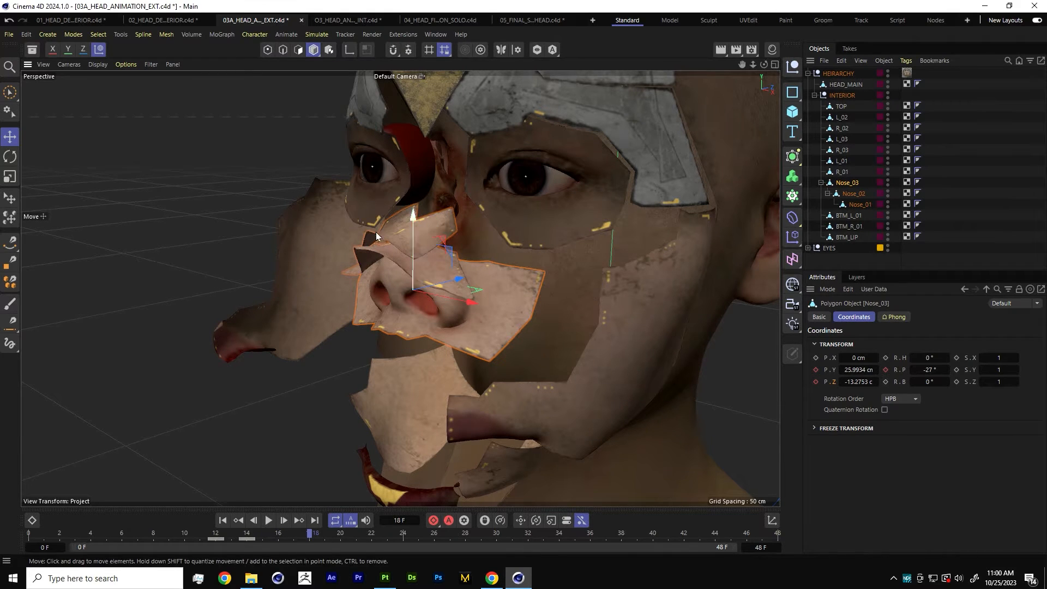
pyautogui.keyDown('alt'); pyautogui.moveTo(452, 274); pyautogui.dragTo(370, 253, button='middle'); pyautogui.keyUp('alt')
pyautogui.keyDown('alt'); pyautogui.moveTo(371, 257); pyautogui.dragTo(360, 235); pyautogui.keyUp('alt')
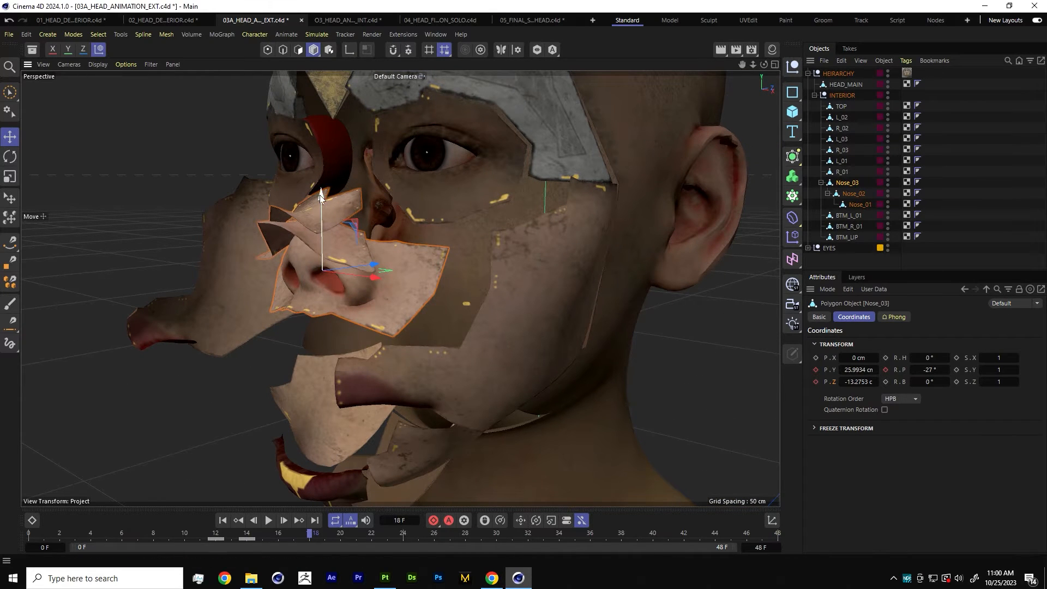
pyautogui.moveTo(321, 195); pyautogui.dragTo(323, 268)
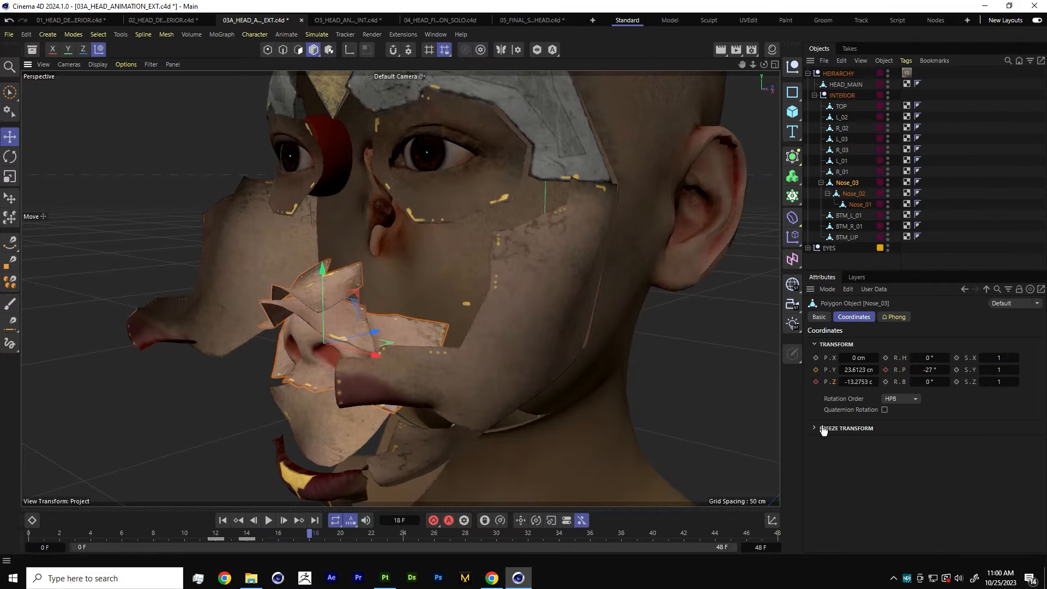
pyautogui.click(816, 369)
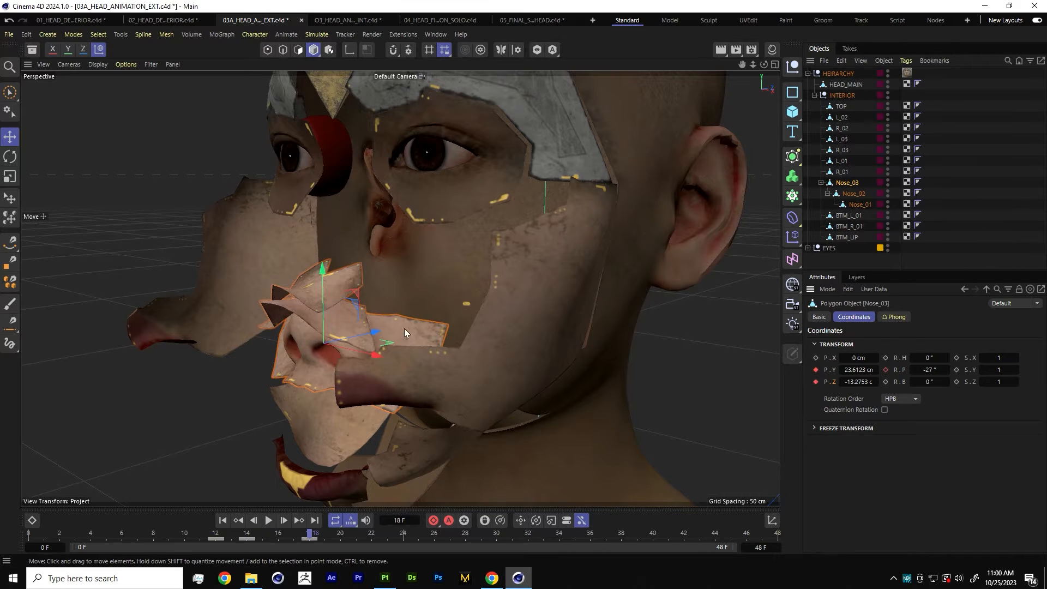
# Try keyframing Nose_03 pushed back to Z -9.7482 cm and lowered to Y 21.8296 cm on frame 22, and scrub back to check the motion.
pyautogui.keyDown('alt'); pyautogui.moveTo(407, 331); pyautogui.dragTo(358, 381); pyautogui.keyUp('alt')
pyautogui.moveTo(309, 536); pyautogui.dragTo(367, 541)
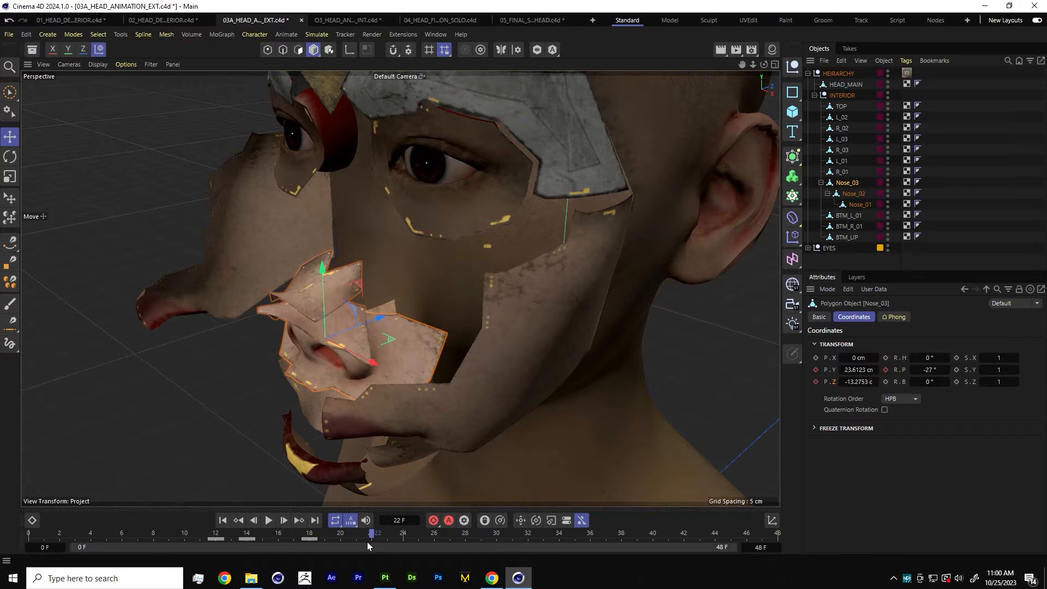
pyautogui.moveTo(388, 310); pyautogui.dragTo(458, 289)
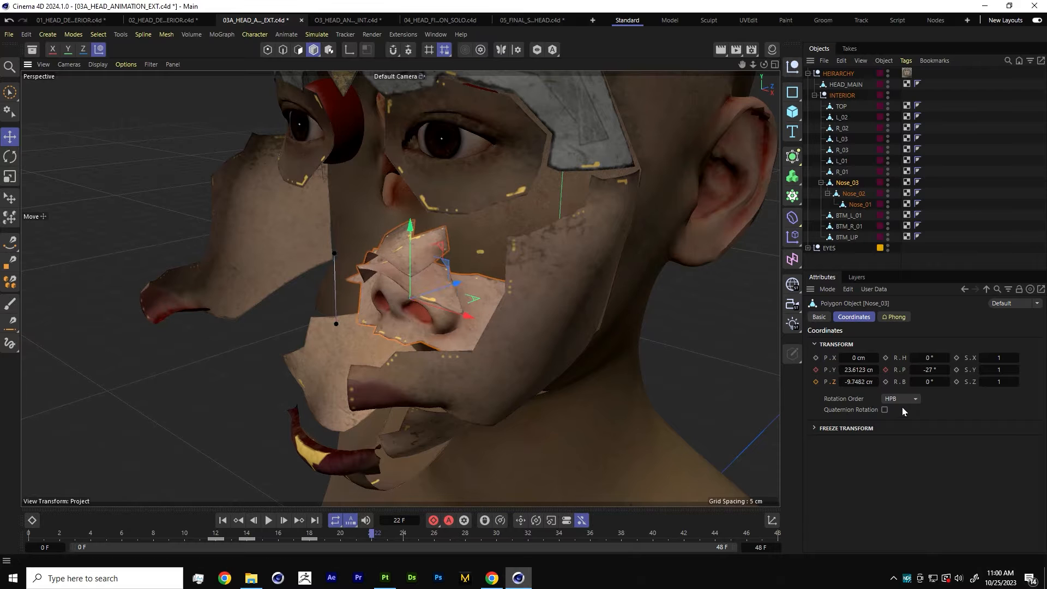
pyautogui.click(815, 370)
pyautogui.keyDown('alt'); pyautogui.moveTo(398, 313); pyautogui.dragTo(405, 317); pyautogui.keyUp('alt')
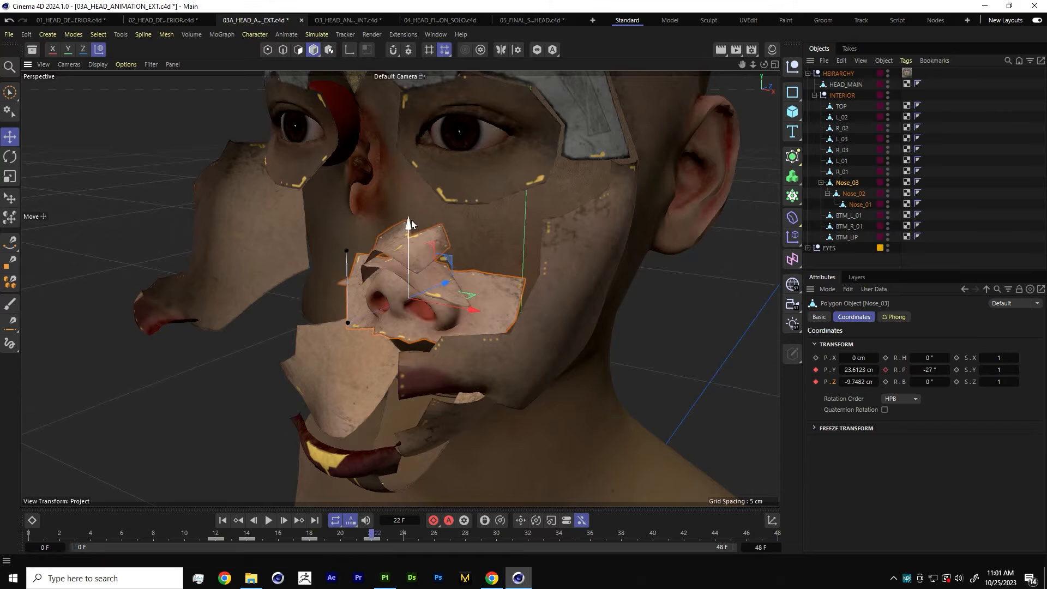
pyautogui.moveTo(414, 233); pyautogui.dragTo(414, 280)
pyautogui.click(815, 370)
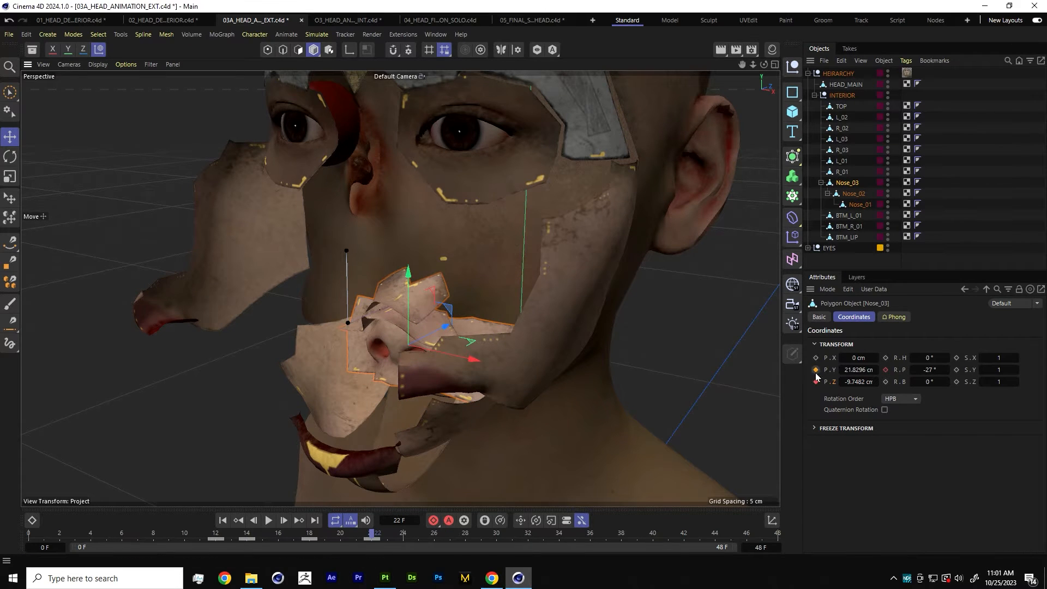
pyautogui.keyDown('alt'); pyautogui.moveTo(338, 364); pyautogui.dragTo(388, 400); pyautogui.keyUp('alt')
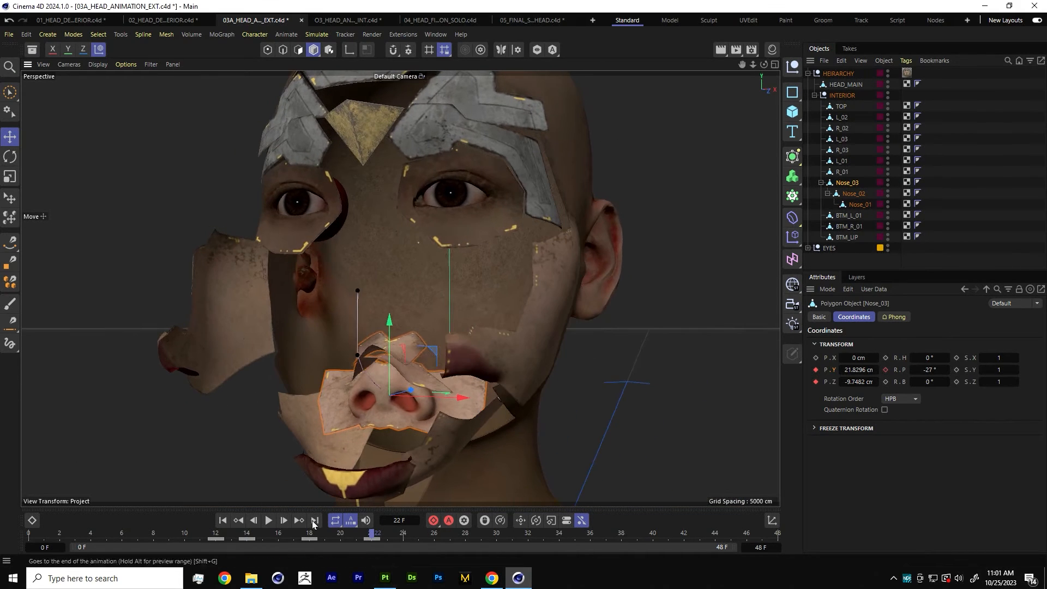
pyautogui.moveTo(371, 537); pyautogui.dragTo(340, 539)
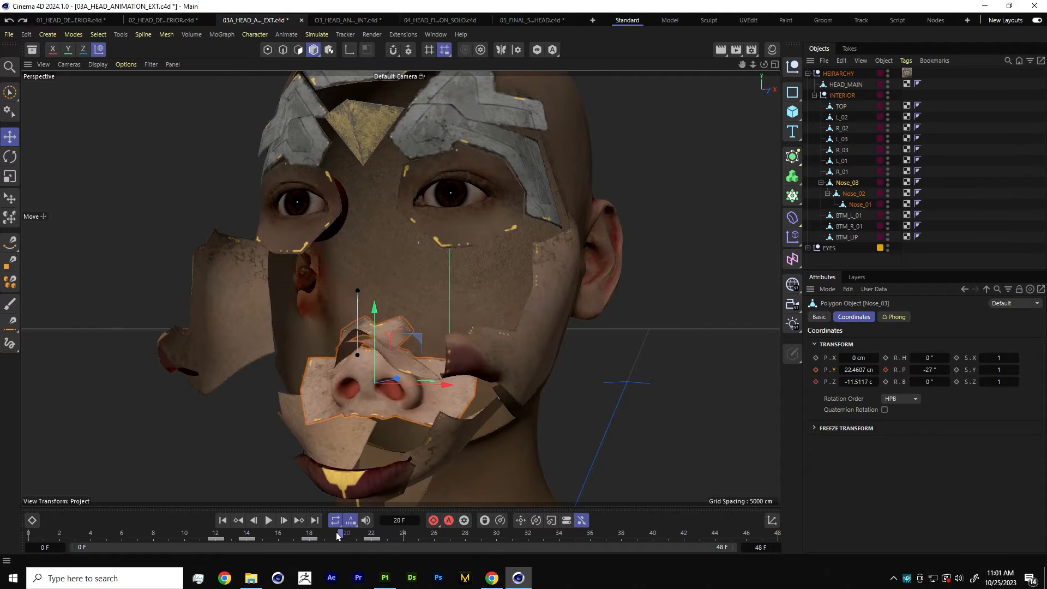
pyautogui.click(311, 536)
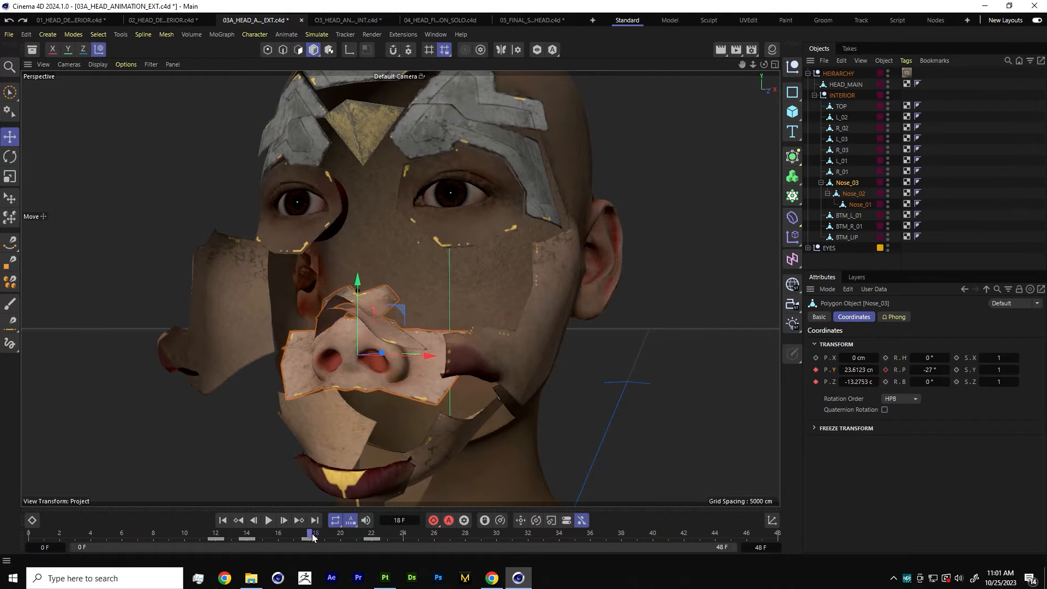
pyautogui.moveTo(476, 283)
pyautogui.keyDown('alt'); pyautogui.mouseDown()
pyautogui.moveTo(437, 312)
pyautogui.moveTo(461, 289)
pyautogui.mouseUp(); pyautogui.keyUp('alt')
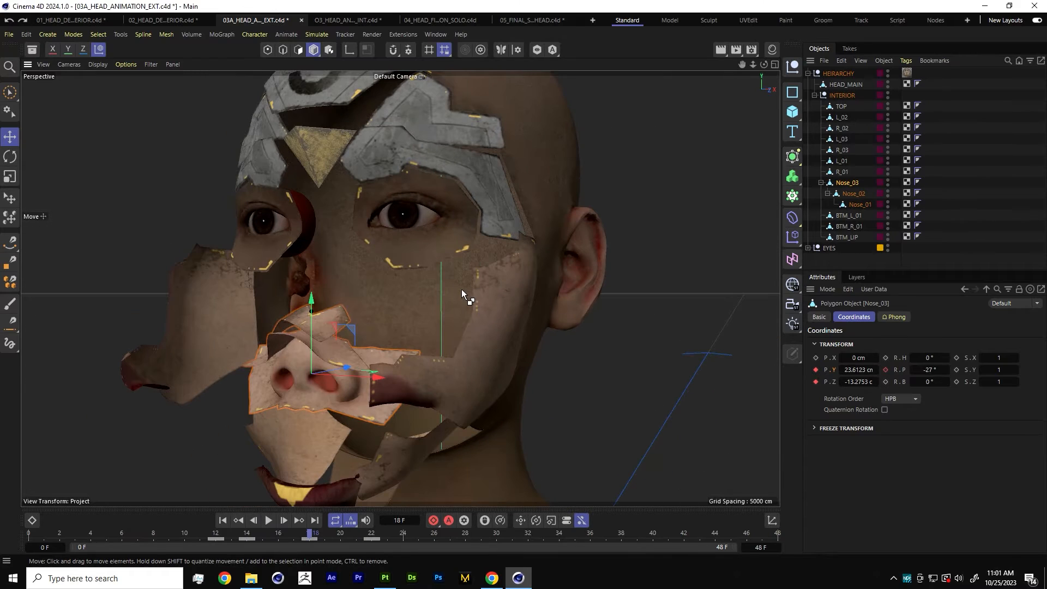
pyautogui.click(266, 530)
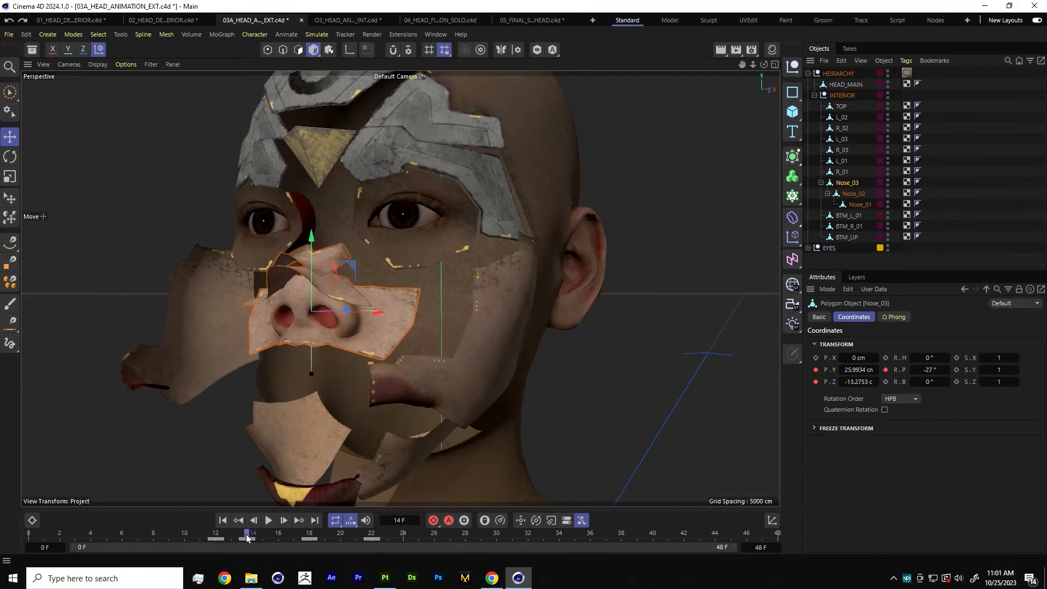
# Push Nose_03 back to about Z -8.9136 cm on frame 22, and lower it to about Y 21.1712 cm on frame 26, keyframing its position.
pyautogui.moveTo(265, 530); pyautogui.dragTo(379, 539)
pyautogui.moveTo(344, 365); pyautogui.dragTo(397, 345)
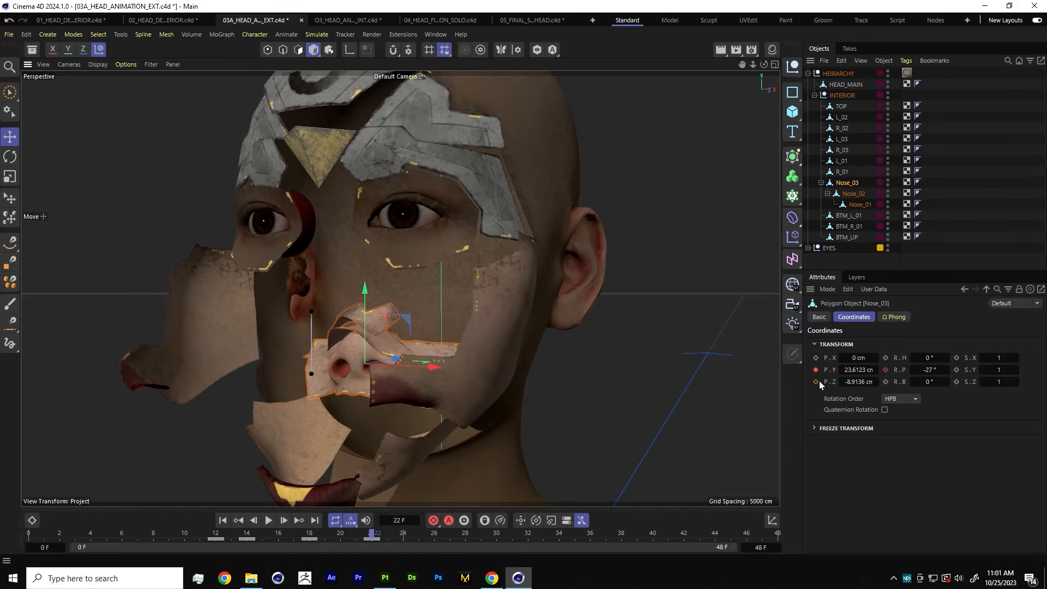
pyautogui.moveTo(374, 534); pyautogui.dragTo(434, 535)
pyautogui.moveTo(364, 335); pyautogui.dragTo(365, 392)
pyautogui.click(816, 382)
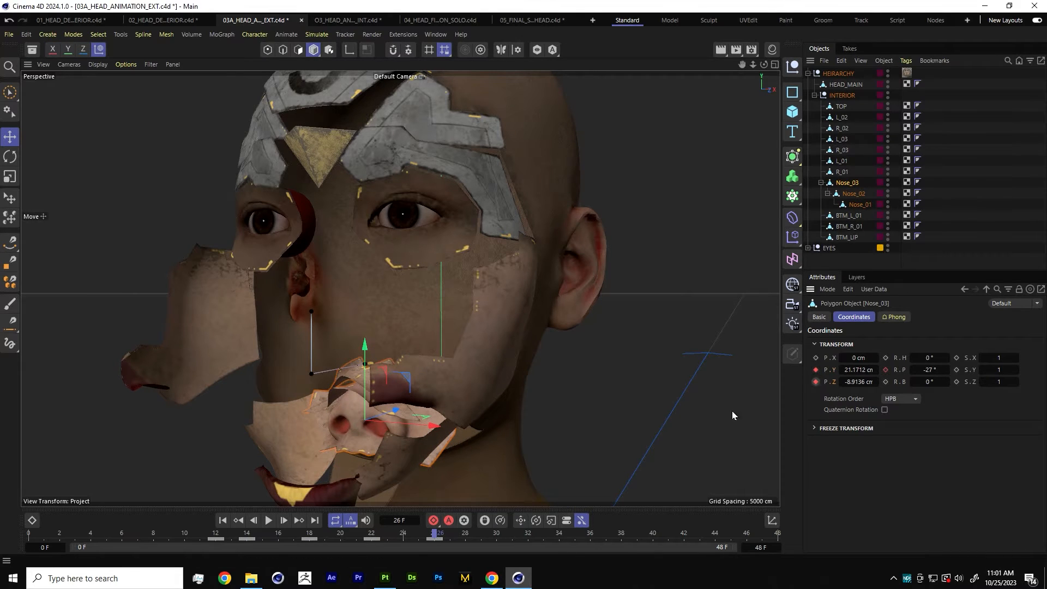
# Rewind to frame 0 and play back the animation to review the nose pieces folding down into the head.
pyautogui.keyDown('alt'); pyautogui.moveTo(355, 302); pyautogui.dragTo(327, 392); pyautogui.keyUp('alt')
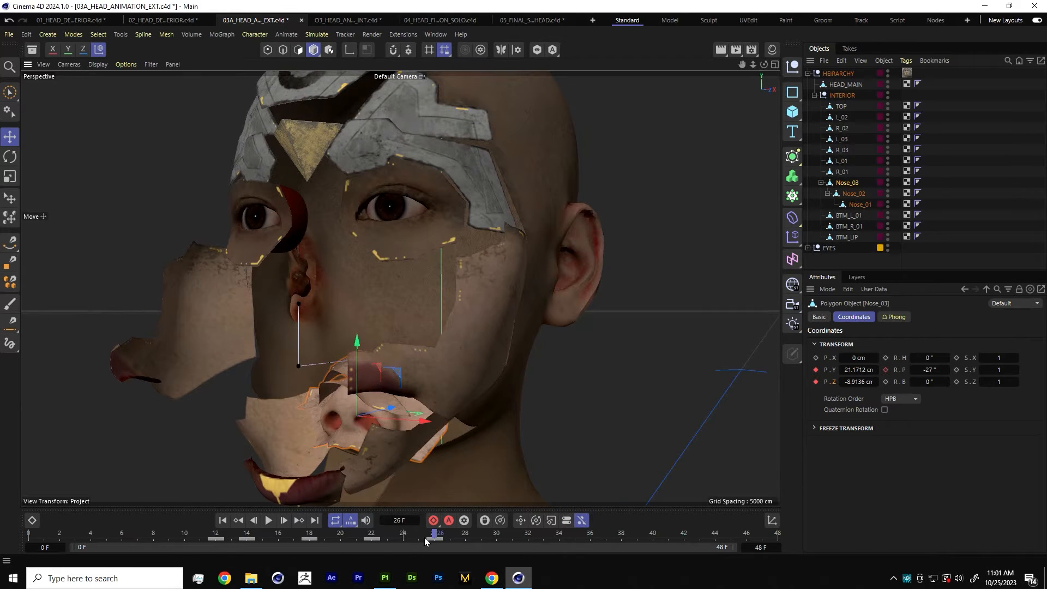
pyautogui.moveTo(434, 523); pyautogui.dragTo(1, 484)
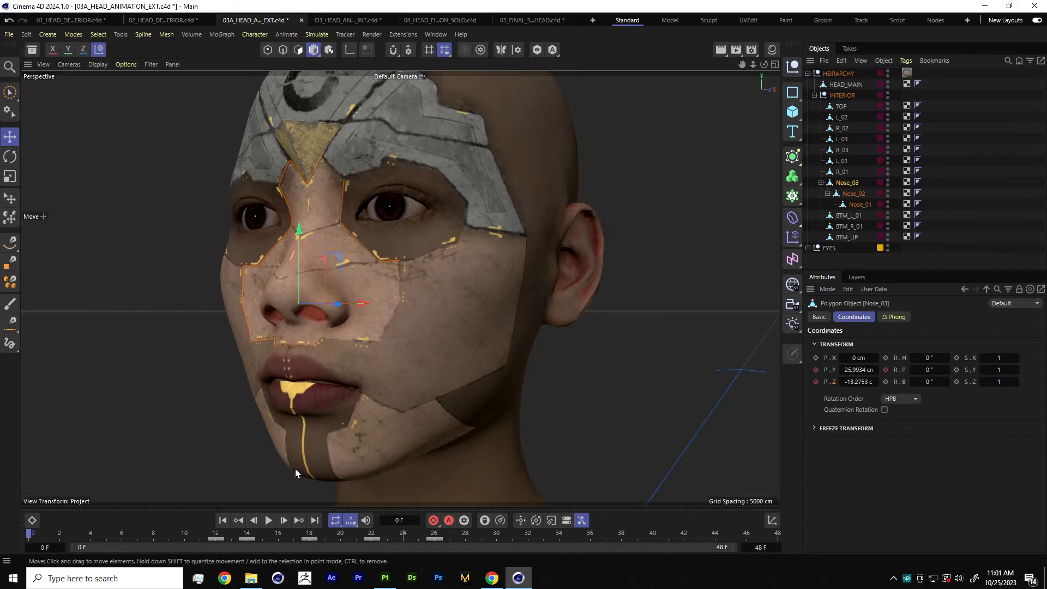
pyautogui.press('F8')
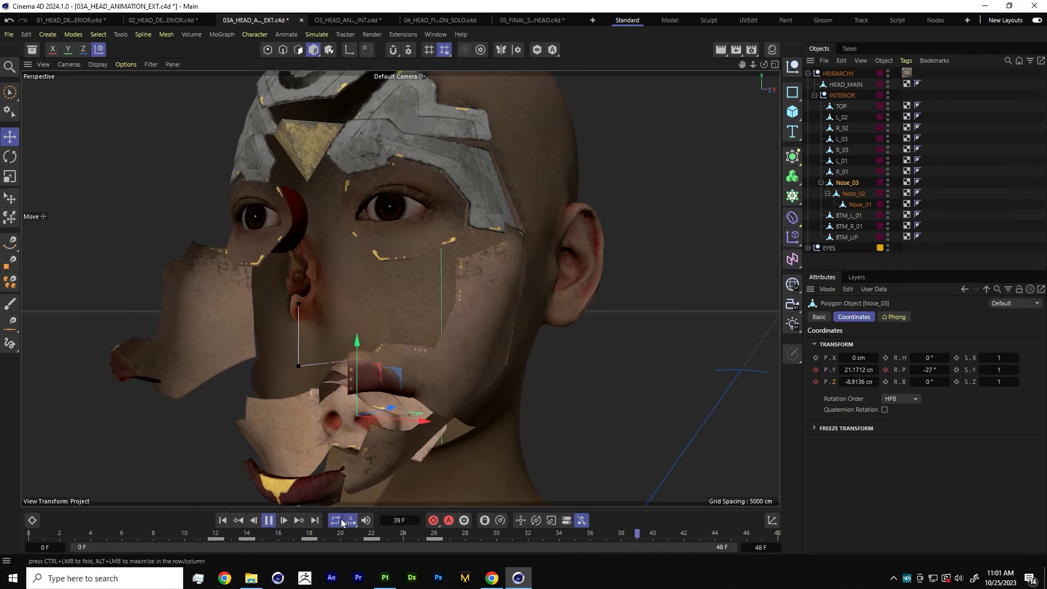
pyautogui.click(270, 520)
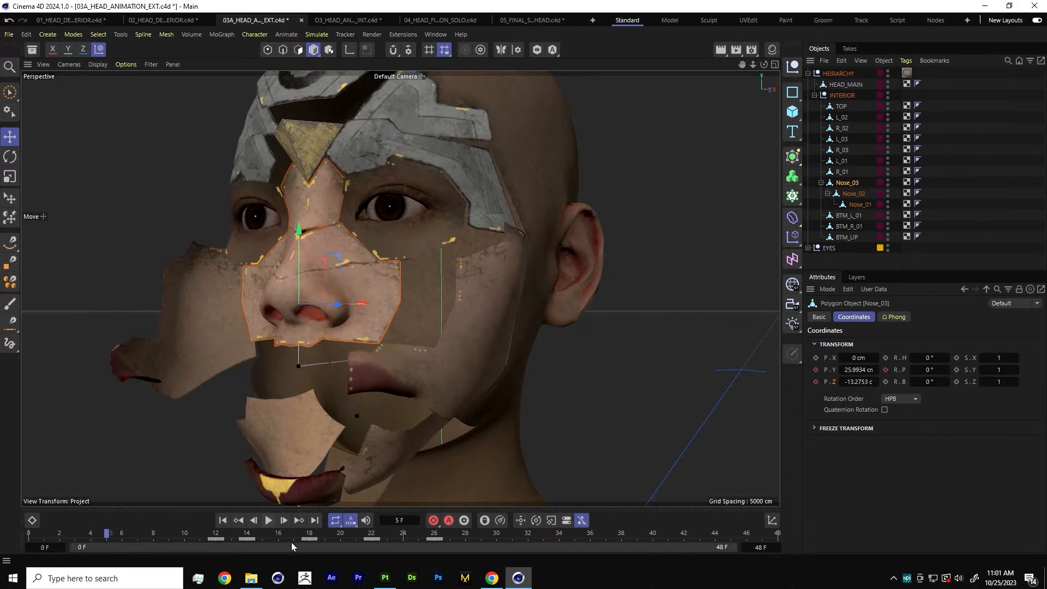
# Open an enlarged Dope Sheet timeline under the viewport and show the tracks of all panels from TOP to BTM_LIP.
pyautogui.click(439, 35)
pyautogui.click(475, 259)
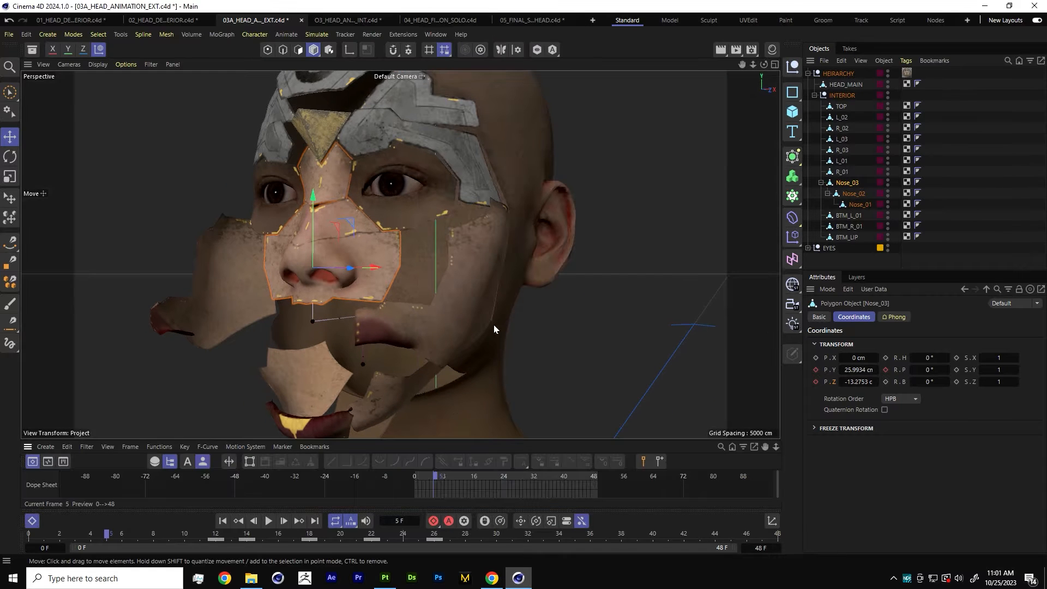
pyautogui.moveTo(298, 443); pyautogui.dragTo(298, 297)
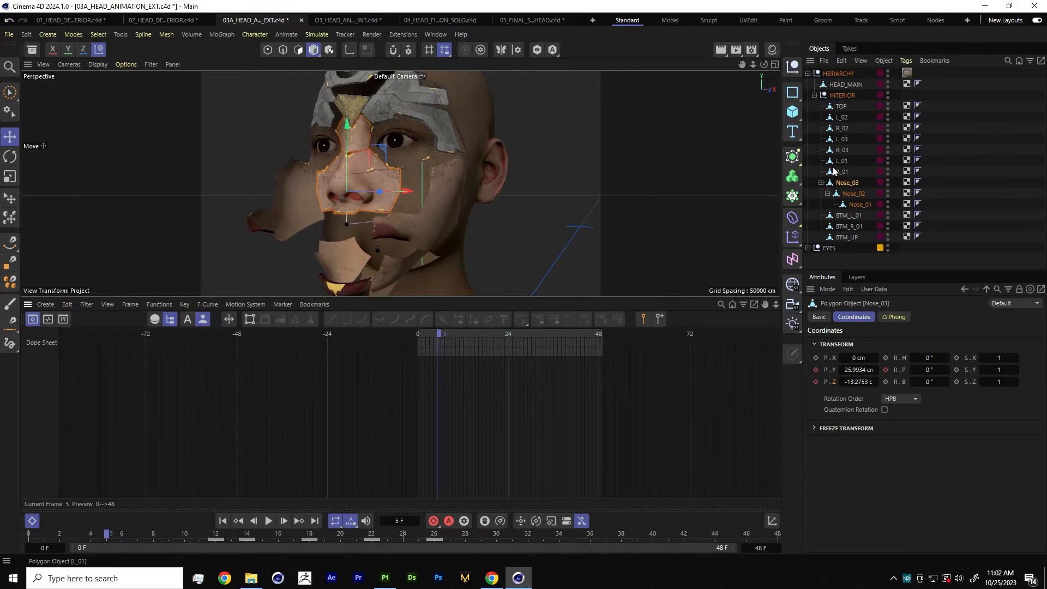
pyautogui.click(841, 107)
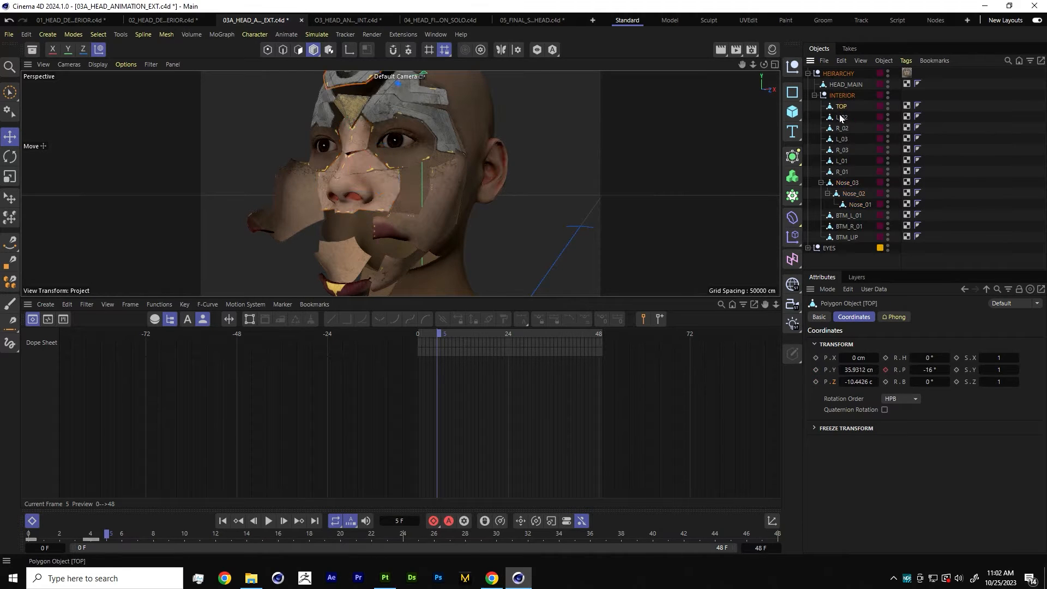
pyautogui.keyDown('shift'); pyautogui.click(846, 237); pyautogui.keyUp('shift')
pyautogui.rightClick(846, 239)
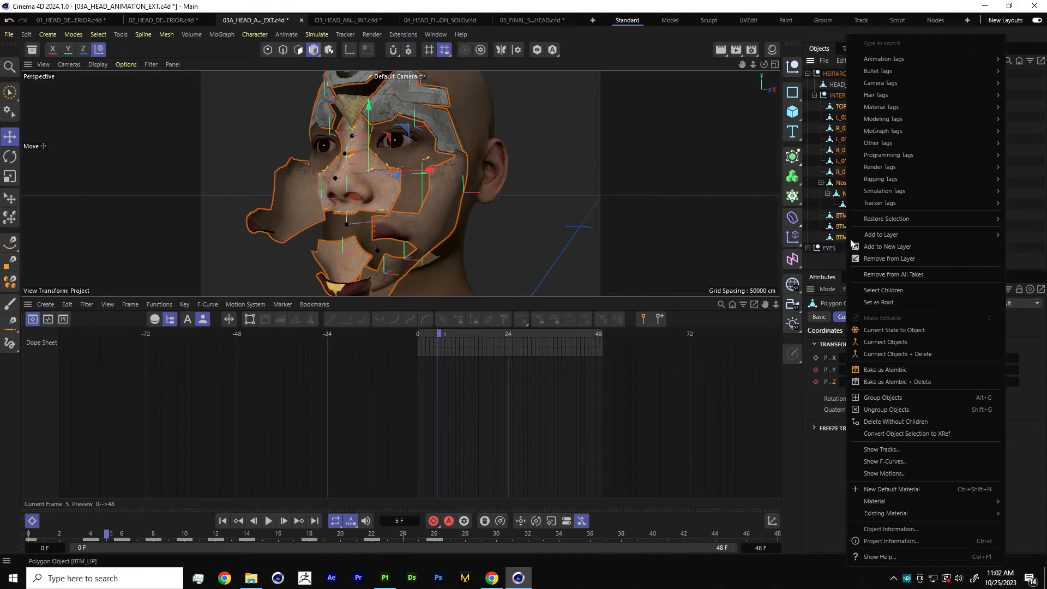
pyautogui.click(882, 450)
# Collapse the tracks of every panel in the Dope Sheet, from TOP down to BTM_LIP, to one row per object.
pyautogui.click(31, 381)
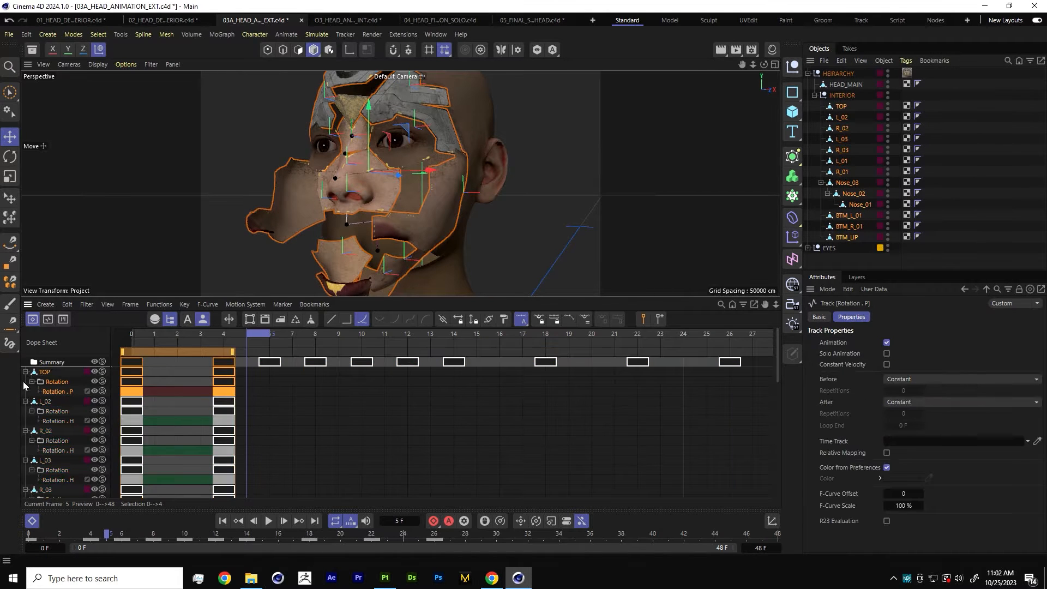
pyautogui.click(25, 381)
pyautogui.click(24, 392)
pyautogui.click(25, 414)
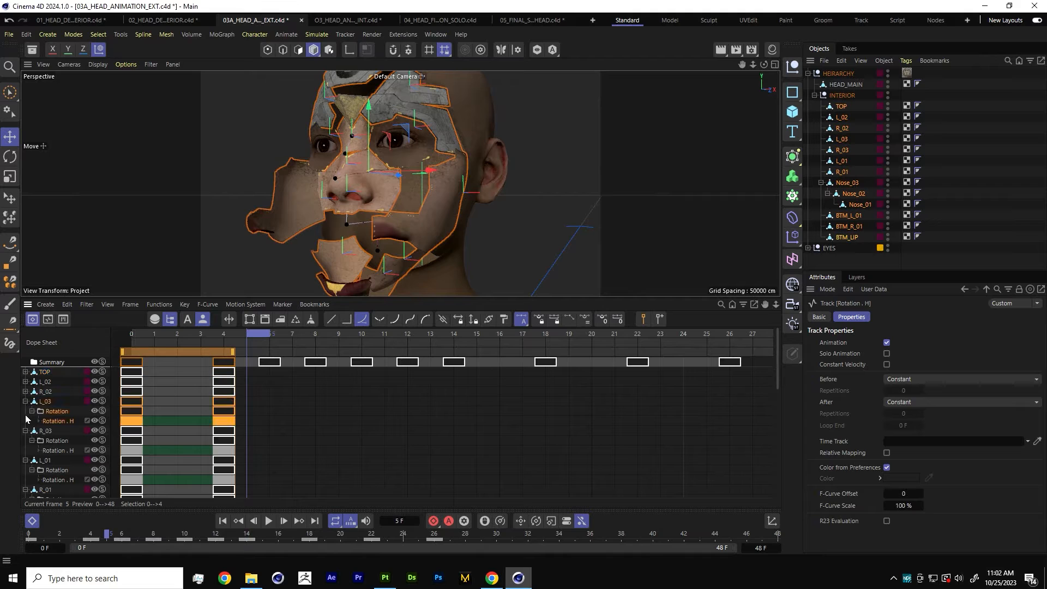
pyautogui.click(25, 400)
pyautogui.click(25, 411)
pyautogui.click(25, 421)
pyautogui.click(25, 430)
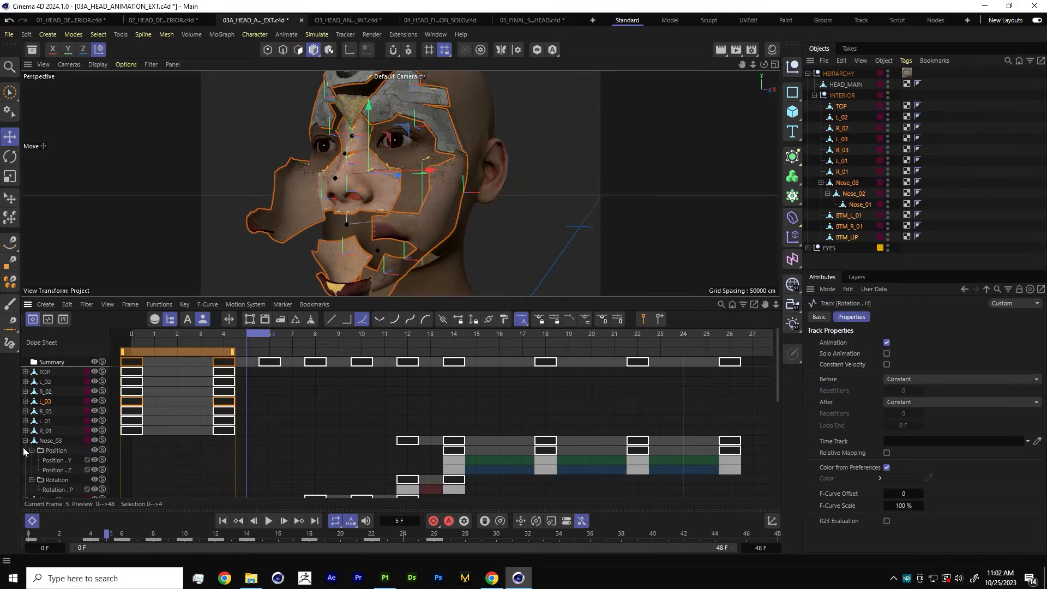
pyautogui.click(25, 440)
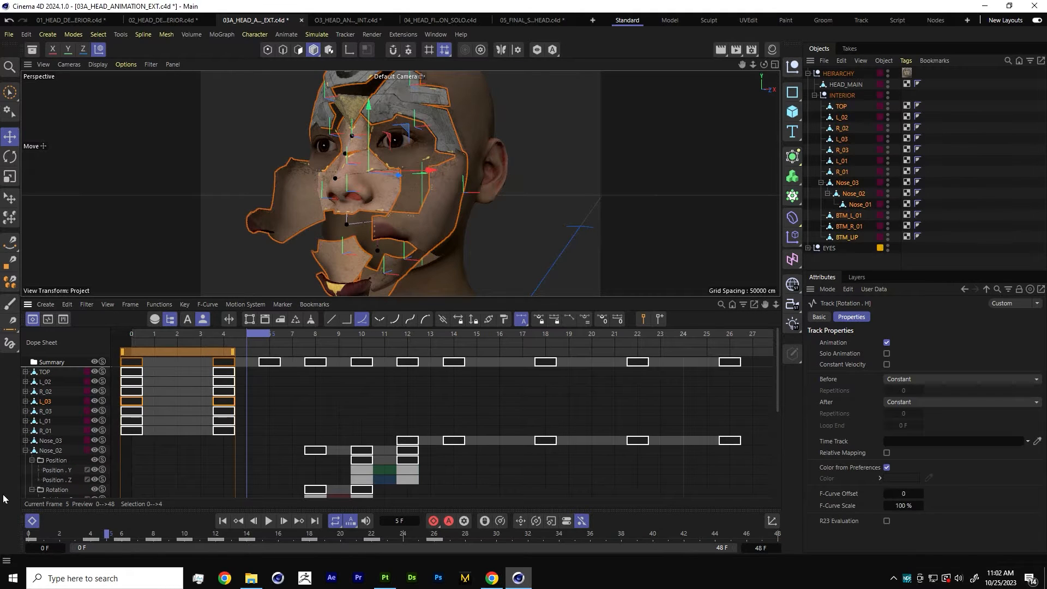
pyautogui.click(25, 450)
pyautogui.click(25, 461)
pyautogui.click(25, 470)
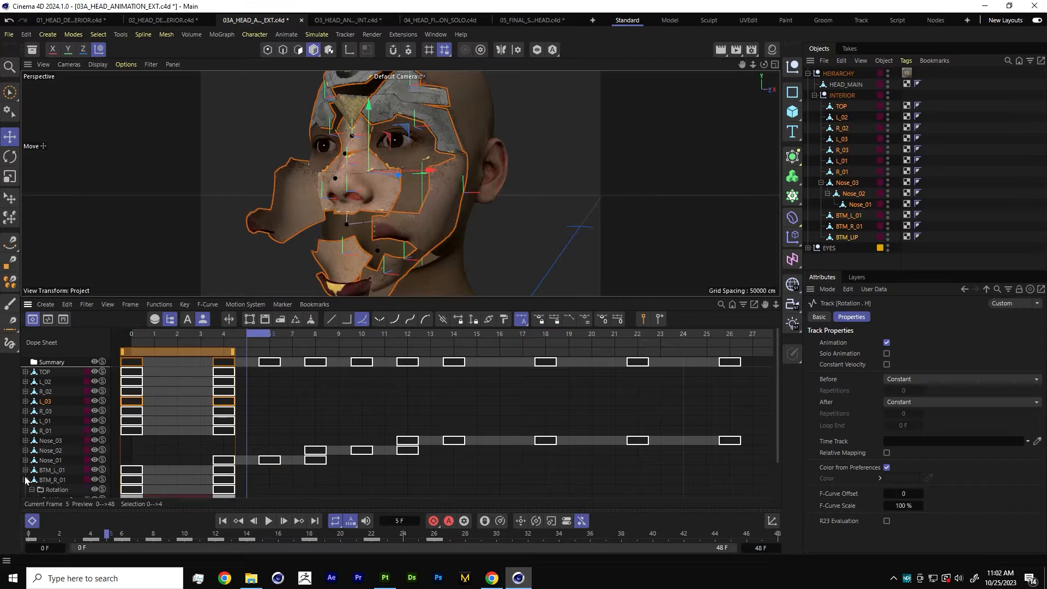
pyautogui.click(25, 480)
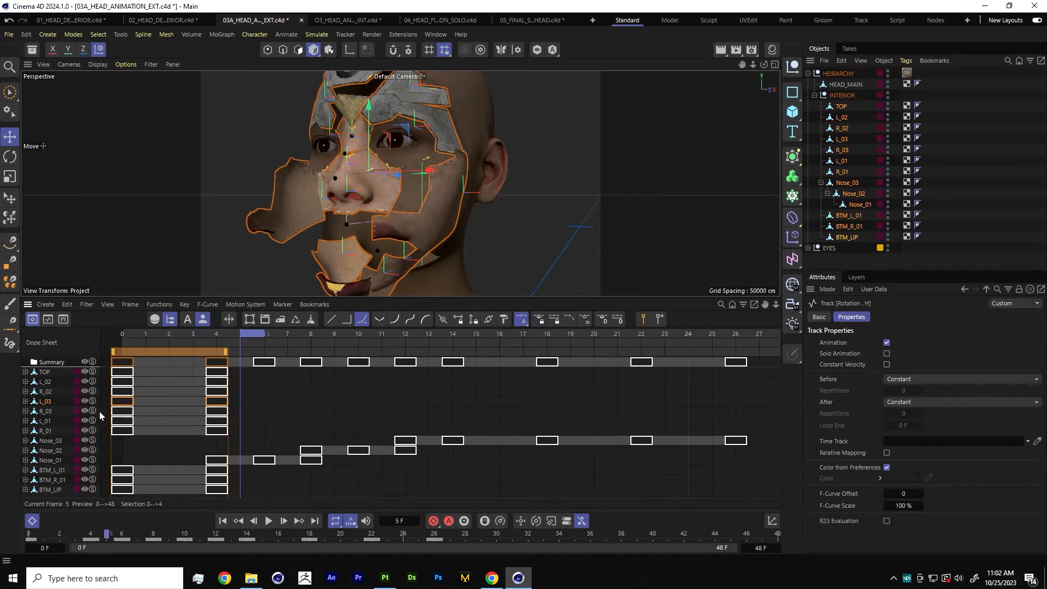
# Shift the L_02 and R_02 rotation keyframes together so they run from frame 2 to frame 6.
pyautogui.keyDown('alt'); pyautogui.moveTo(450, 419); pyautogui.dragTo(395, 418, button='right'); pyautogui.keyUp('alt')
pyautogui.keyDown('alt'); pyautogui.moveTo(521, 406); pyautogui.dragTo(469, 406, button='right'); pyautogui.keyUp('alt')
pyautogui.keyDown('alt'); pyautogui.moveTo(586, 398); pyautogui.dragTo(518, 398, button='right'); pyautogui.keyUp('alt')
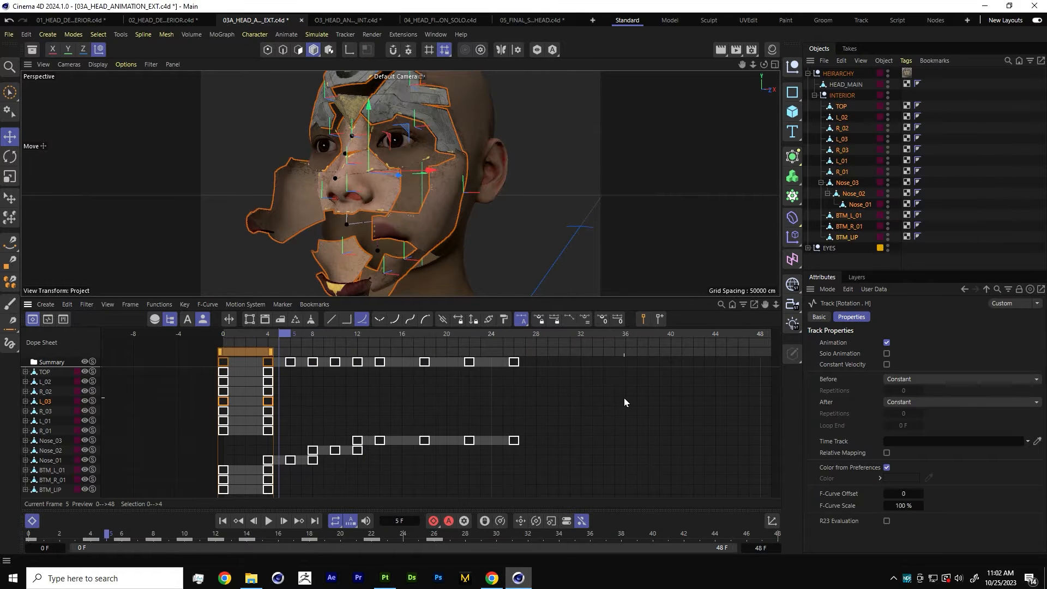
pyautogui.moveTo(41, 382); pyautogui.dragTo(98, 404)
pyautogui.moveTo(257, 352); pyautogui.dragTo(266, 349)
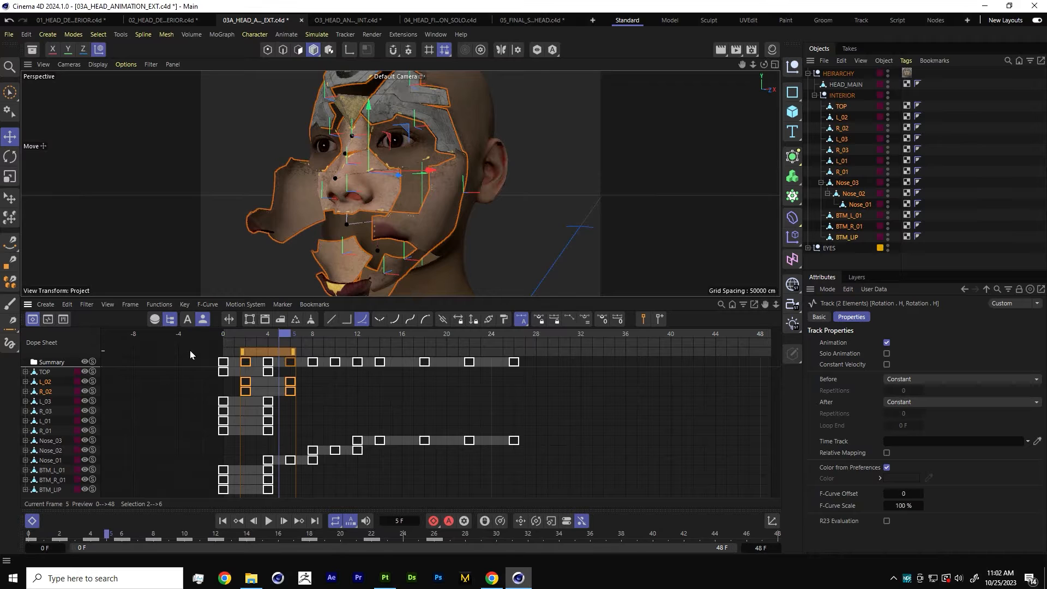
# Offset the L_03 and R_03 keyframes to frames 4–8, and the L_01 and R_01 keyframes to frames 6–10.
pyautogui.click(46, 401)
pyautogui.keyDown('ctrl'); pyautogui.click(45, 412); pyautogui.keyUp('ctrl')
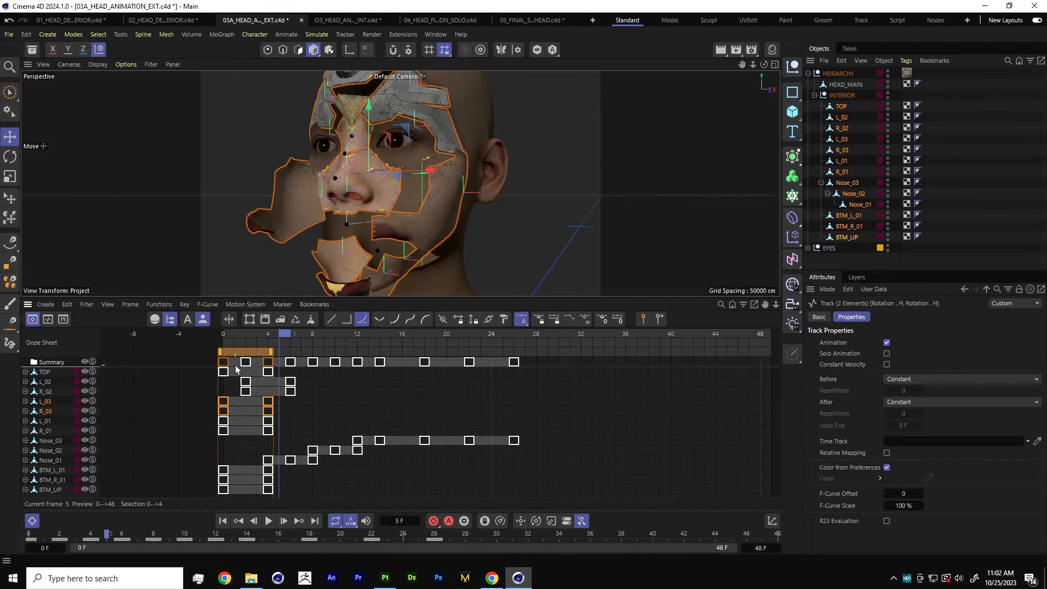
pyautogui.moveTo(250, 351); pyautogui.dragTo(314, 358)
pyautogui.click(42, 422)
pyautogui.keyDown('ctrl'); pyautogui.click(44, 430); pyautogui.keyUp('ctrl')
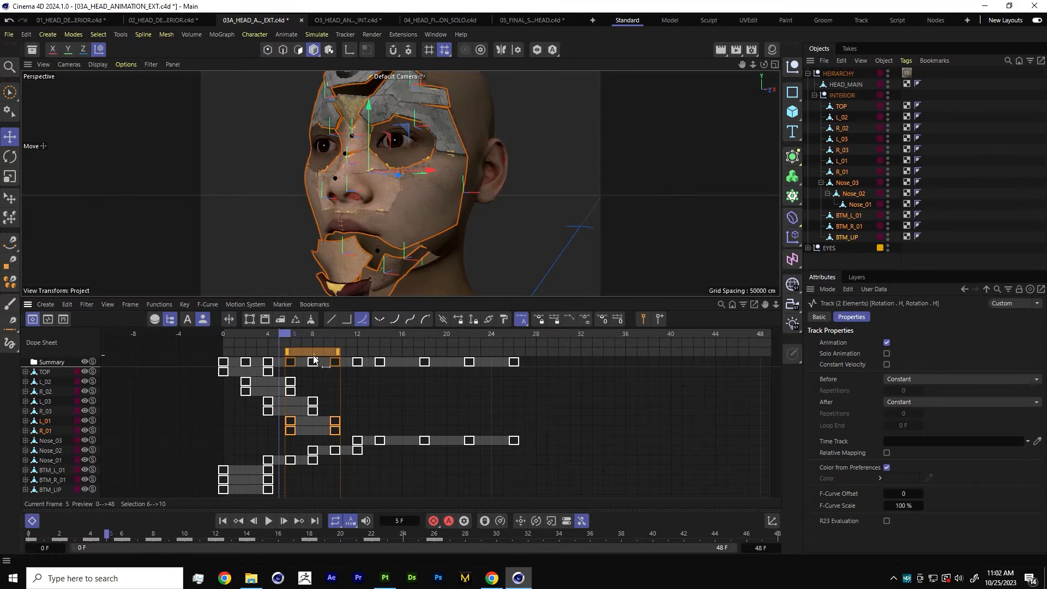
# Offset the BTM_L_01 and BTM_R_01 keyframes to frames 8–12, and the BTM_LIP keyframes to frames 10–14.
pyautogui.click(53, 479)
pyautogui.keyDown('ctrl'); pyautogui.click(52, 470); pyautogui.keyUp('ctrl')
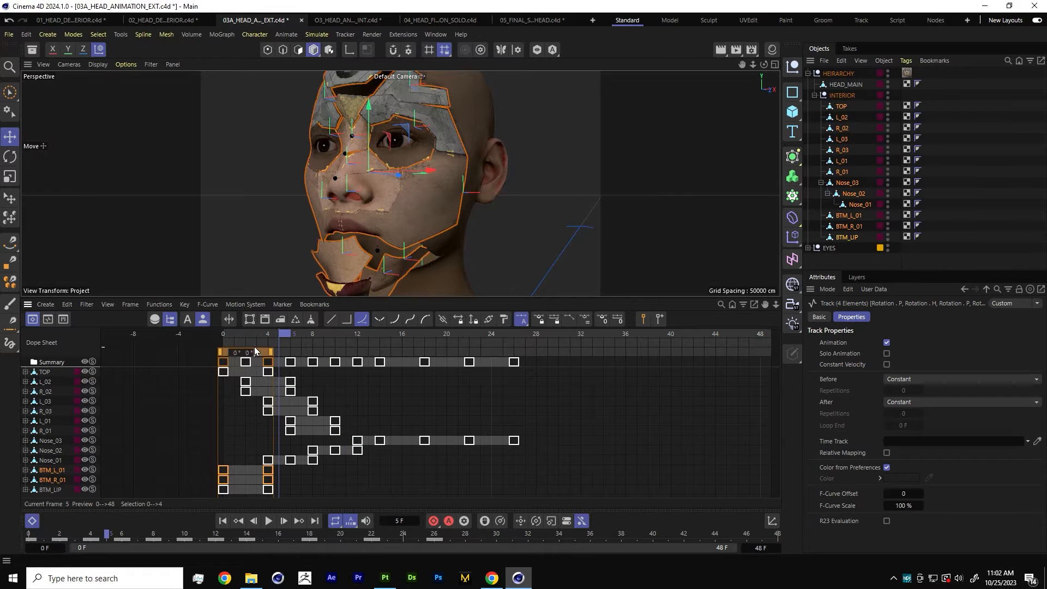
pyautogui.moveTo(254, 349); pyautogui.dragTo(340, 353)
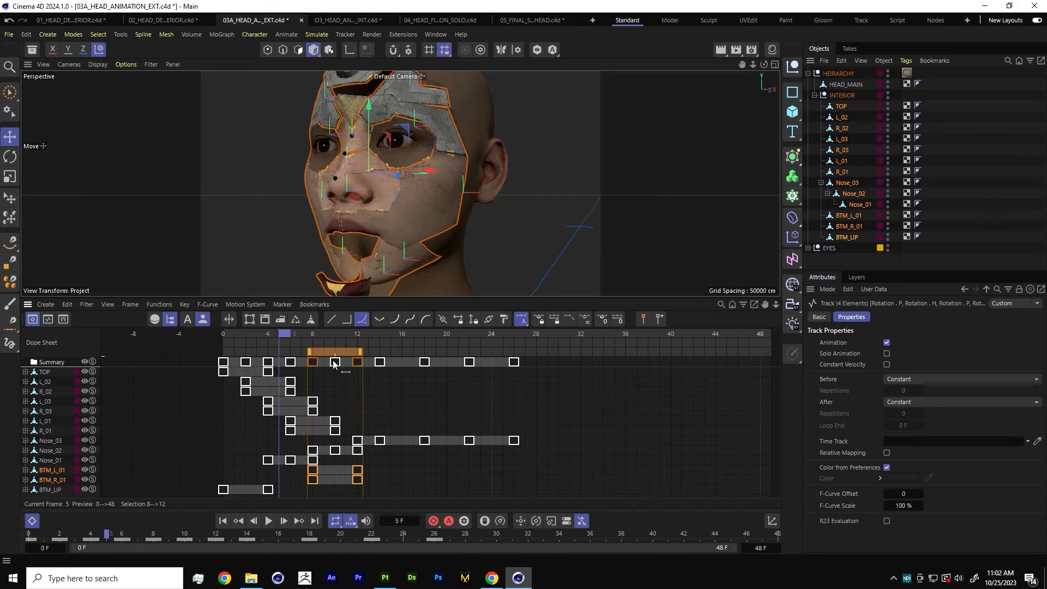
pyautogui.click(52, 489)
pyautogui.moveTo(253, 349); pyautogui.dragTo(371, 358)
# Play back the staggered panel animation to check its timing, and return to frame 0.
pyautogui.press('F8')
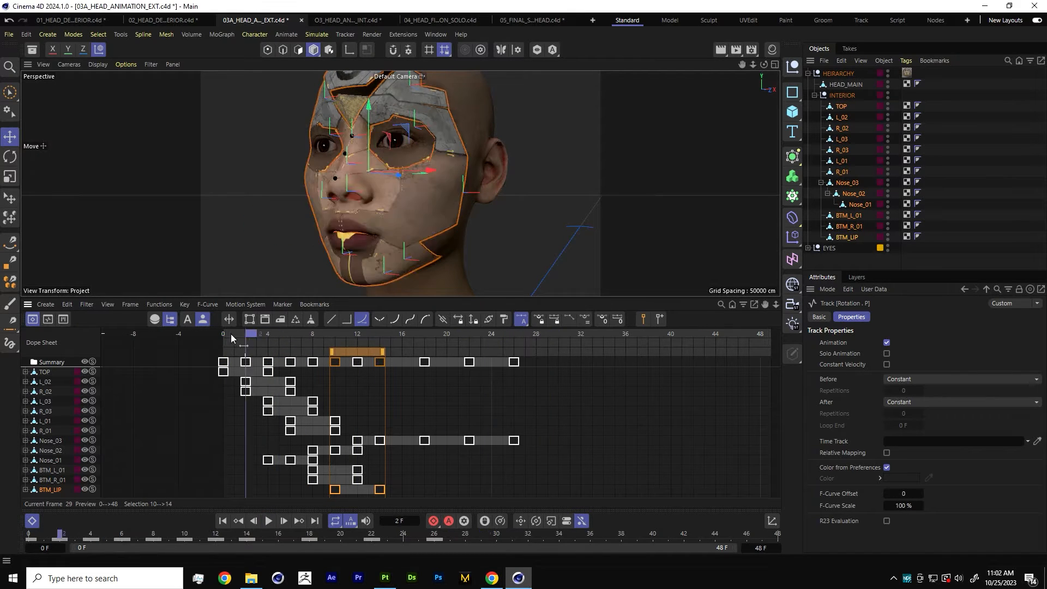
pyautogui.press('F8')
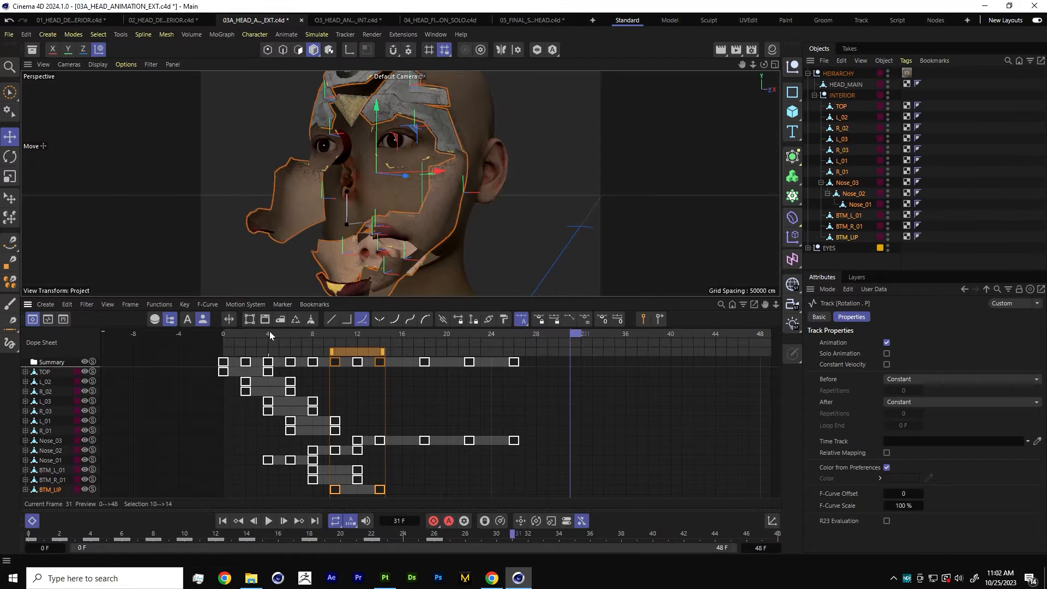
pyautogui.moveTo(269, 331); pyautogui.dragTo(185, 334)
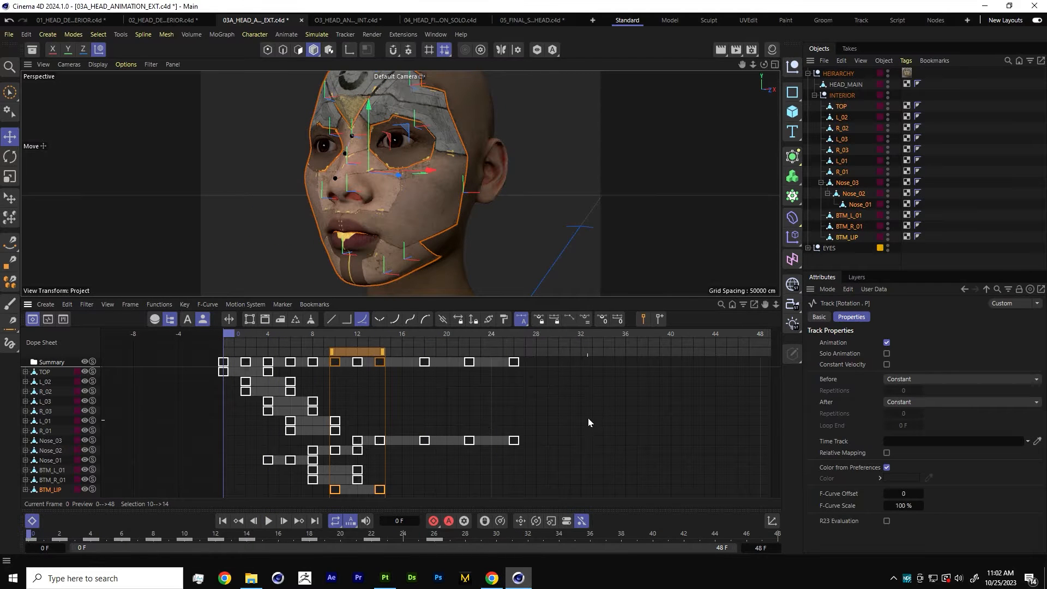
# Stretch all panel keyframes to span frames 0 to 48, and play back the slower animation.
pyautogui.keyDown('alt'); pyautogui.moveTo(587, 417); pyautogui.dragTo(661, 410, button='right'); pyautogui.keyUp('alt')
pyautogui.keyDown('alt'); pyautogui.moveTo(661, 410); pyautogui.dragTo(629, 409, button='middle'); pyautogui.keyUp('alt')
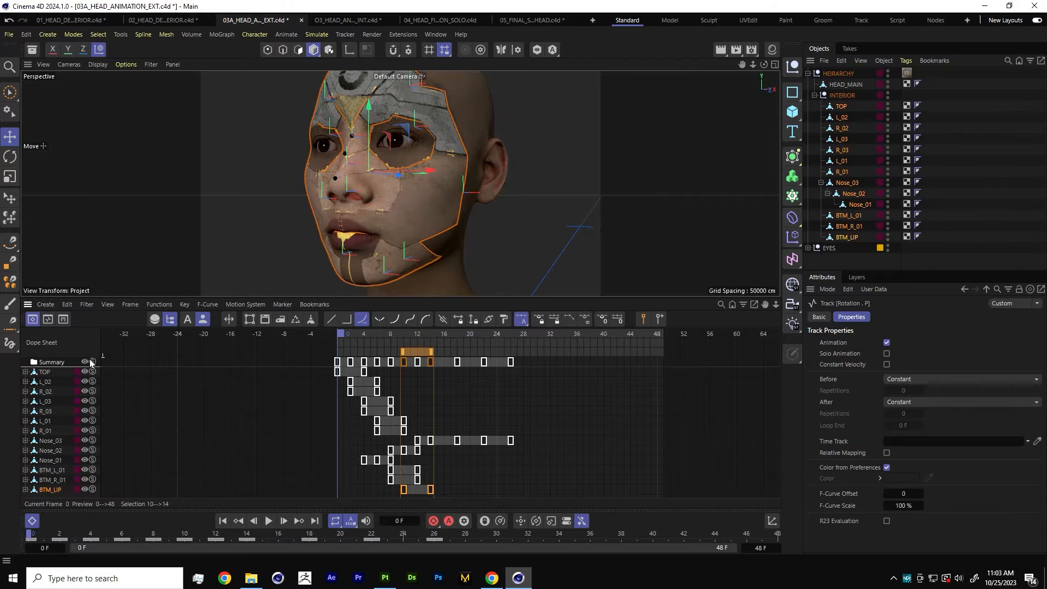
pyautogui.hotkey('ctrl', 'a')
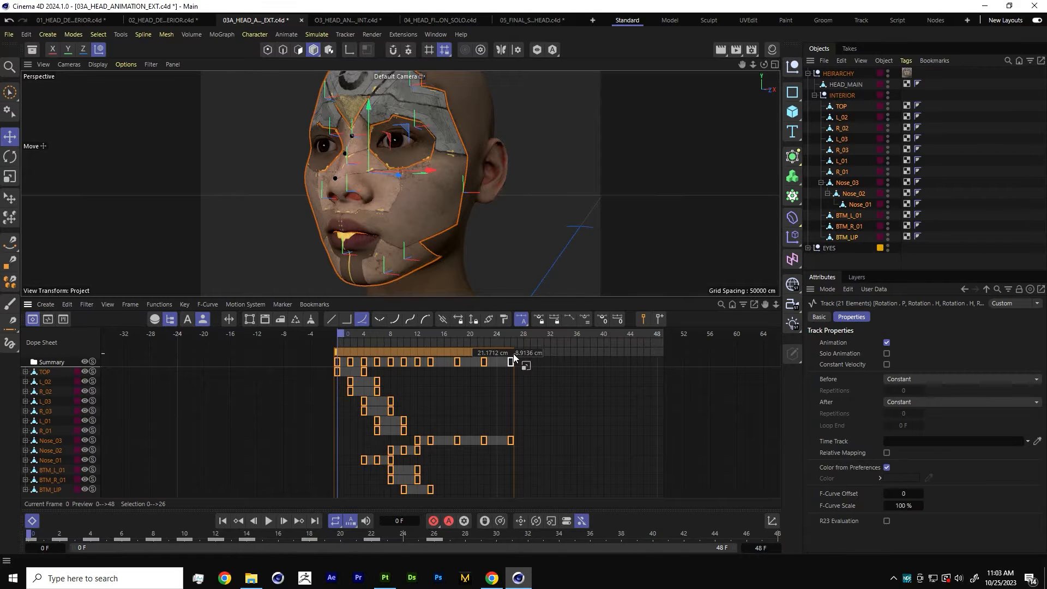
pyautogui.moveTo(513, 351); pyautogui.dragTo(659, 343)
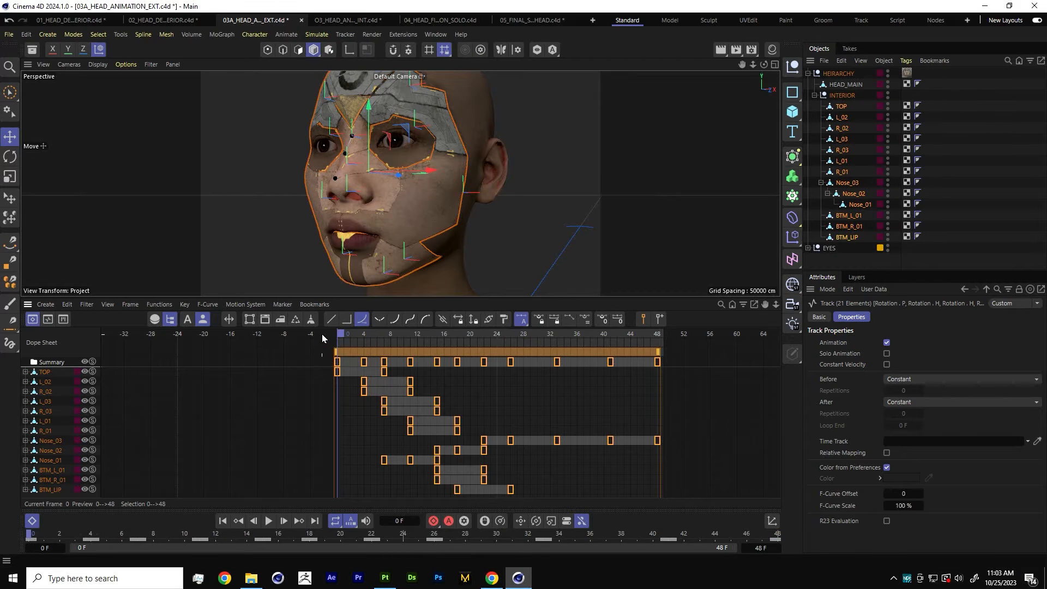
pyautogui.press('F8')
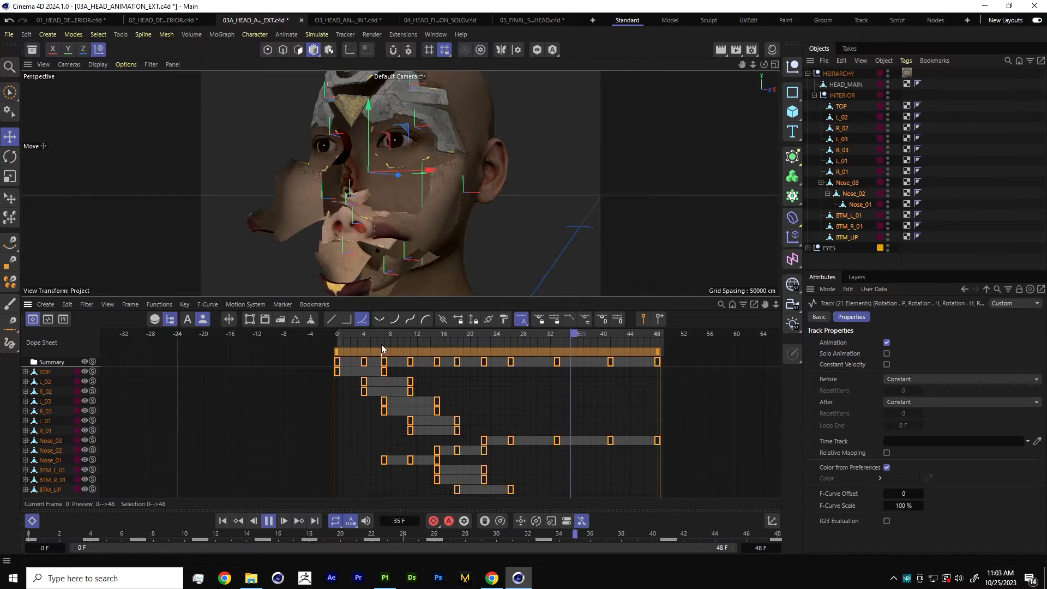
pyautogui.press('F8')
# Show the F-curves of all panels and lengthen the keys' incoming tangents so each movement eases softly into its end position.
pyautogui.click(48, 319)
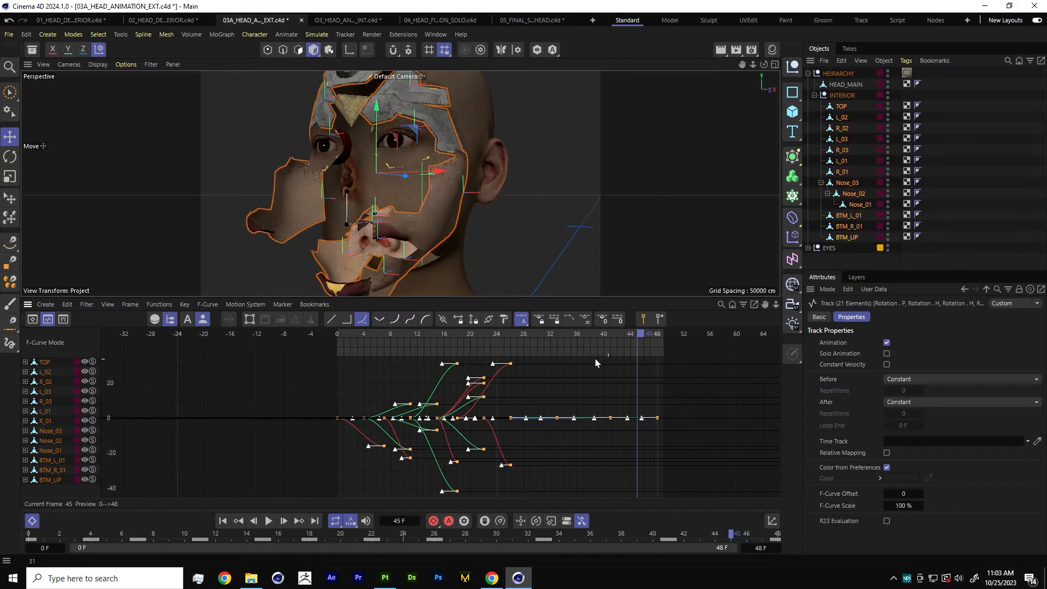
pyautogui.moveTo(492, 364); pyautogui.dragTo(472, 367)
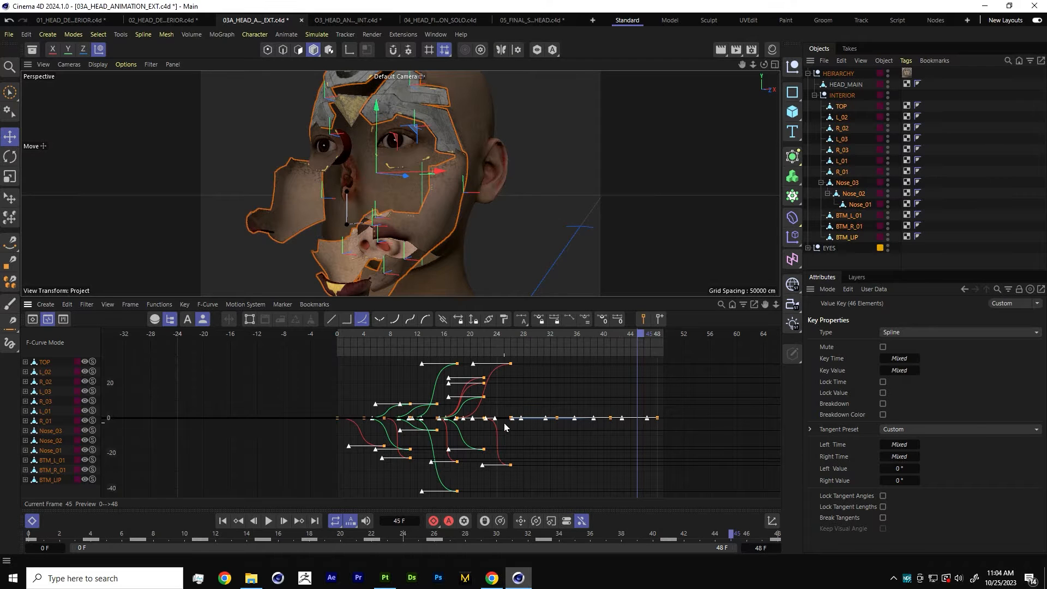
pyautogui.moveTo(673, 359); pyautogui.dragTo(233, 474)
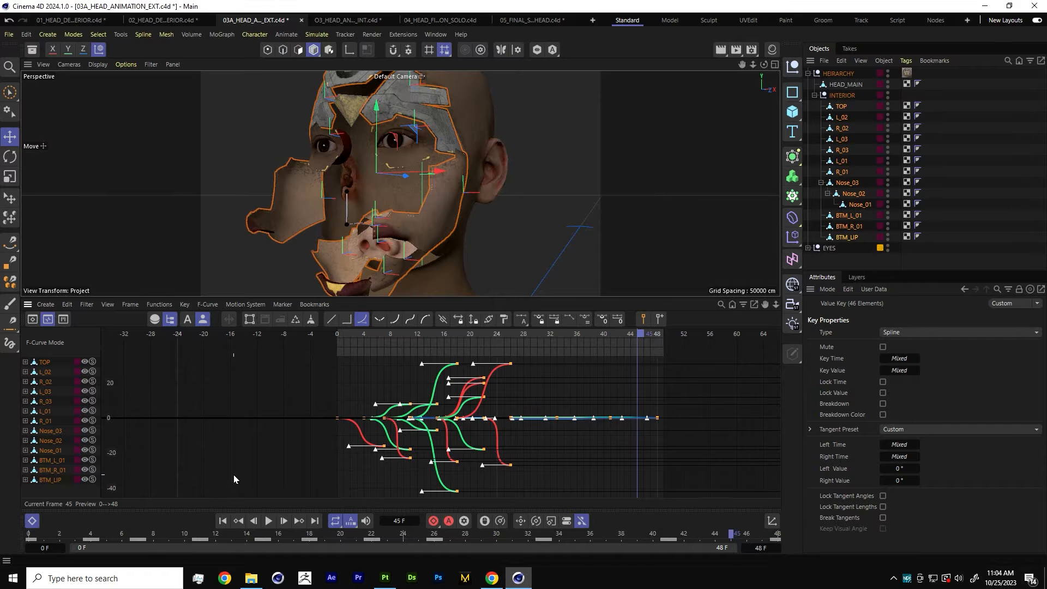
# Place the timeline beside the viewport and play the eased panel animation back from frame 0.
pyautogui.moveTo(29, 304); pyautogui.dragTo(40, 316)
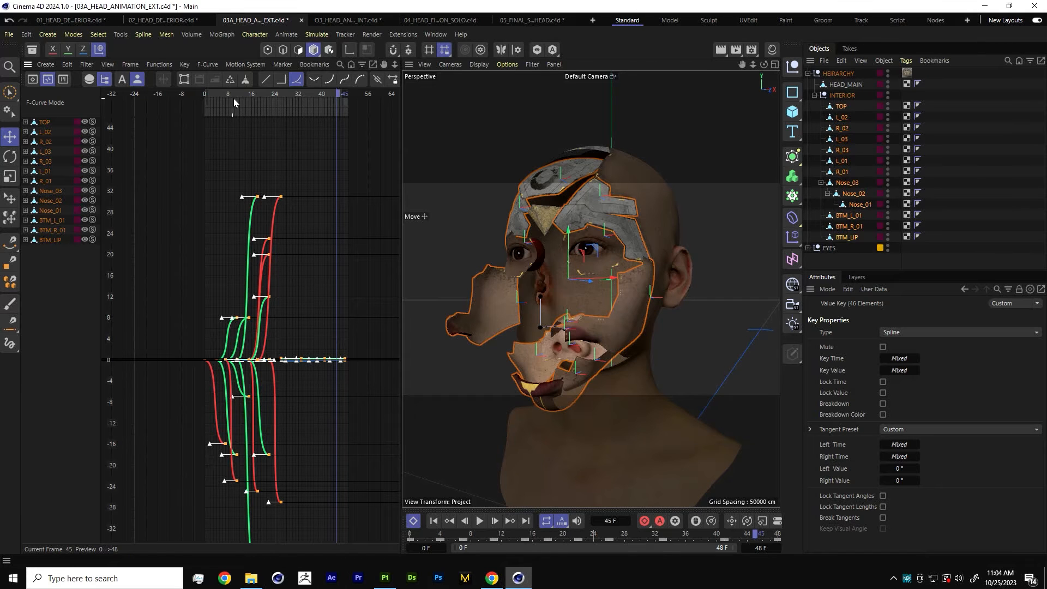
pyautogui.moveTo(421, 537); pyautogui.dragTo(388, 532)
pyautogui.press('F8')
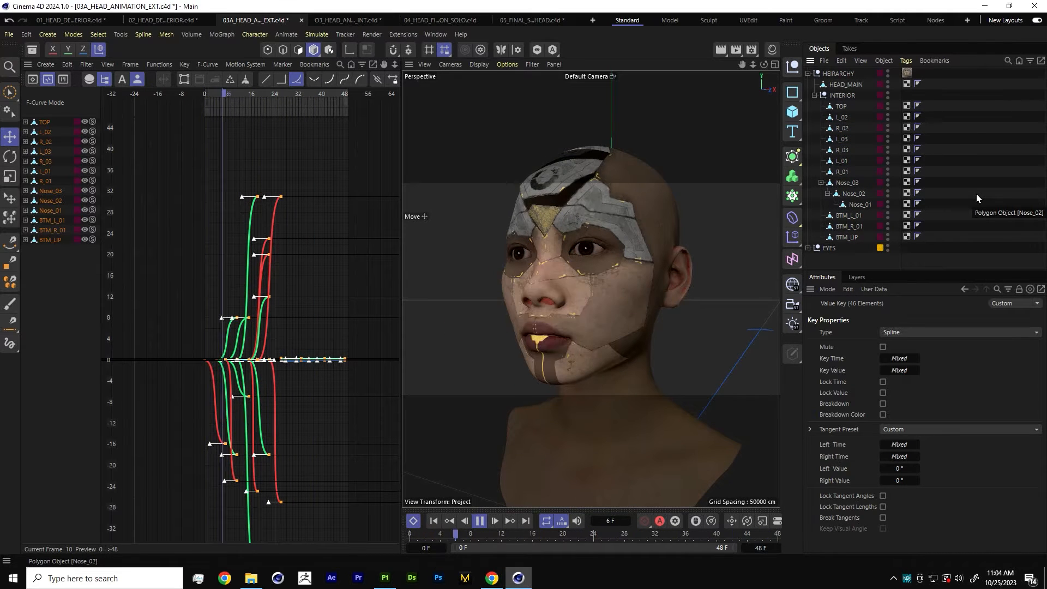
pyautogui.press('9')
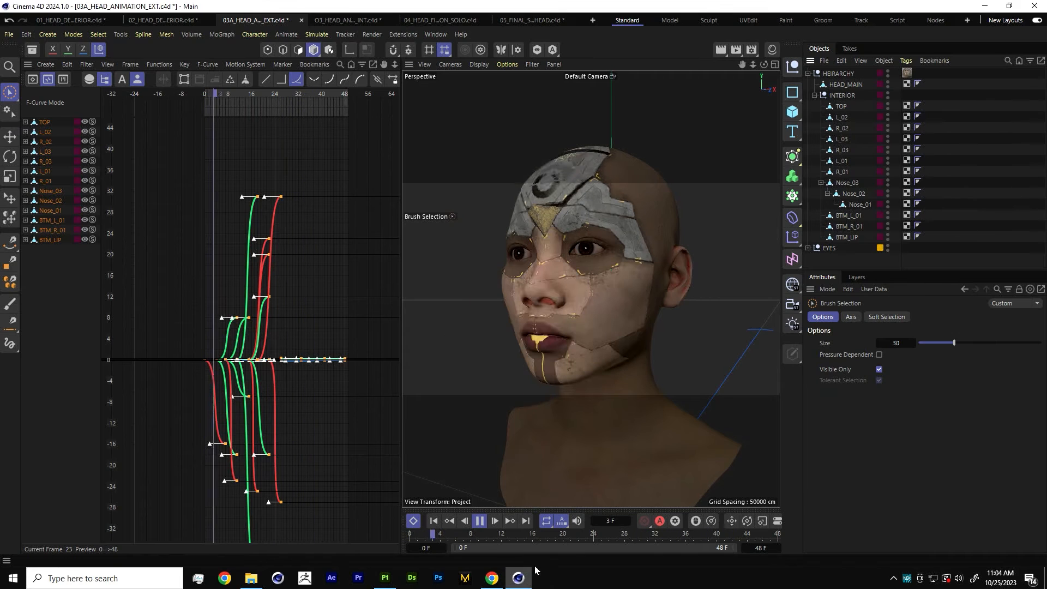
pyautogui.press('F8')
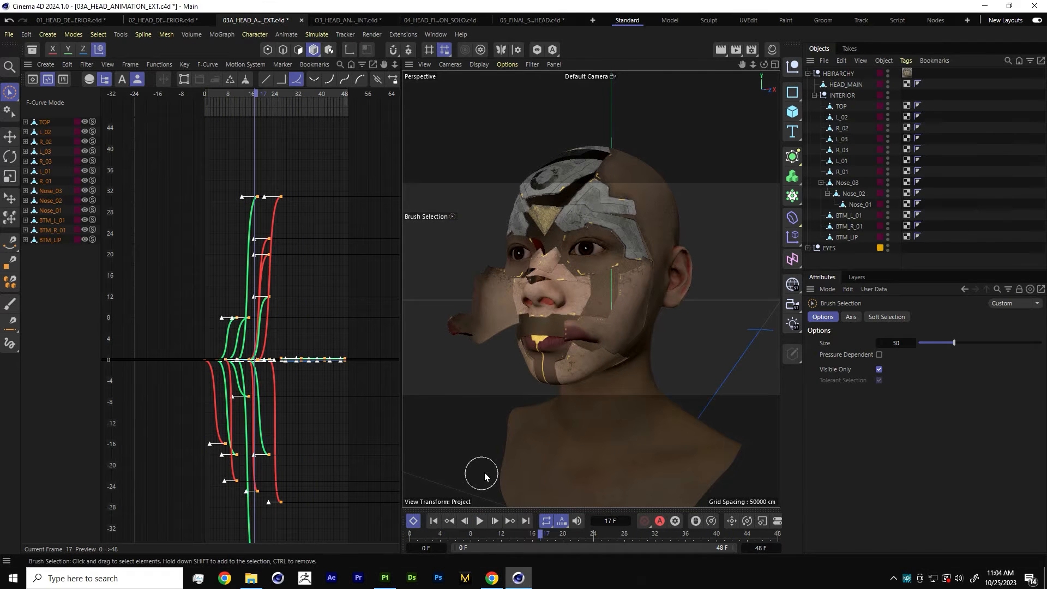
# Switch to the O3_HEAD_ANIMATION_INT.c4d project, undock and close the timeline, and return the animation to frame 0.
pyautogui.click(341, 20)
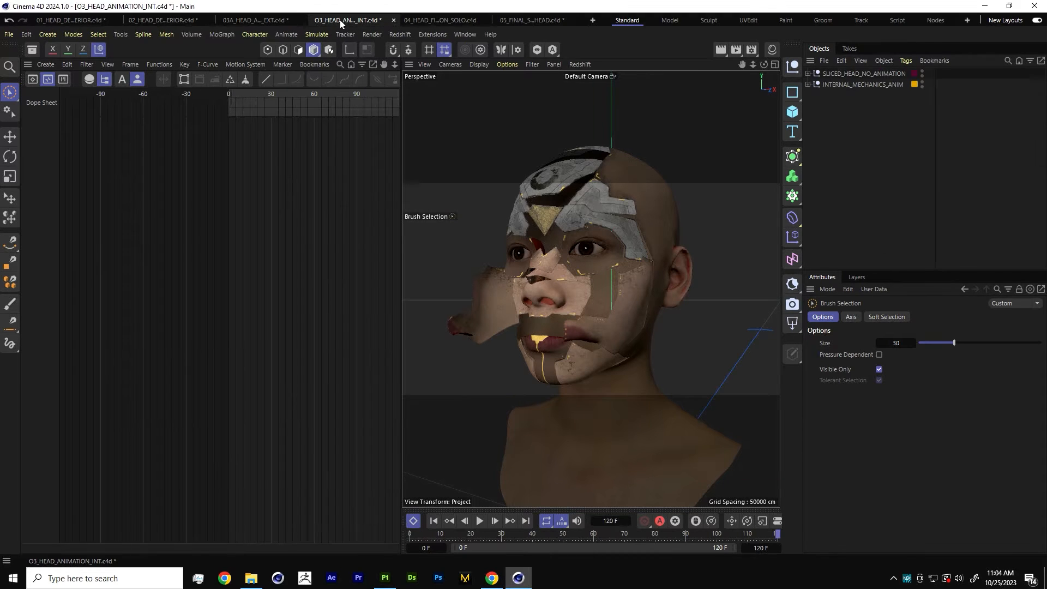
pyautogui.click(28, 65)
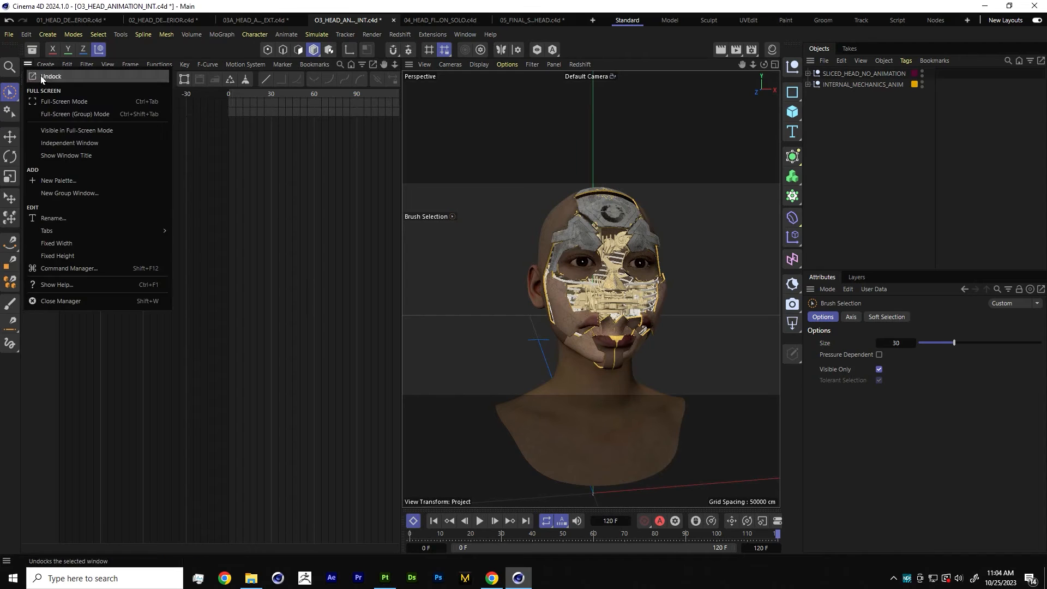
pyautogui.click(30, 66)
pyautogui.click(31, 66)
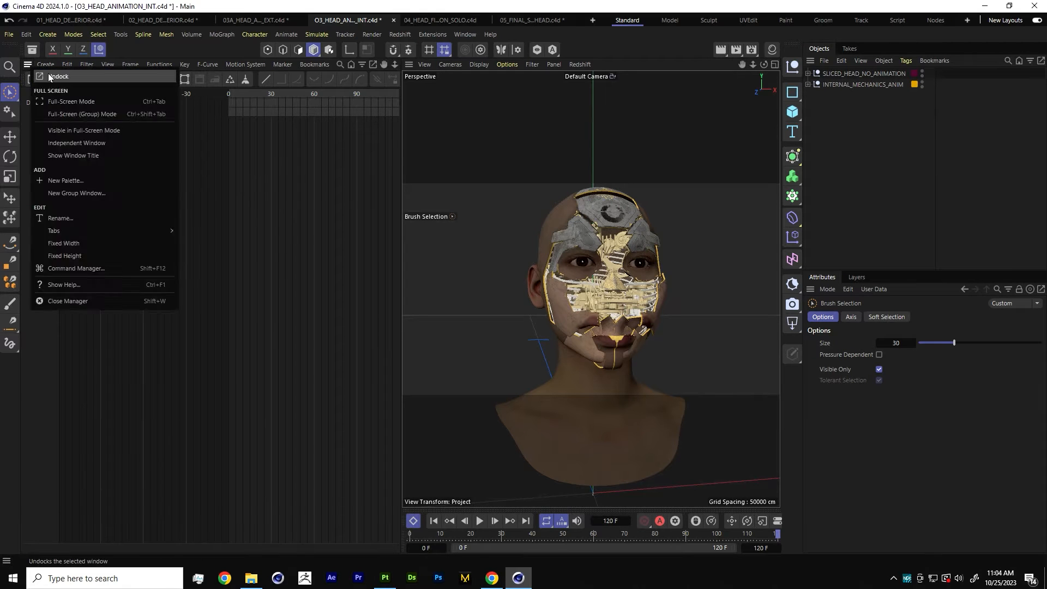
pyautogui.click(49, 77)
pyautogui.click(393, 55)
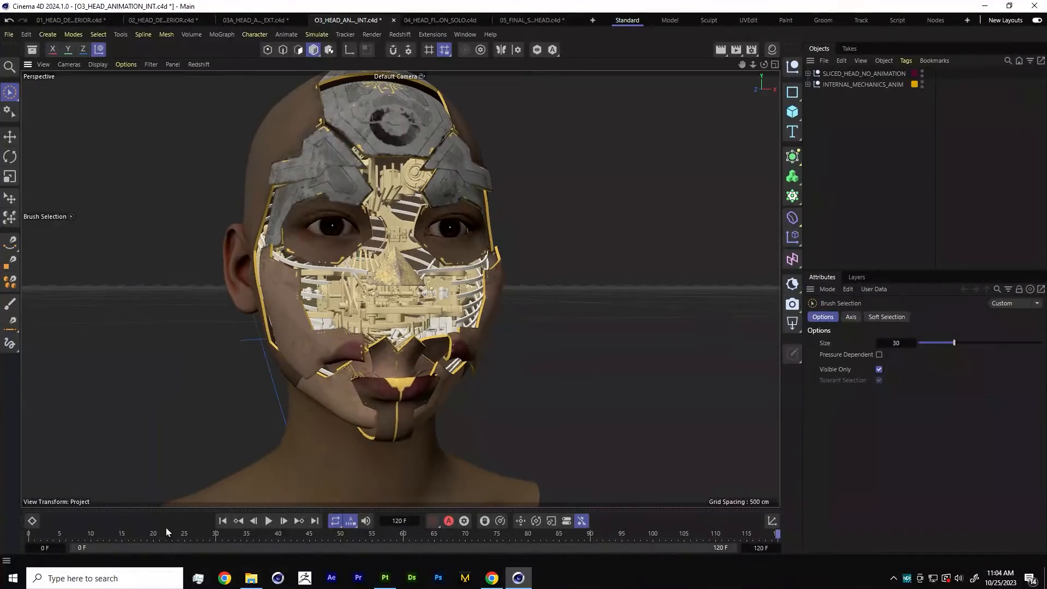
pyautogui.moveTo(26, 535)
pyautogui.mouseDown()
pyautogui.moveTo(85, 529)
pyautogui.moveTo(27, 527)
pyautogui.mouseUp()
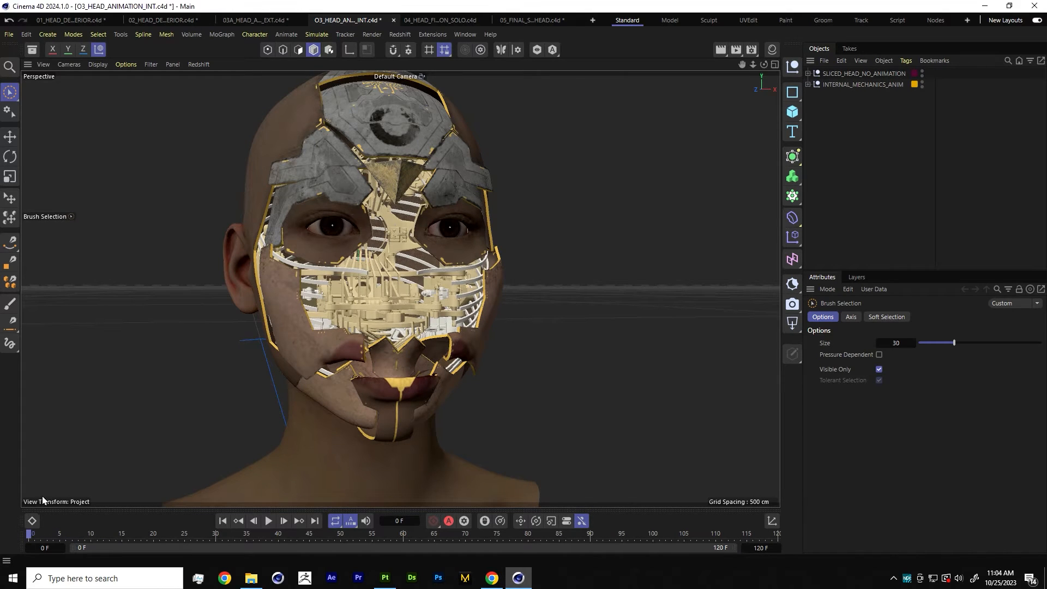
# Scrub through the interior mechanics animation while viewing the face machinery from several angles, and return to frame 0.
pyautogui.moveTo(33, 536); pyautogui.dragTo(590, 546)
pyautogui.scroll(10, 391, 325)
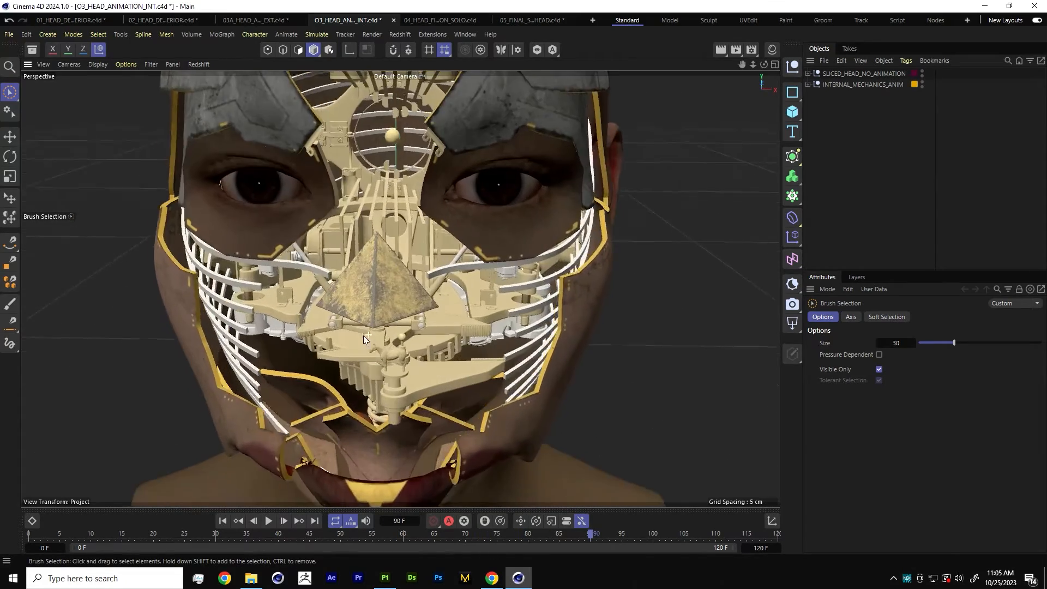
pyautogui.keyDown('alt'); pyautogui.moveTo(364, 336); pyautogui.dragTo(377, 393); pyautogui.keyUp('alt')
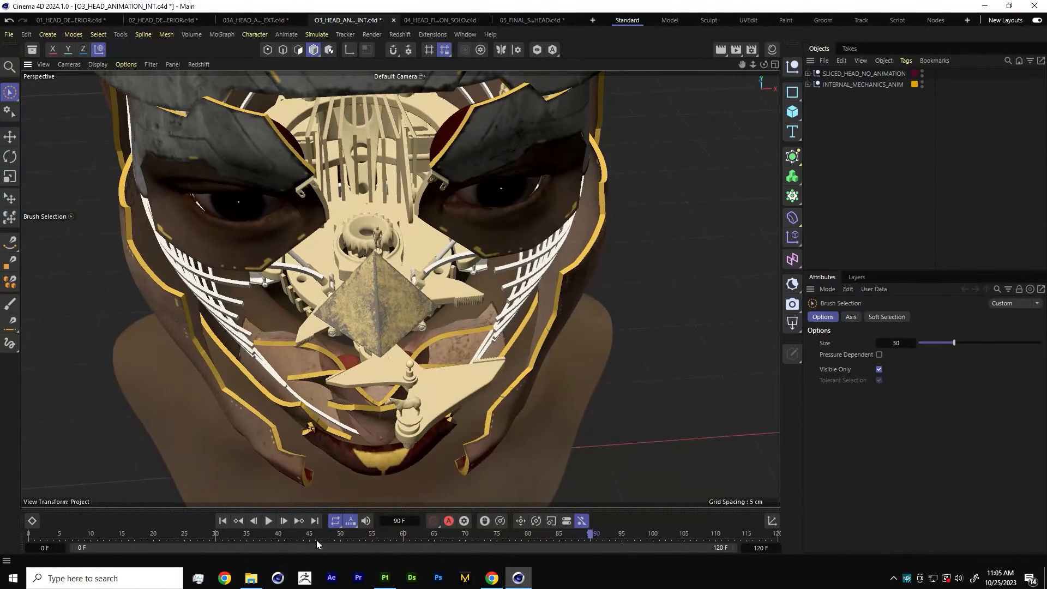
pyautogui.moveTo(320, 535); pyautogui.dragTo(696, 533)
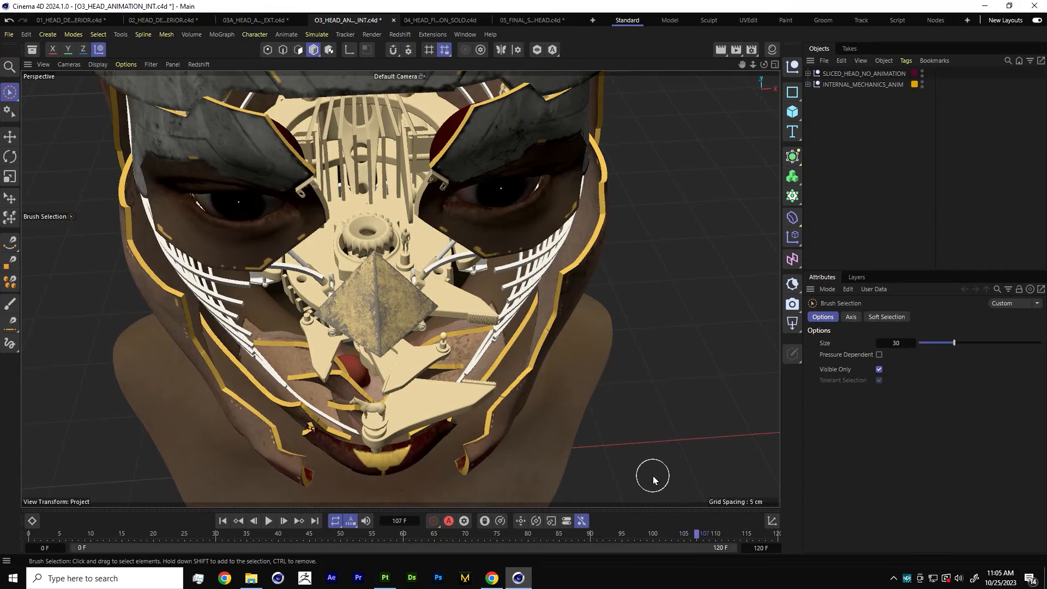
pyautogui.keyDown('alt'); pyautogui.moveTo(390, 310); pyautogui.dragTo(419, 263); pyautogui.keyUp('alt')
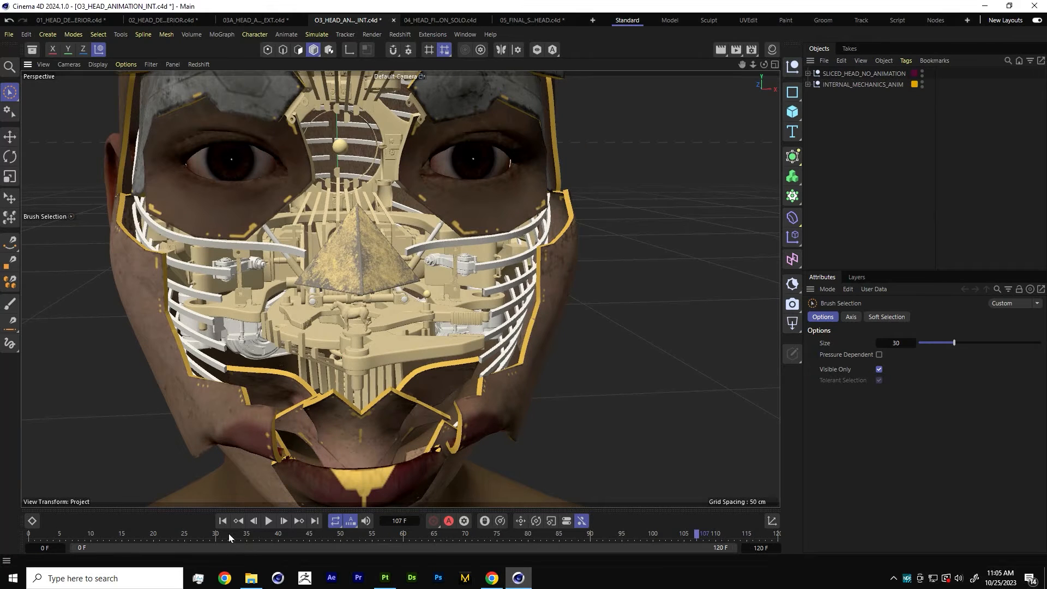
pyautogui.moveTo(229, 537); pyautogui.dragTo(365, 534)
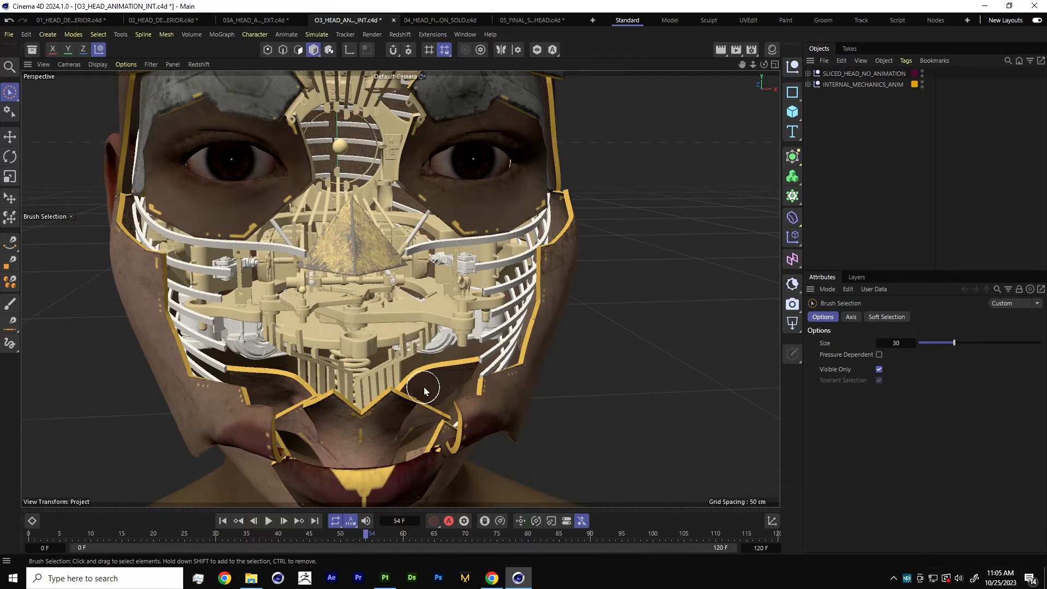
pyautogui.moveTo(279, 537)
pyautogui.mouseDown()
pyautogui.moveTo(444, 535)
pyautogui.moveTo(746, 502)
pyautogui.moveTo(287, 502)
pyautogui.moveTo(28, 523)
pyautogui.mouseUp()
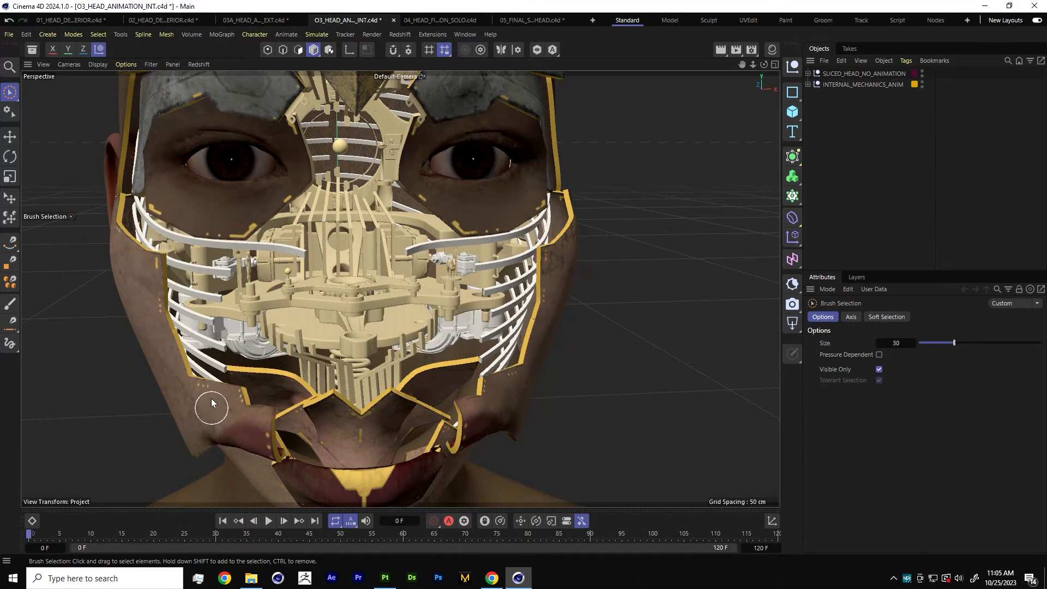
# Hide the EXTERIOR and INTERNAL_ANIM layers in the viewport and render, and scrub the isolated keys' motion to frame 66.
pyautogui.click(857, 278)
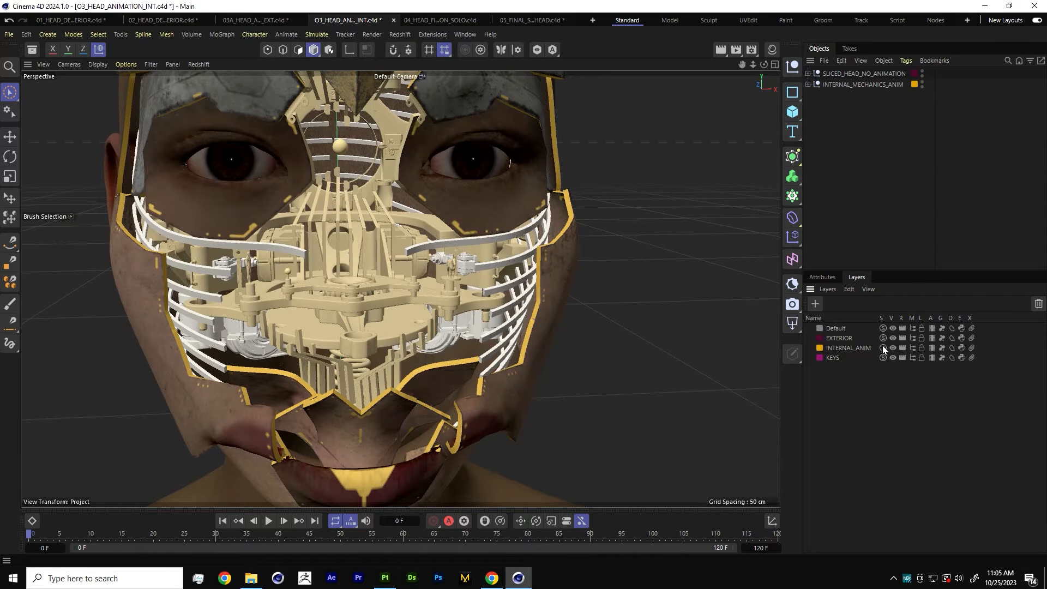
pyautogui.click(892, 347)
pyautogui.click(903, 347)
pyautogui.click(902, 337)
pyautogui.click(892, 338)
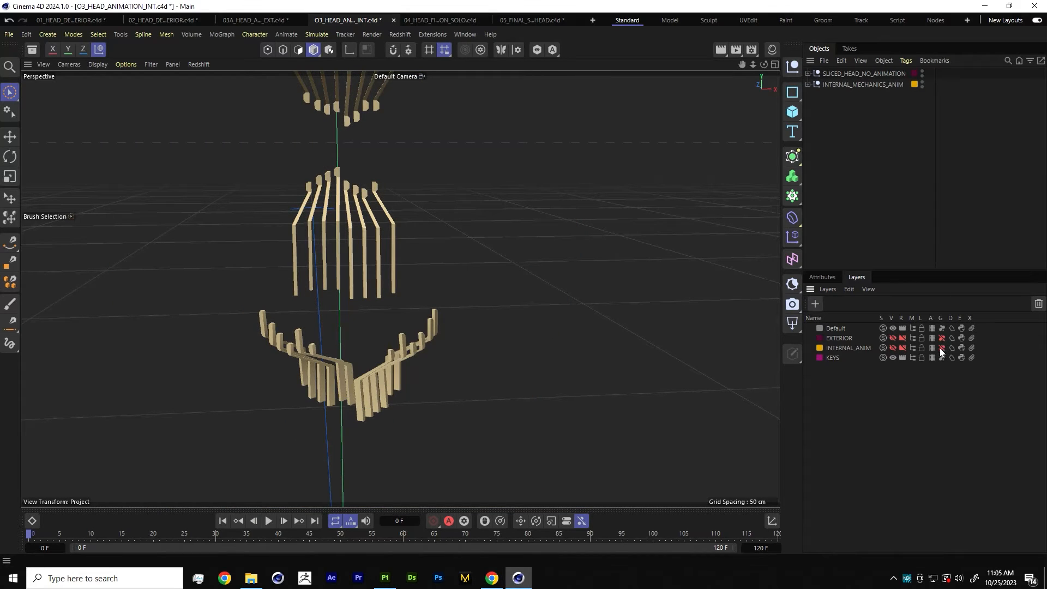
pyautogui.keyDown('alt'); pyautogui.moveTo(362, 287); pyautogui.dragTo(327, 347); pyautogui.keyUp('alt')
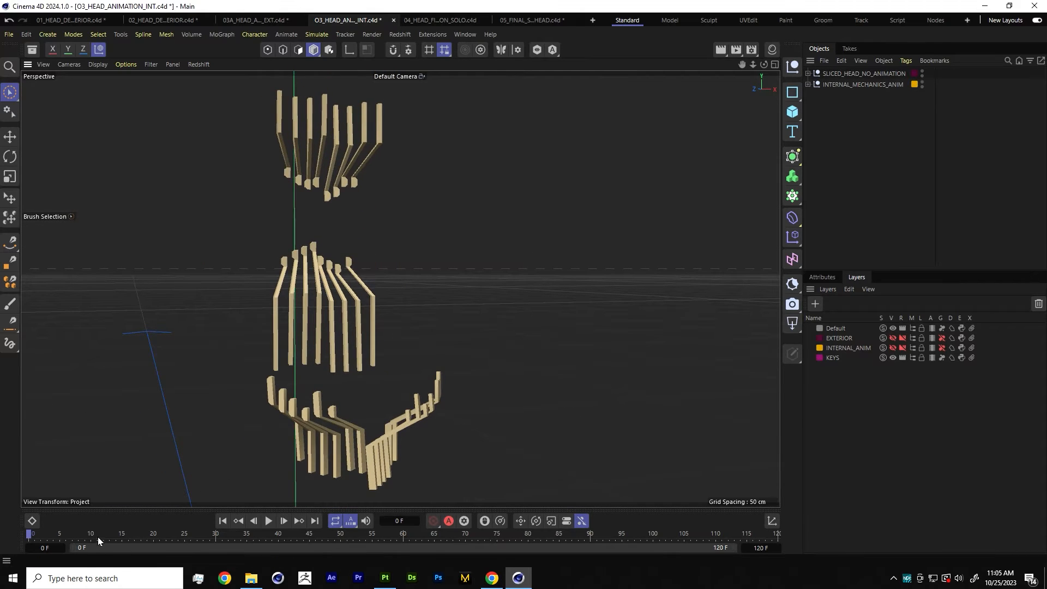
pyautogui.moveTo(97, 537); pyautogui.dragTo(441, 540)
# Set the Selection of the GOLD material tag on the KEYS fracture object to 0, and scrub the key colors to frame 111.
pyautogui.click(808, 84)
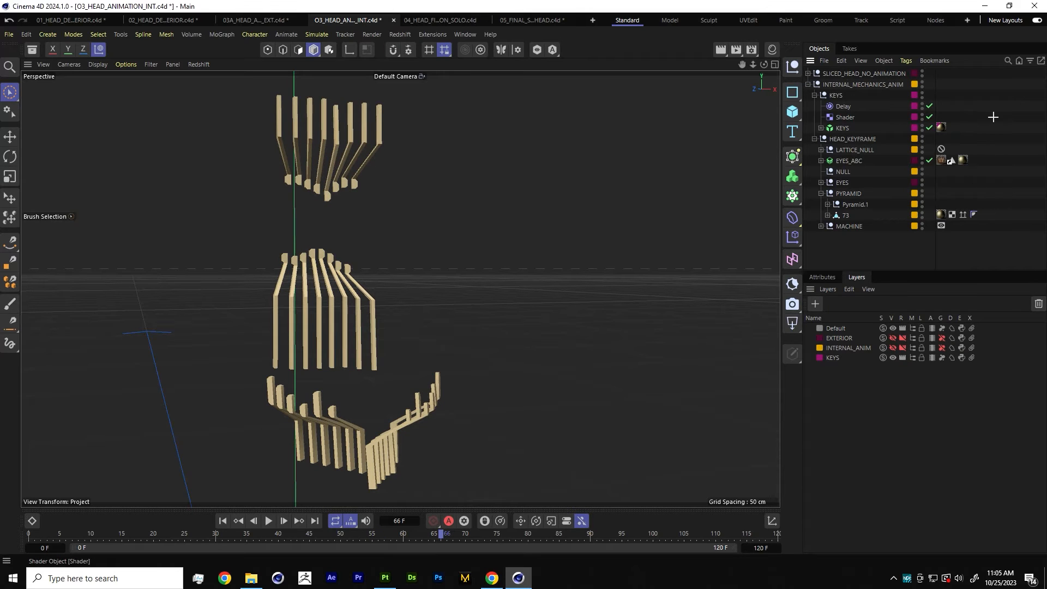
pyautogui.click(823, 278)
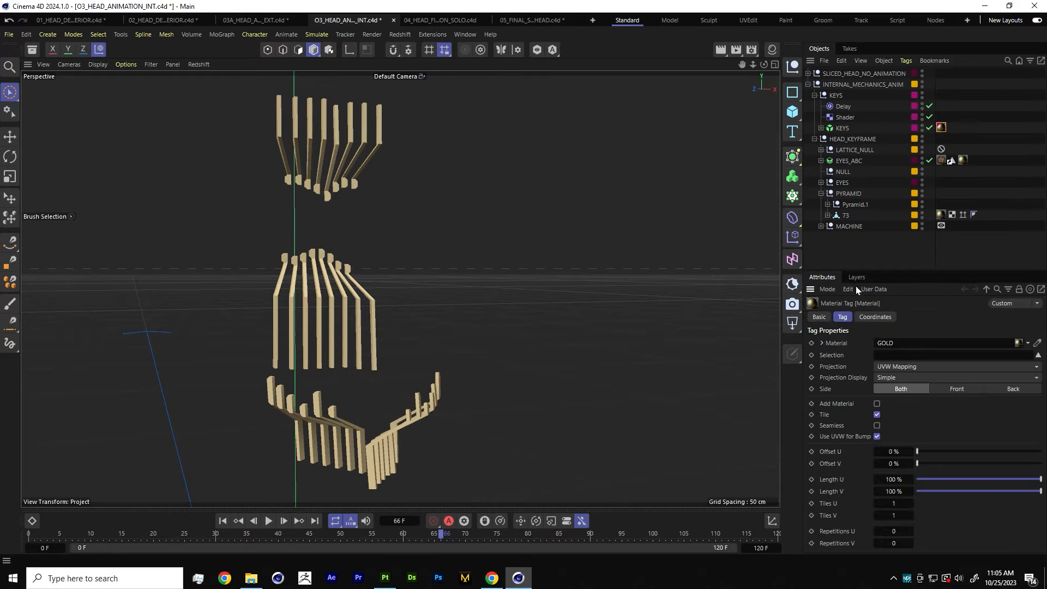
pyautogui.click(892, 355)
pyautogui.write('C')
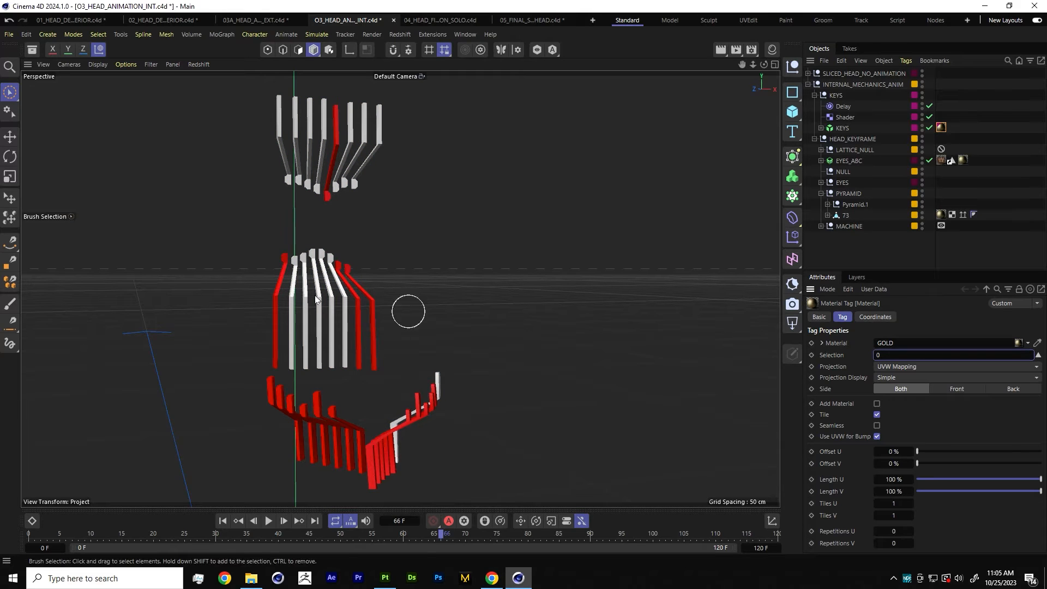
pyautogui.keyDown('alt'); pyautogui.moveTo(292, 250); pyautogui.dragTo(301, 263); pyautogui.keyUp('alt')
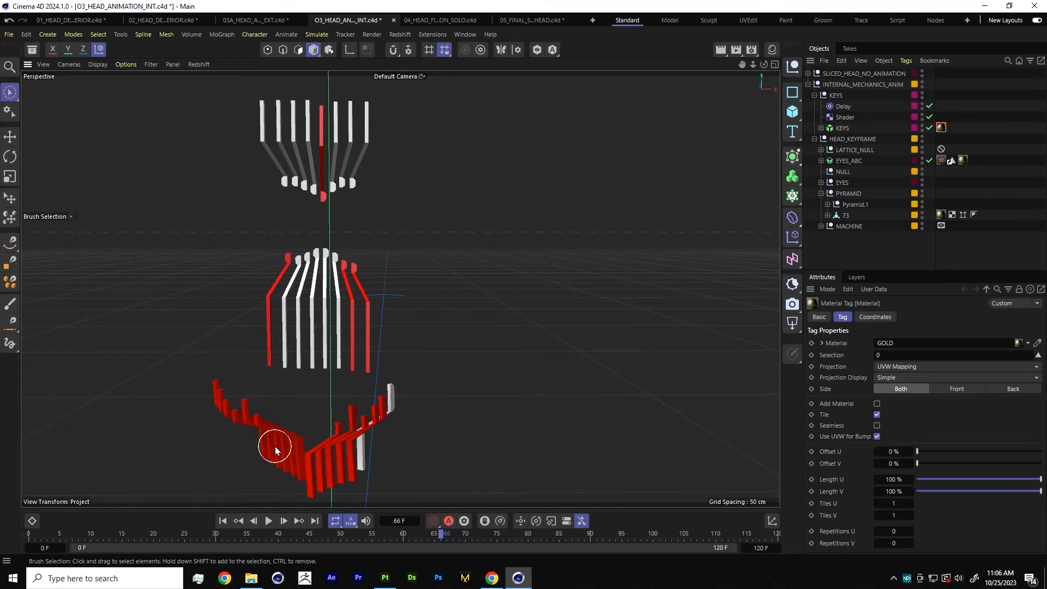
pyautogui.click(267, 537)
pyautogui.moveTo(275, 539); pyautogui.dragTo(721, 537)
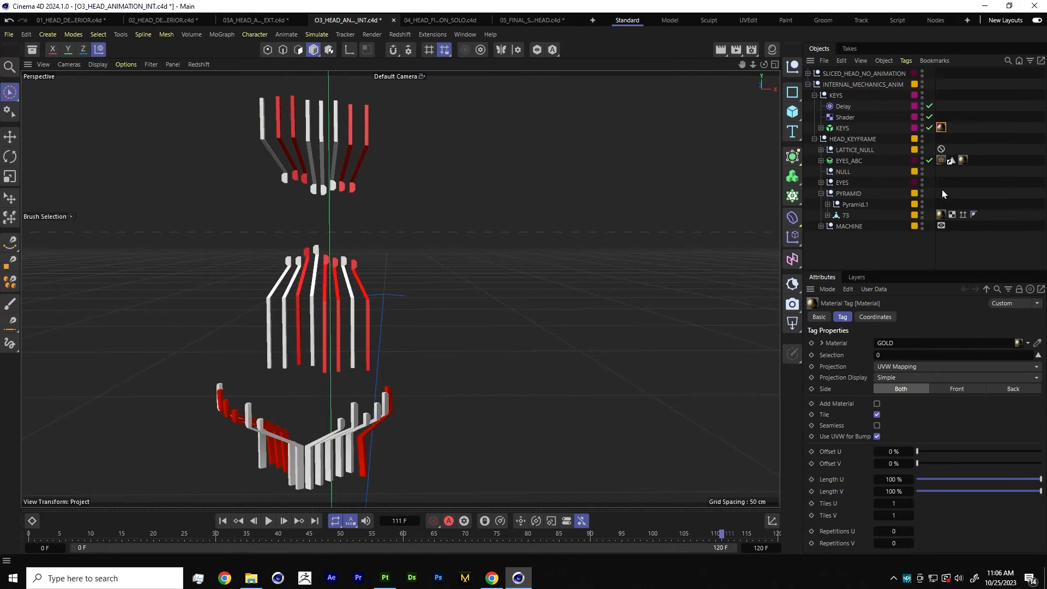
# Select the KEYS fracture object, display polygon lines in the viewport, and inspect the WAND pieces nested inside it.
pyautogui.click(820, 128)
pyautogui.click(844, 129)
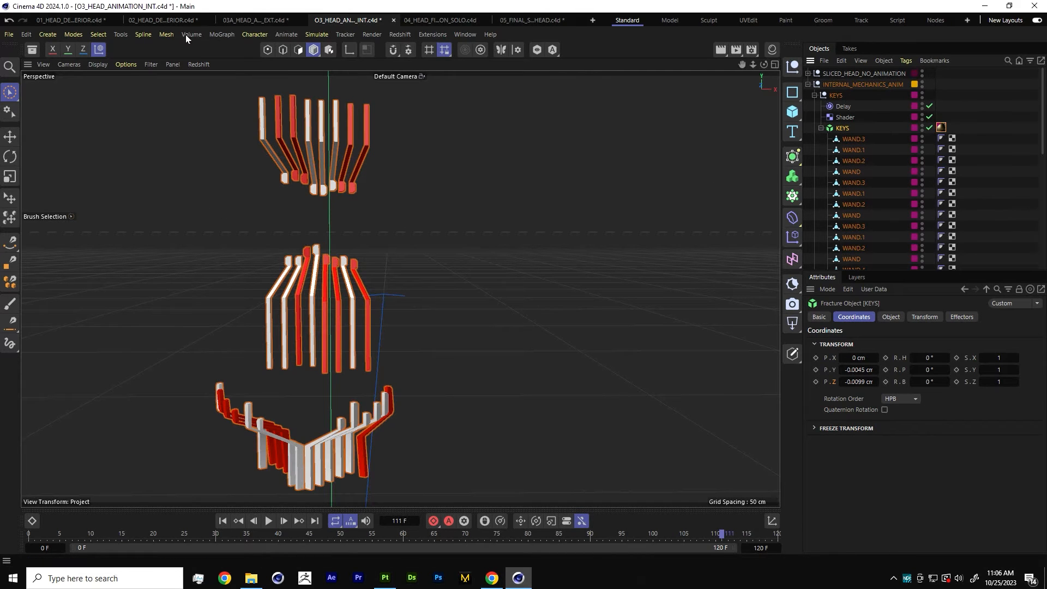
pyautogui.click(96, 63)
pyautogui.click(114, 111)
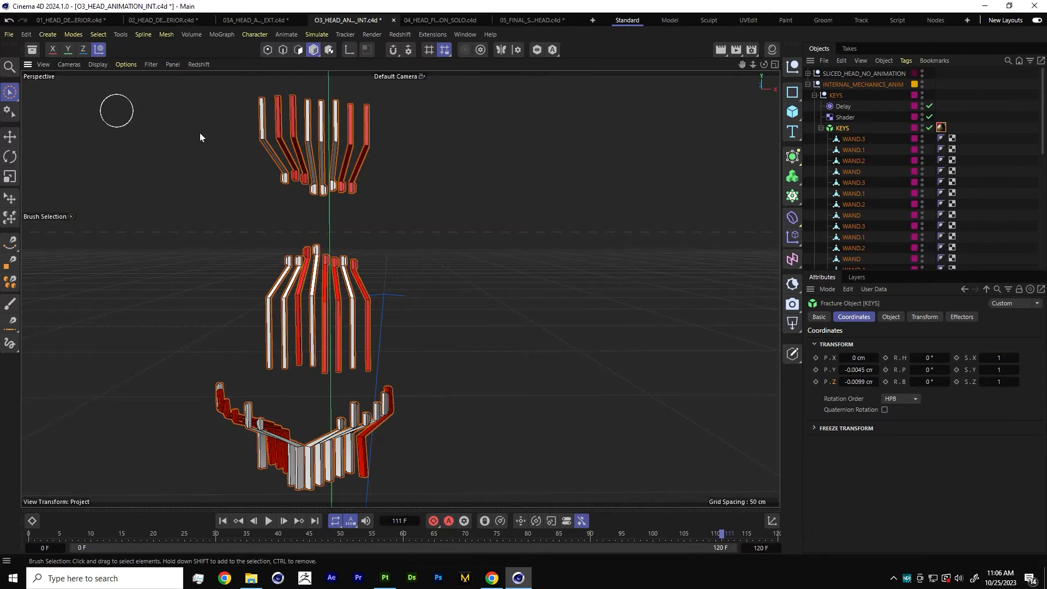
pyautogui.scroll(8, 305, 188)
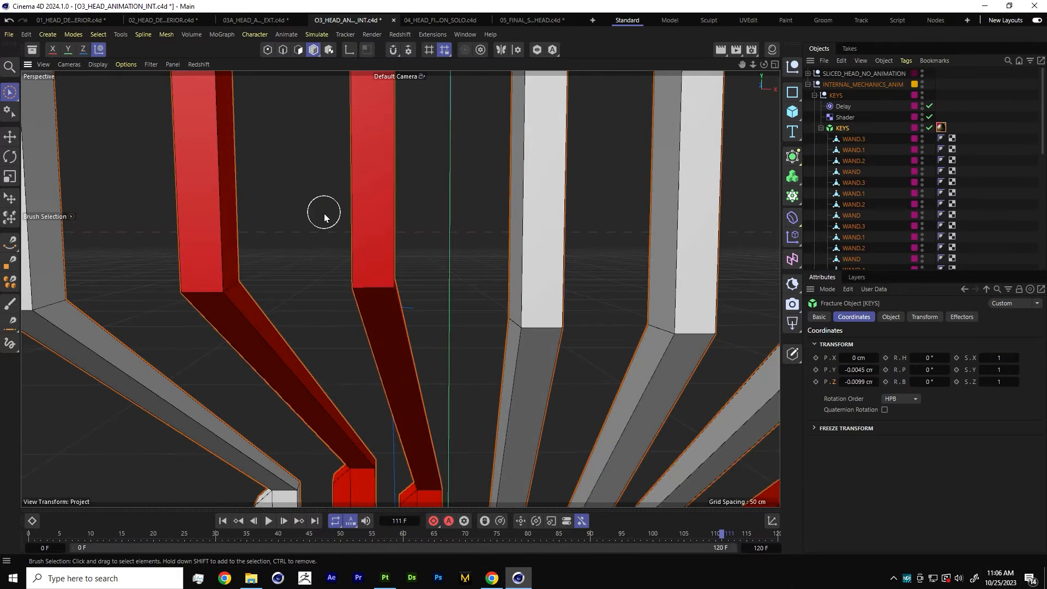
pyautogui.scroll(-10, 312, 208)
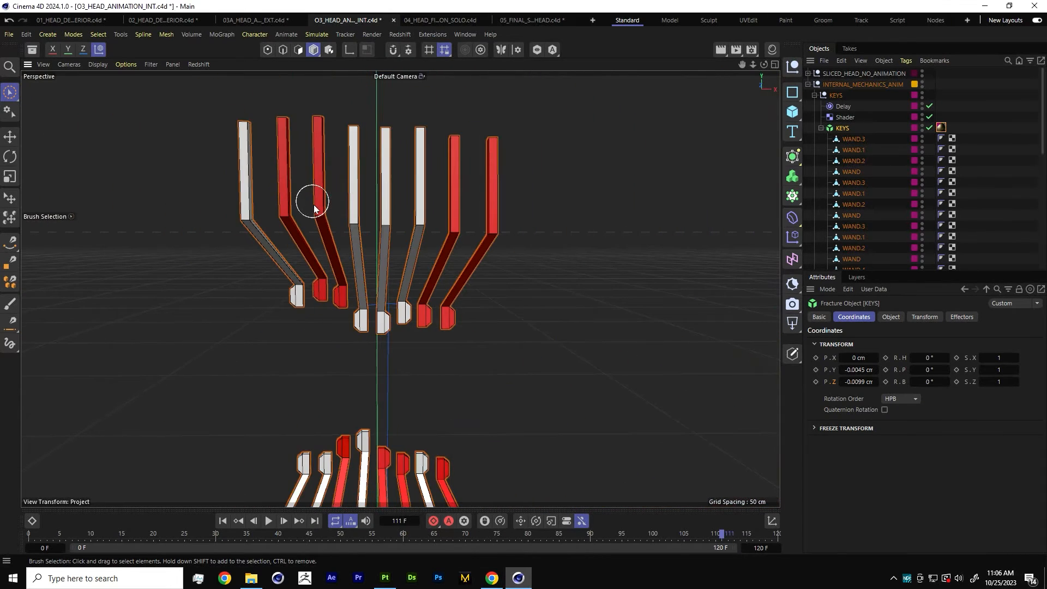
pyautogui.keyDown('alt'); pyautogui.moveTo(329, 249); pyautogui.dragTo(382, 248); pyautogui.keyUp('alt')
pyautogui.click(821, 128)
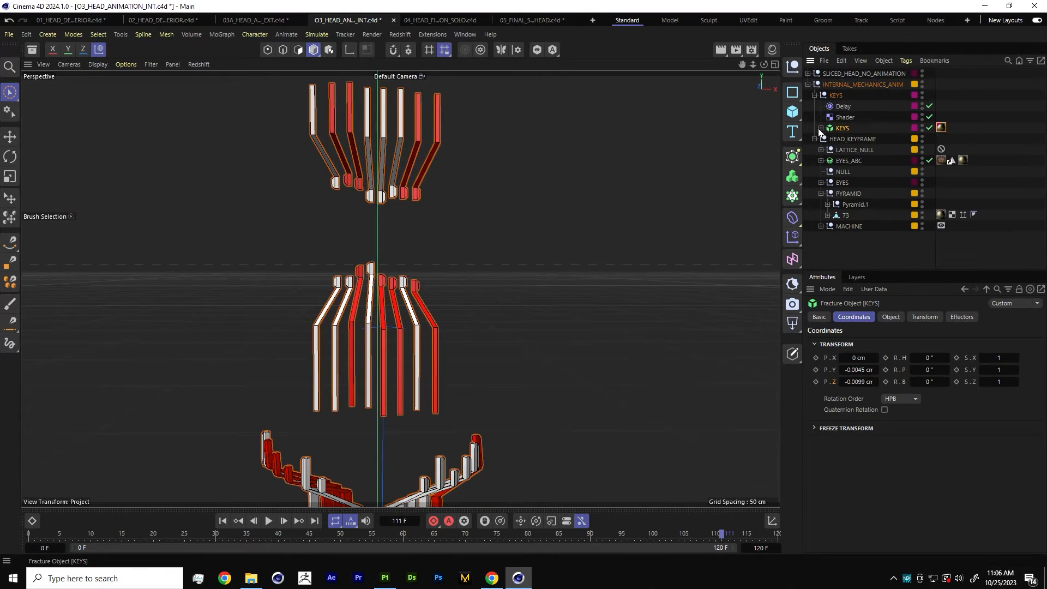
pyautogui.click(821, 127)
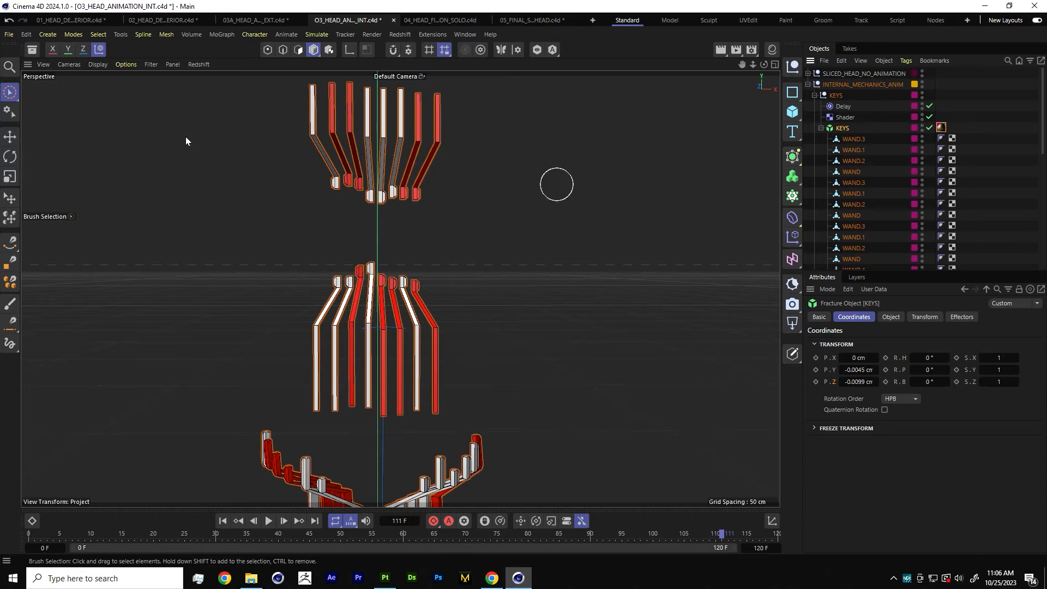
pyautogui.click(312, 50)
pyautogui.click(821, 128)
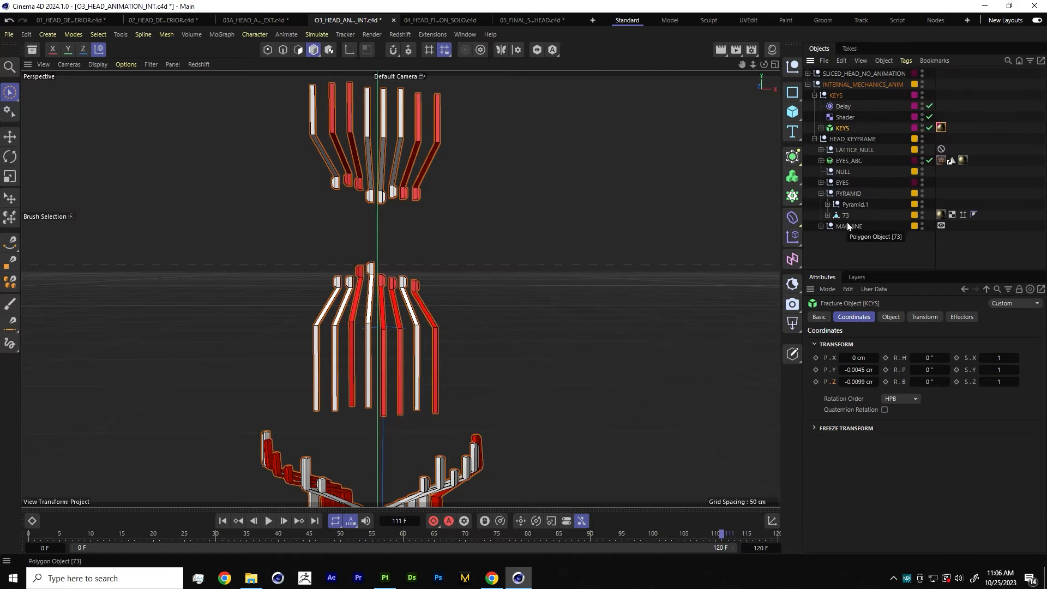
# Delete the Shader and Delay effectors from the KEYS group.
pyautogui.click(843, 247)
pyautogui.click(843, 116)
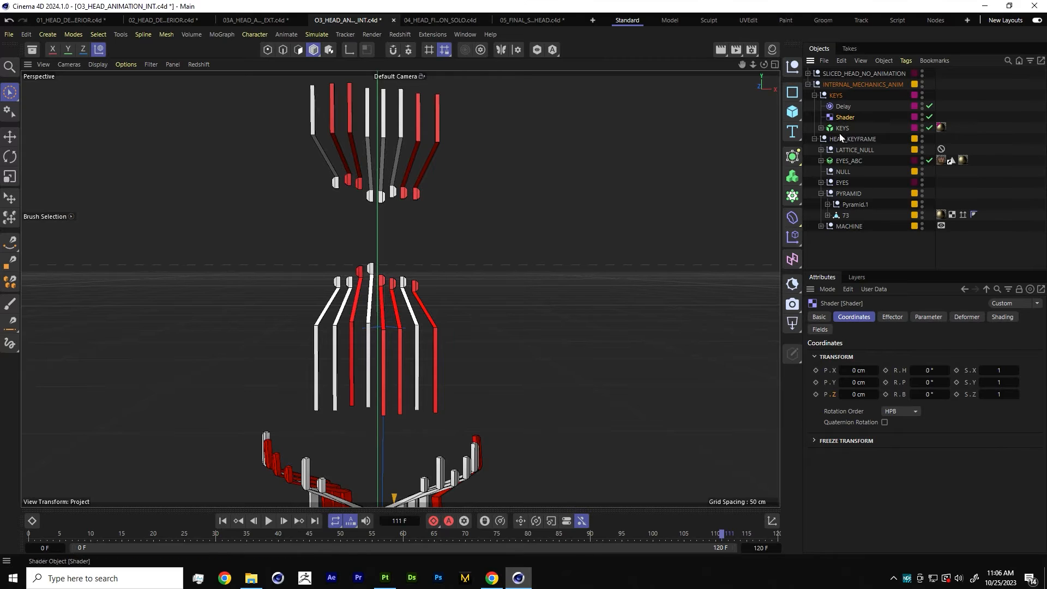
pyautogui.keyDown('shift'); pyautogui.click(844, 106); pyautogui.keyUp('shift')
pyautogui.press('Delete')
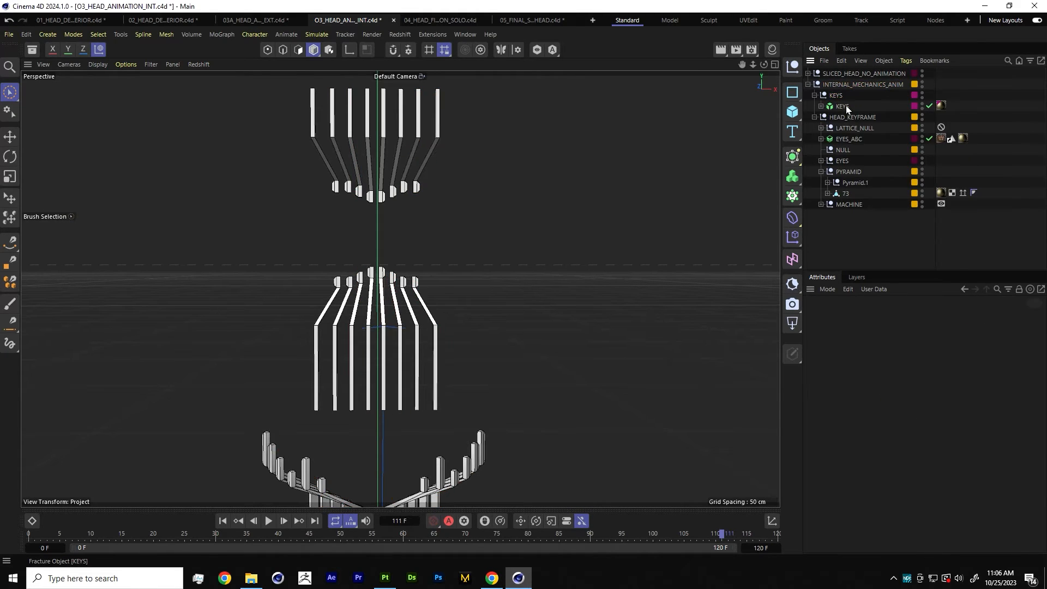
# Add a new Shader effector to the KEYS fracture object and place it inside the KEYS group above the fracture.
pyautogui.click(847, 106)
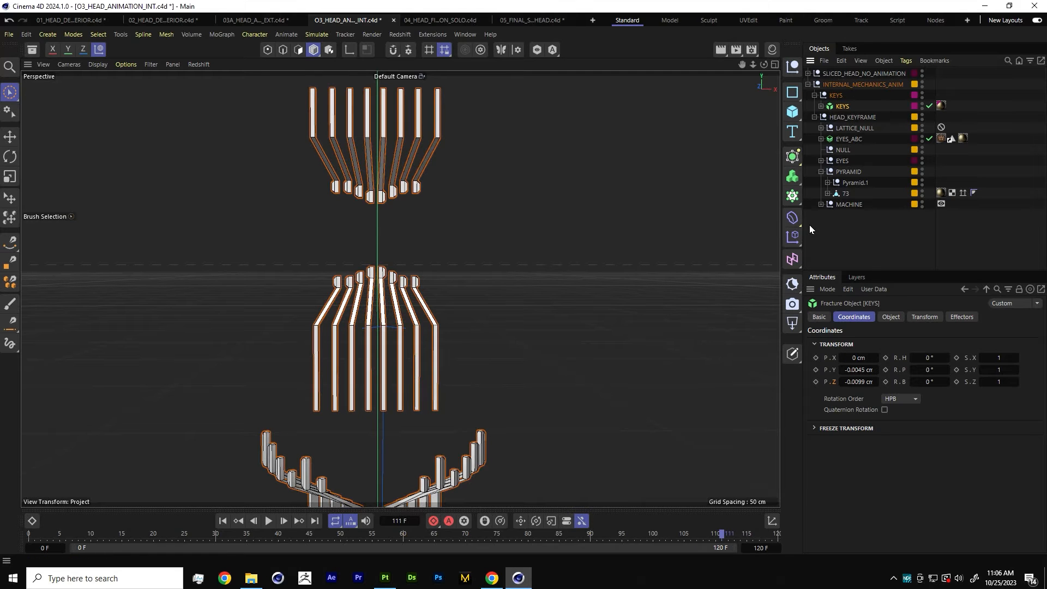
pyautogui.click(797, 241)
pyautogui.click(891, 332)
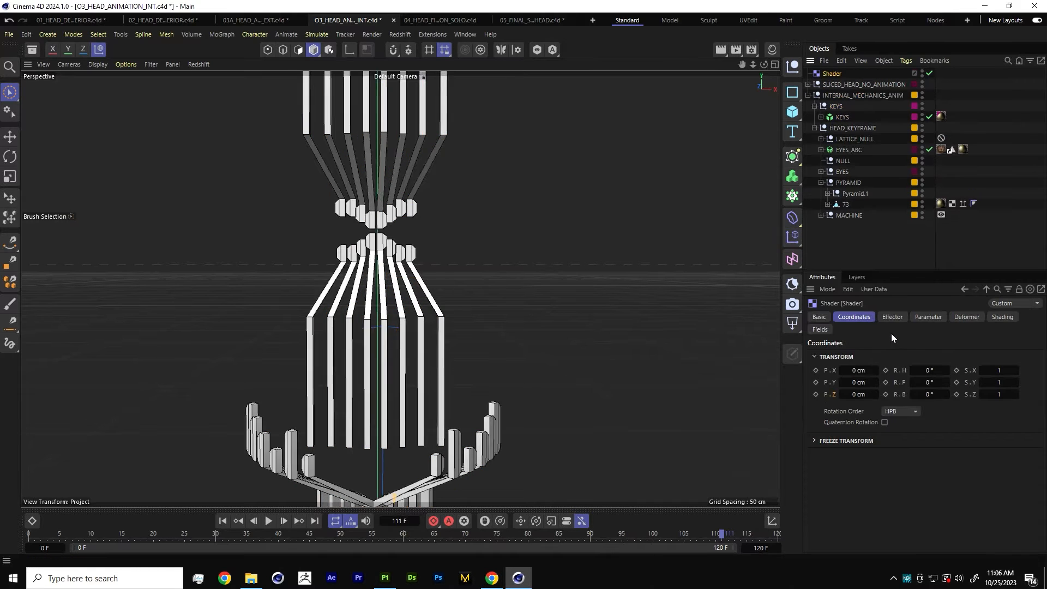
pyautogui.moveTo(824, 73); pyautogui.dragTo(881, 106)
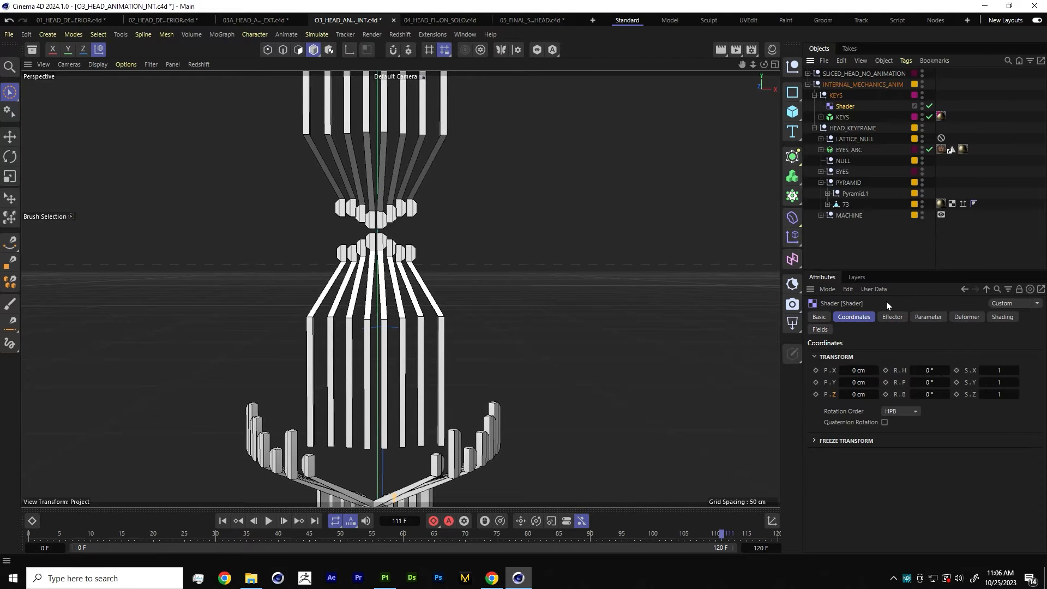
# Turn off the Shader effector's scale, enable its rotation, and set the rotation pitch to 6°.
pyautogui.click(928, 317)
pyautogui.click(874, 414)
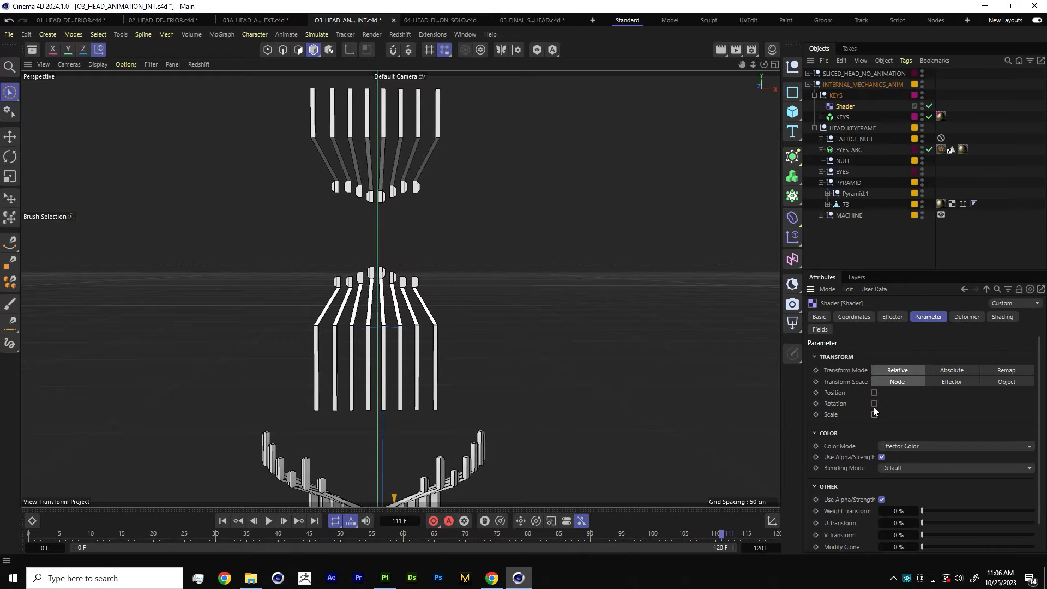
pyautogui.click(874, 404)
pyautogui.click(891, 427)
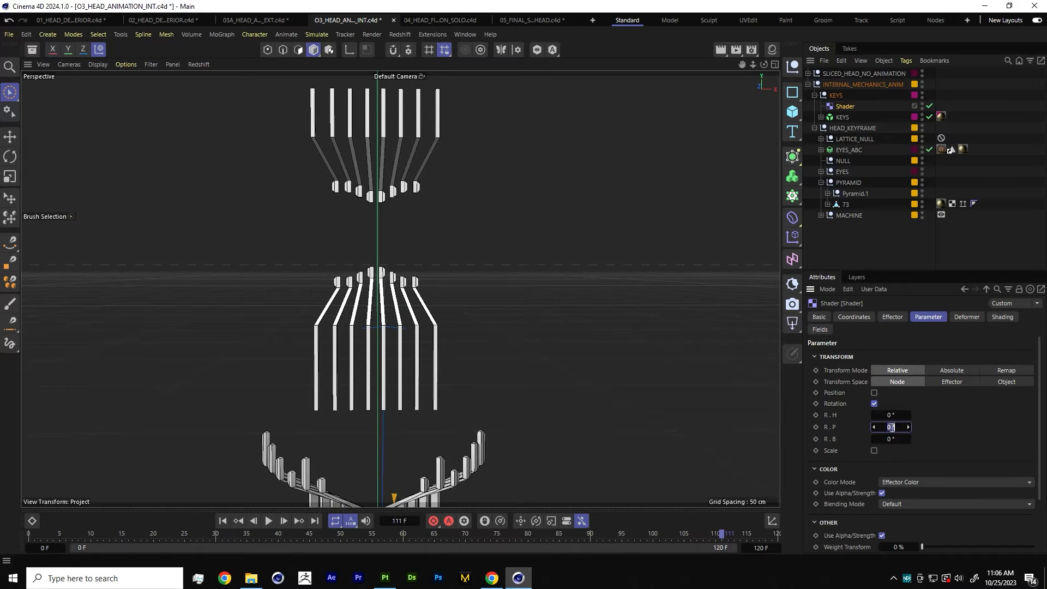
pyautogui.write('6')
pyautogui.press('Return')
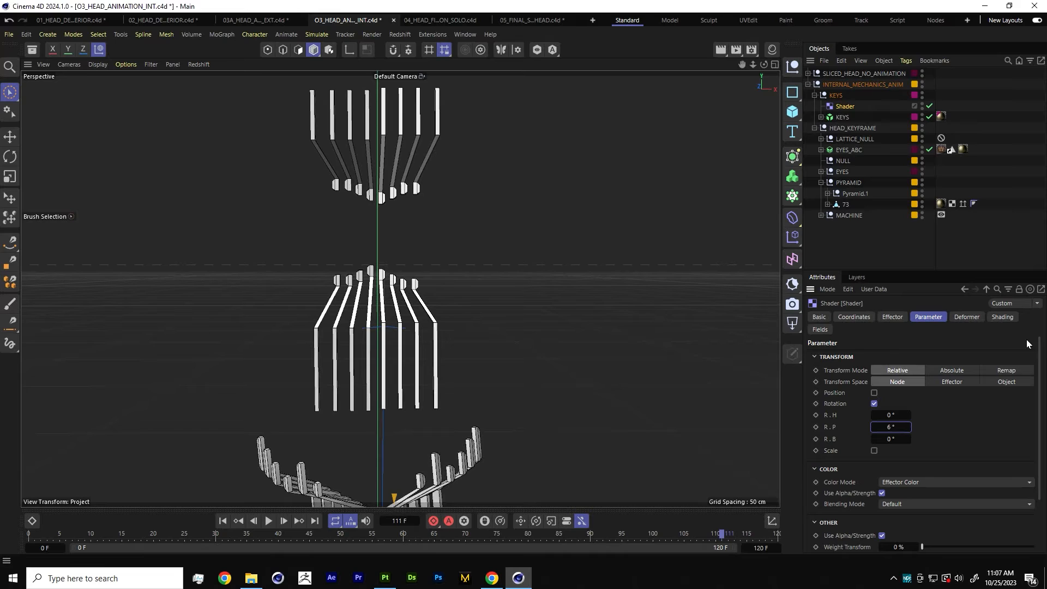
# Load a Noise into the Shader effector's custom shader and raise its contrast to a hard black-and-white pattern.
pyautogui.click(1004, 317)
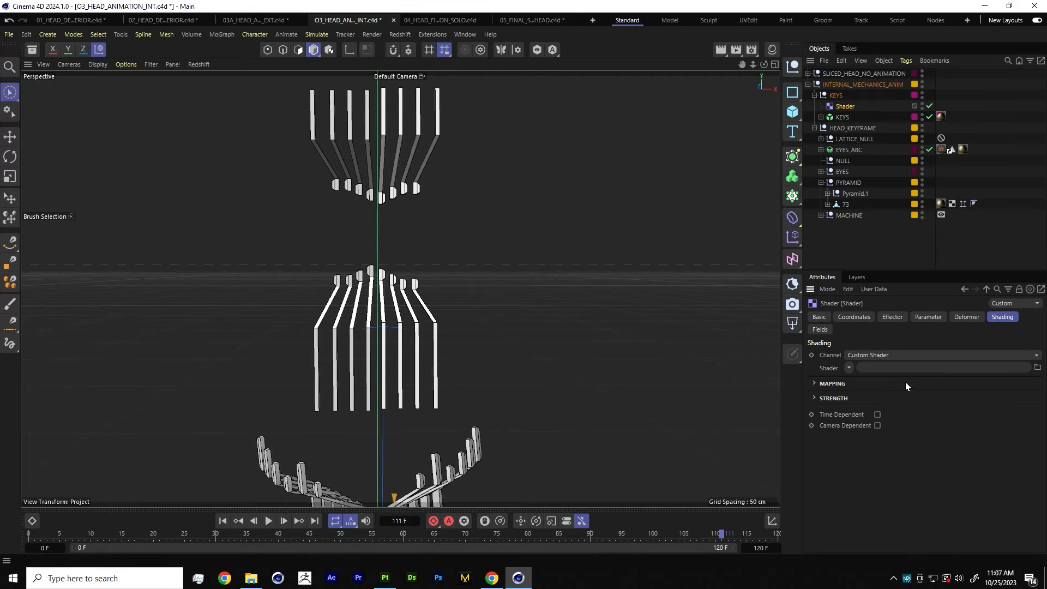
pyautogui.click(849, 368)
pyautogui.click(875, 200)
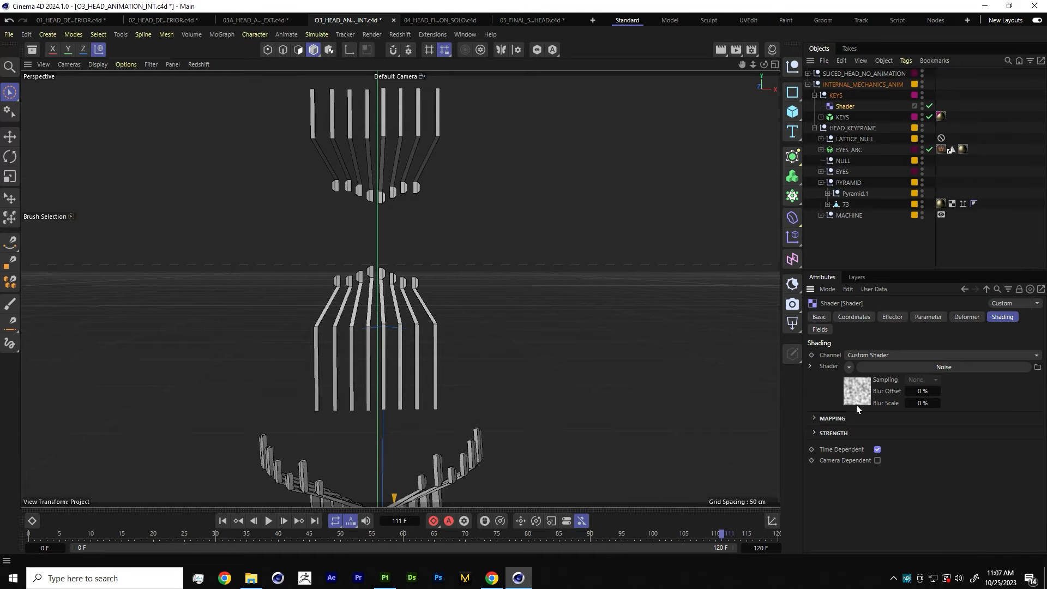
pyautogui.click(856, 390)
pyautogui.moveTo(1034, 434); pyautogui.dragTo(1034, 513)
pyautogui.scroll(3, 1040, 448)
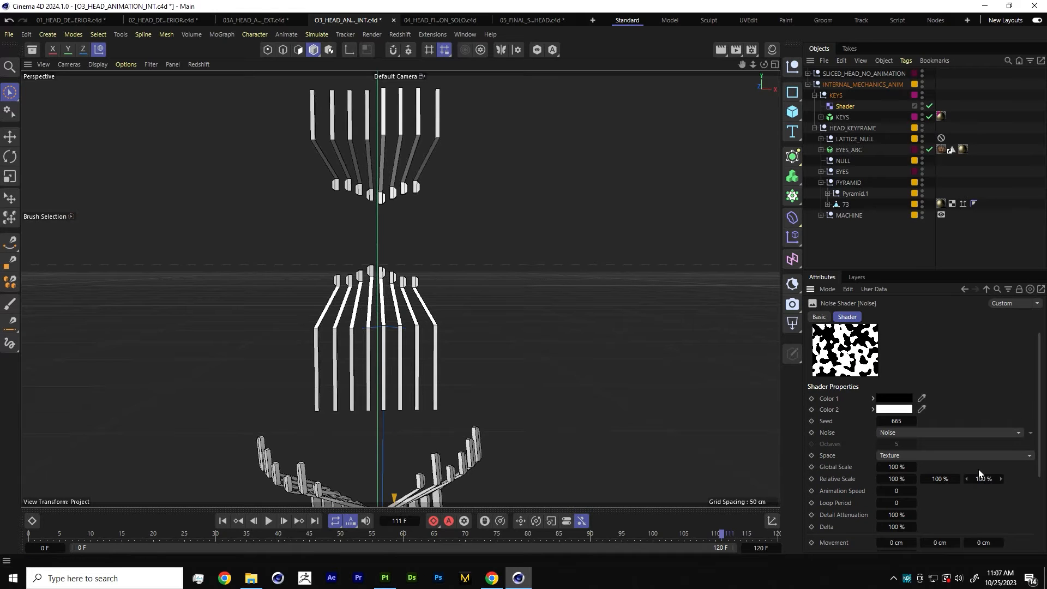
# Switch the Shader effector's color mode to Custom Color and set the color to pure red (255, 0, 0).
pyautogui.click(844, 107)
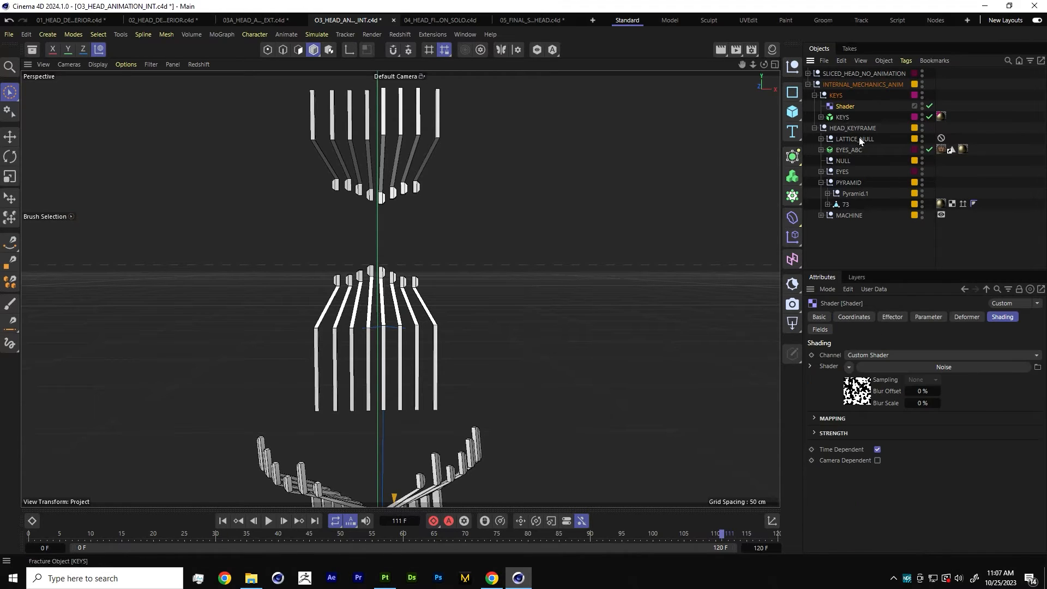
pyautogui.click(927, 318)
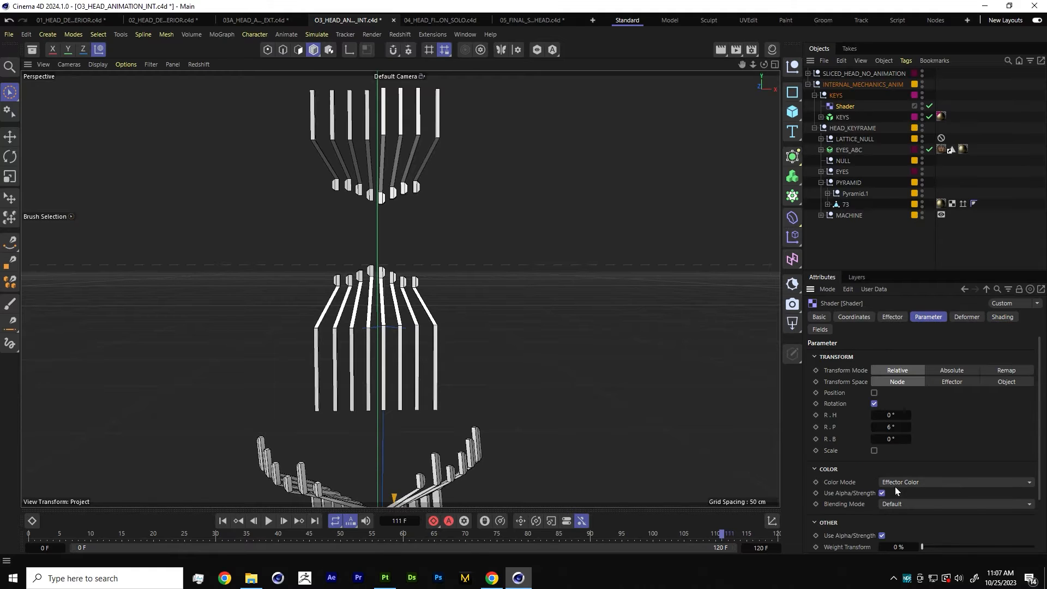
pyautogui.click(920, 482)
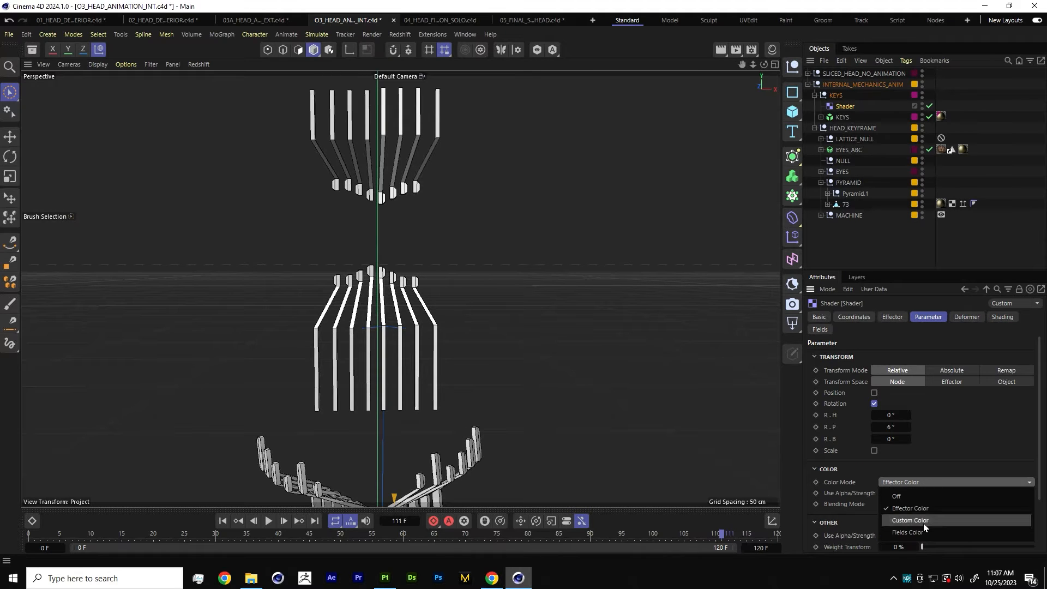
pyautogui.click(924, 523)
pyautogui.click(915, 495)
pyautogui.moveTo(855, 496); pyautogui.dragTo(865, 483)
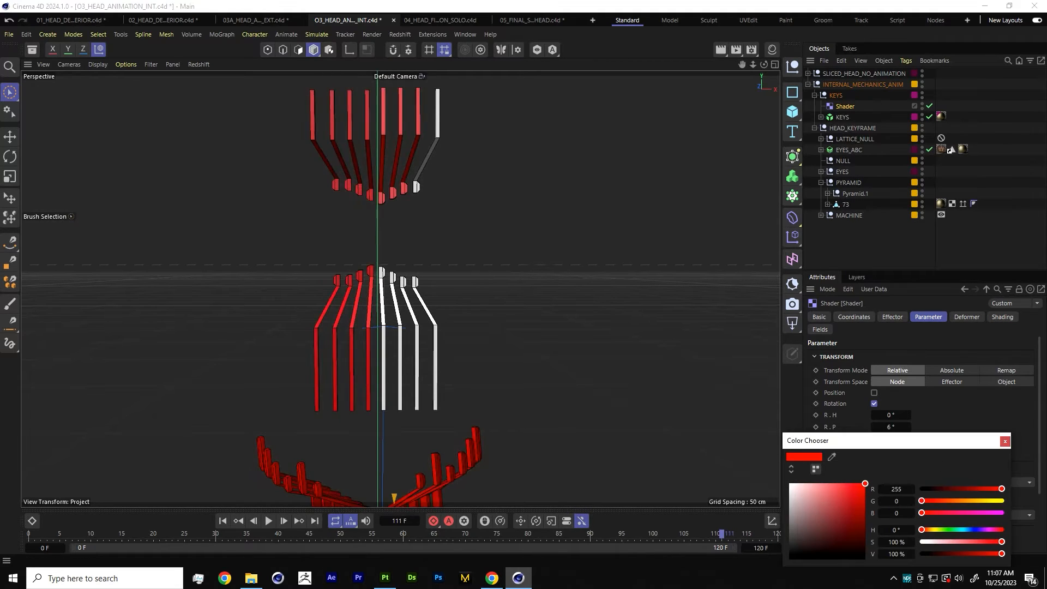
pyautogui.click(1004, 441)
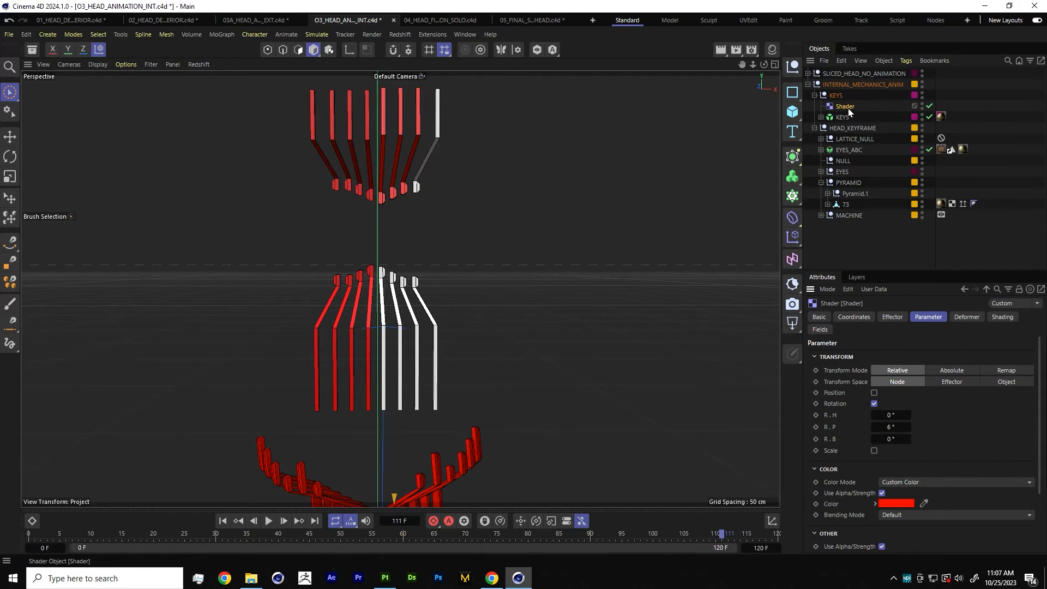
# Set the Shader effector noise's global scale to 10% and animation speed to 4, and preview the keys' animation.
pyautogui.click(1003, 317)
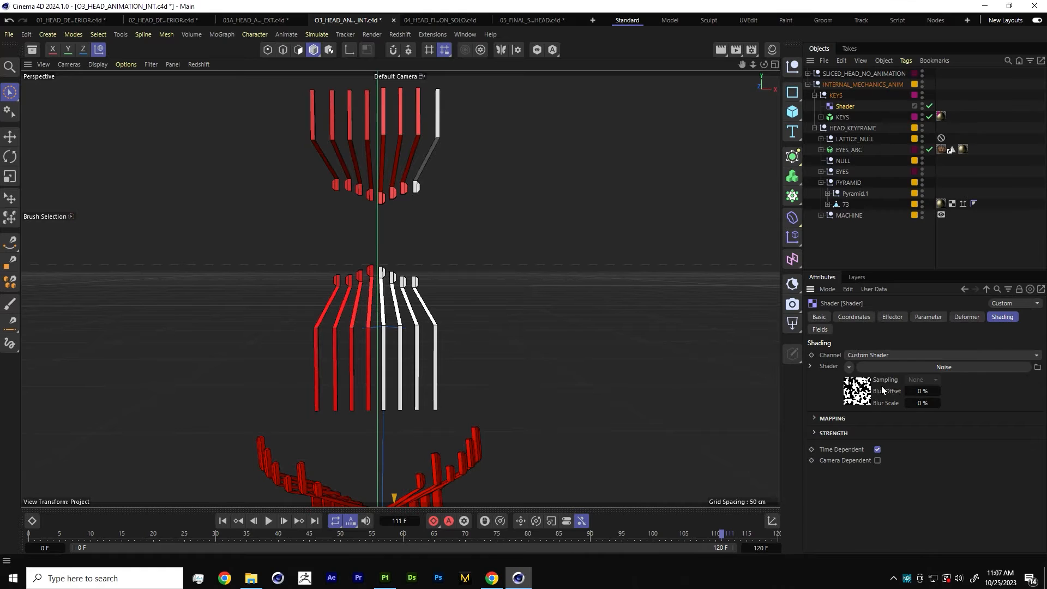
pyautogui.click(866, 392)
pyautogui.click(197, 536)
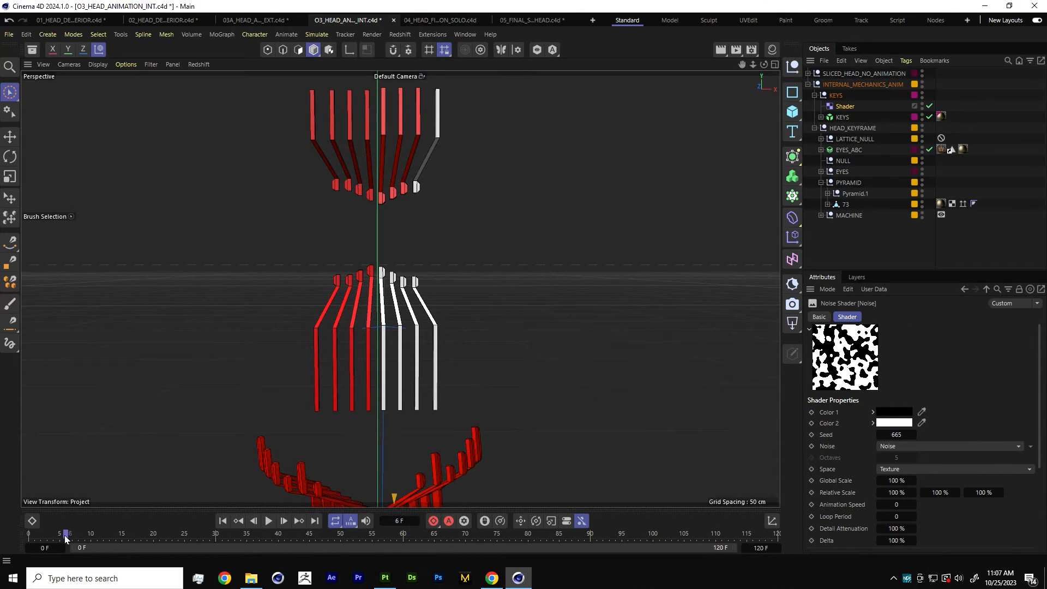
pyautogui.click(899, 481)
pyautogui.press('Return')
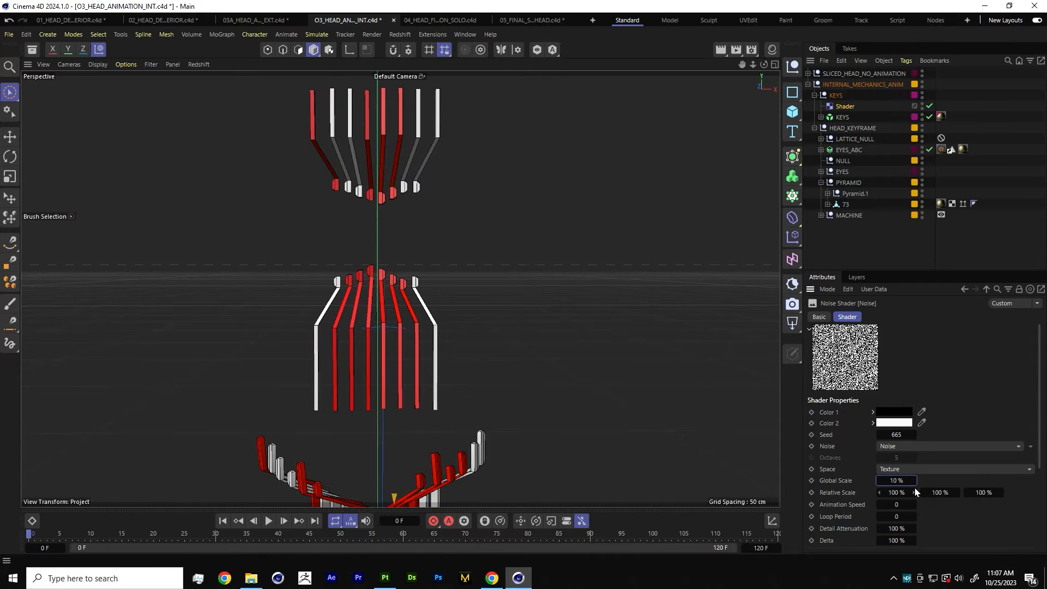
pyautogui.click(896, 504)
pyautogui.click(268, 521)
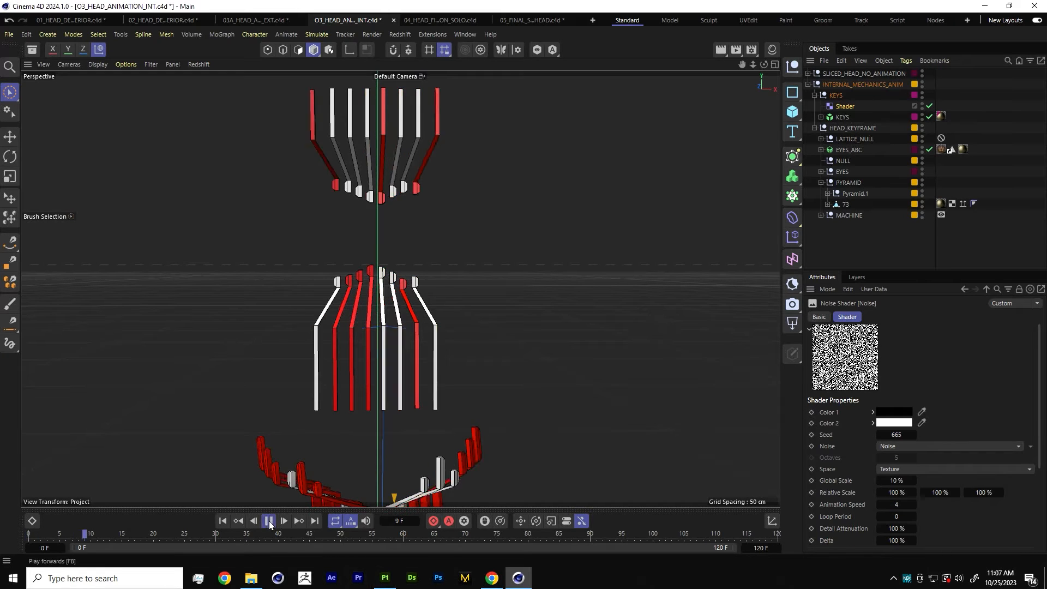
pyautogui.click(268, 522)
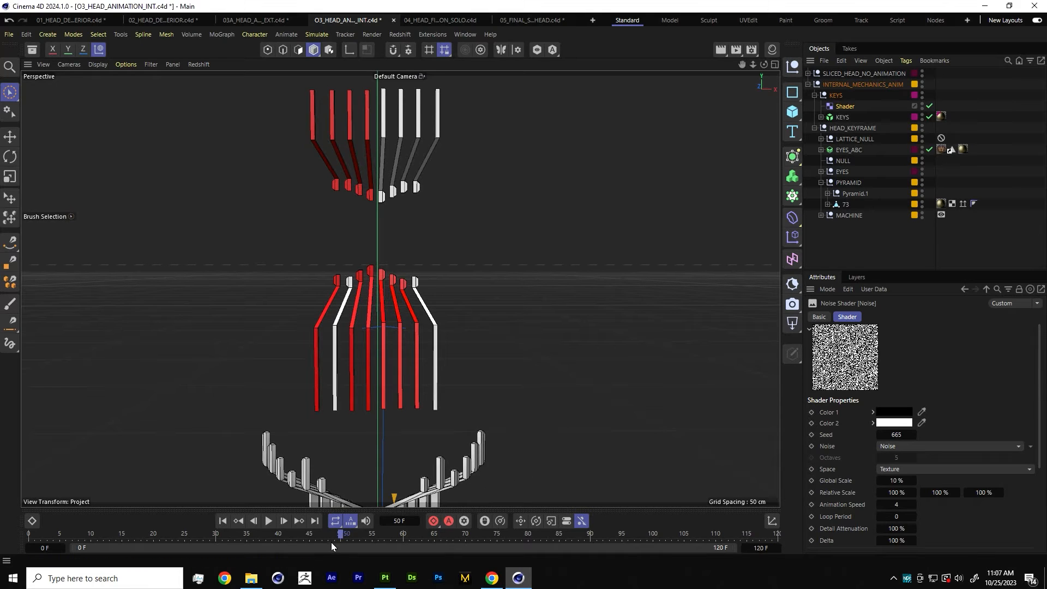
pyautogui.moveTo(343, 533); pyautogui.dragTo(650, 553)
# Try the noise at 67% contrast, preview it along the timeline, and restore the contrast to 100%.
pyautogui.scroll(-5, 1043, 435)
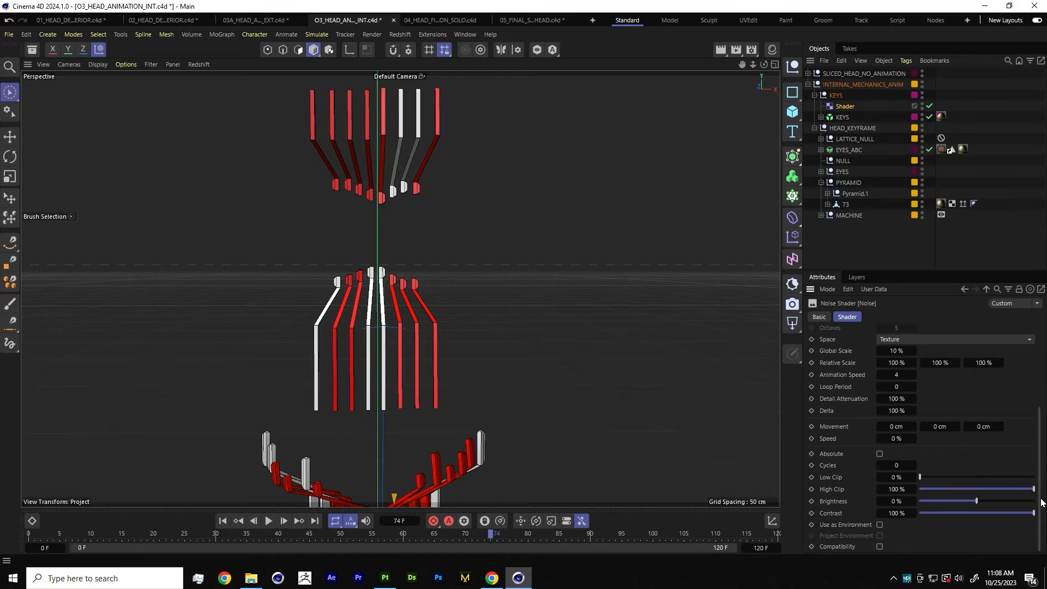
pyautogui.moveTo(1033, 512); pyautogui.dragTo(1016, 513)
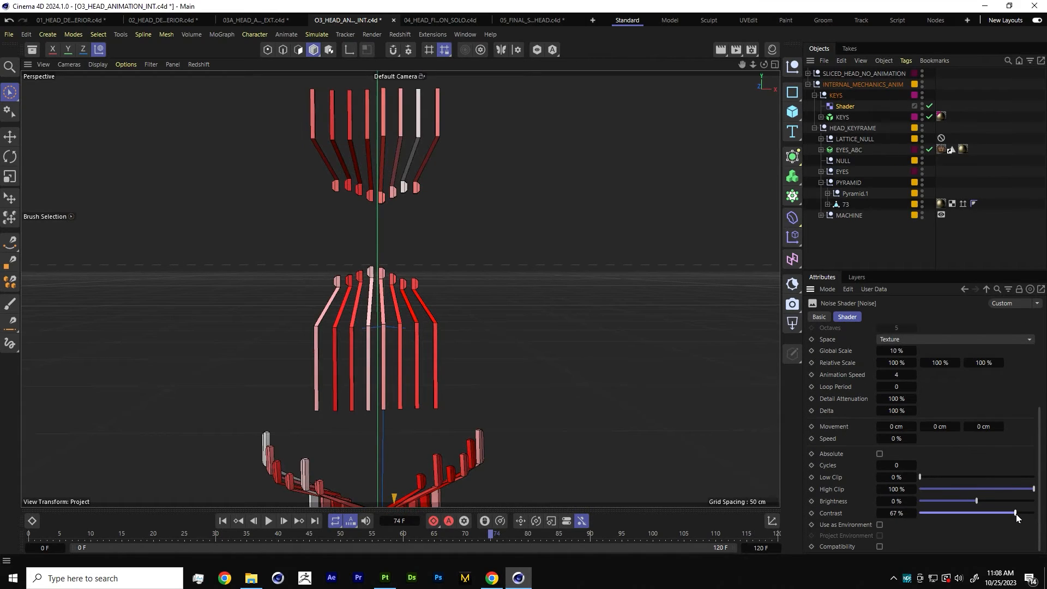
pyautogui.moveTo(334, 535); pyautogui.dragTo(990, 565)
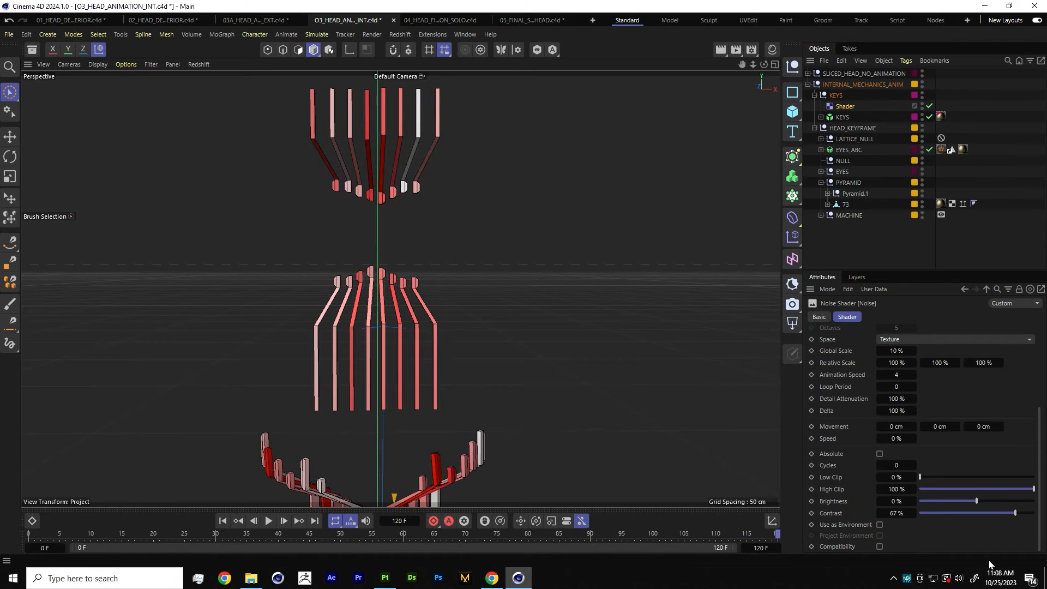
pyautogui.click(1017, 512)
pyautogui.moveTo(1020, 513); pyautogui.dragTo(1036, 513)
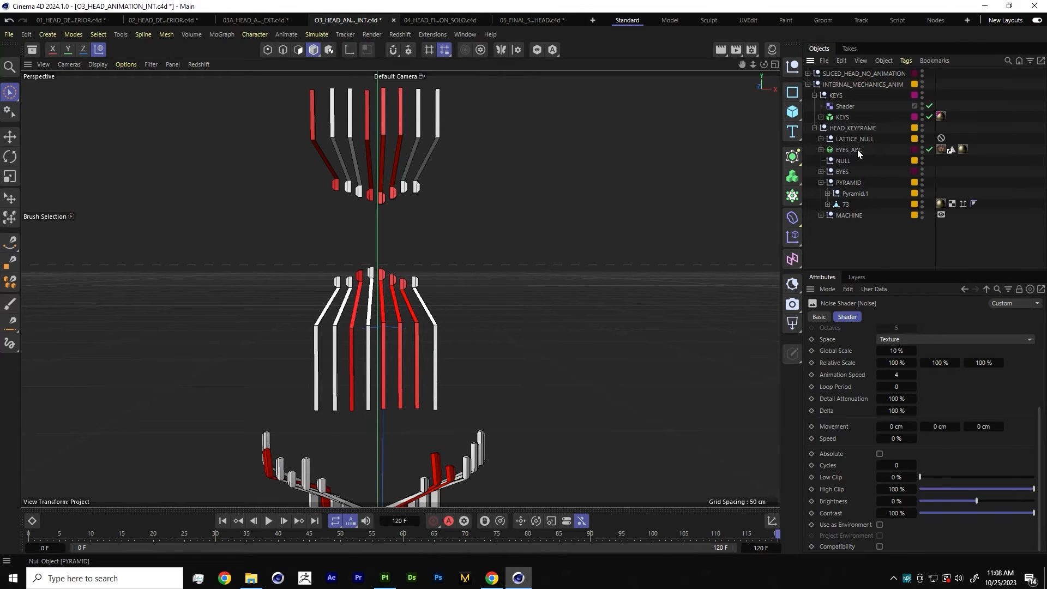
# Add a Delay effector to the KEYS fracture object and play the animation from the start.
pyautogui.click(842, 117)
pyautogui.click(793, 236)
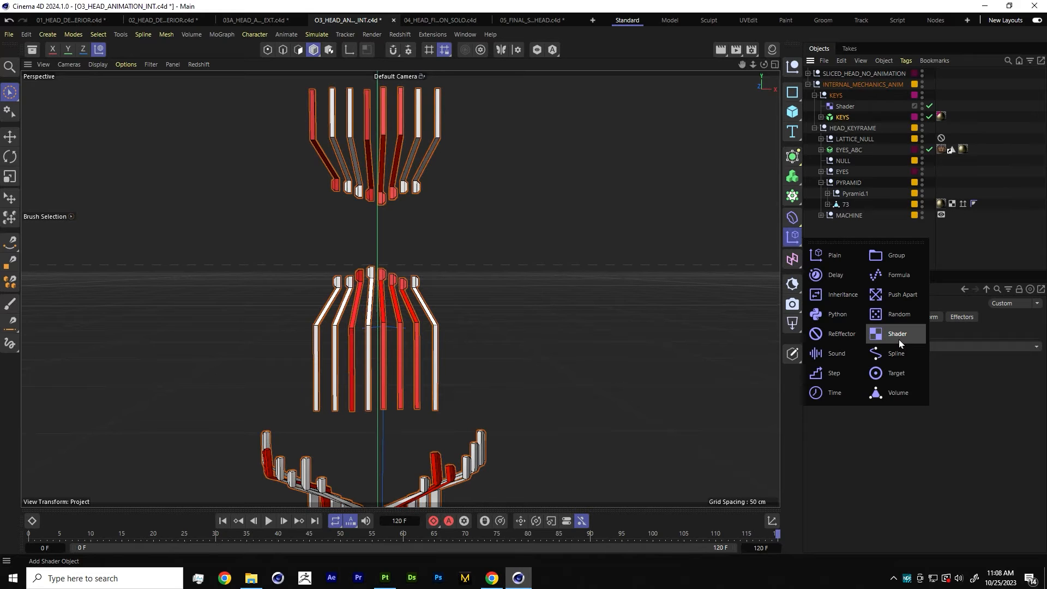
pyautogui.click(837, 275)
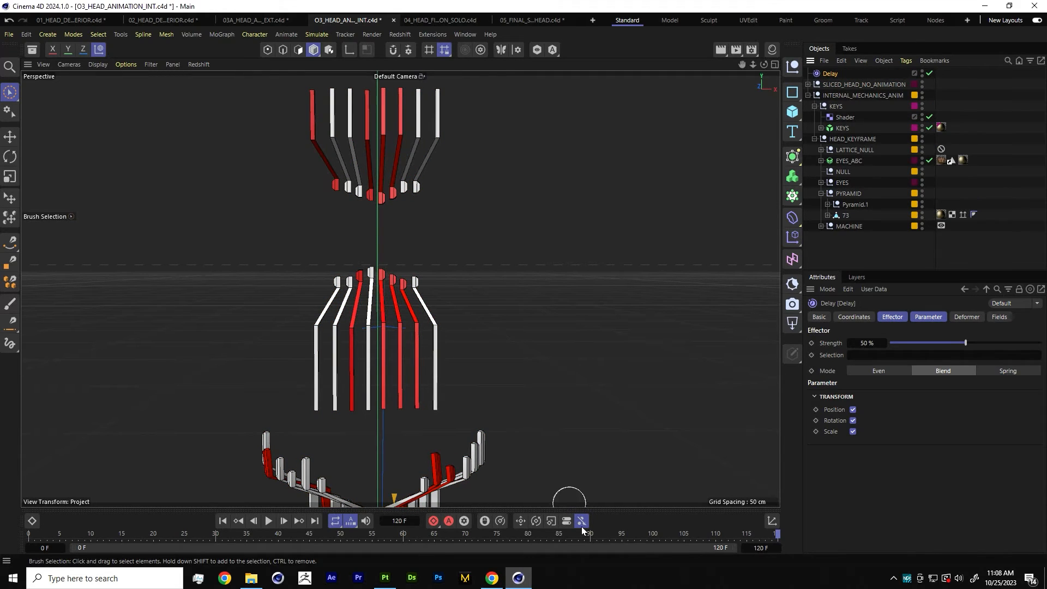
pyautogui.click(223, 520)
pyautogui.click(267, 520)
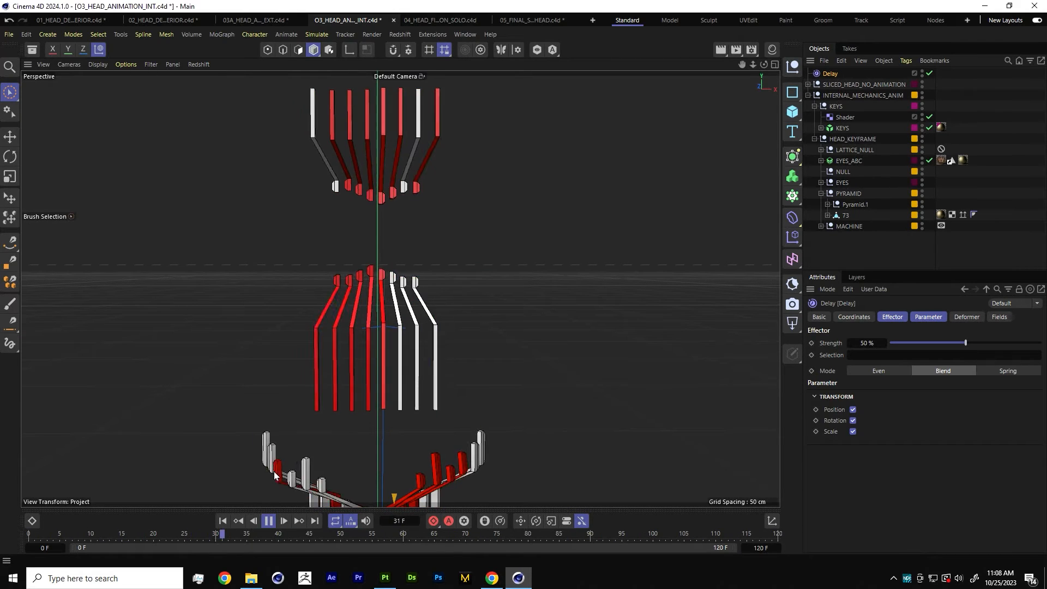
pyautogui.click(269, 520)
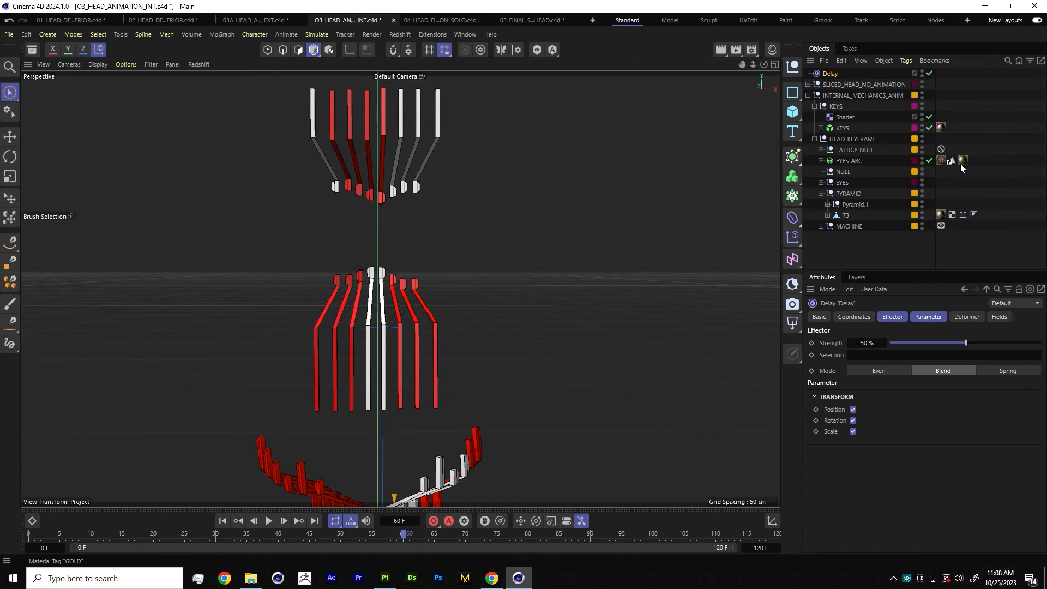
# Clear the selection restriction from the GOLD material tag on the KEYS fracture object.
pyautogui.click(940, 128)
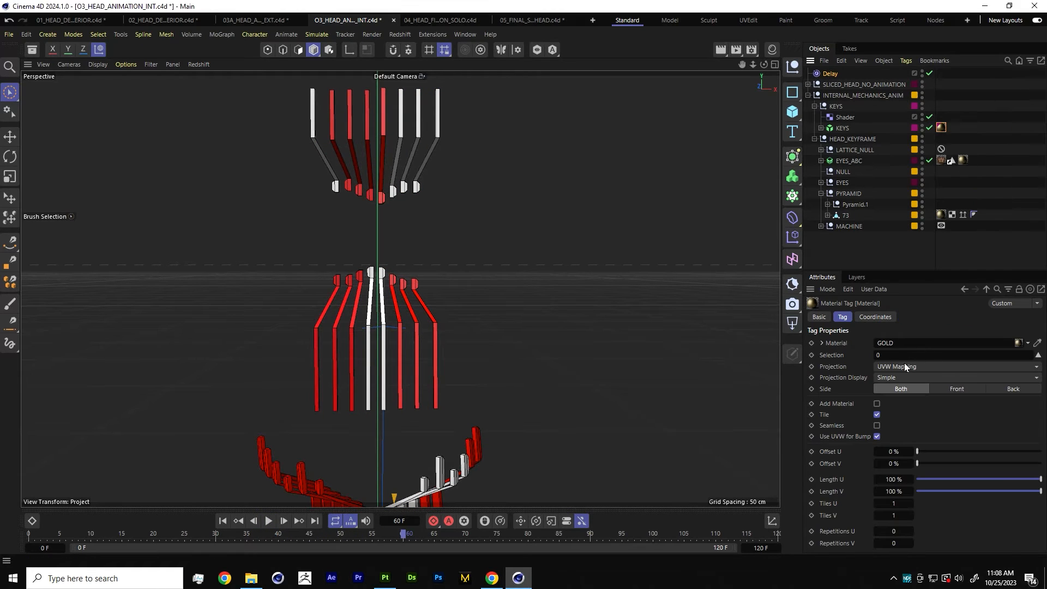
pyautogui.click(904, 357)
pyautogui.press('BackSpace')
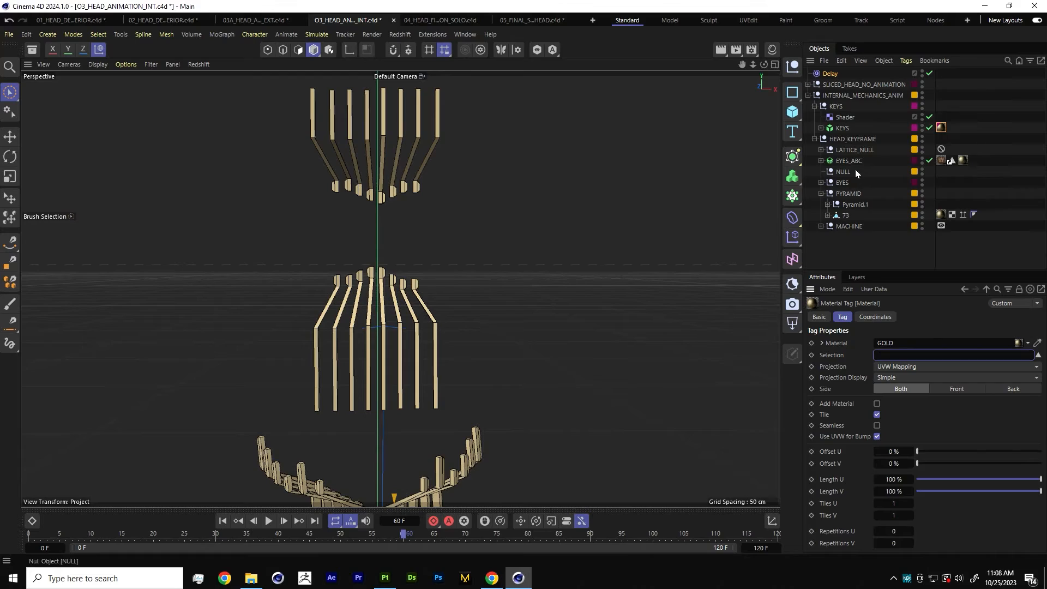
# Turn on viewport visibility, rendering and generators for the EXTERIOR and INTERNAL_ANIM layers.
pyautogui.click(856, 277)
pyautogui.click(892, 338)
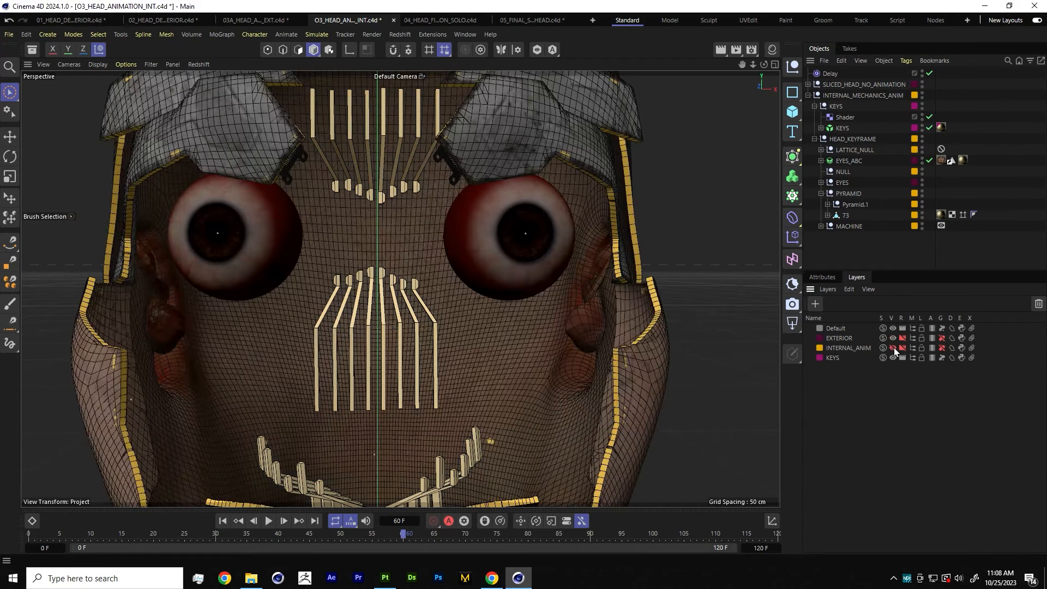
pyautogui.click(892, 347)
pyautogui.click(941, 337)
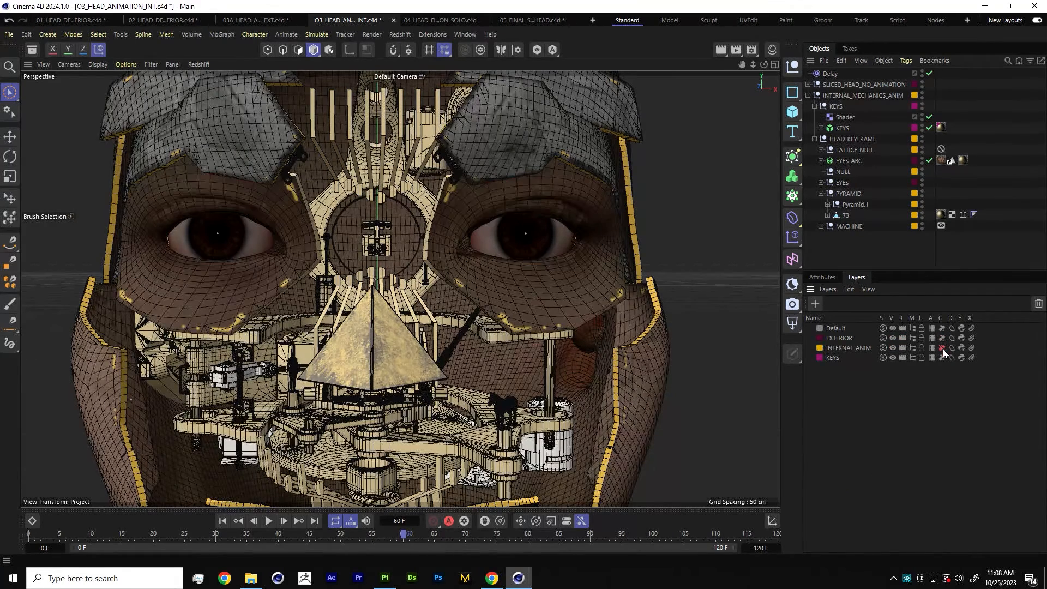
pyautogui.click(942, 348)
# Switch the viewport display to shading without wireframe lines.
pyautogui.keyDown('alt'); pyautogui.moveTo(340, 389); pyautogui.dragTo(399, 371); pyautogui.keyUp('alt')
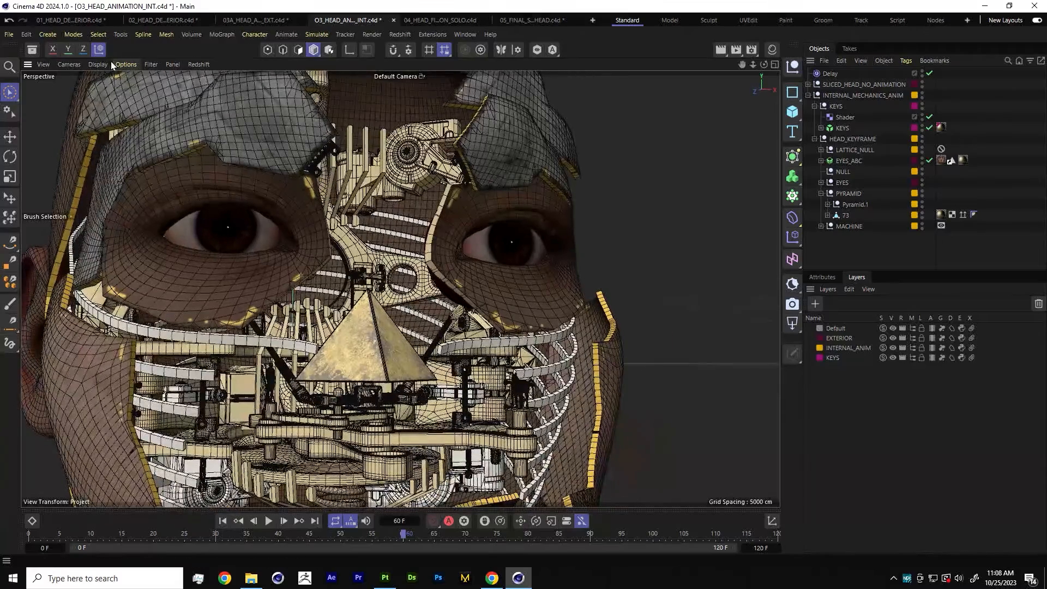
pyautogui.click(126, 64)
pyautogui.moveTo(98, 64)
pyautogui.click(116, 123)
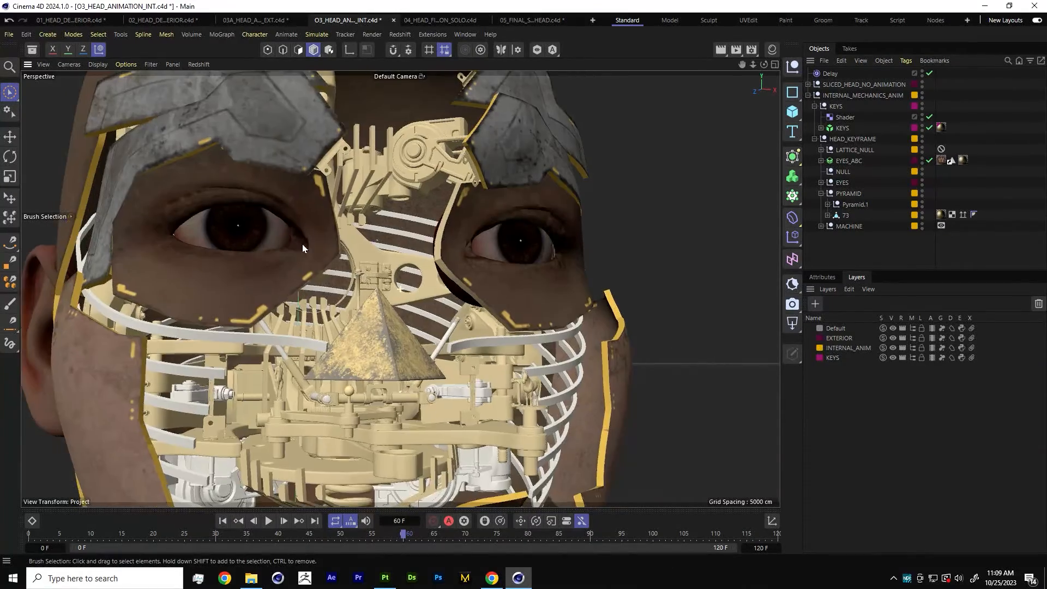
# Play the animation with the whole head framed to review the exterior and interior mechanics together.
pyautogui.scroll(-5, 302, 254)
pyautogui.moveTo(303, 254)
pyautogui.keyDown('alt'); pyautogui.mouseDown()
pyautogui.moveTo(319, 286)
pyautogui.moveTo(295, 338)
pyautogui.mouseUp(); pyautogui.keyUp('alt')
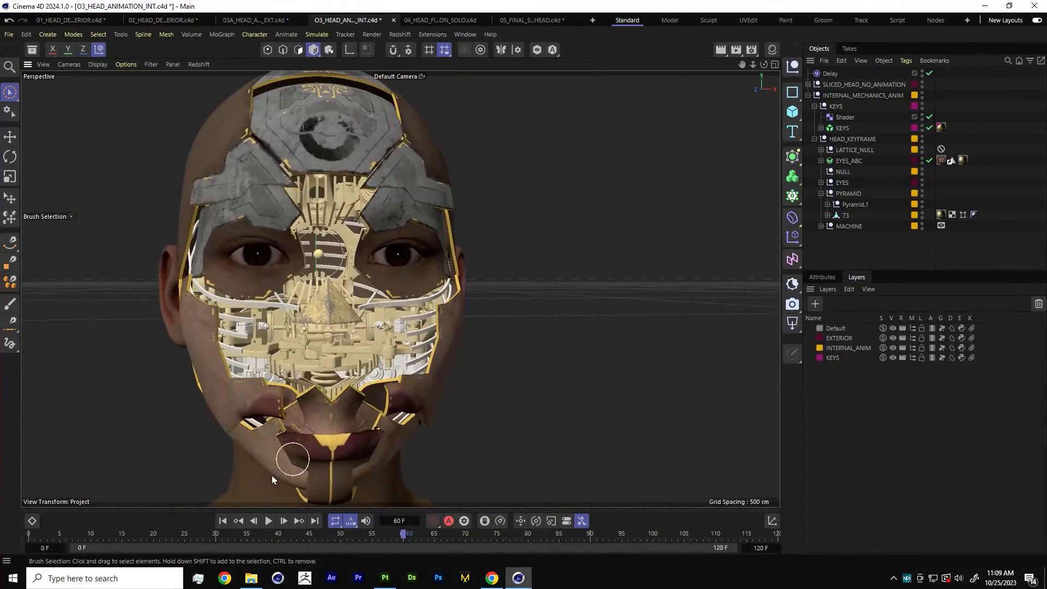
pyautogui.click(238, 521)
pyautogui.click(268, 521)
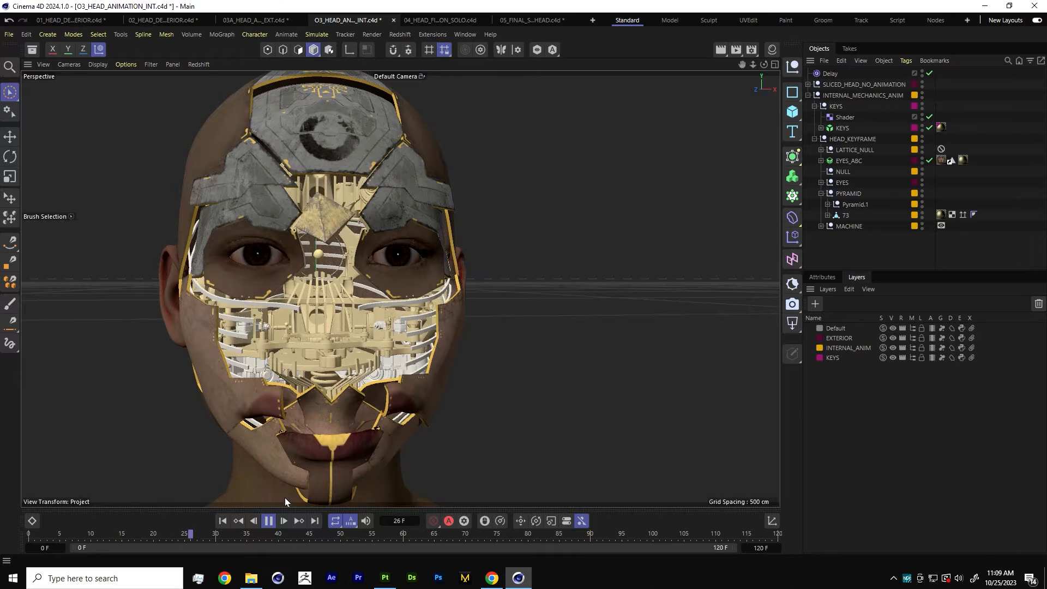
pyautogui.click(268, 521)
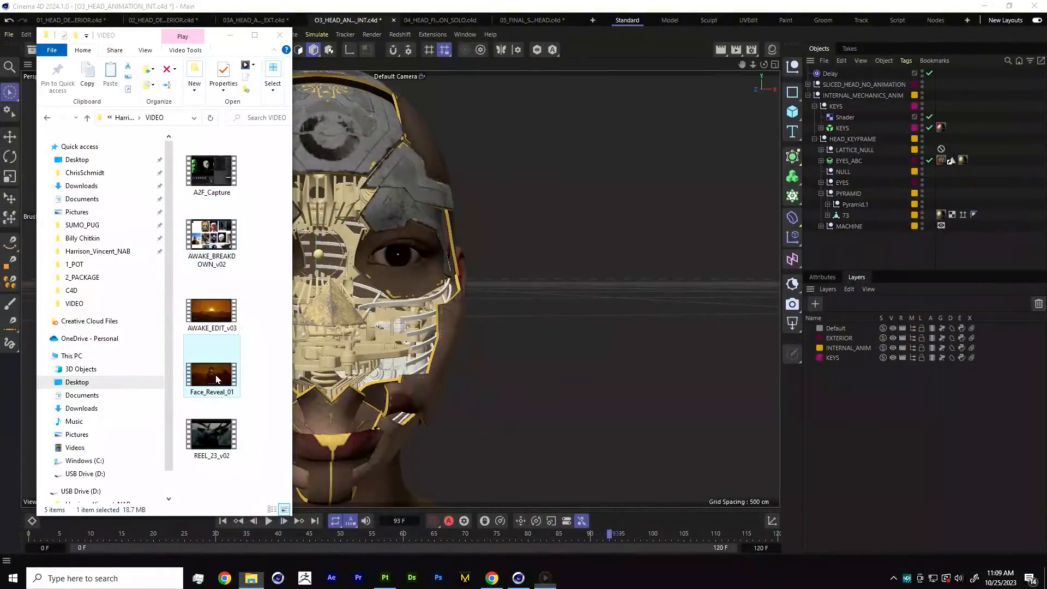
# Play the Face_Reveal_01 video from the VIDEO folder, pause it near the end, and close the player.
pyautogui.doubleClick(215, 374)
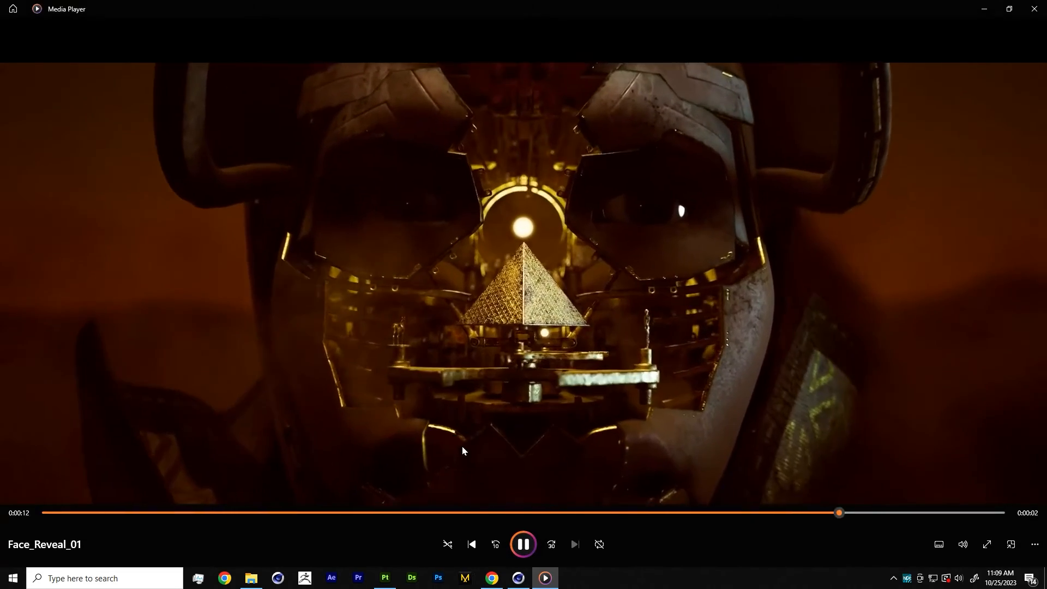
pyautogui.click(526, 484)
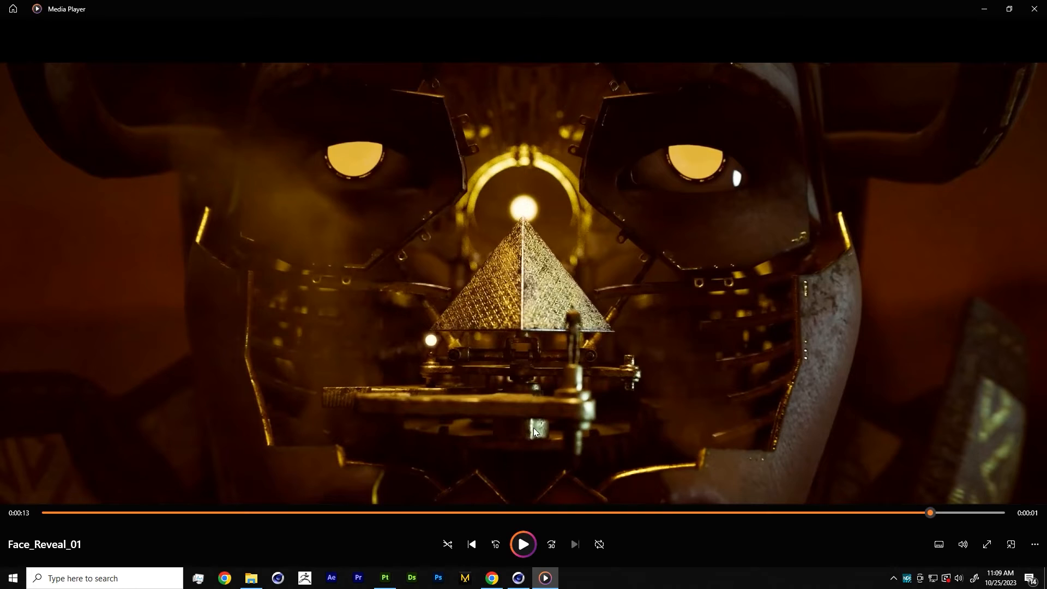
pyautogui.click(1008, 9)
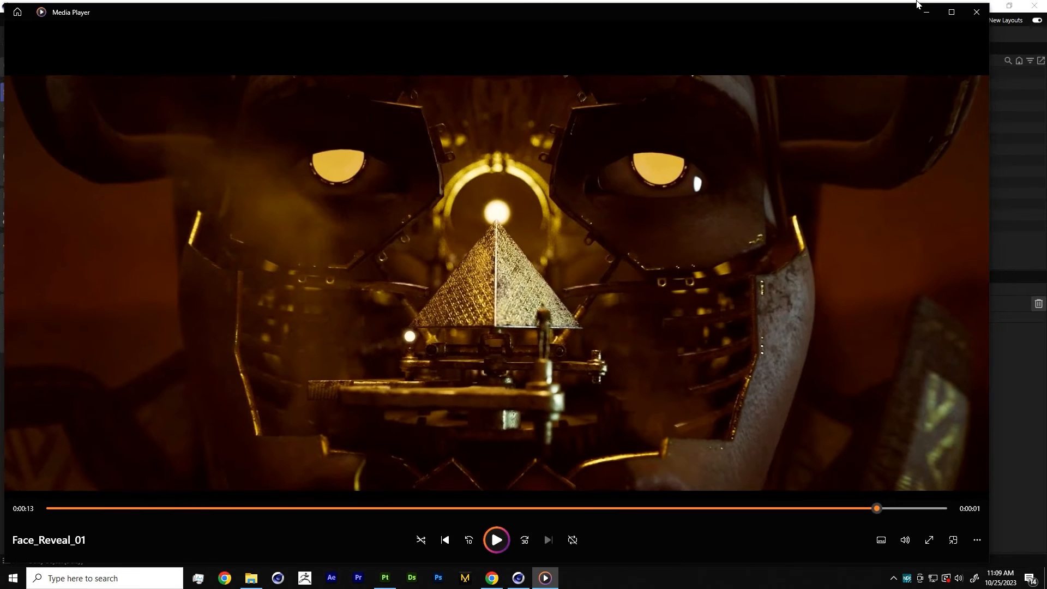
pyautogui.click(977, 12)
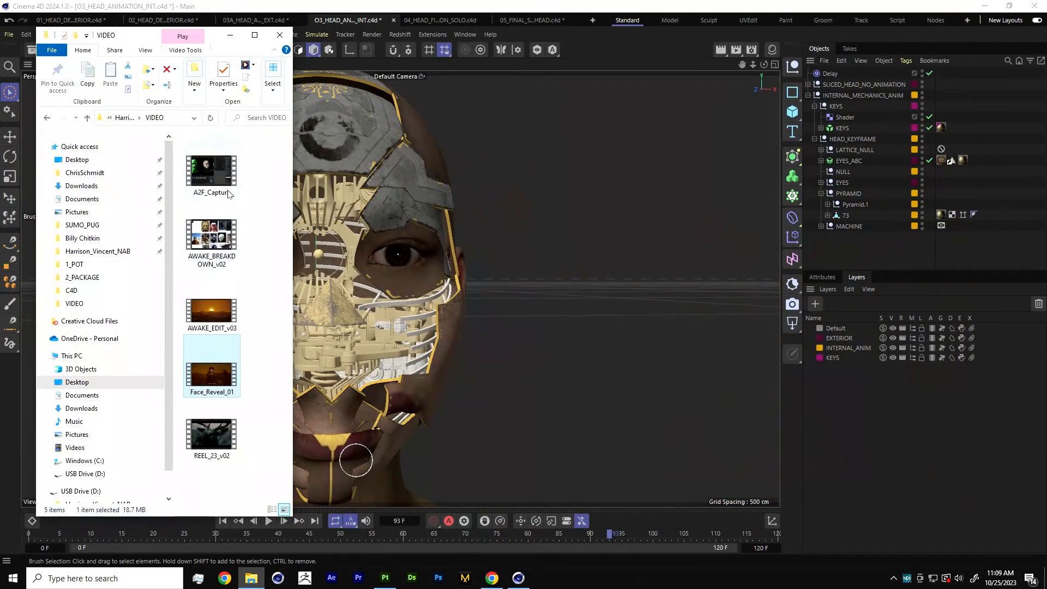
# Play the A2F_Capture video from the VIDEO folder with its volume at 0, and jump back to an earlier point.
pyautogui.doubleClick(225, 173)
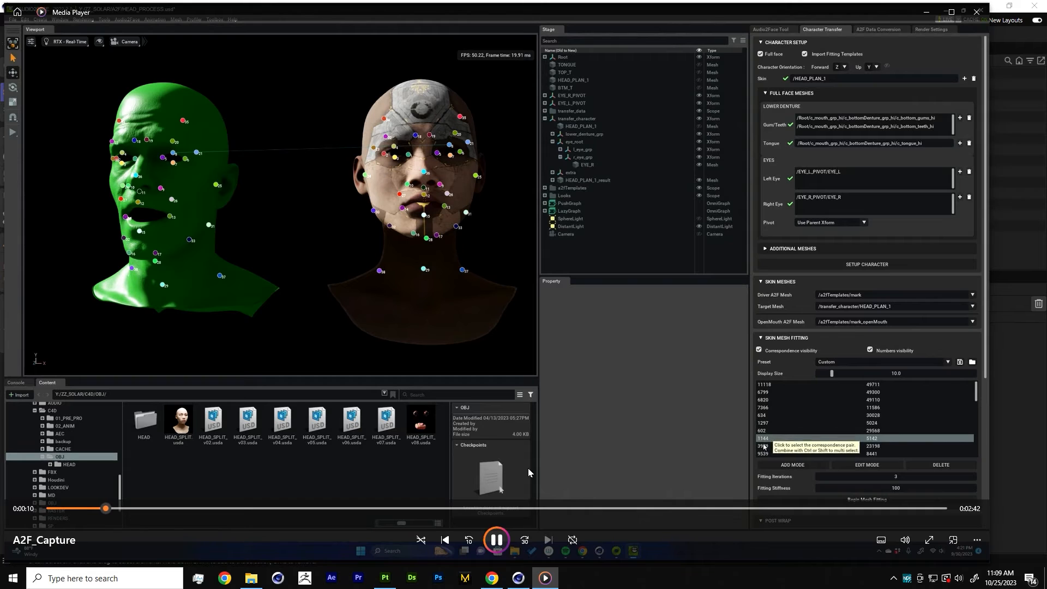
pyautogui.click(905, 539)
pyautogui.moveTo(938, 511); pyautogui.dragTo(822, 512)
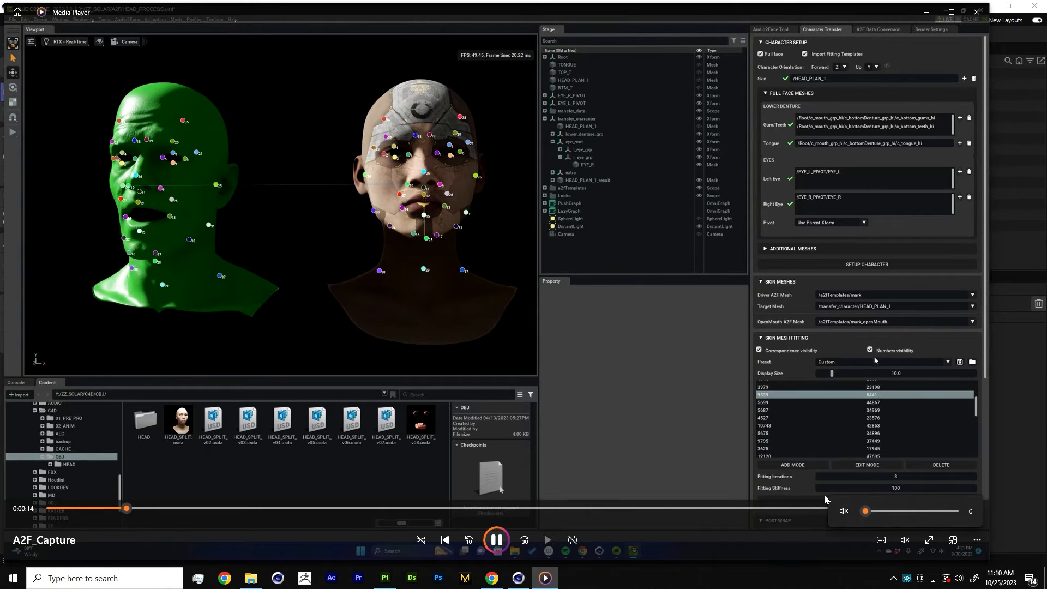
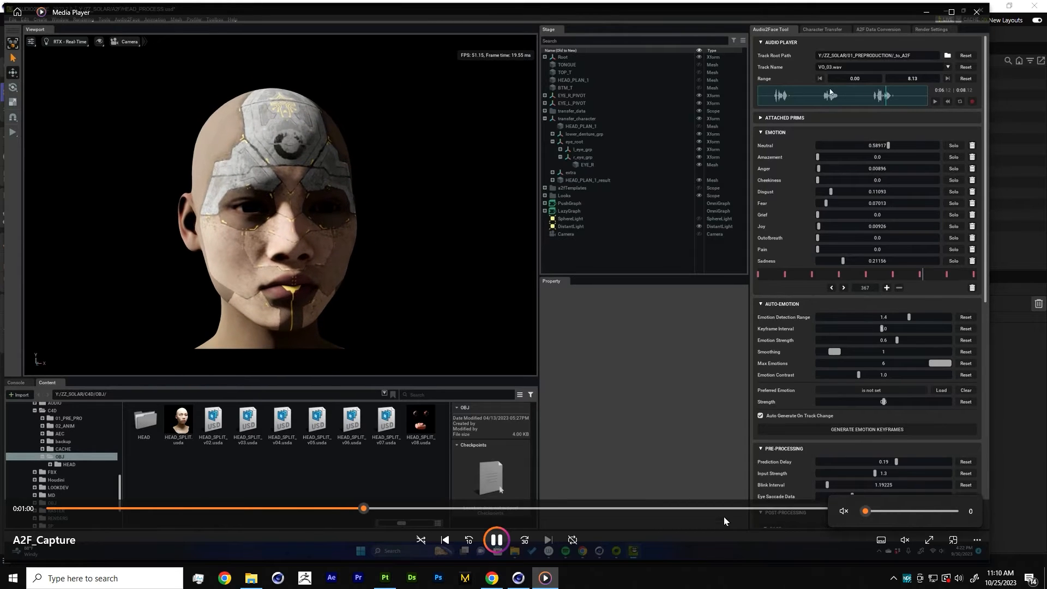
pyautogui.click(174, 508)
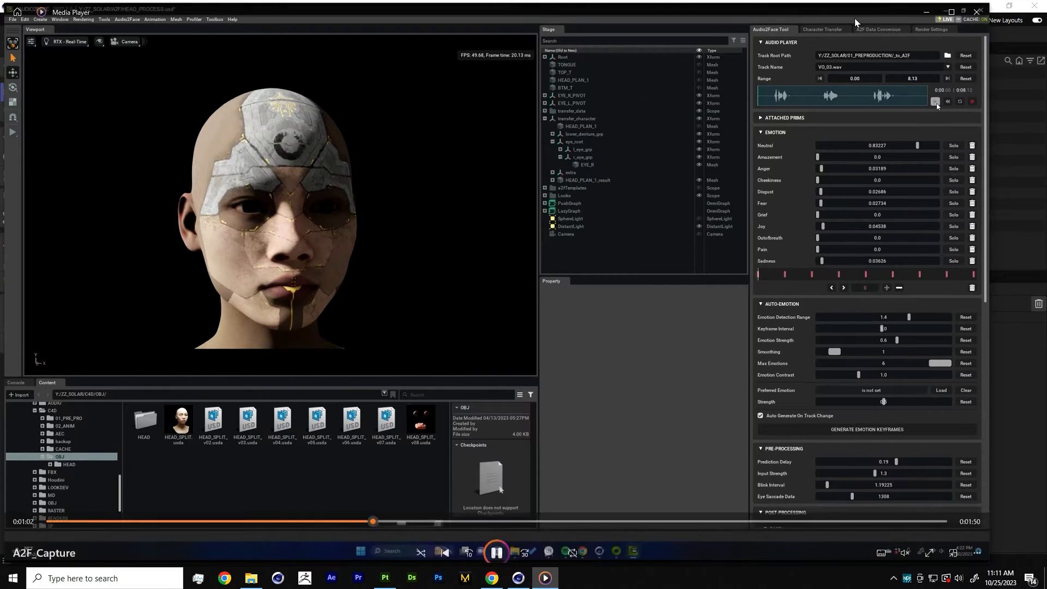
# Review the A2F_Capture video further, pause it at about 1:34, and put away the player and the VIDEO folder window.
pyautogui.moveTo(385, 509); pyautogui.dragTo(396, 510)
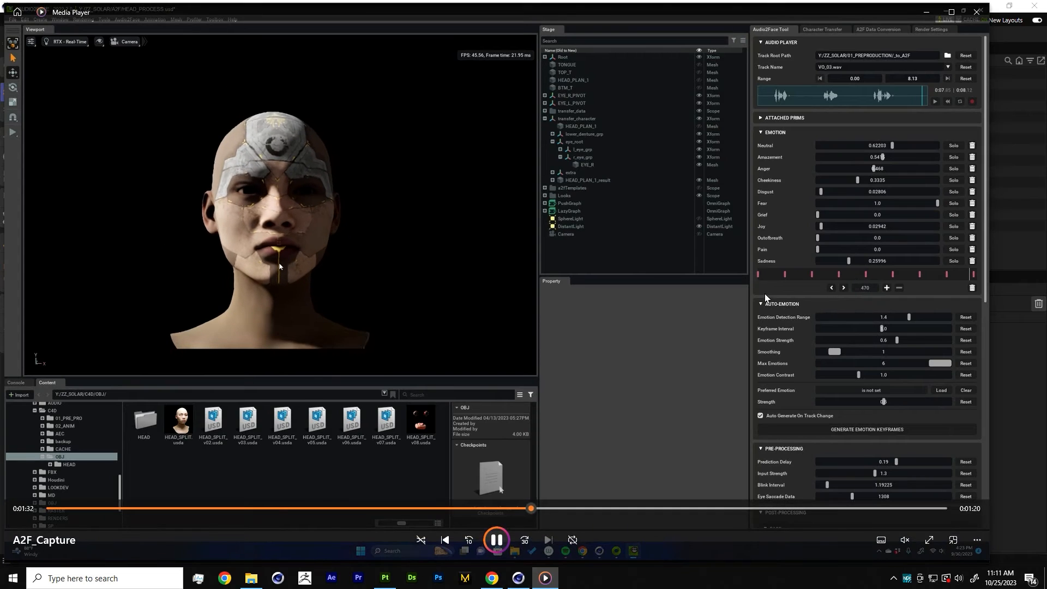
pyautogui.click(496, 539)
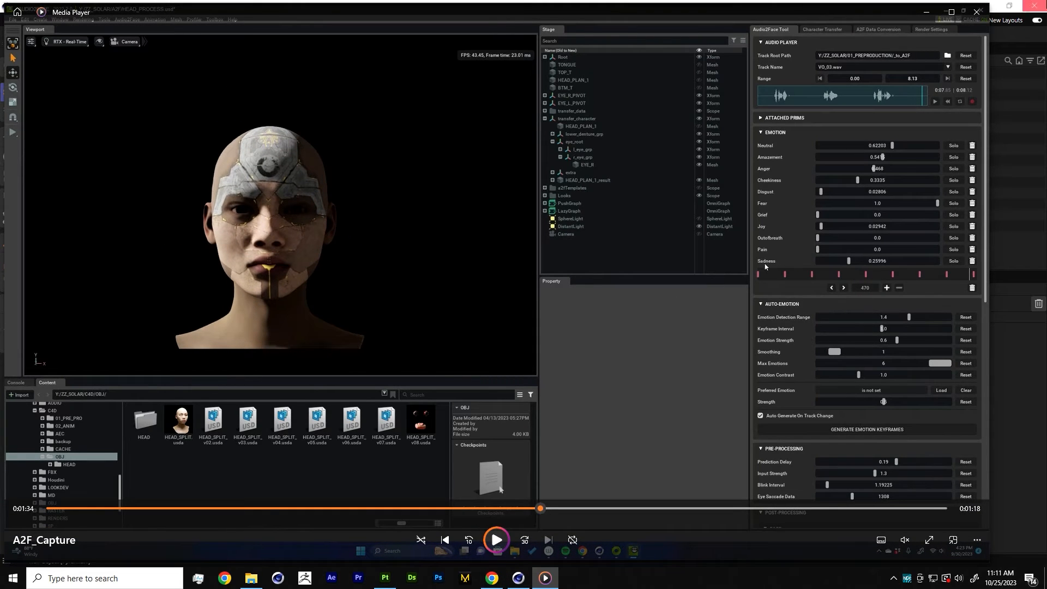
pyautogui.click(925, 11)
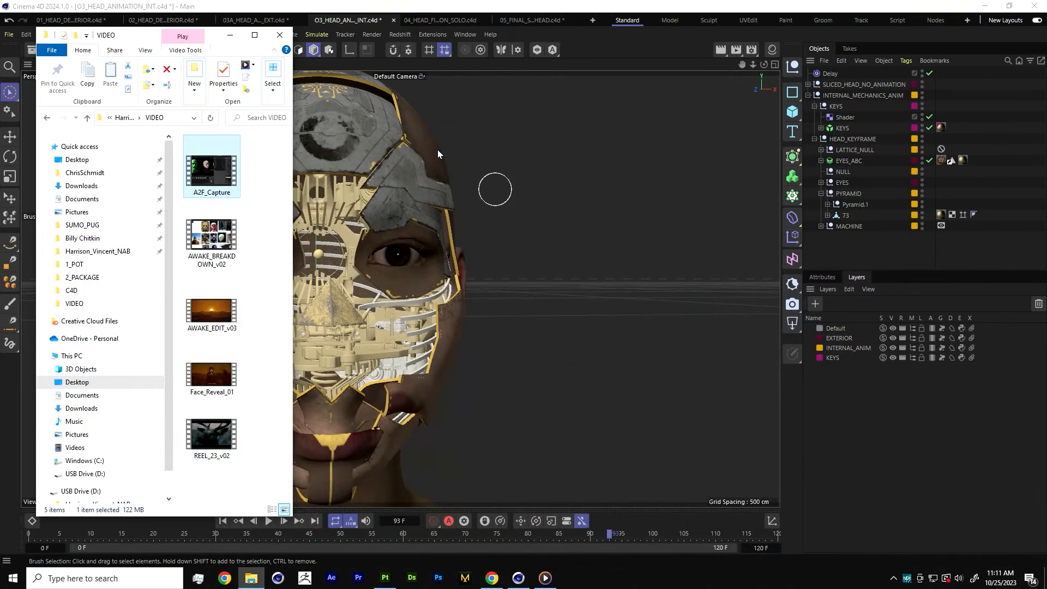
pyautogui.click(231, 38)
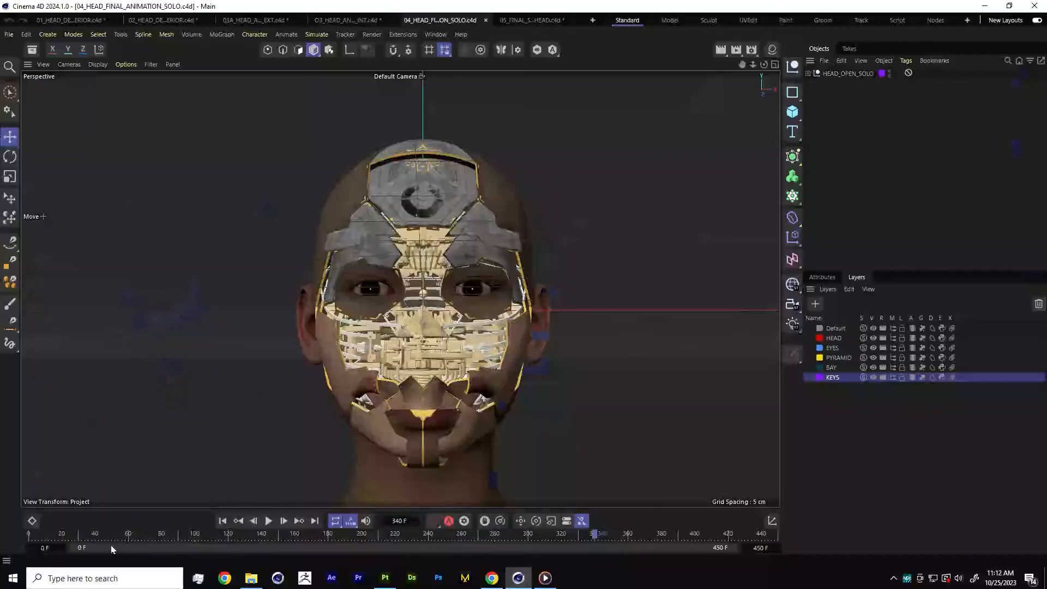
# Scrub back and forth through the 04_HEAD_FINAL_ANIMATION_SOLO animation from the front to review the face opening, stopping at frame 320.
pyautogui.moveTo(37, 540); pyautogui.dragTo(13, 539)
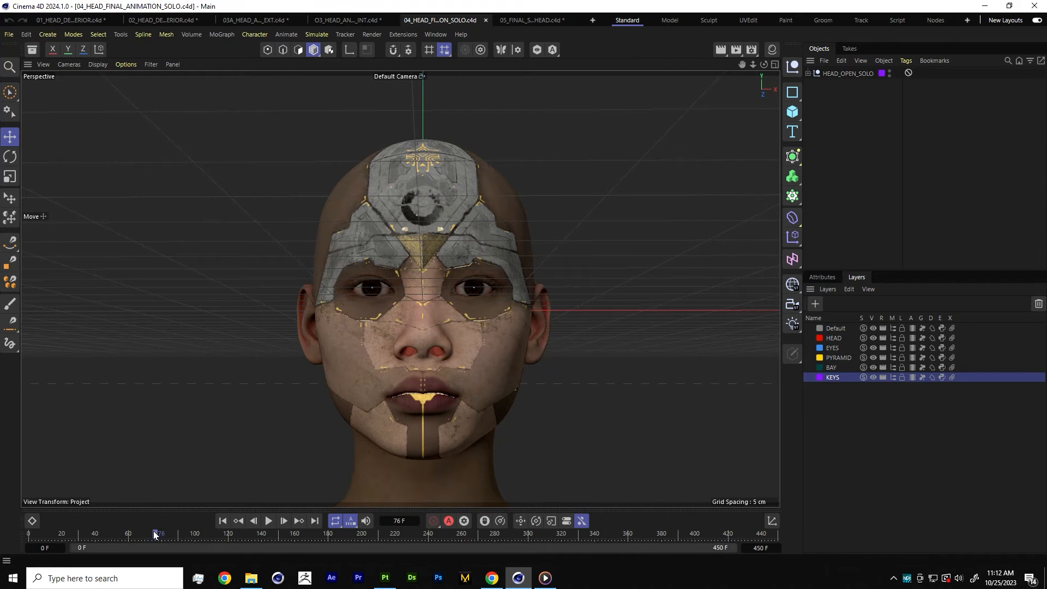
pyautogui.moveTo(270, 545); pyautogui.dragTo(459, 538)
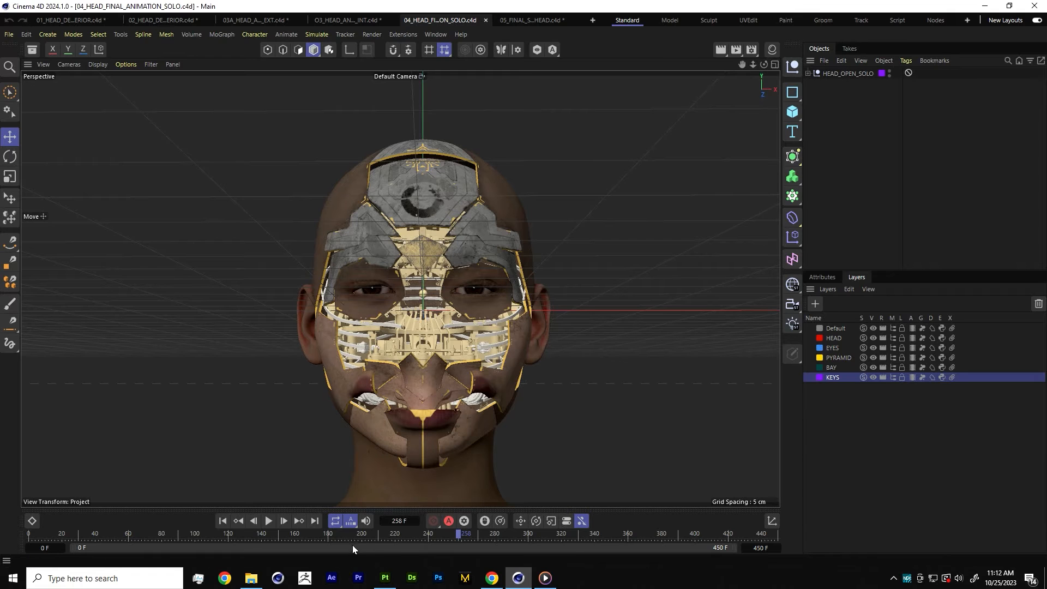
pyautogui.moveTo(463, 535); pyautogui.dragTo(556, 542)
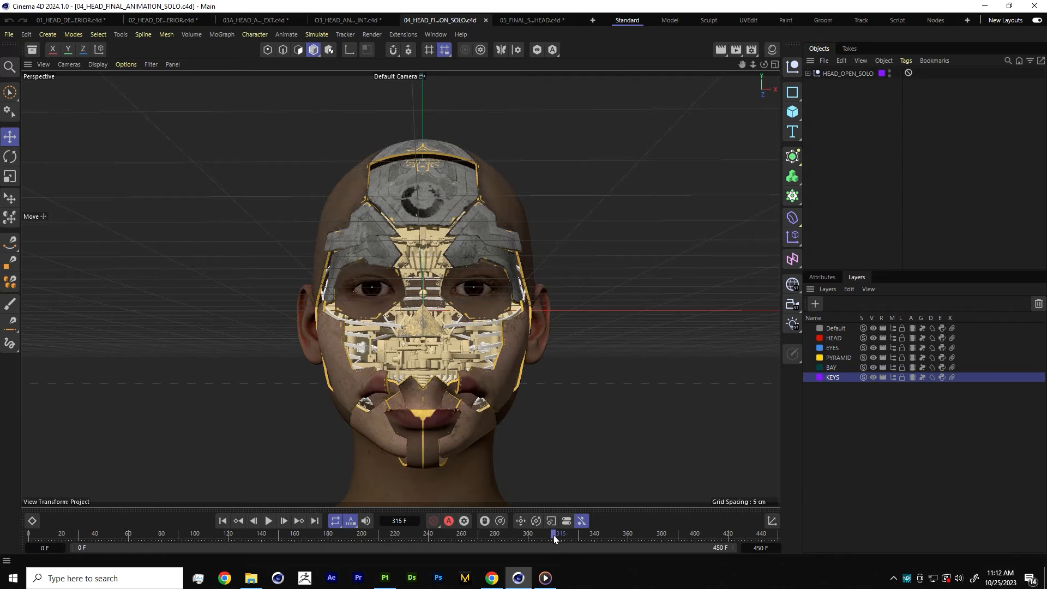
pyautogui.moveTo(554, 535); pyautogui.dragTo(269, 528)
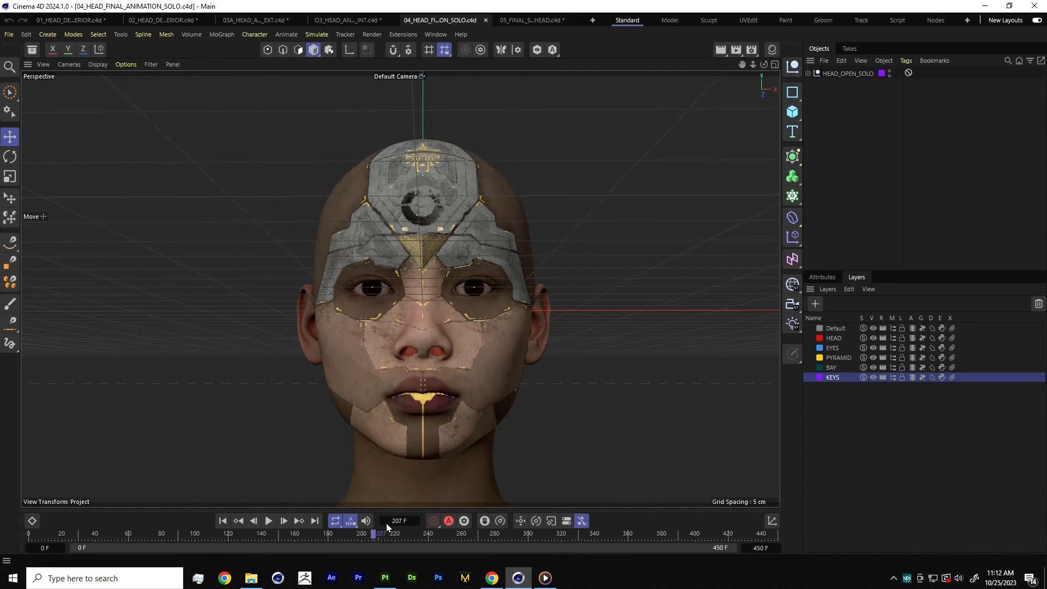
pyautogui.moveTo(387, 526); pyautogui.dragTo(561, 525)
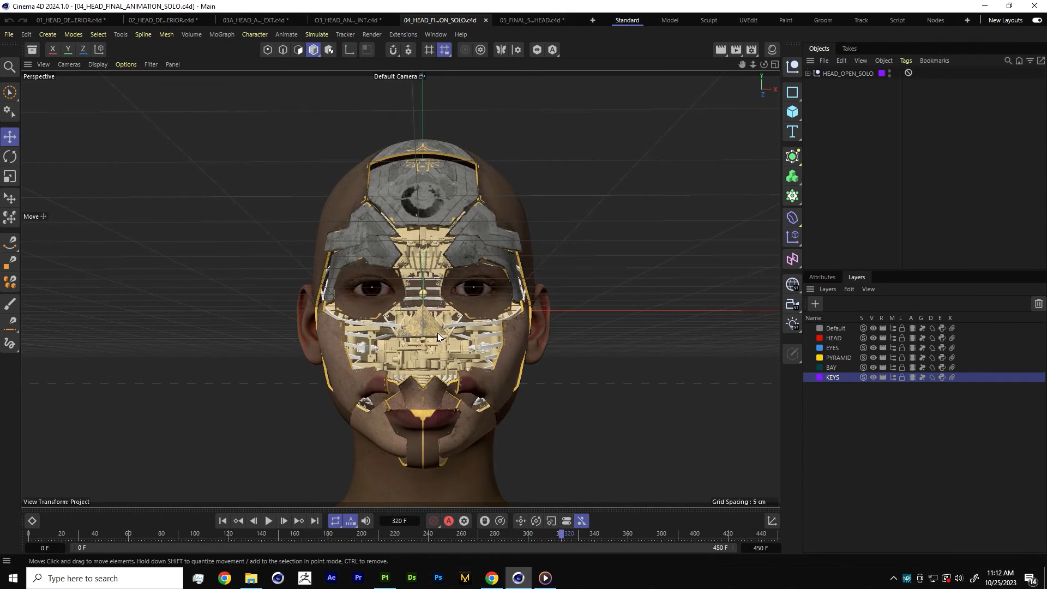
# Review the face-opening animation from a closer three-quarter angle, scrubbing through to frame 450.
pyautogui.keyDown('alt'); pyautogui.moveTo(437, 337); pyautogui.dragTo(474, 355); pyautogui.keyUp('alt')
pyautogui.keyDown('alt'); pyautogui.moveTo(373, 360); pyautogui.dragTo(404, 342, button='right'); pyautogui.keyUp('alt')
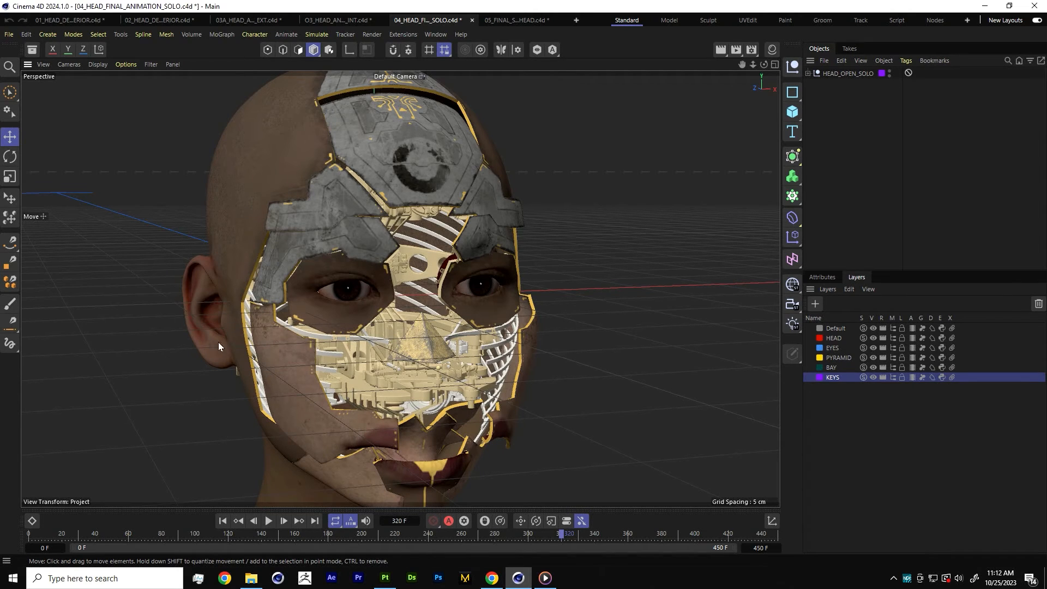
pyautogui.click(265, 534)
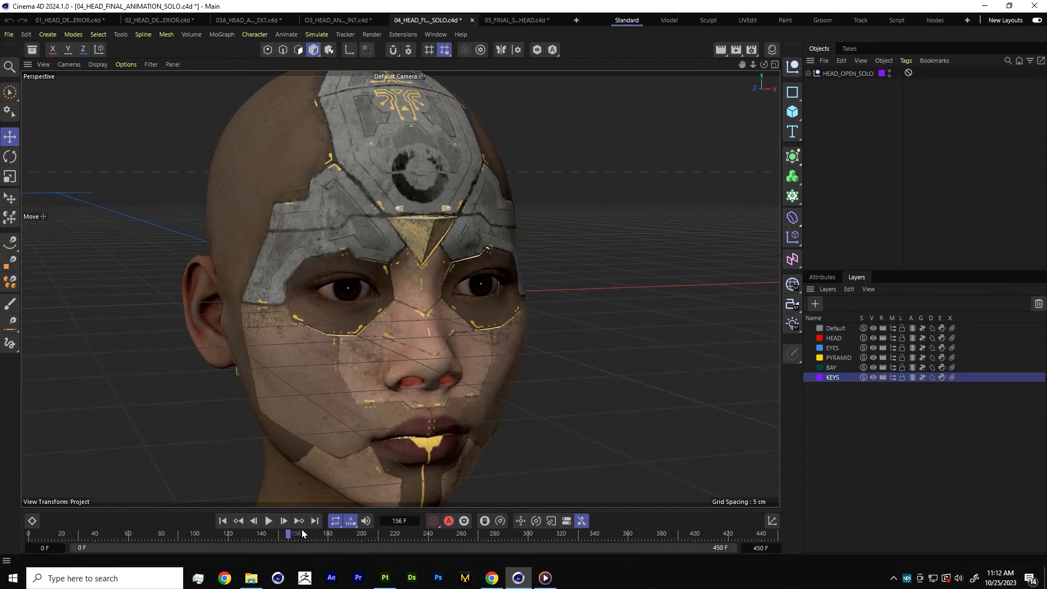
pyautogui.moveTo(302, 531); pyautogui.dragTo(849, 480)
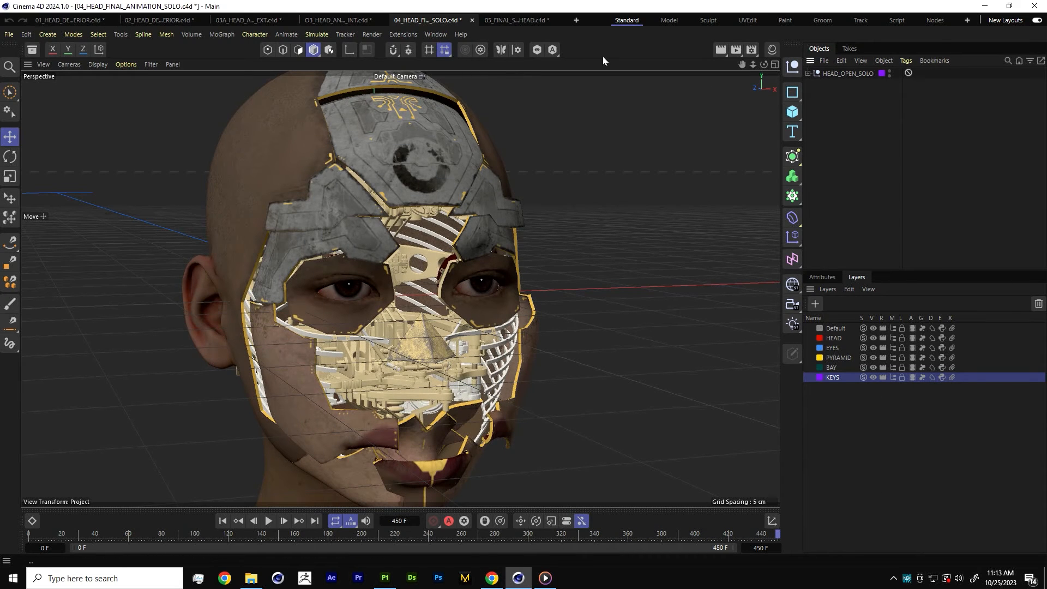
# Switch to the 05_FINAL_SHOT_NO_HEAD scene and scrub through the shot from the MORPH camera.
pyautogui.click(508, 21)
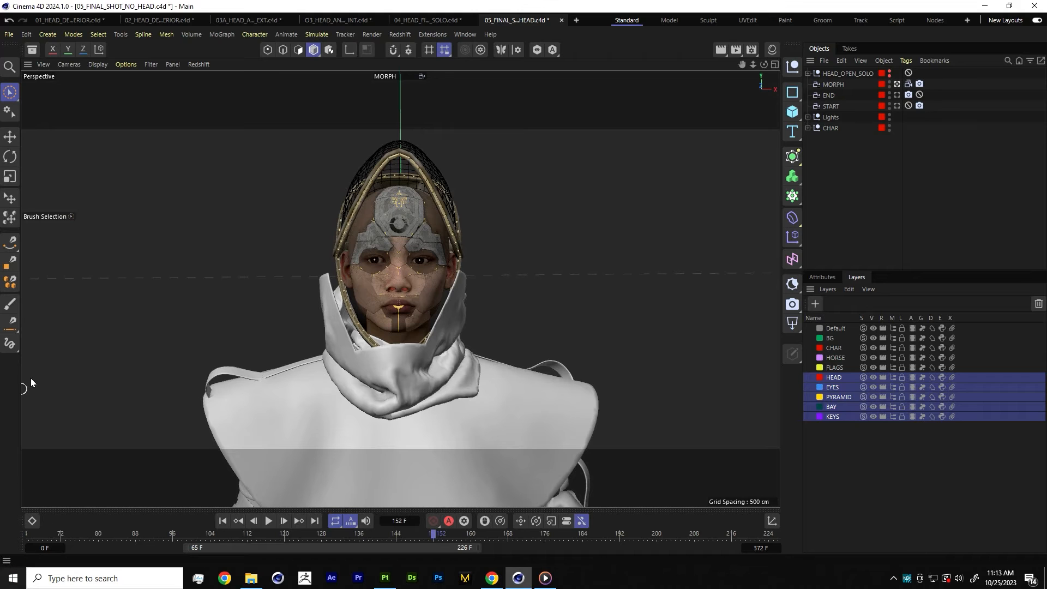
pyautogui.click(159, 535)
pyautogui.moveTo(142, 537); pyautogui.dragTo(427, 512)
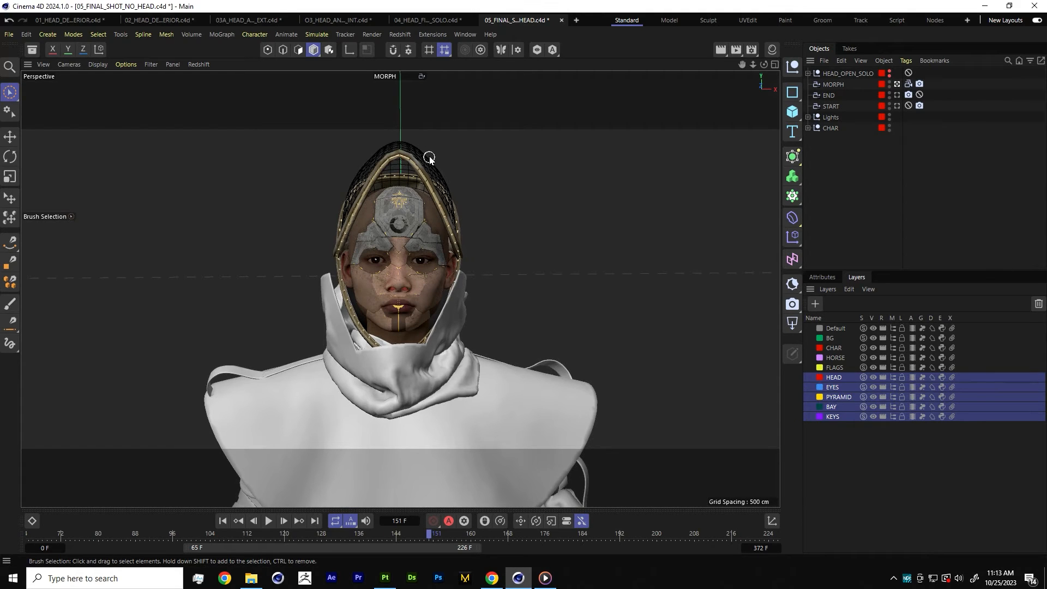
# Expand the CHAR hierarchy and inspect the object properties of the A2F Alembic inside the head joint.
pyautogui.click(808, 128)
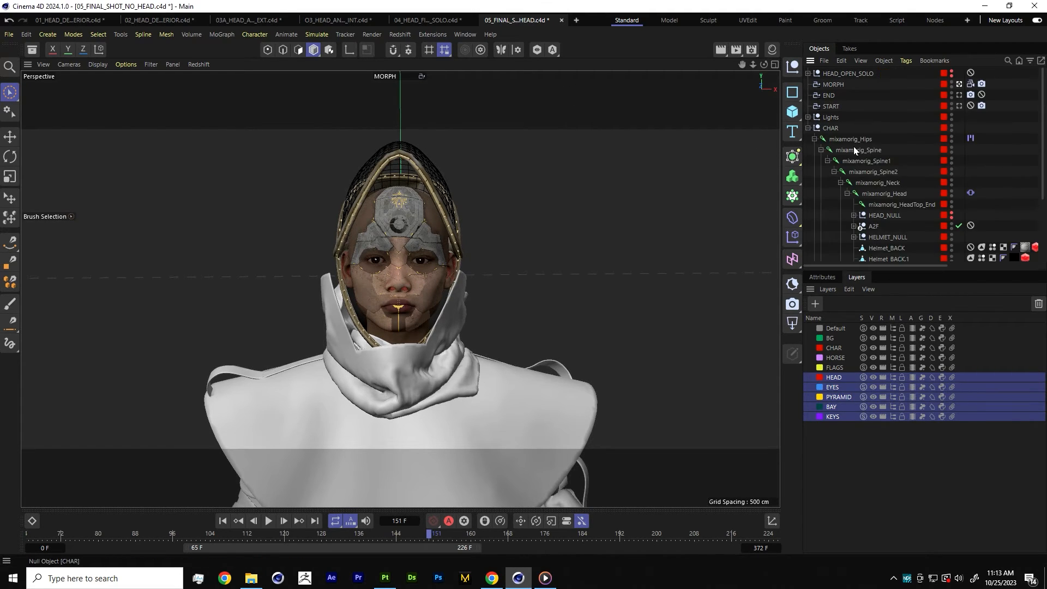
pyautogui.scroll(-4, 1028, 175)
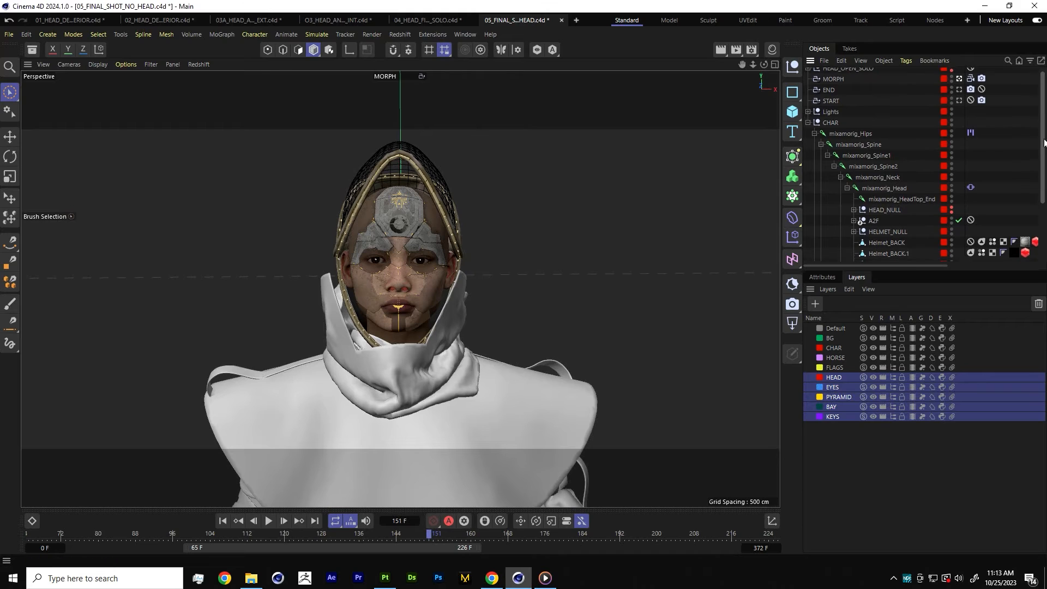
pyautogui.click(829, 277)
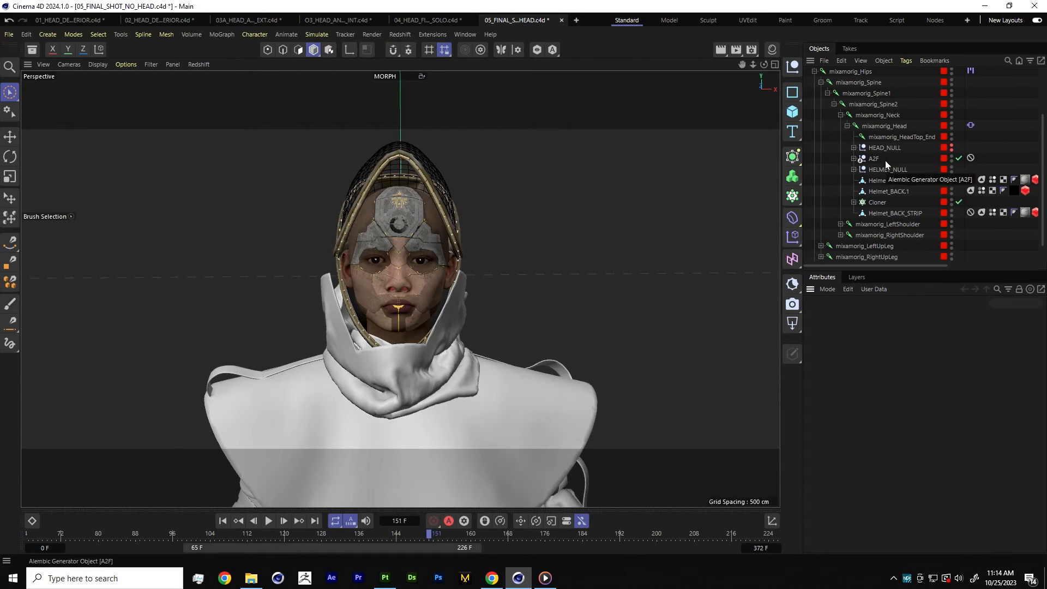
pyautogui.click(875, 159)
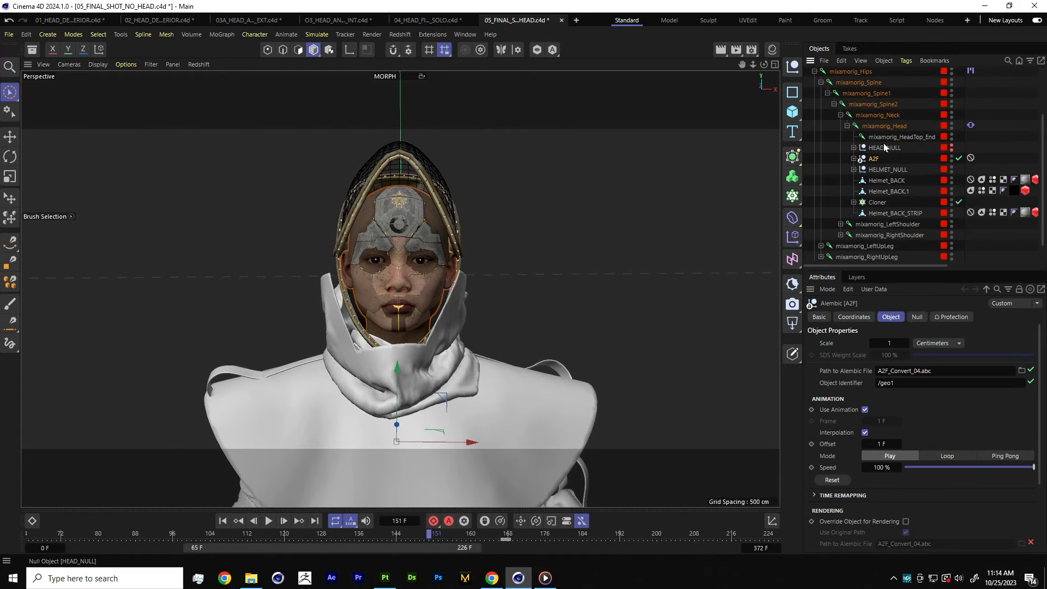
# Select the mixamorig_Head joint and turn on the display of joints in the viewport.
pyautogui.click(883, 126)
pyautogui.click(151, 64)
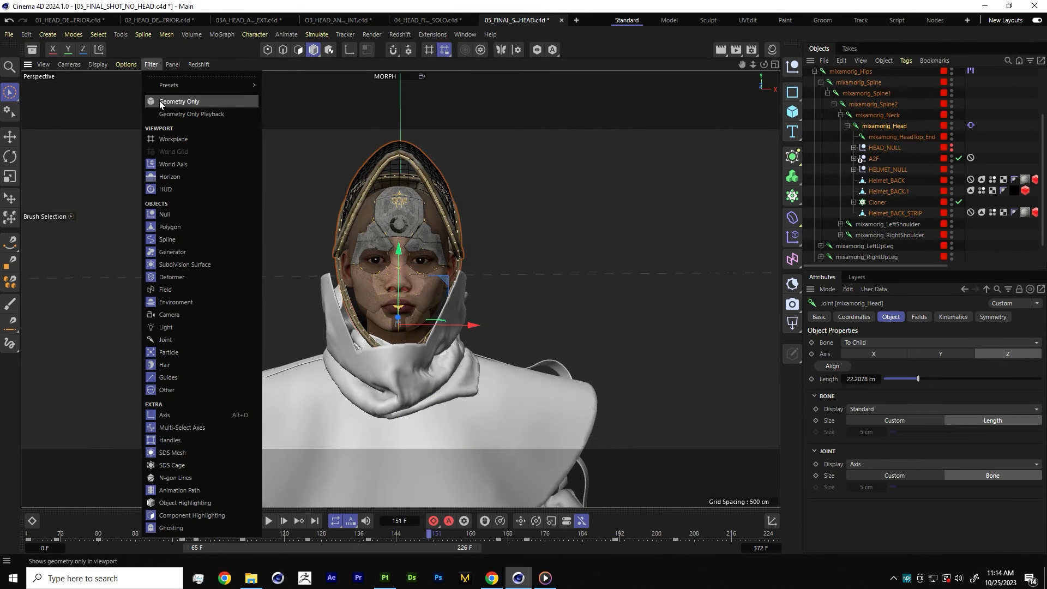
pyautogui.click(161, 340)
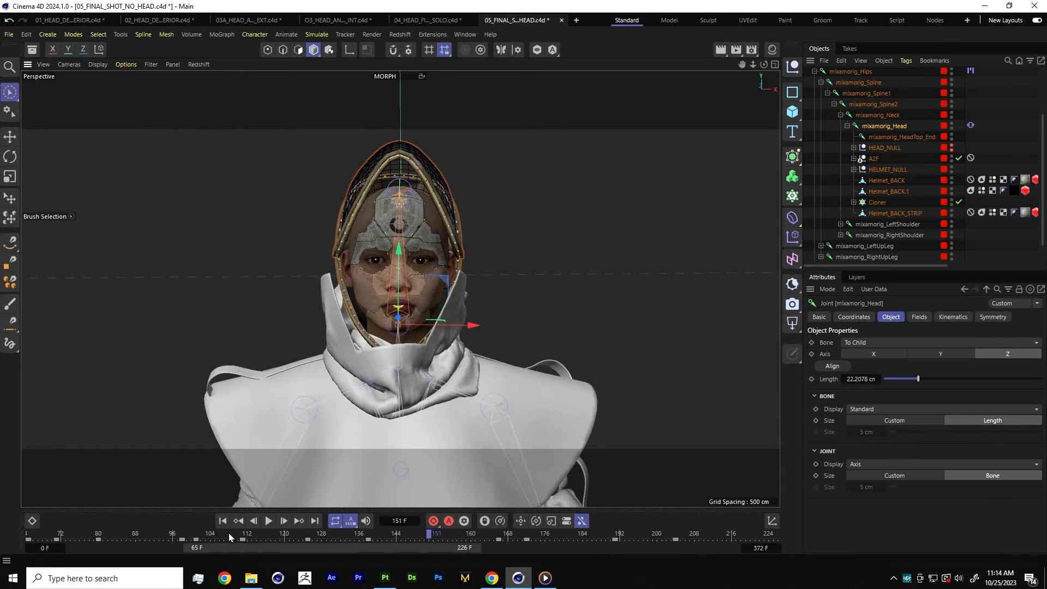
# Scrub the shot to frame 167 to check the joint motion, and narrow the preview range to frames 140 to 193.
pyautogui.moveTo(162, 538); pyautogui.dragTo(498, 547)
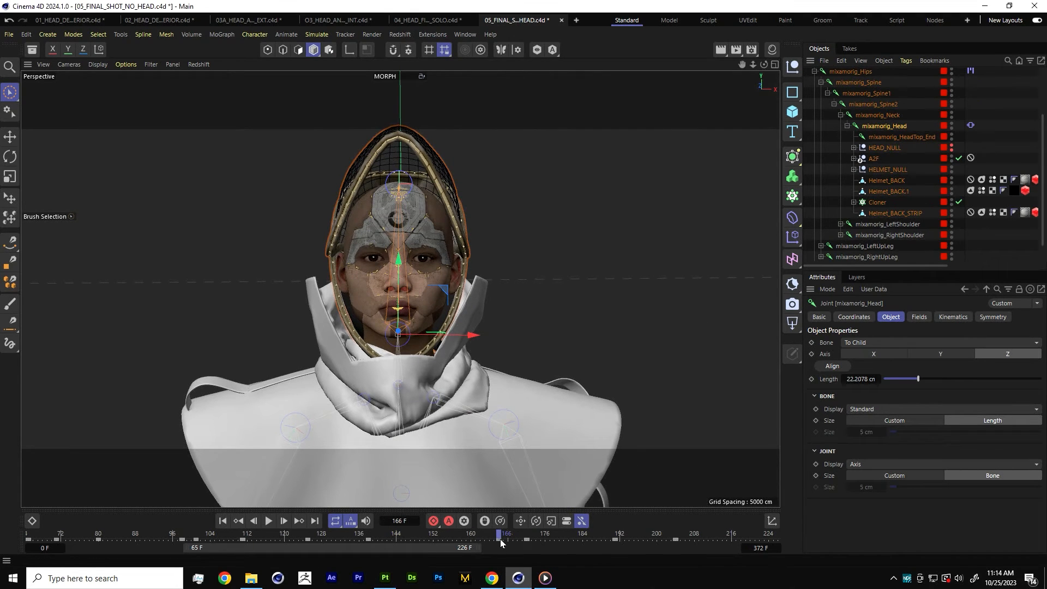
pyautogui.moveTo(501, 541); pyautogui.dragTo(504, 537)
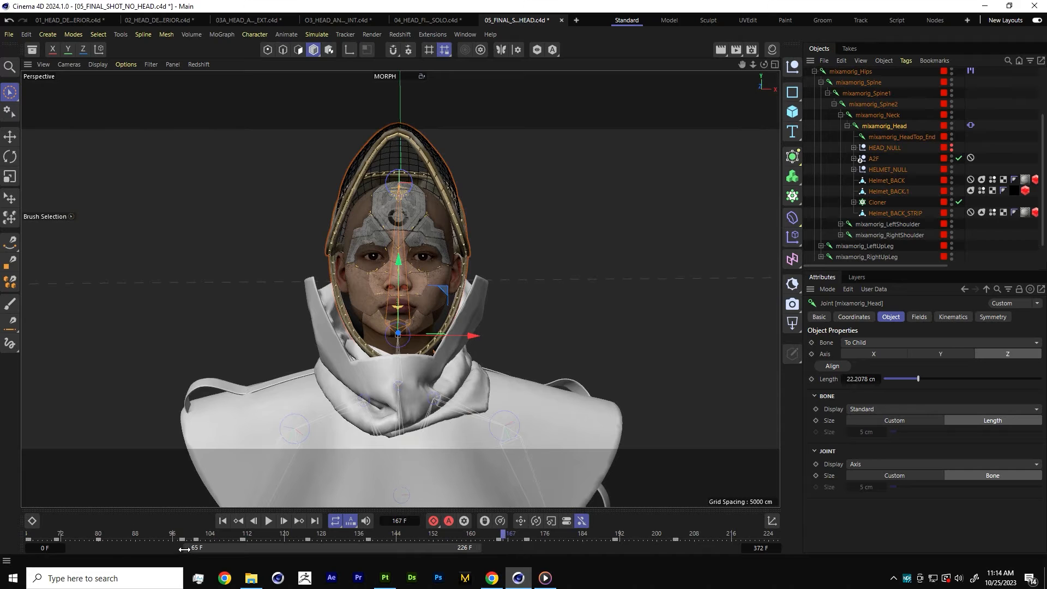
pyautogui.moveTo(185, 549); pyautogui.dragTo(316, 549)
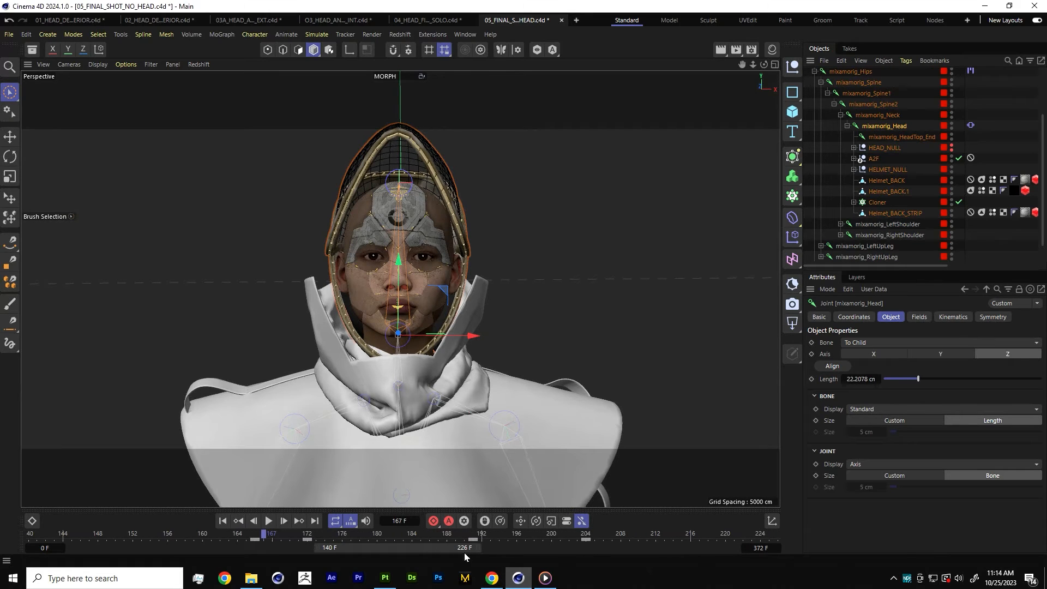
pyautogui.moveTo(480, 549); pyautogui.dragTo(424, 552)
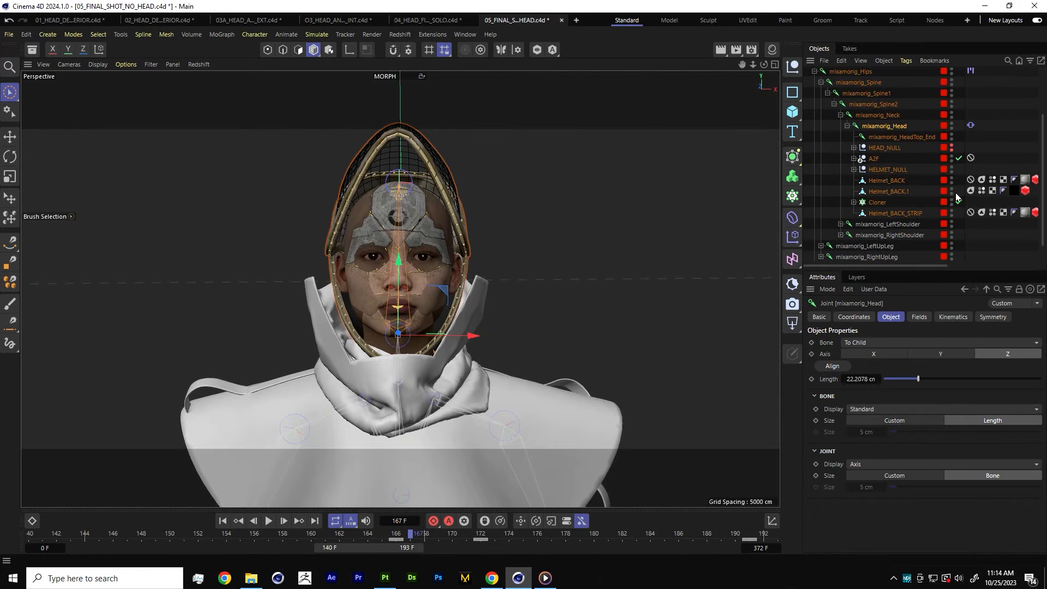
# Collapse the CHAR hierarchy, make HEAD_OPEN_SOLO visible, and leave the MORPH camera to view the full figure and the separate head.
pyautogui.scroll(3, 816, 110)
pyautogui.click(808, 128)
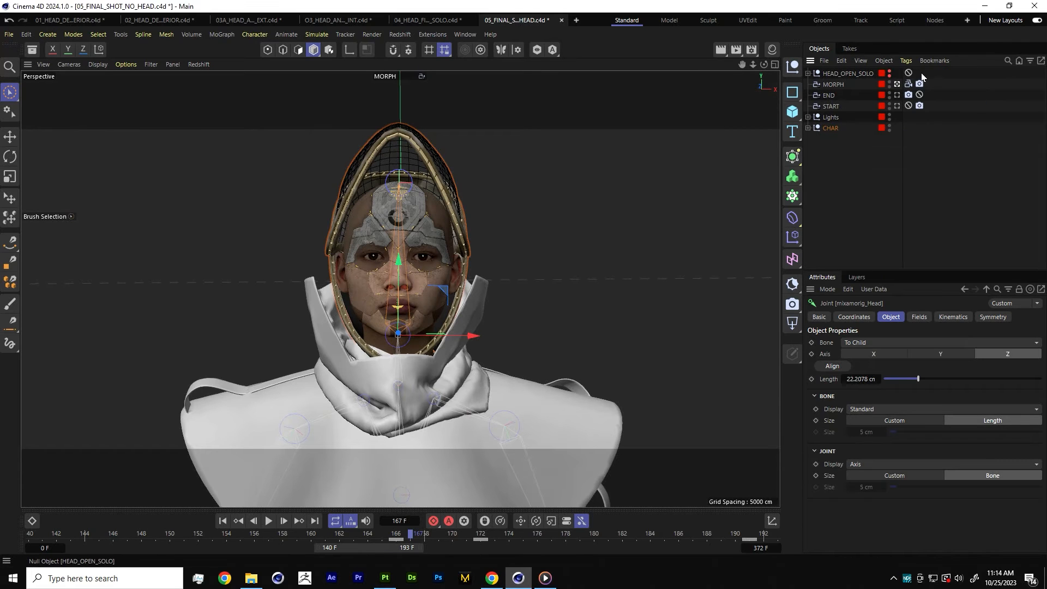
pyautogui.click(891, 96)
pyautogui.click(895, 84)
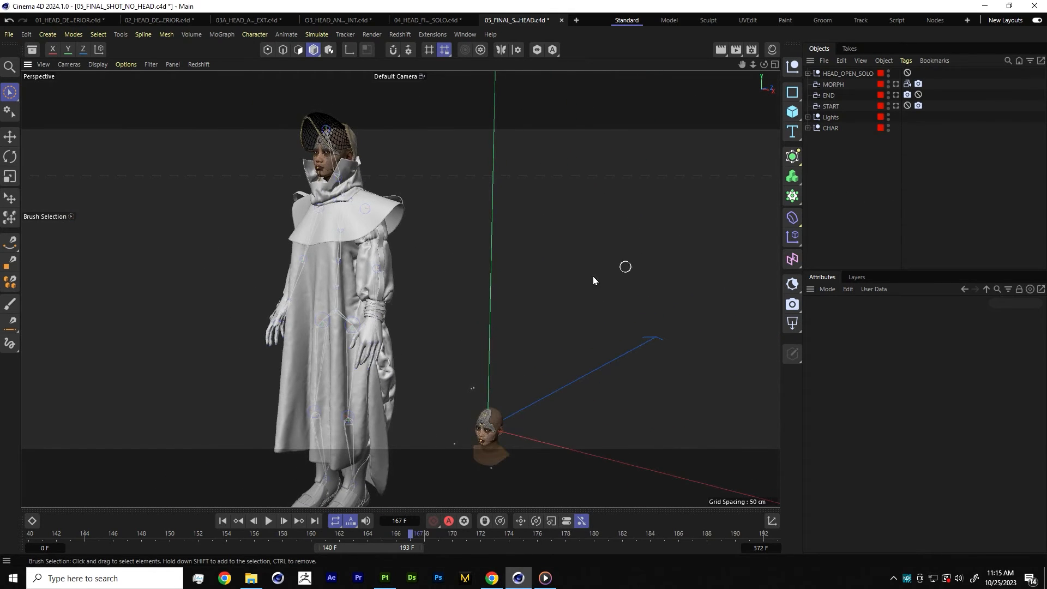
pyautogui.keyDown('alt'); pyautogui.moveTo(593, 276); pyautogui.dragTo(619, 239, button='middle'); pyautogui.keyUp('alt')
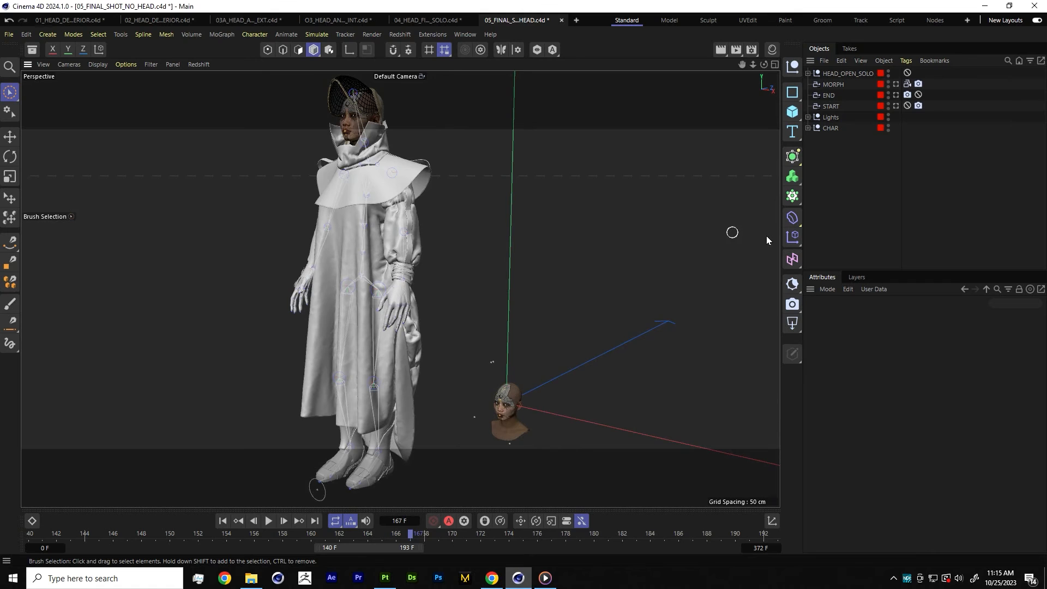
# Place HEAD_OPEN_SOLO under a new parent null and raise that null about 179 cm along the Y axis.
pyautogui.click(848, 73)
pyautogui.scroll(5, 596, 263)
pyautogui.keyDown('alt'); pyautogui.moveTo(419, 165); pyautogui.dragTo(509, 271, button='middle'); pyautogui.keyUp('alt')
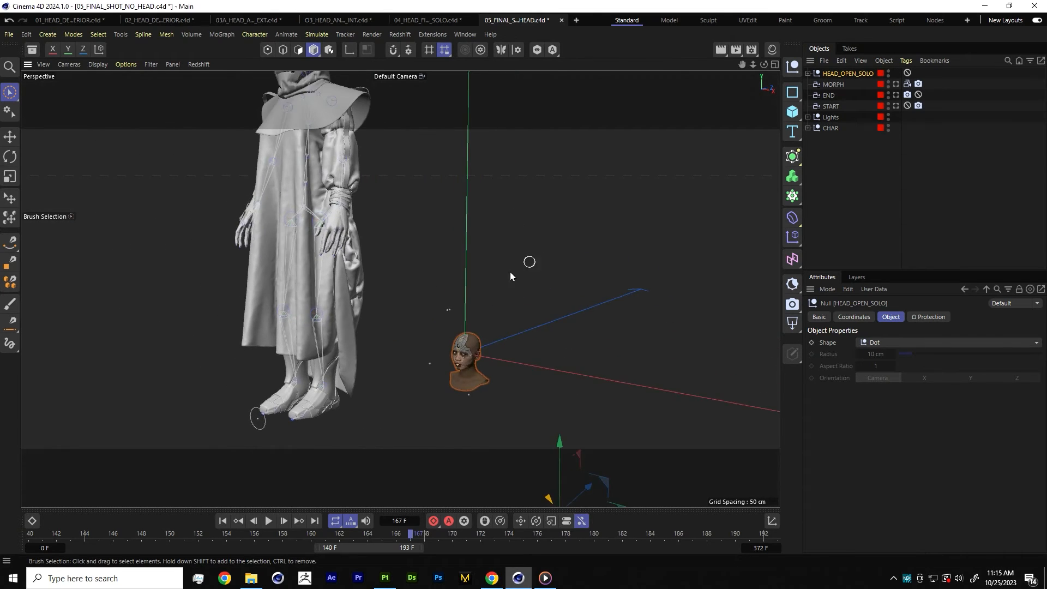
pyautogui.keyDown('alt'); pyautogui.moveTo(510, 271); pyautogui.dragTo(449, 325); pyautogui.keyUp('alt')
pyautogui.keyDown('alt'); pyautogui.moveTo(449, 326); pyautogui.dragTo(473, 365, button='middle'); pyautogui.keyUp('alt')
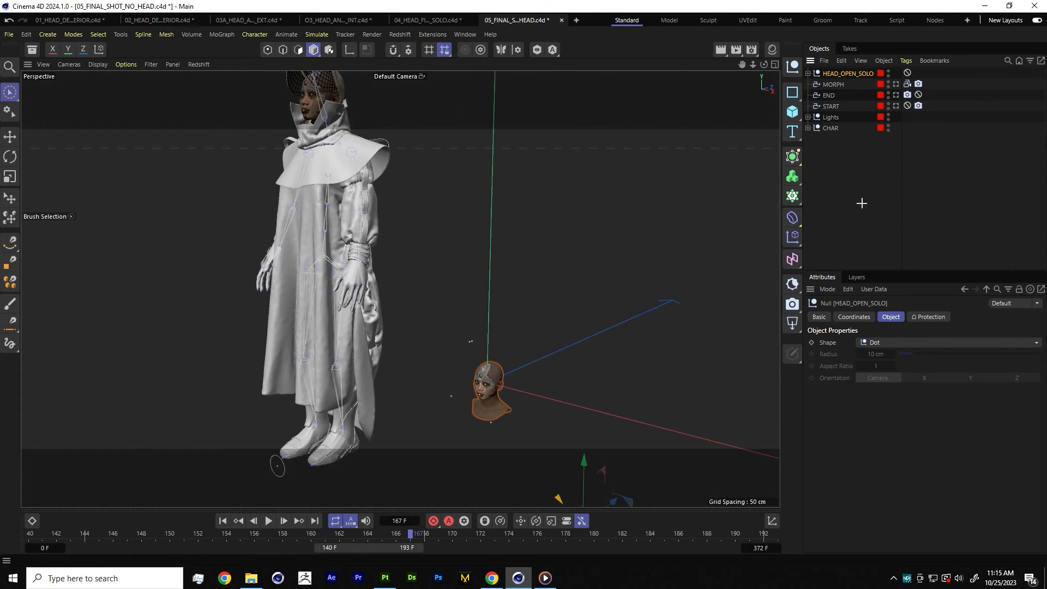
pyautogui.keyDown('alt'); pyautogui.click(801, 67); pyautogui.keyUp('alt')
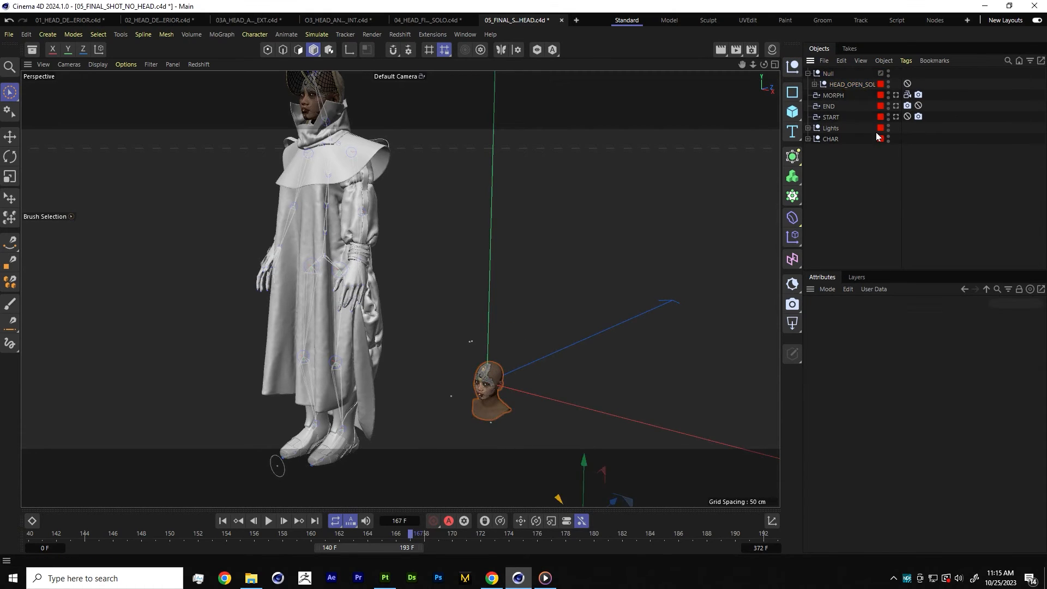
pyautogui.click(833, 77)
pyautogui.moveTo(486, 304); pyautogui.dragTo(489, 142)
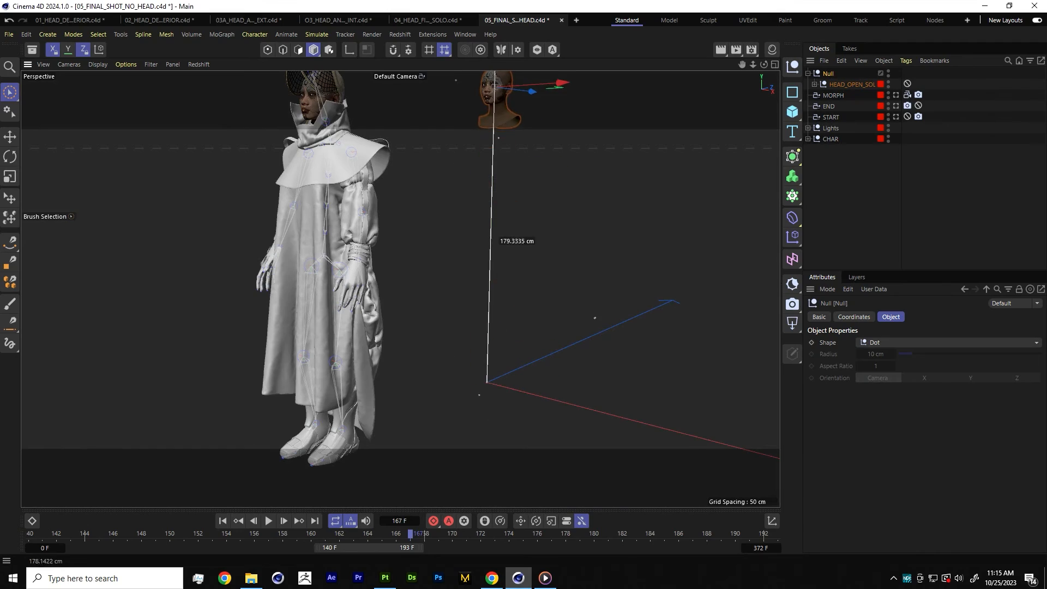
# In the Right view, move the null holding HEAD_OPEN_SOLO along the Z axis onto the character's neck and helmet area.
pyautogui.click(775, 64)
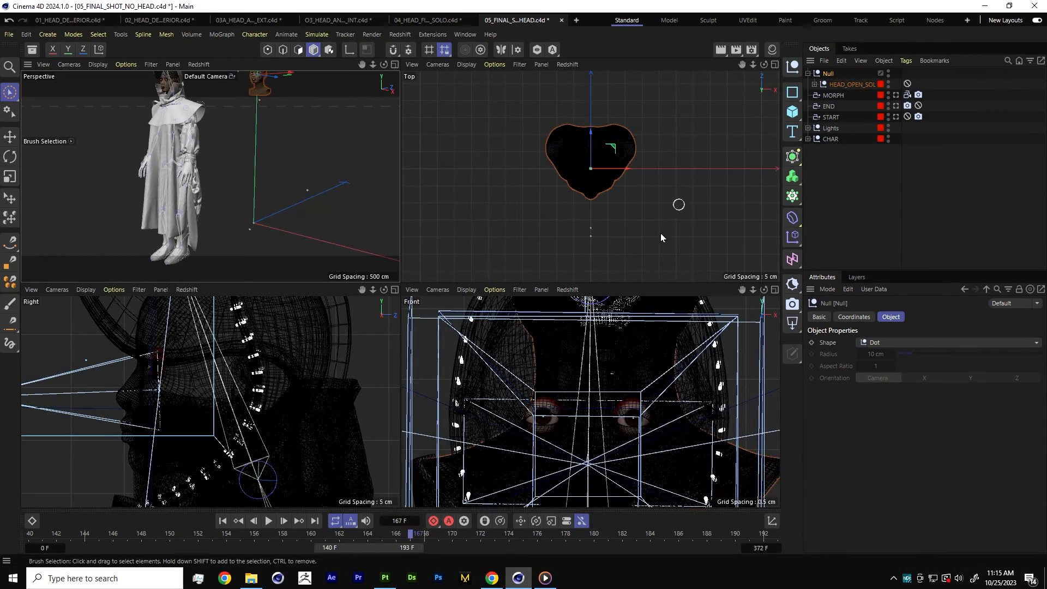
pyautogui.click(394, 289)
pyautogui.scroll(-10, 380, 310)
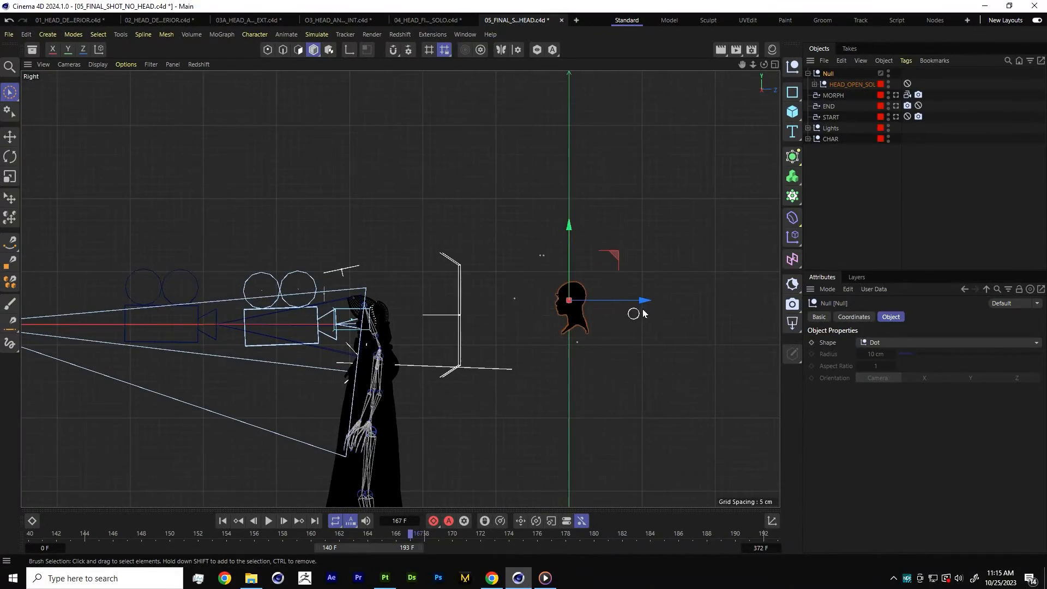
pyautogui.moveTo(637, 302); pyautogui.dragTo(437, 320)
pyautogui.scroll(6, 437, 319)
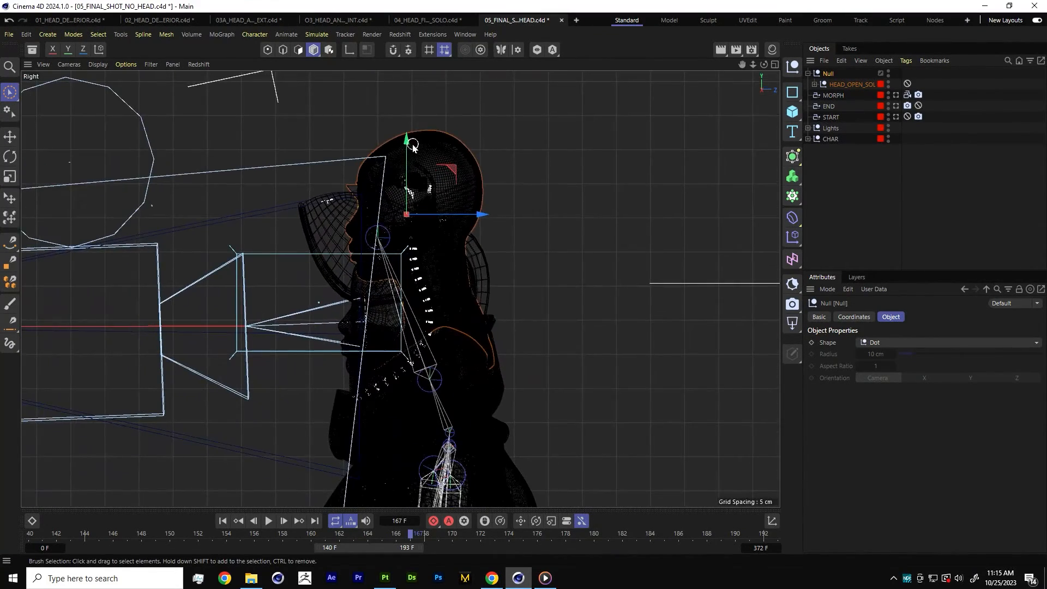
# Lower the null and nudge it forward in the Right view until the head's profile fits inside the helmet.
pyautogui.moveTo(407, 143); pyautogui.dragTo(370, 248)
pyautogui.scroll(8, 354, 342)
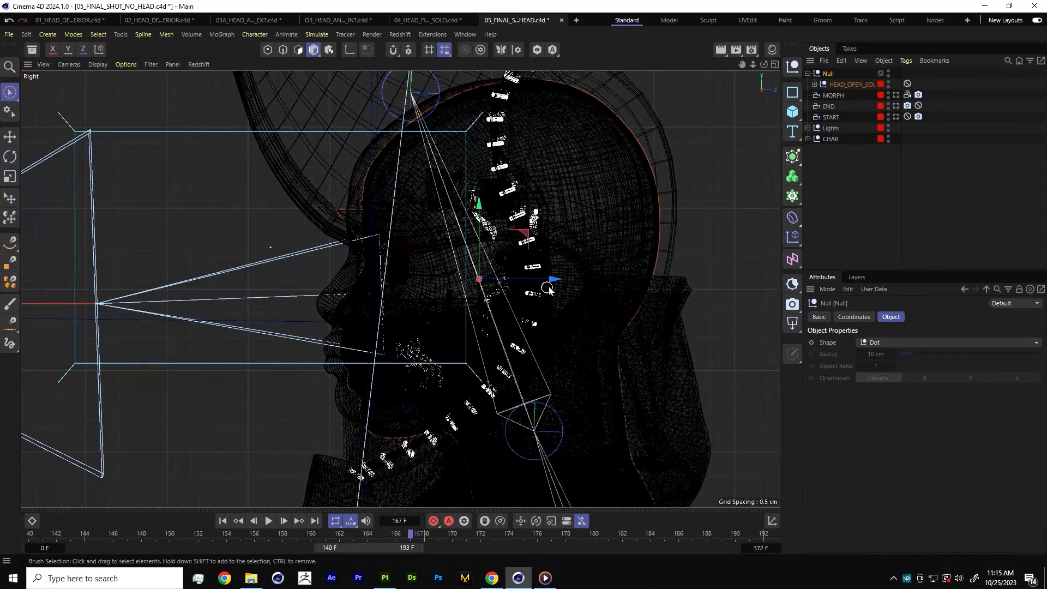
pyautogui.moveTo(541, 284)
pyautogui.mouseDown()
pyautogui.moveTo(528, 280)
pyautogui.moveTo(536, 268)
pyautogui.moveTo(491, 248)
pyautogui.mouseUp()
pyautogui.click(10, 156)
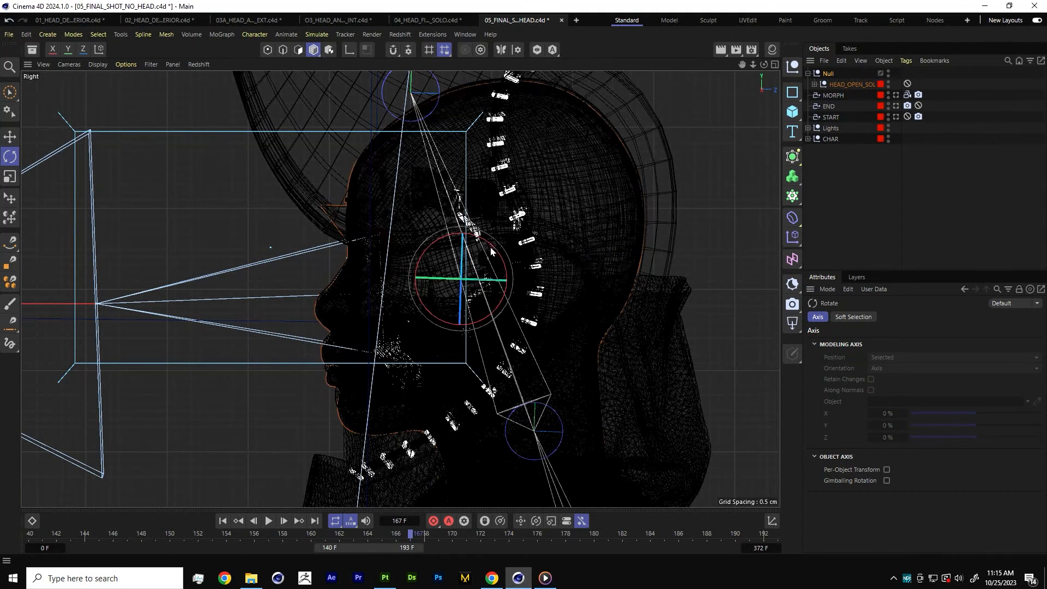
pyautogui.press('e')
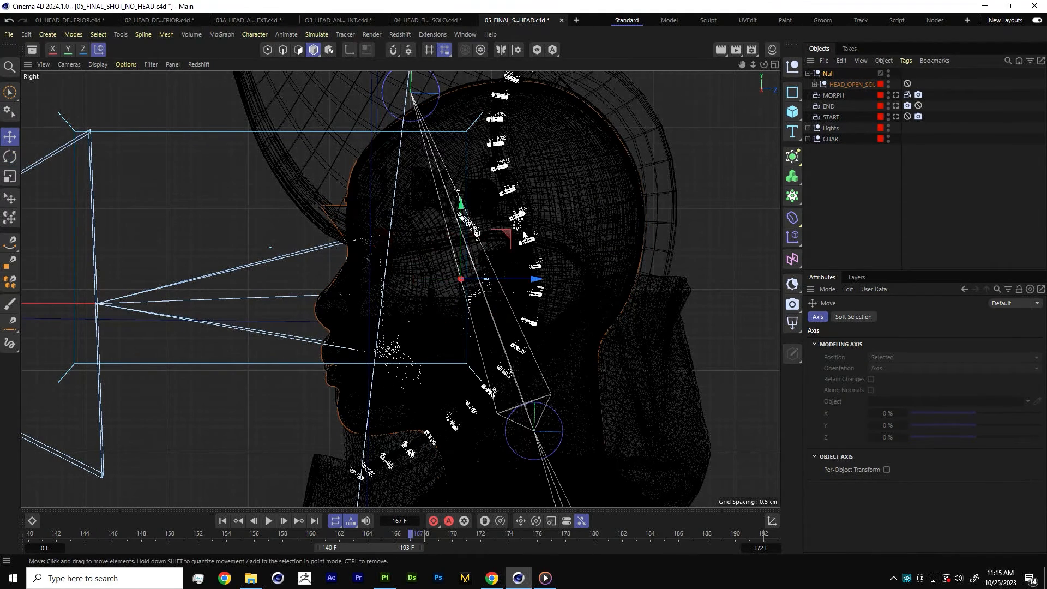
pyautogui.moveTo(507, 245); pyautogui.dragTo(492, 234)
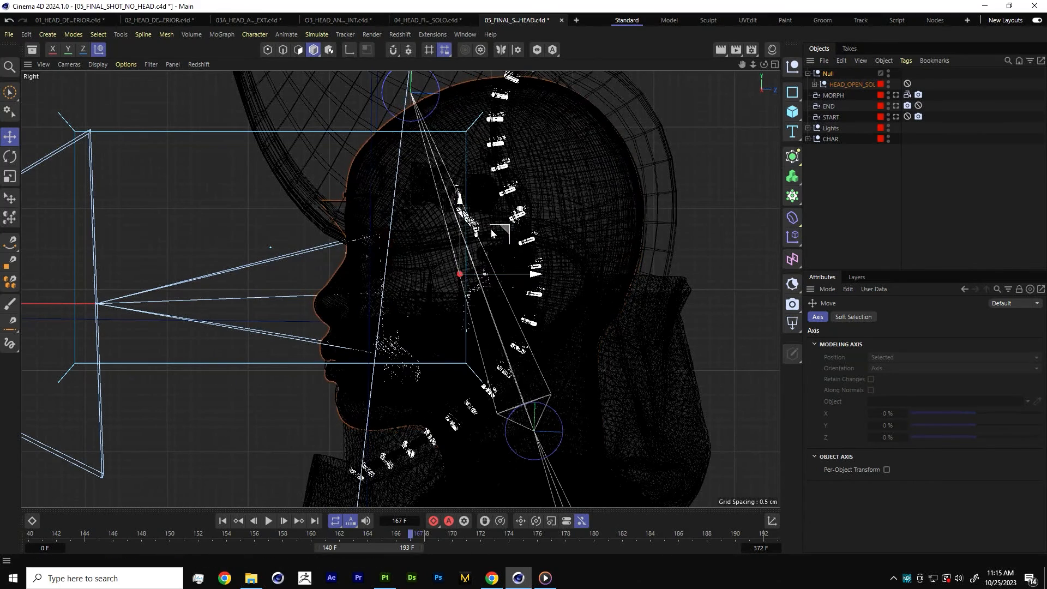
# Check the head's fit from the front in perspective, and parent its null under the mixamorig_Head joint in CHAR.
pyautogui.click(774, 65)
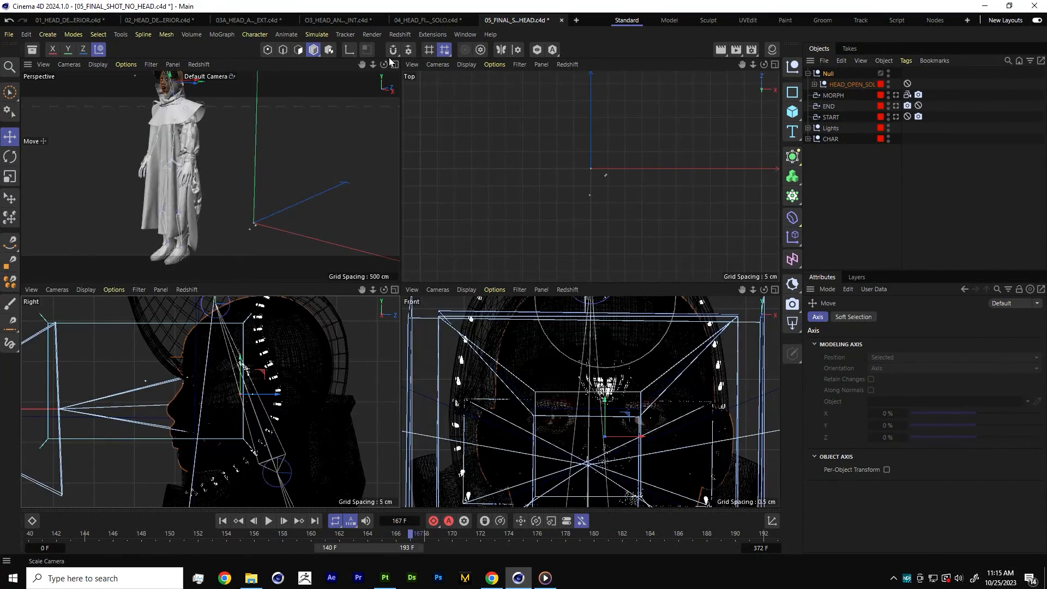
pyautogui.click(394, 64)
pyautogui.scroll(5, 341, 199)
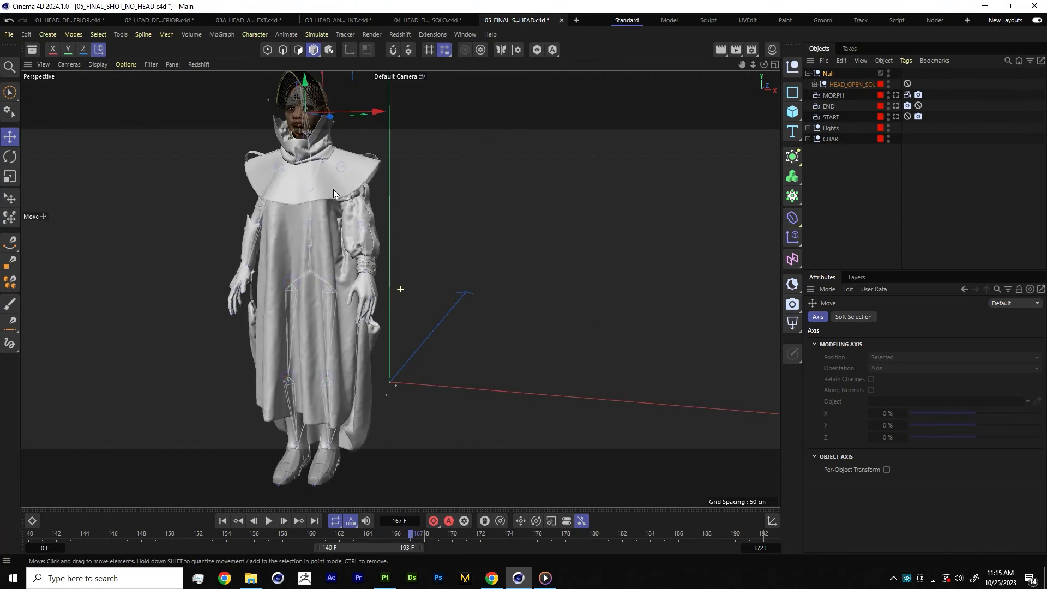
pyautogui.keyDown('alt'); pyautogui.moveTo(334, 190); pyautogui.dragTo(295, 229); pyautogui.keyUp('alt')
pyautogui.keyDown('alt'); pyautogui.moveTo(295, 229); pyautogui.dragTo(486, 242, button='right'); pyautogui.keyUp('alt')
pyautogui.keyDown('alt'); pyautogui.moveTo(486, 242); pyautogui.dragTo(430, 262); pyautogui.keyUp('alt')
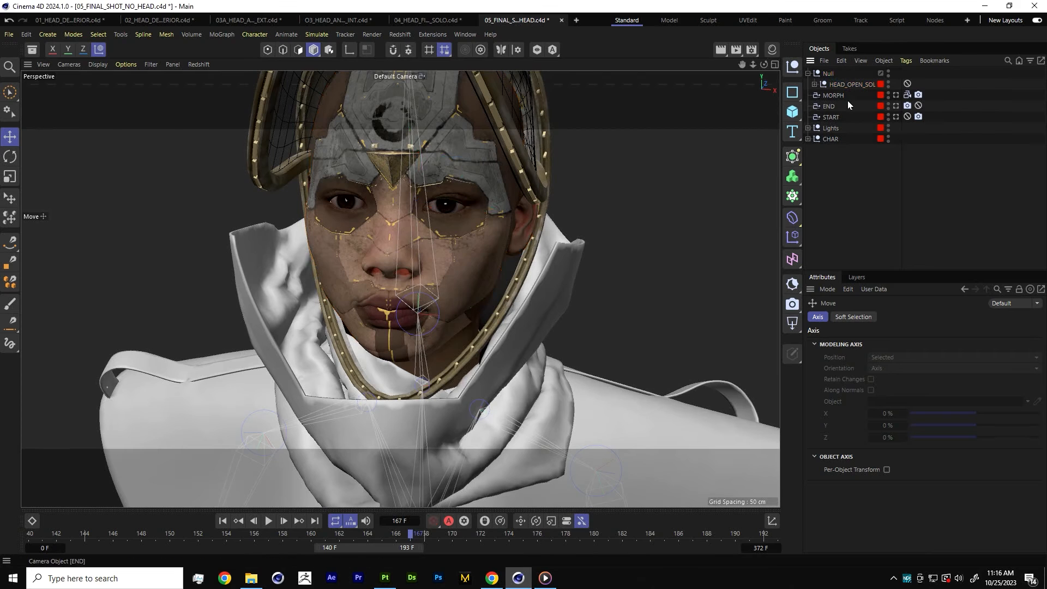
pyautogui.click(808, 138)
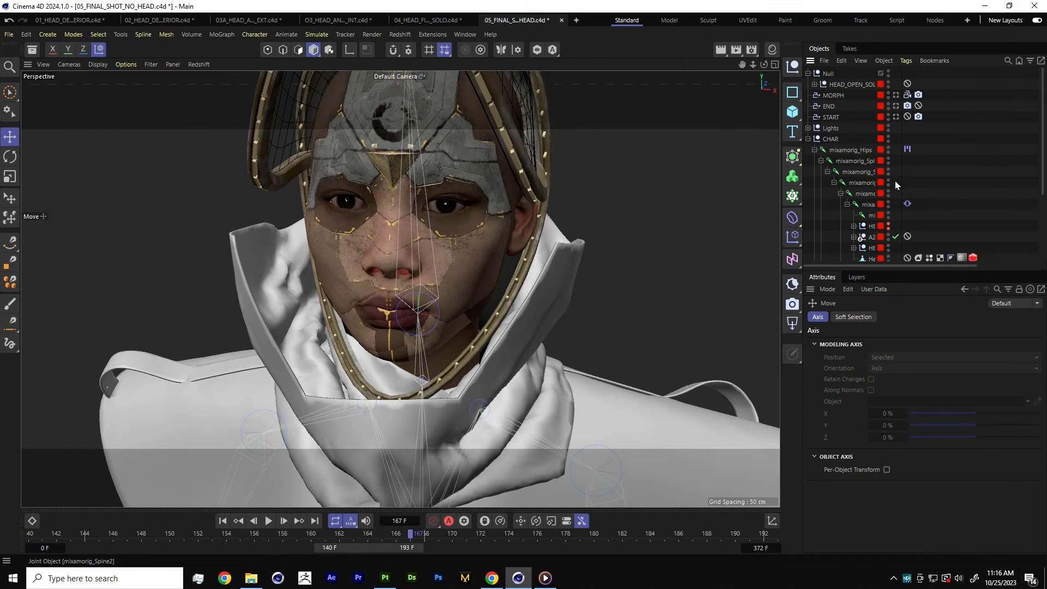
pyautogui.moveTo(900, 173); pyautogui.dragTo(1008, 172)
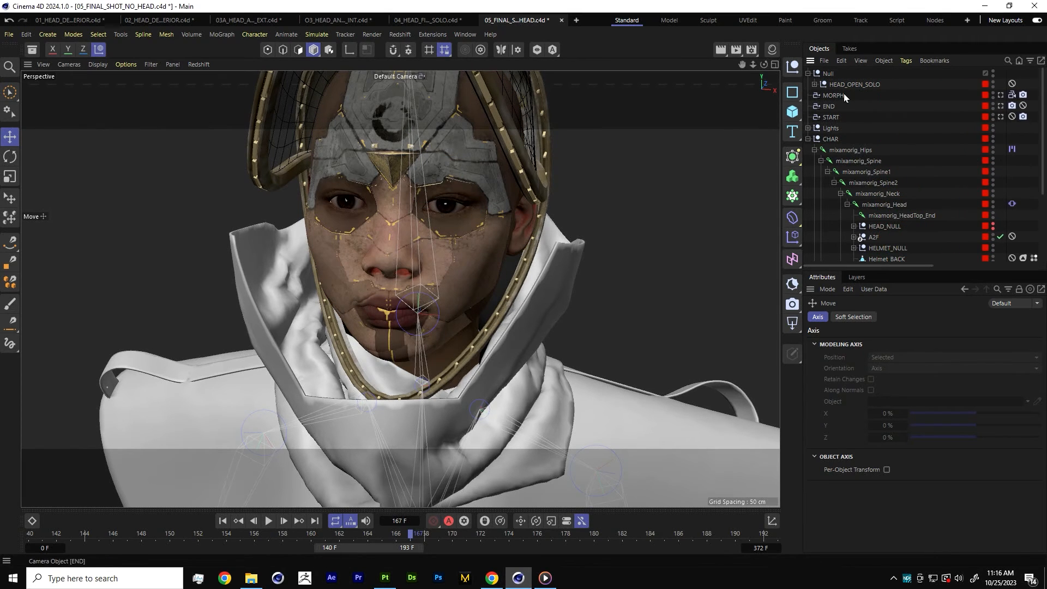
pyautogui.moveTo(822, 73); pyautogui.dragTo(875, 223)
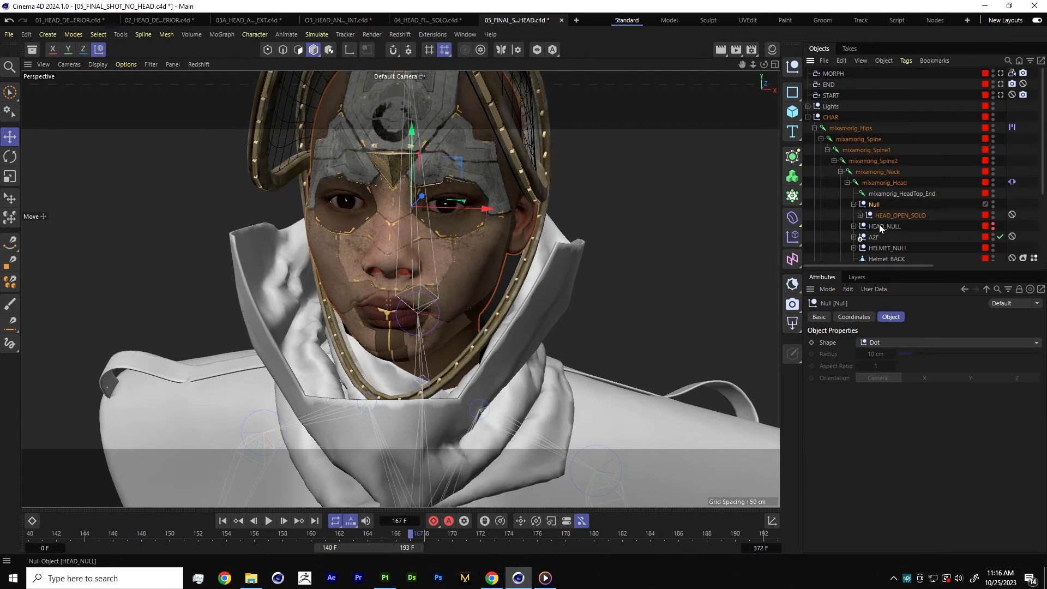
# Keyframe the null's viewport and renderer visibility as Off at frame 167 and Default at frame 168.
pyautogui.click(822, 314)
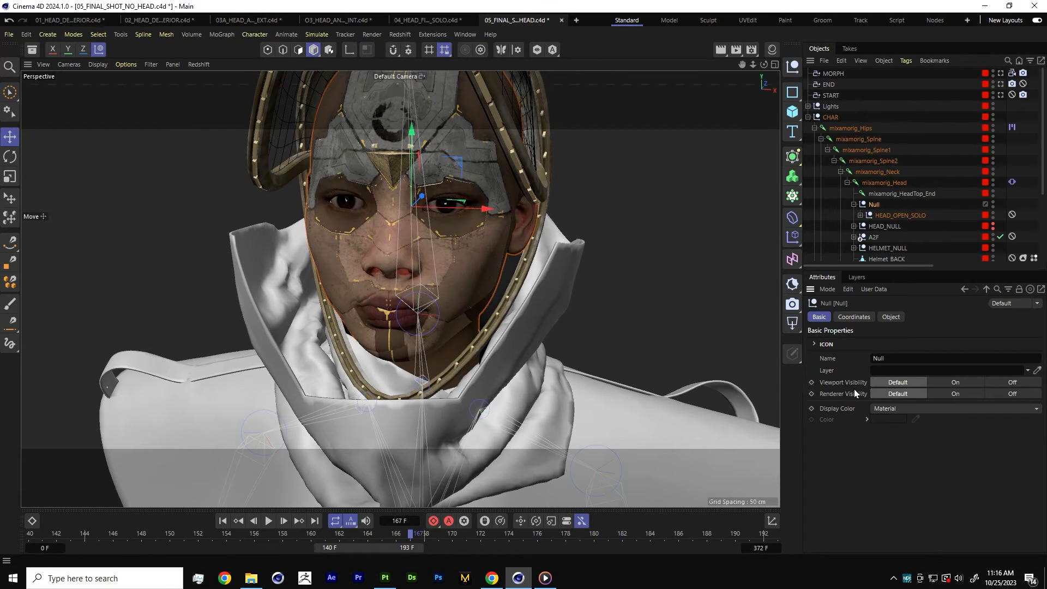
pyautogui.click(1004, 382)
pyautogui.click(1000, 392)
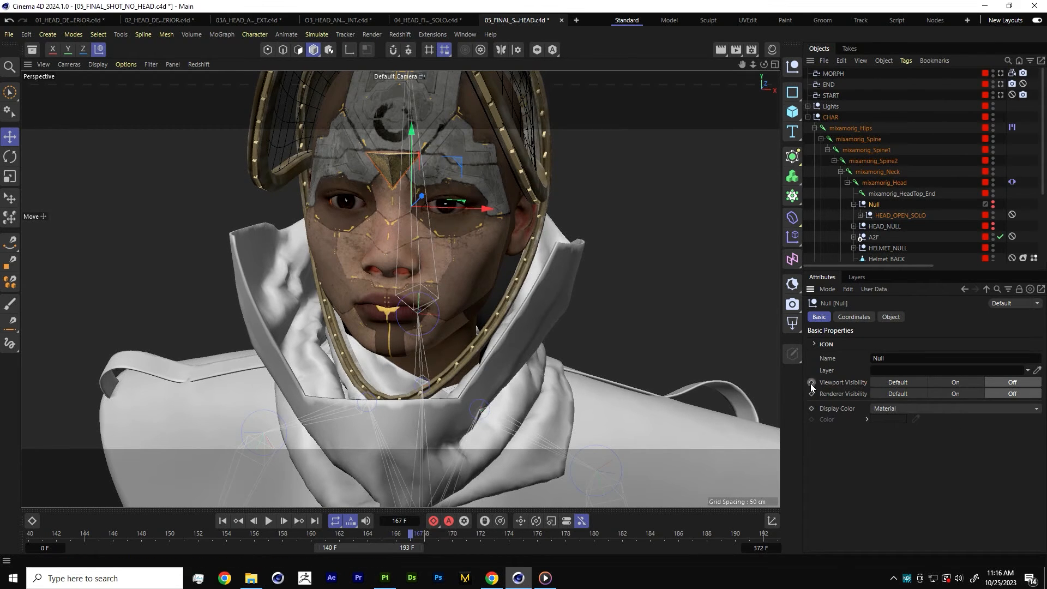
pyautogui.press('g')
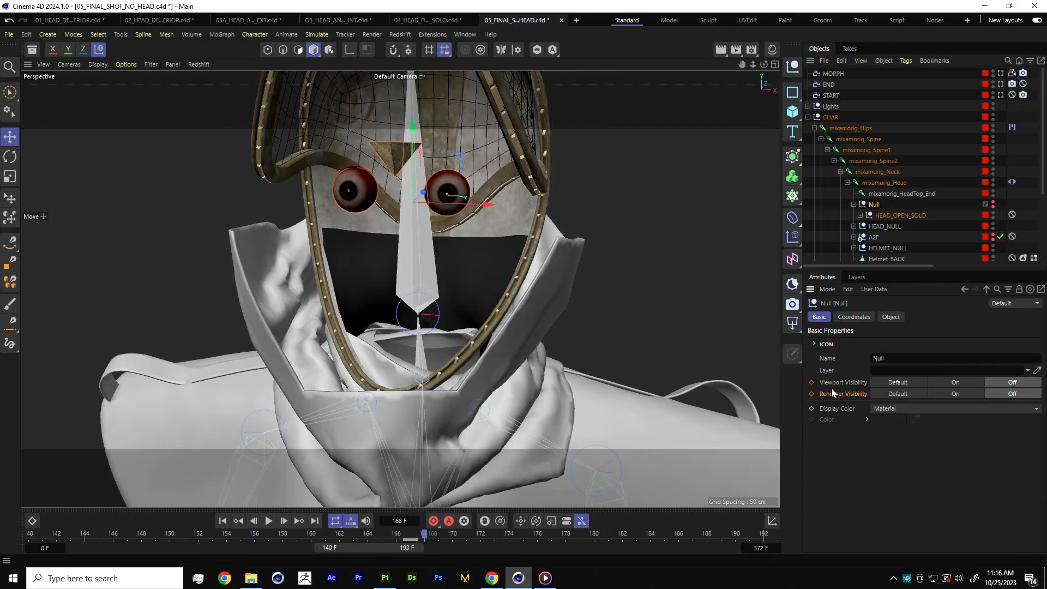
pyautogui.click(907, 381)
pyautogui.click(901, 393)
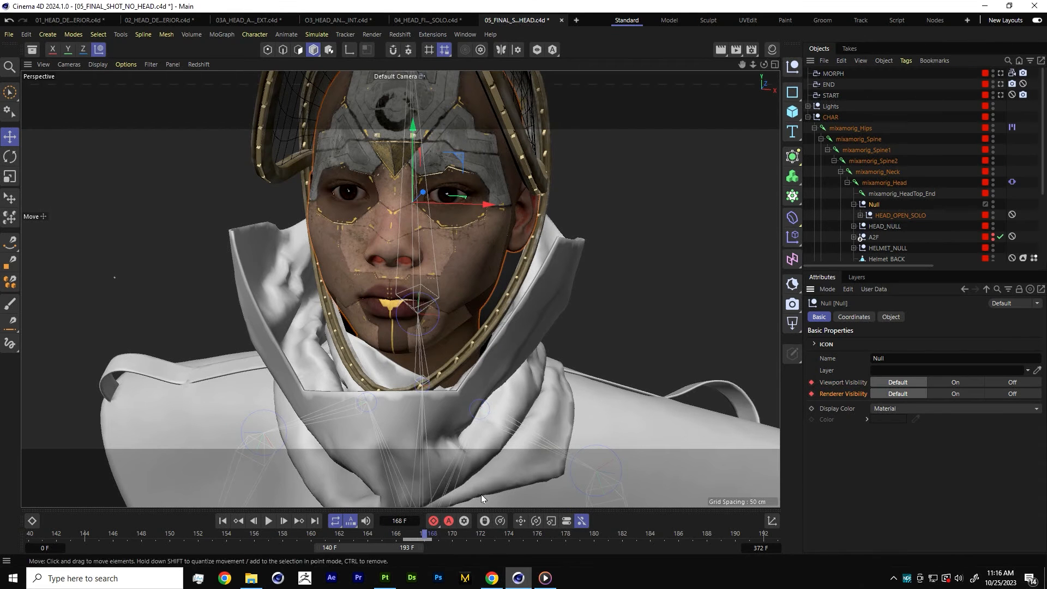
# Scrub to frame 177 to check the visible head, and widen the preview range to frames 0 to 372.
pyautogui.moveTo(425, 535); pyautogui.dragTo(552, 543)
pyautogui.moveTo(316, 550); pyautogui.dragTo(71, 548)
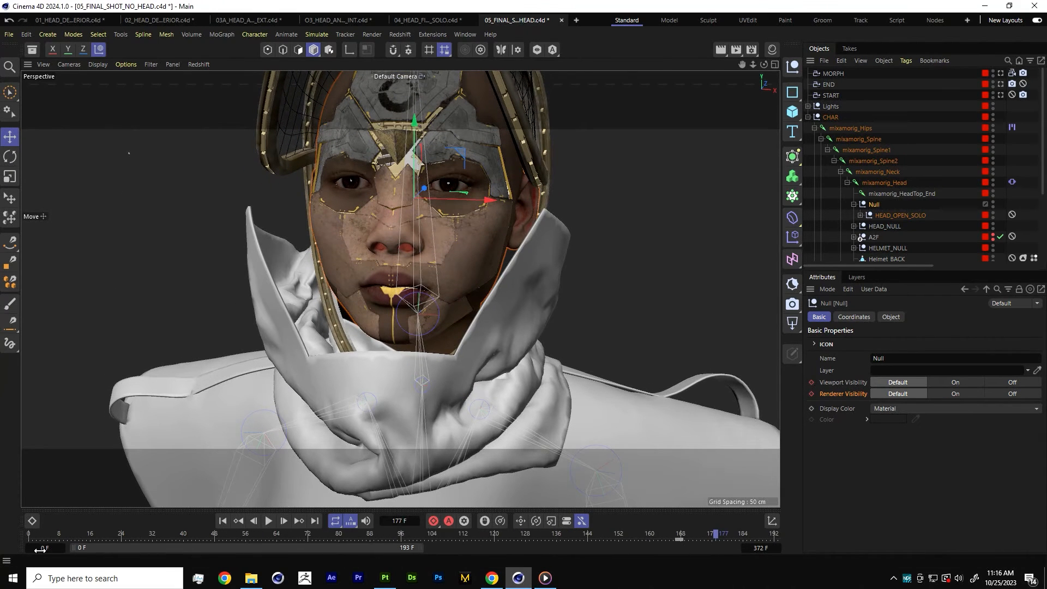
pyautogui.moveTo(421, 547); pyautogui.dragTo(835, 537)
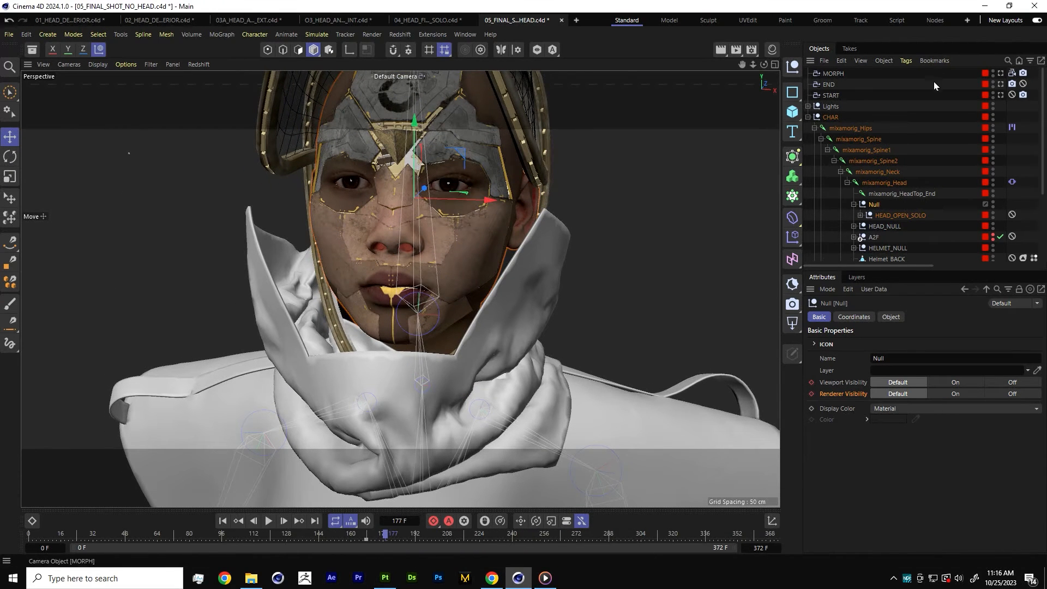
# Collapse the CHAR hierarchy and play the shot from frame 0 through the MORPH camera to review the face opening.
pyautogui.click(808, 117)
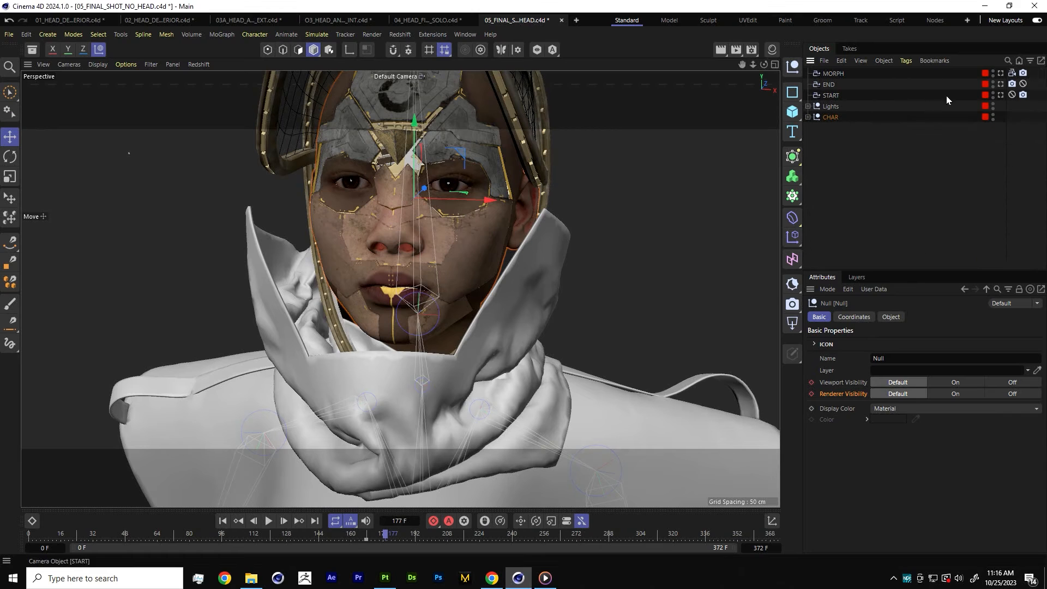
pyautogui.click(1000, 74)
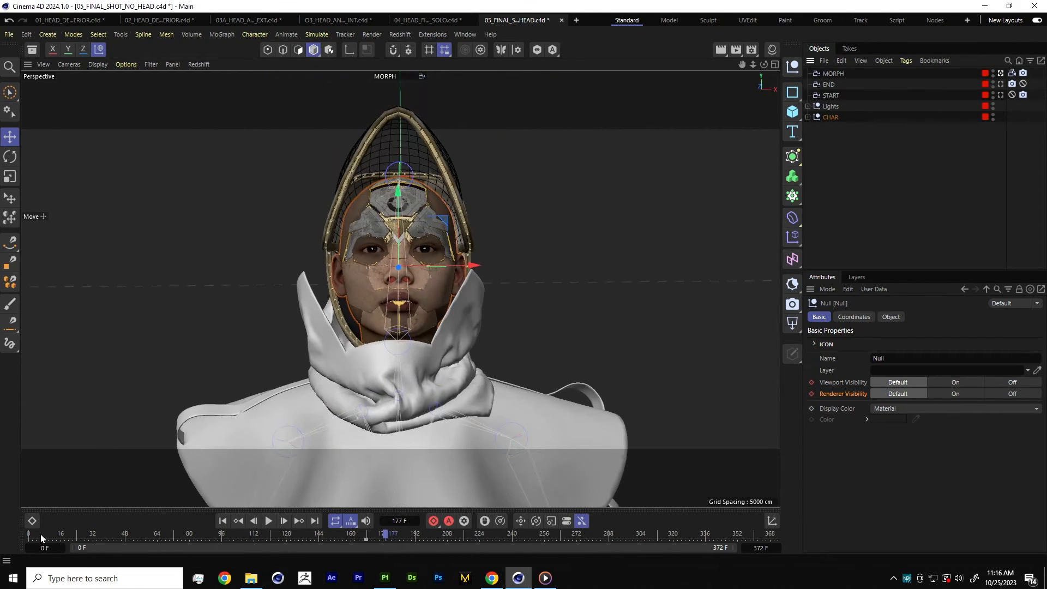
pyautogui.moveTo(41, 538); pyautogui.dragTo(5, 541)
pyautogui.click(269, 521)
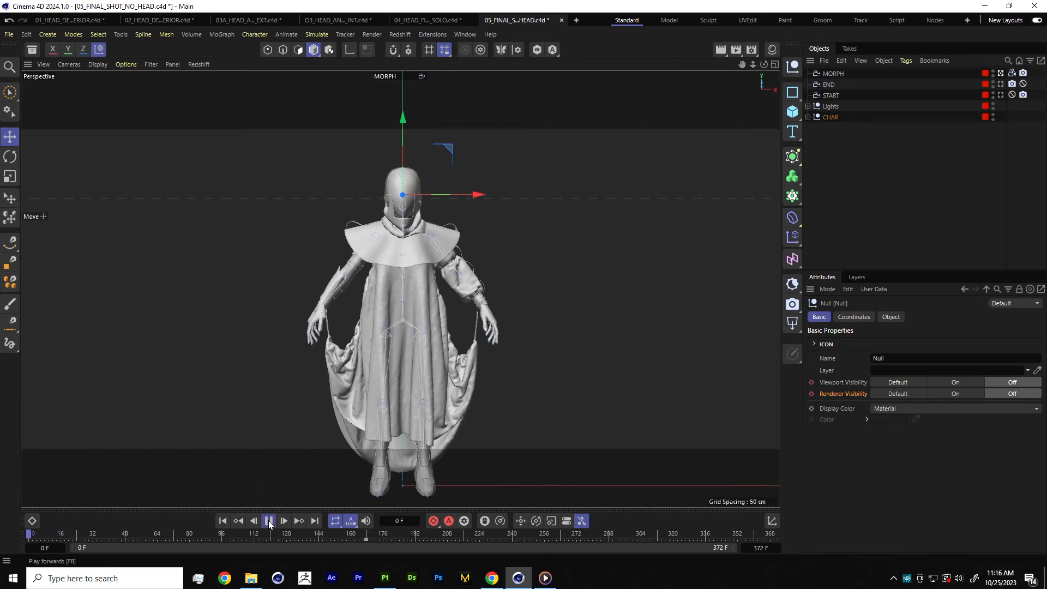
pyautogui.click(870, 157)
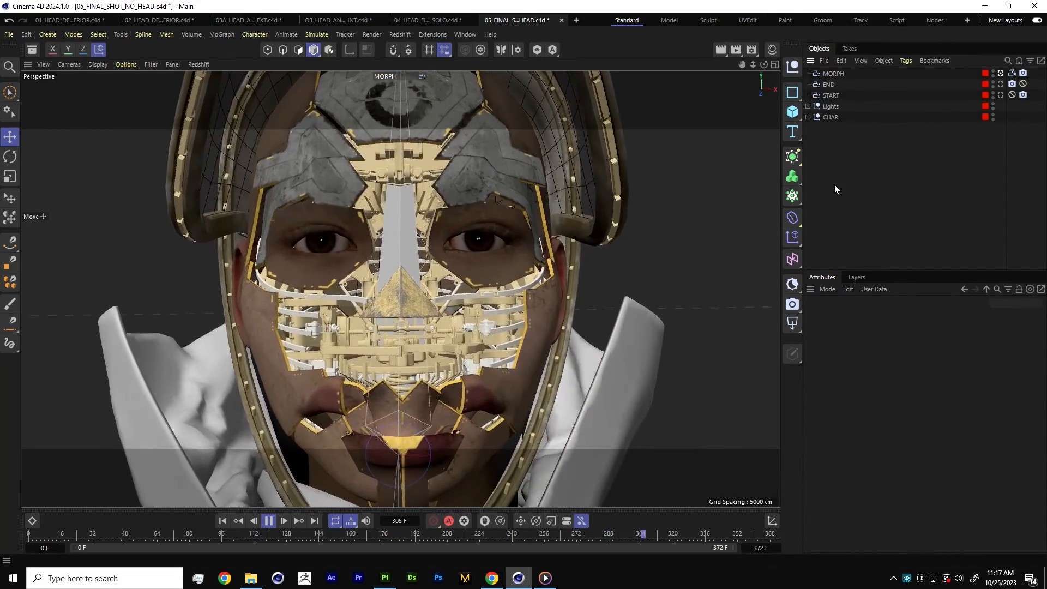
pyautogui.click(270, 521)
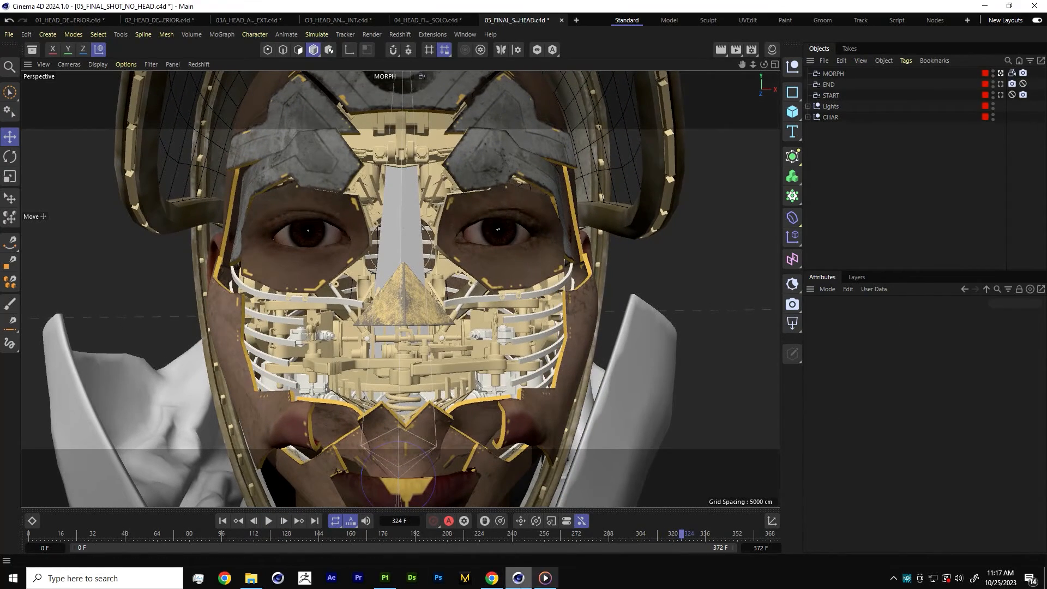
# Close the A2F_Capture video, watch Face_Reveal_01 from the VIDEO folder, and return to the Cinema 4D scene.
pyautogui.click(545, 578)
pyautogui.hotkey('alt', 'F4')
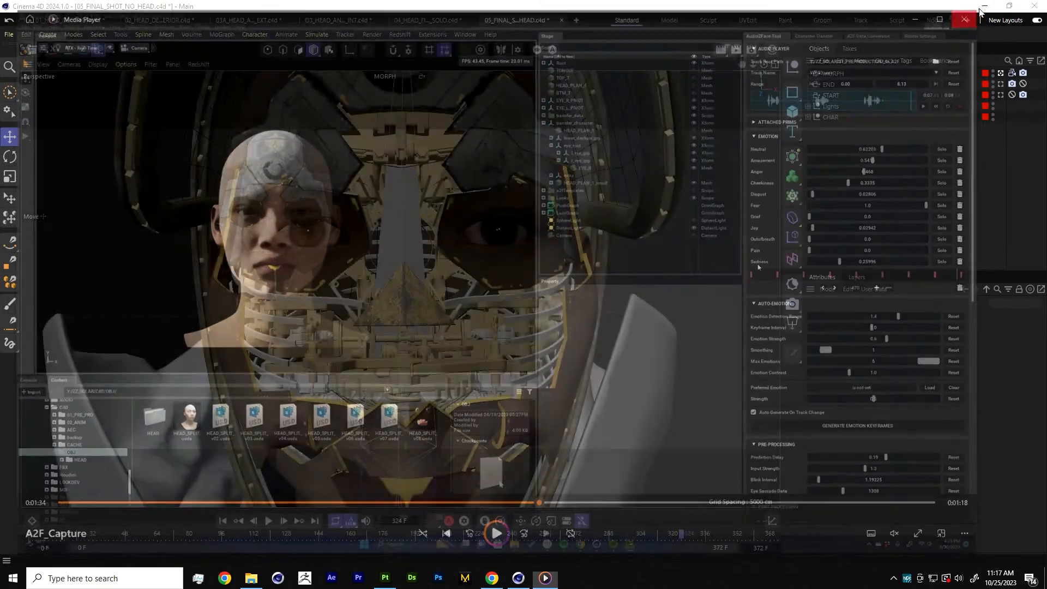
pyautogui.click(250, 578)
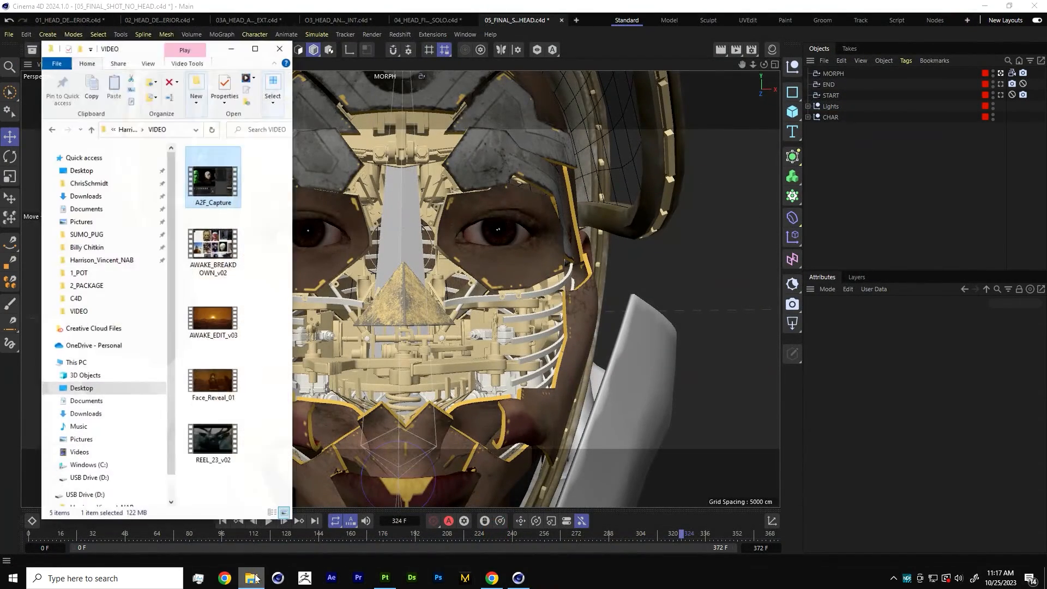
pyautogui.doubleClick(219, 374)
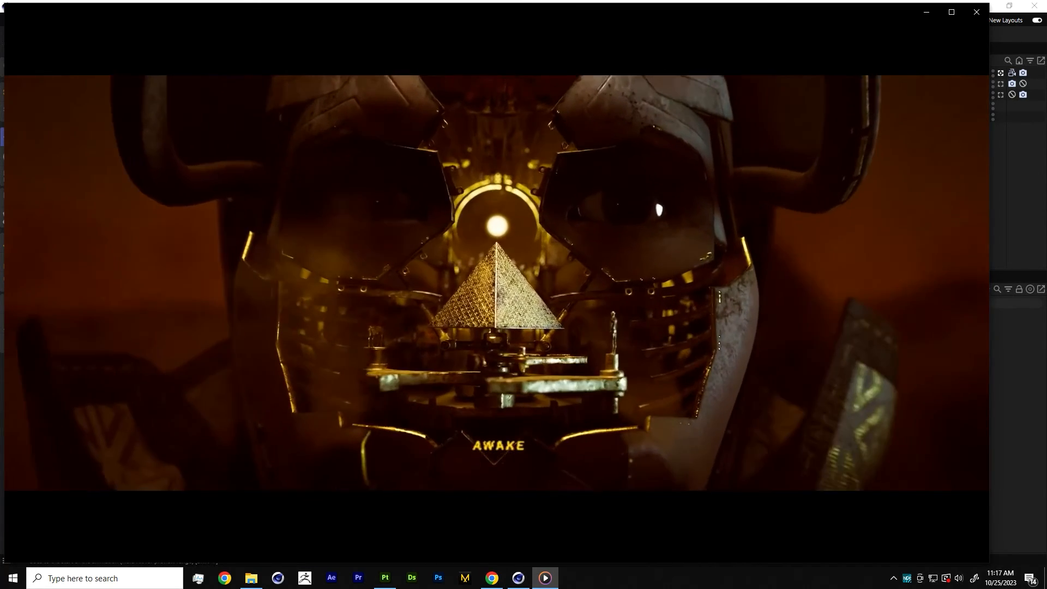
pyautogui.moveTo(807, 449)
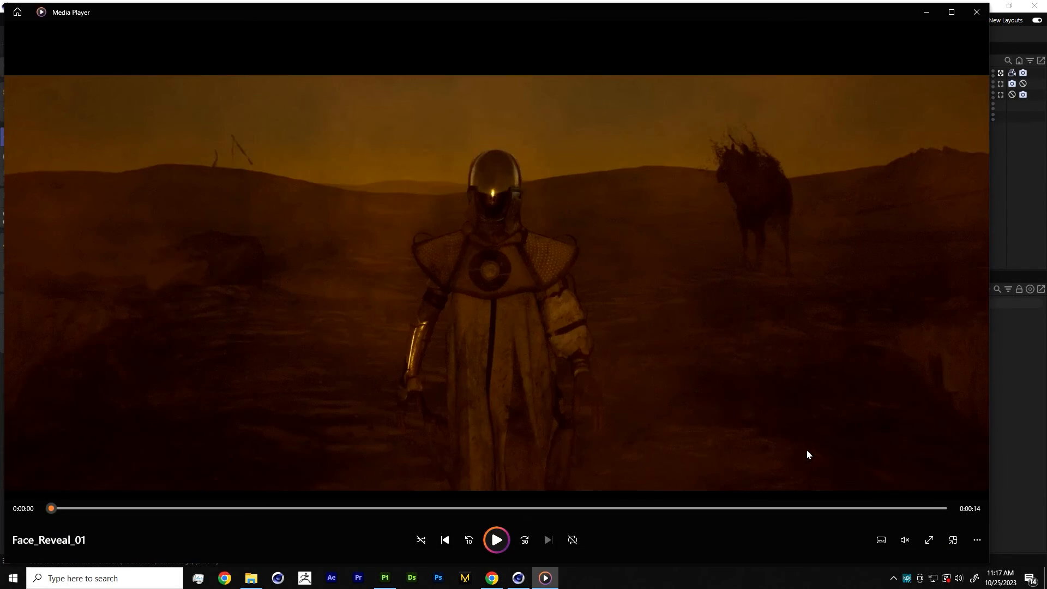
pyautogui.click(977, 12)
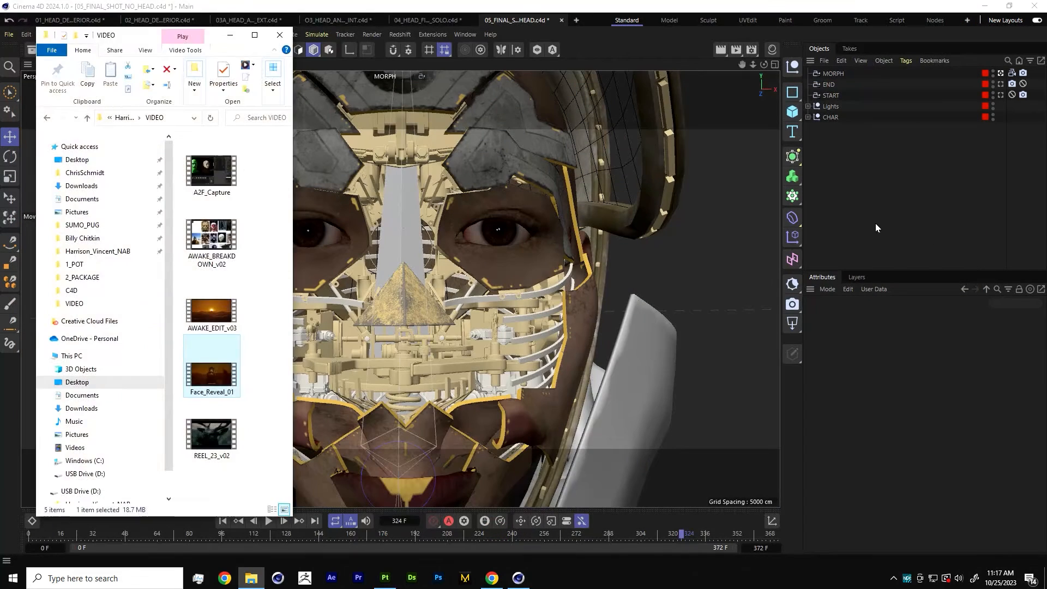
pyautogui.click(884, 207)
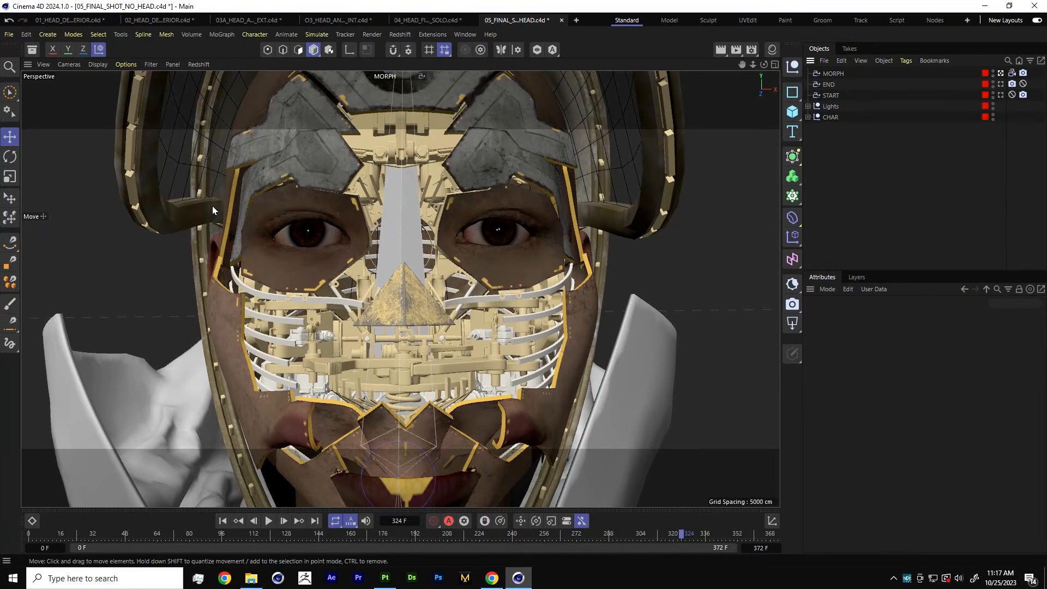
# Switch to the 03A_HEAD_ANIMATION_EXT scene and examine the separated face panels and their objects from the front.
pyautogui.click(262, 19)
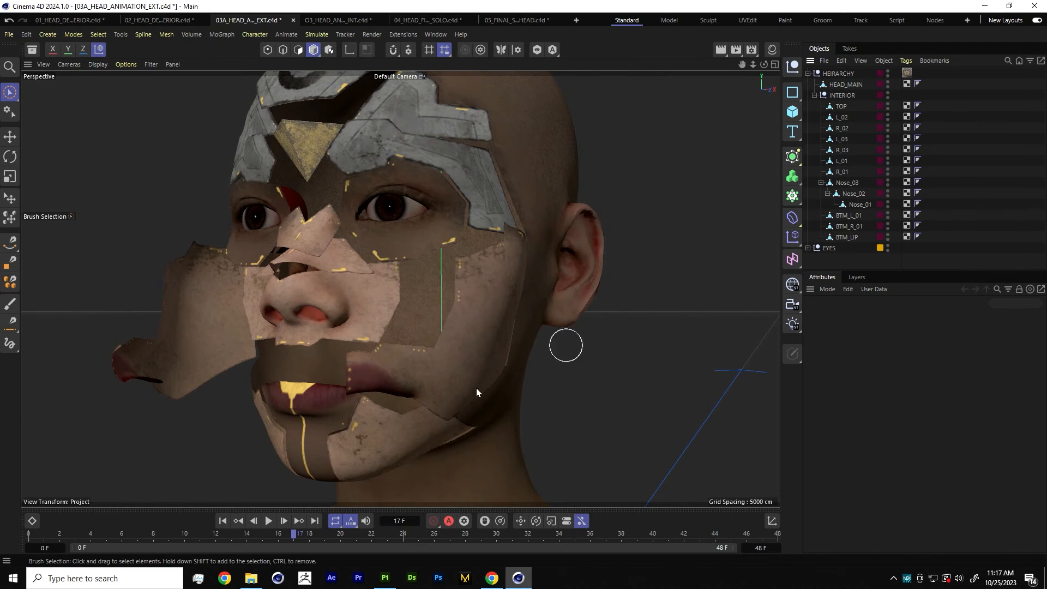
pyautogui.keyDown('alt'); pyautogui.moveTo(371, 331); pyautogui.dragTo(389, 362); pyautogui.keyUp('alt')
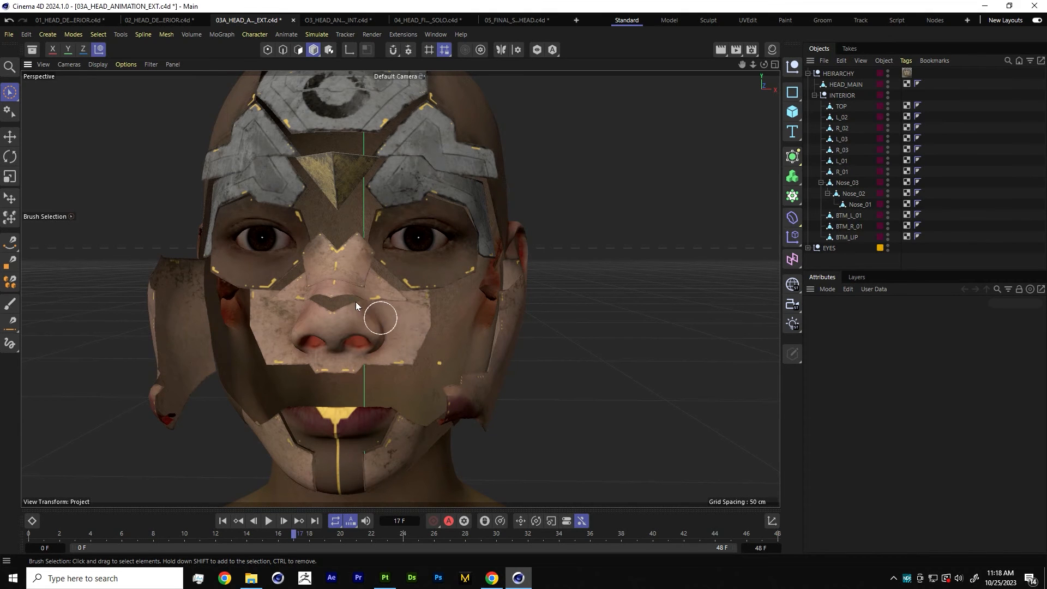
pyautogui.click(841, 107)
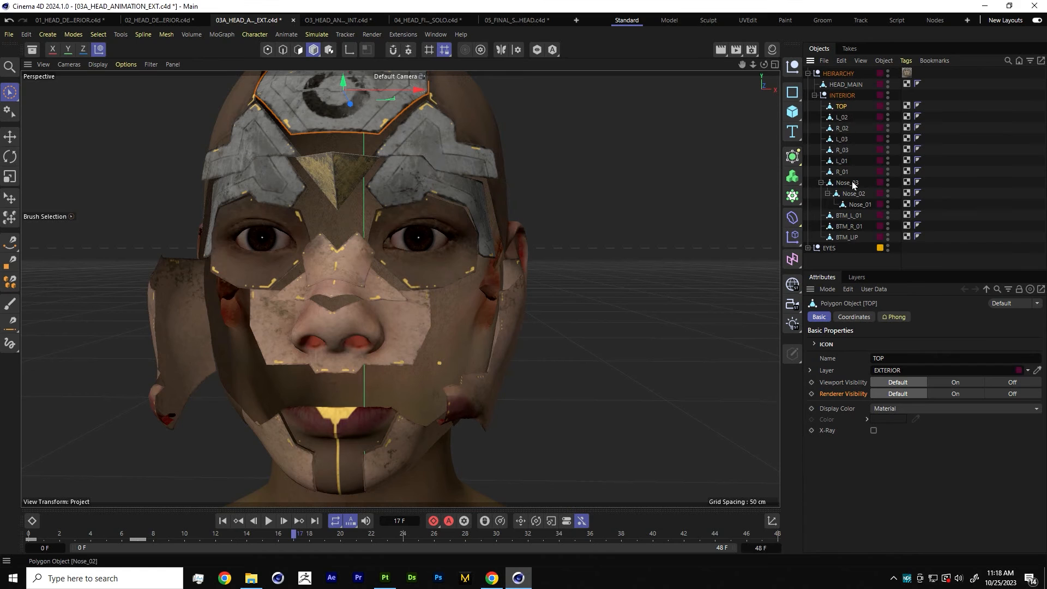
pyautogui.click(858, 263)
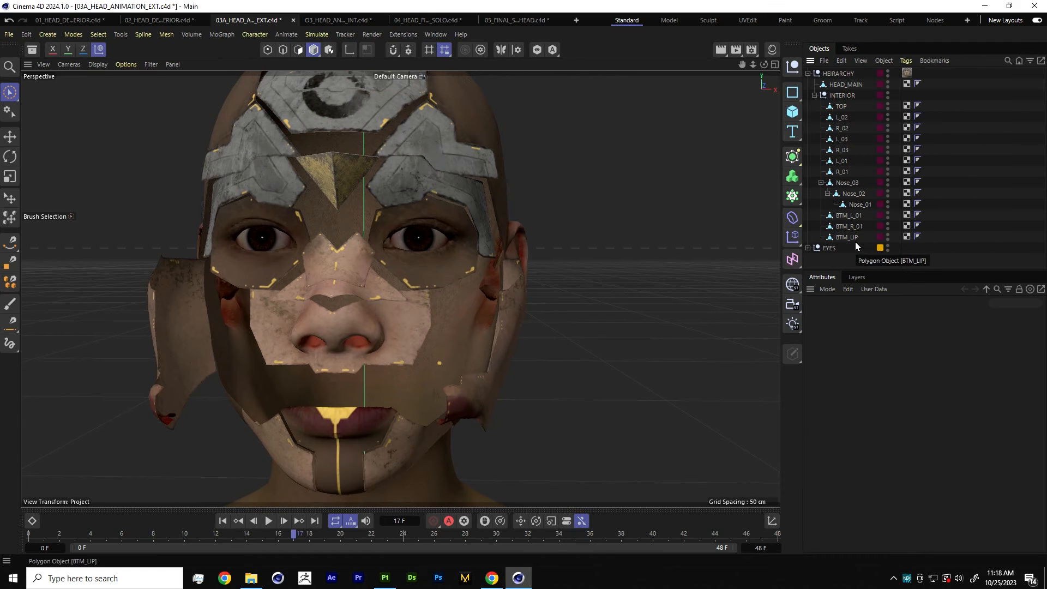
# Add a Thicken generator and nest the HEIRARCHY null under it.
pyautogui.hotkey('shift', 'c')
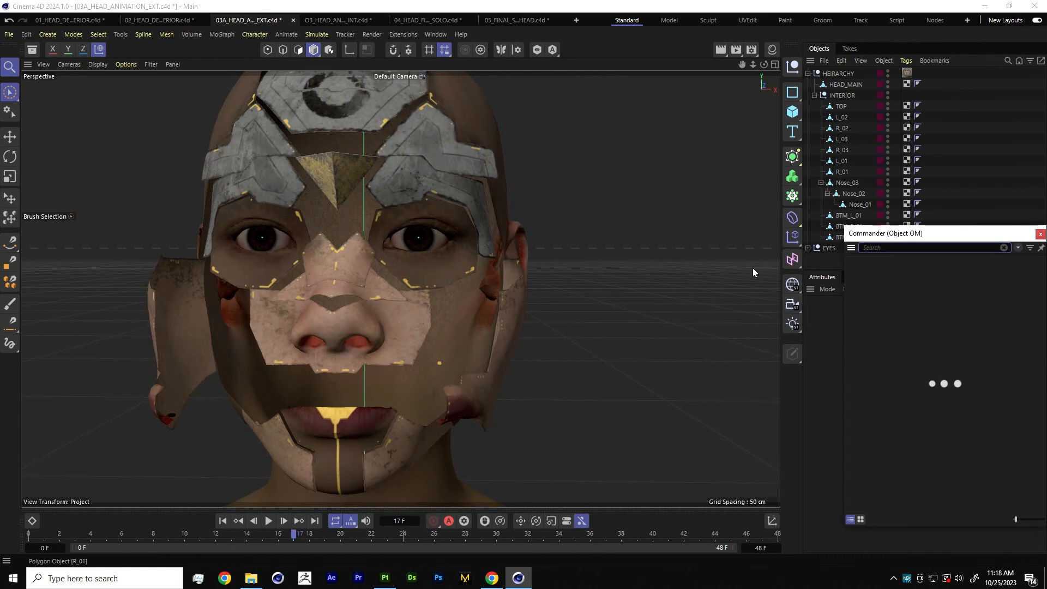
pyautogui.write('thicken')
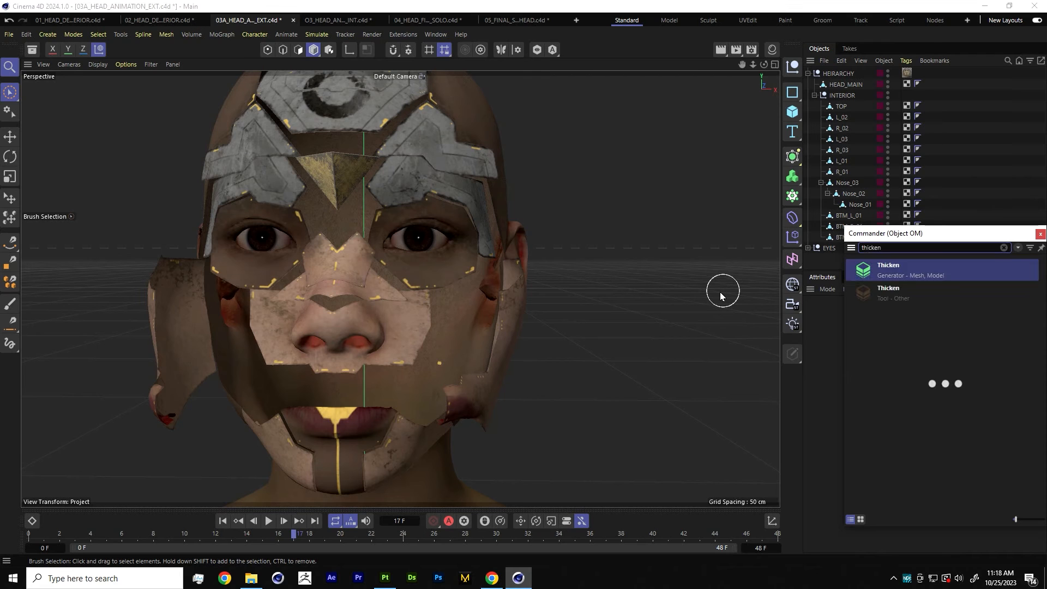
pyautogui.click(867, 272)
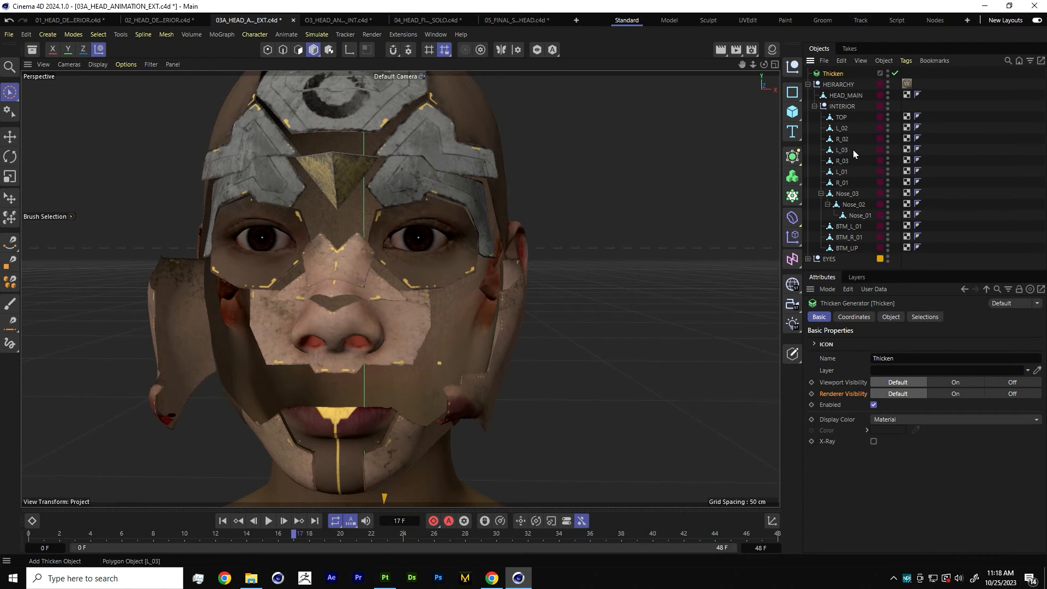
pyautogui.moveTo(834, 86); pyautogui.dragTo(832, 73)
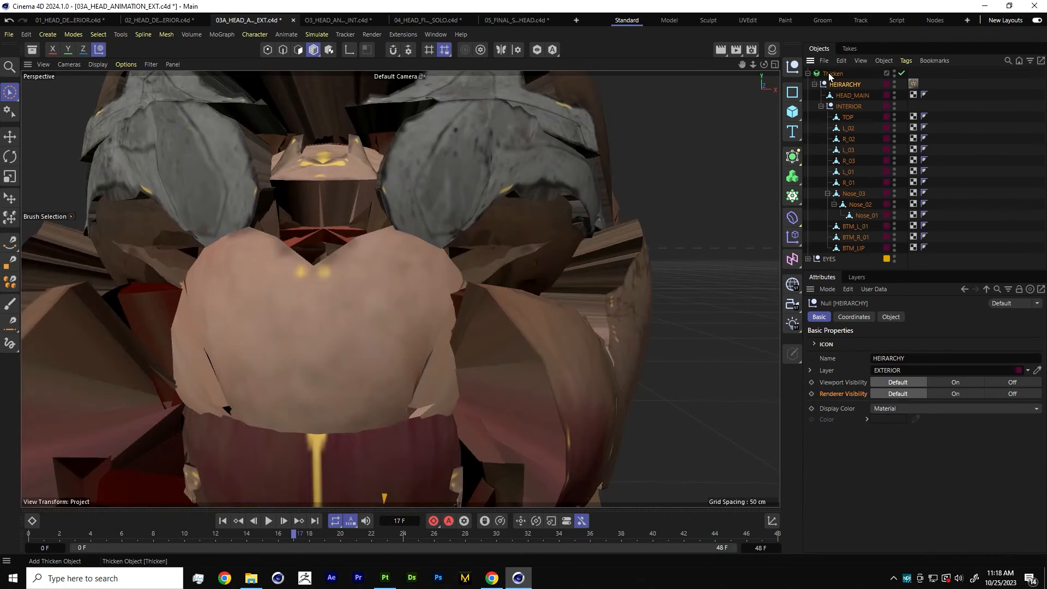
pyautogui.scroll(-3, 390, 271)
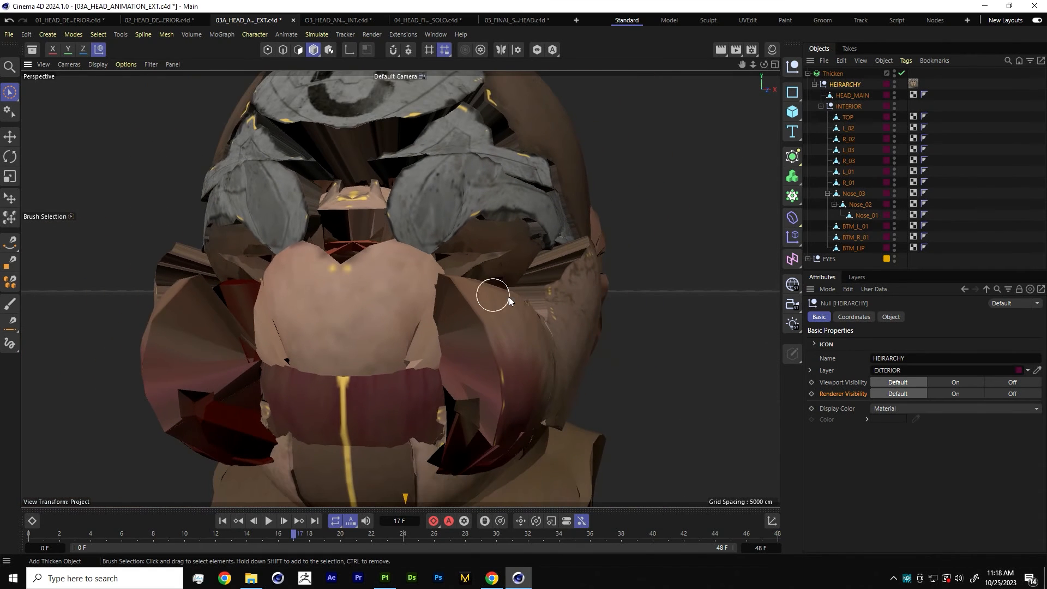
# Set the Thicken generator's thickness to 0.1 cm and check the face panel edges up close.
pyautogui.click(834, 75)
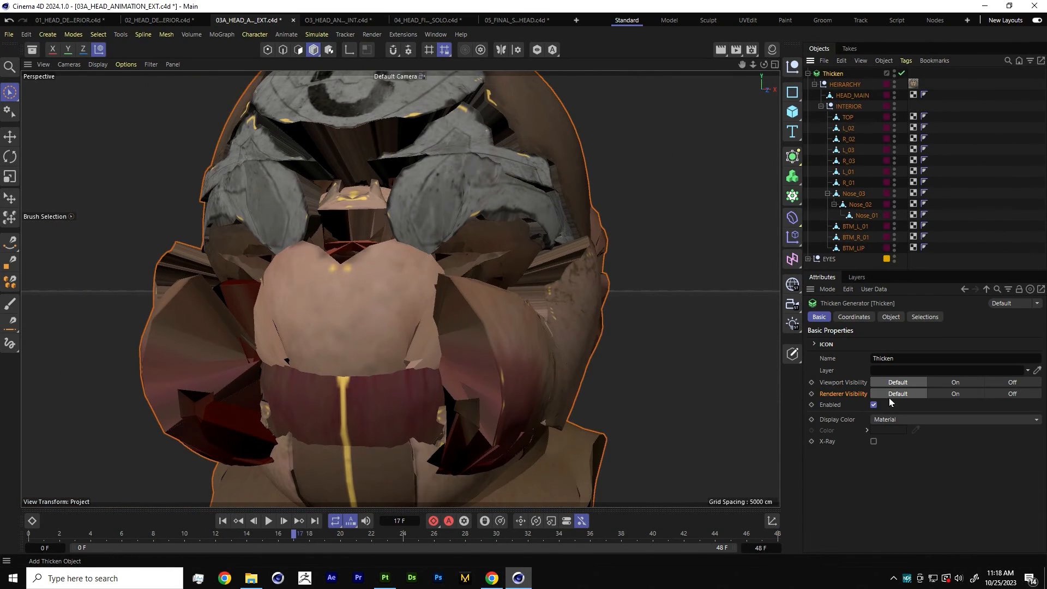
pyautogui.click(890, 317)
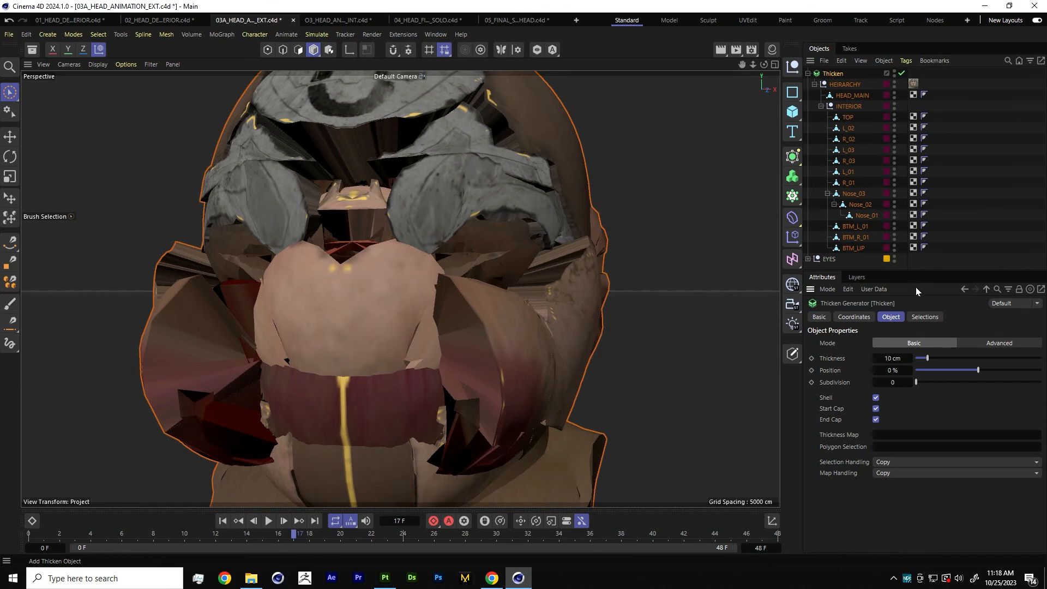
pyautogui.doubleClick(896, 357)
pyautogui.write('.1')
pyautogui.press('Return')
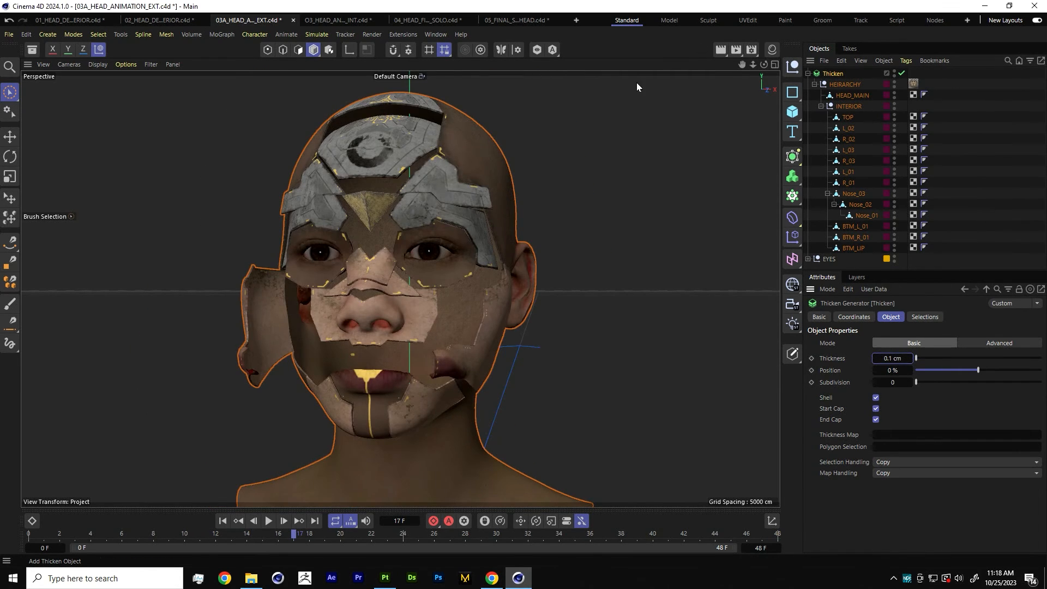
pyautogui.keyDown('alt'); pyautogui.moveTo(407, 300); pyautogui.dragTo(512, 270, button='right'); pyautogui.keyUp('alt')
pyautogui.keyDown('alt'); pyautogui.moveTo(511, 270); pyautogui.dragTo(423, 285); pyautogui.keyUp('alt')
pyautogui.keyDown('alt'); pyautogui.moveTo(423, 284); pyautogui.dragTo(407, 302, button='right'); pyautogui.keyUp('alt')
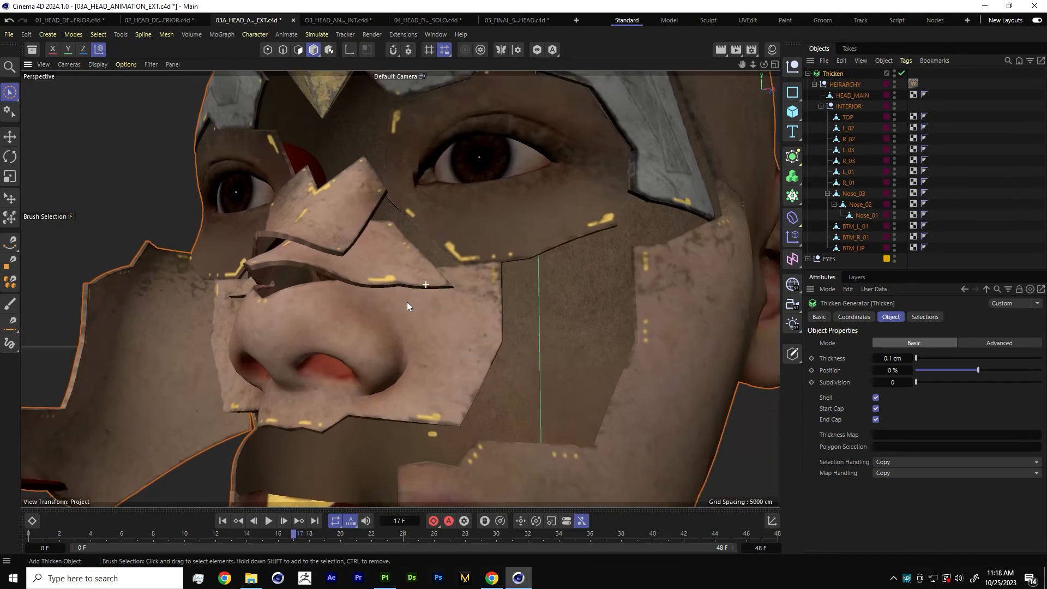
pyautogui.keyDown('alt'); pyautogui.moveTo(407, 302); pyautogui.dragTo(437, 280); pyautogui.keyUp('alt')
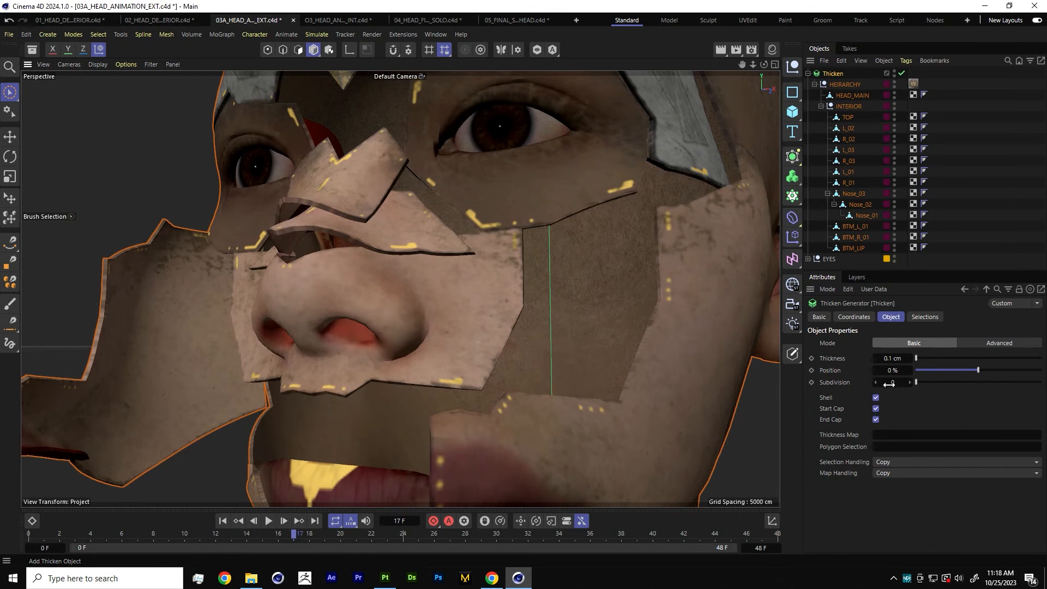
pyautogui.keyDown('alt'); pyautogui.moveTo(502, 342); pyautogui.dragTo(561, 342); pyautogui.keyUp('alt')
pyautogui.keyDown('alt'); pyautogui.moveTo(562, 342); pyautogui.dragTo(393, 377, button='right'); pyautogui.keyUp('alt')
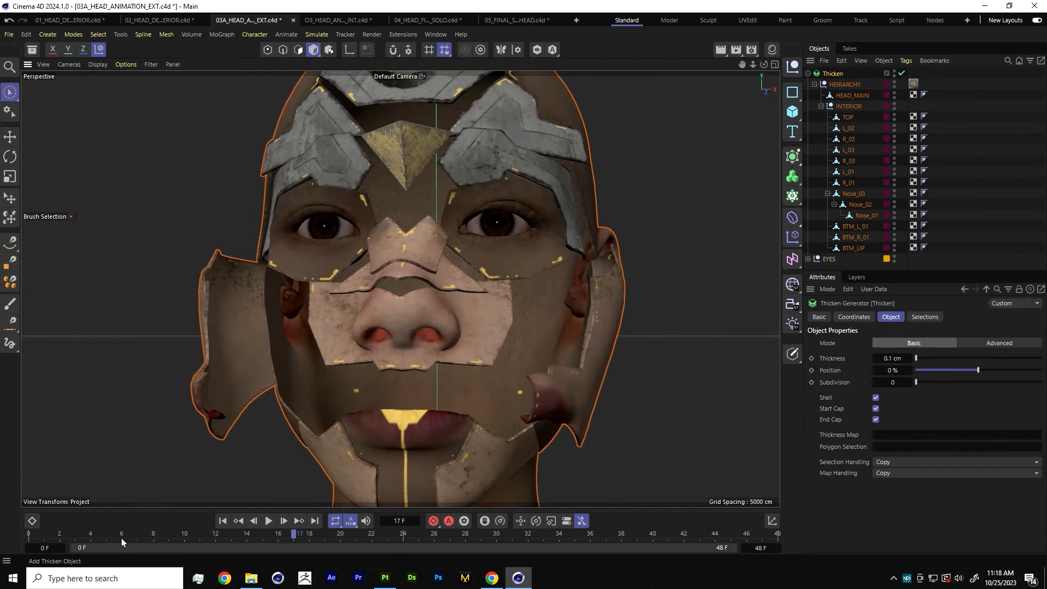
# Go to frame 0 with the face closed and set the Thicken generator's position to -100 %.
pyautogui.moveTo(122, 538); pyautogui.dragTo(1, 535)
pyautogui.keyDown('alt'); pyautogui.moveTo(535, 246); pyautogui.dragTo(410, 245); pyautogui.keyUp('alt')
pyautogui.keyDown('alt'); pyautogui.moveTo(424, 258); pyautogui.dragTo(479, 306, button='right'); pyautogui.keyUp('alt')
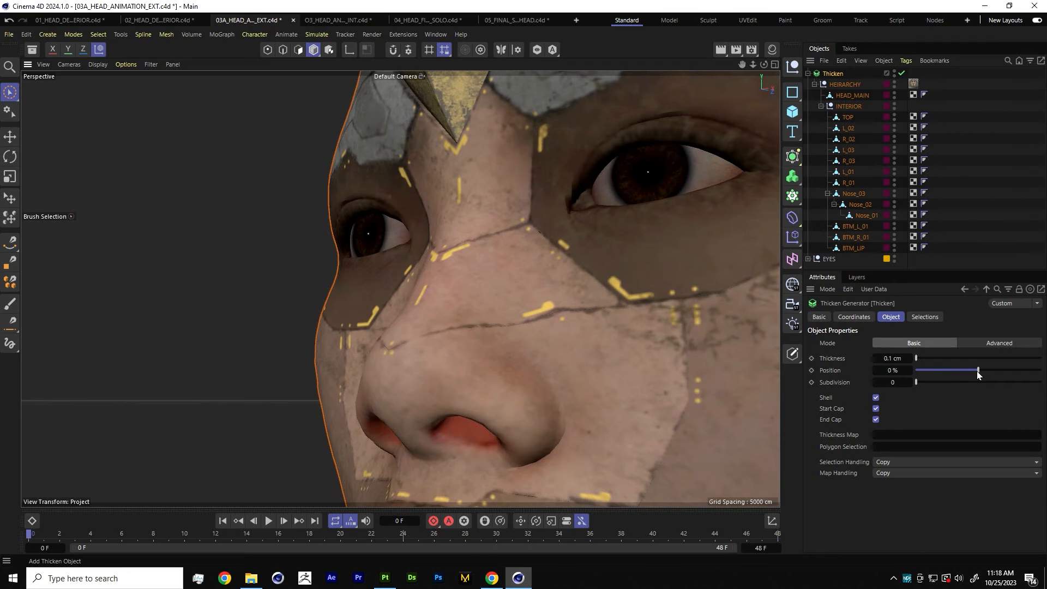
pyautogui.moveTo(978, 374); pyautogui.dragTo(916, 374)
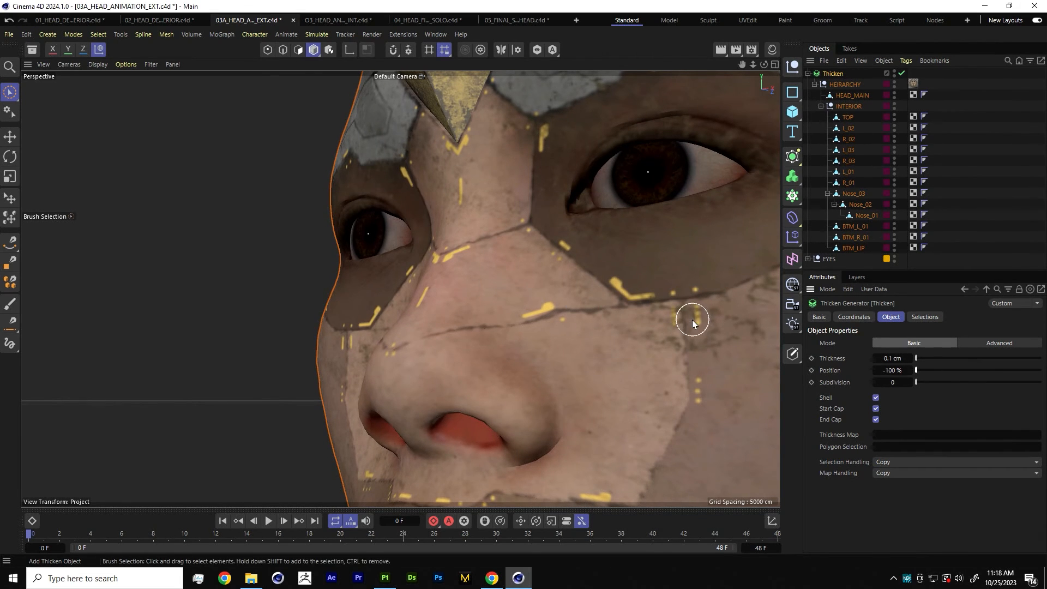
pyautogui.keyDown('alt'); pyautogui.moveTo(482, 267); pyautogui.dragTo(479, 267); pyautogui.keyUp('alt')
pyautogui.scroll(-3, 479, 267)
pyautogui.keyDown('alt'); pyautogui.moveTo(478, 267); pyautogui.dragTo(407, 282, button='middle'); pyautogui.keyUp('alt')
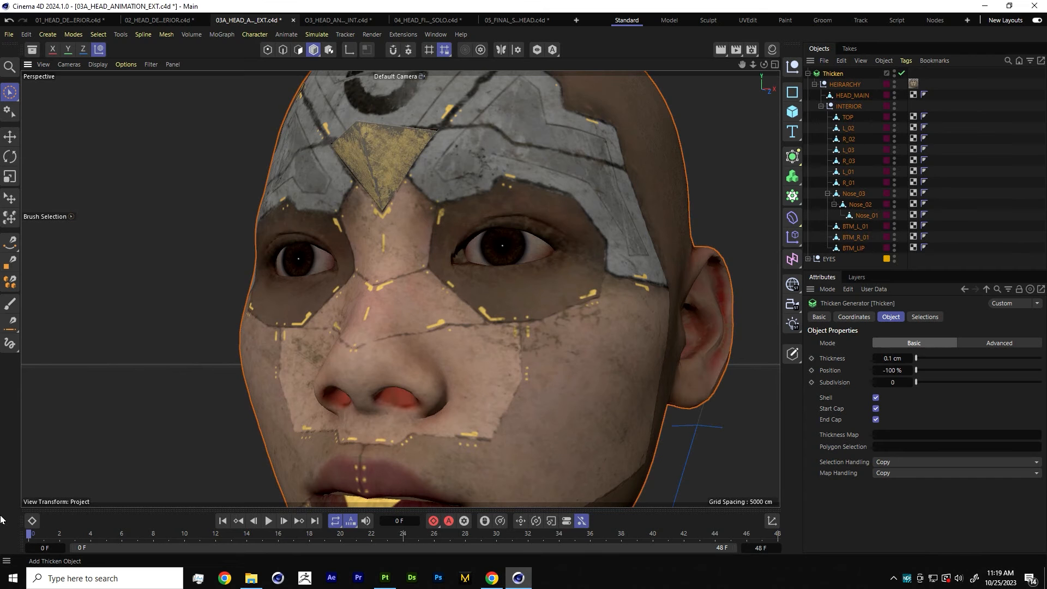
# Play the face-opening animation, then scrub to frame 29 and inspect the thickened panels around the eyes.
pyautogui.click(269, 521)
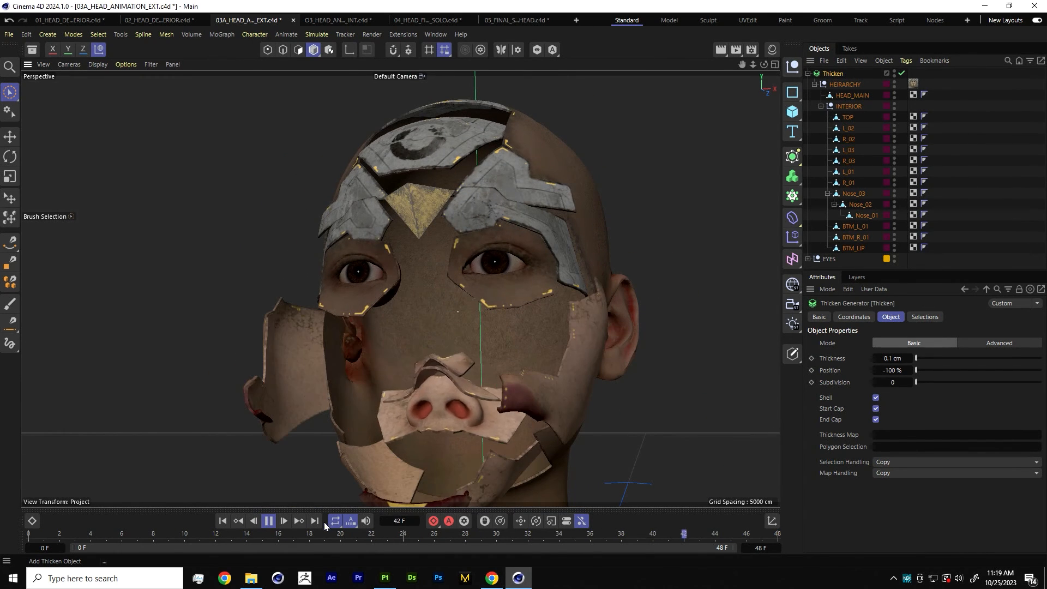
pyautogui.press('space')
pyautogui.moveTo(368, 529); pyautogui.dragTo(476, 529)
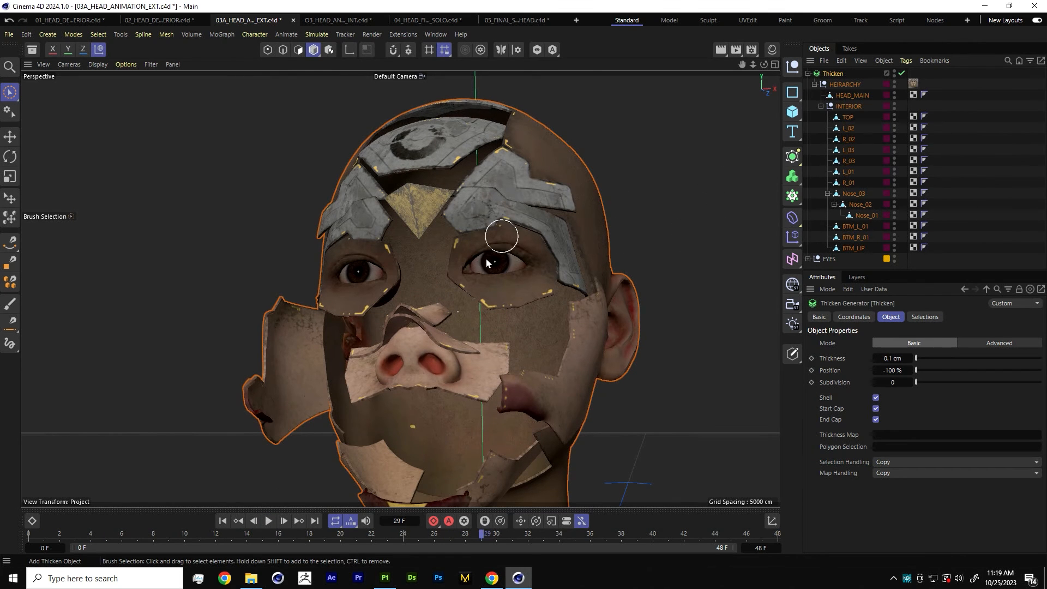
pyautogui.keyDown('alt'); pyautogui.moveTo(486, 259); pyautogui.dragTo(442, 256); pyautogui.keyUp('alt')
pyautogui.keyDown('alt'); pyautogui.moveTo(442, 257); pyautogui.dragTo(522, 210, button='right'); pyautogui.keyUp('alt')
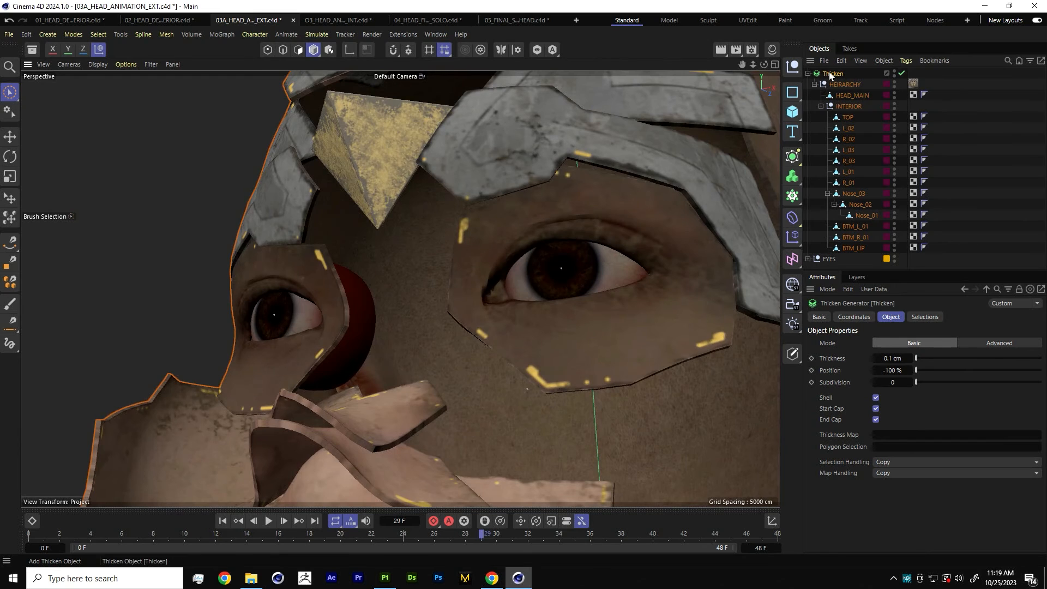
# Enable the Thicken generator's Shell polygon selection PB and collapse its hierarchy.
pyautogui.click(934, 317)
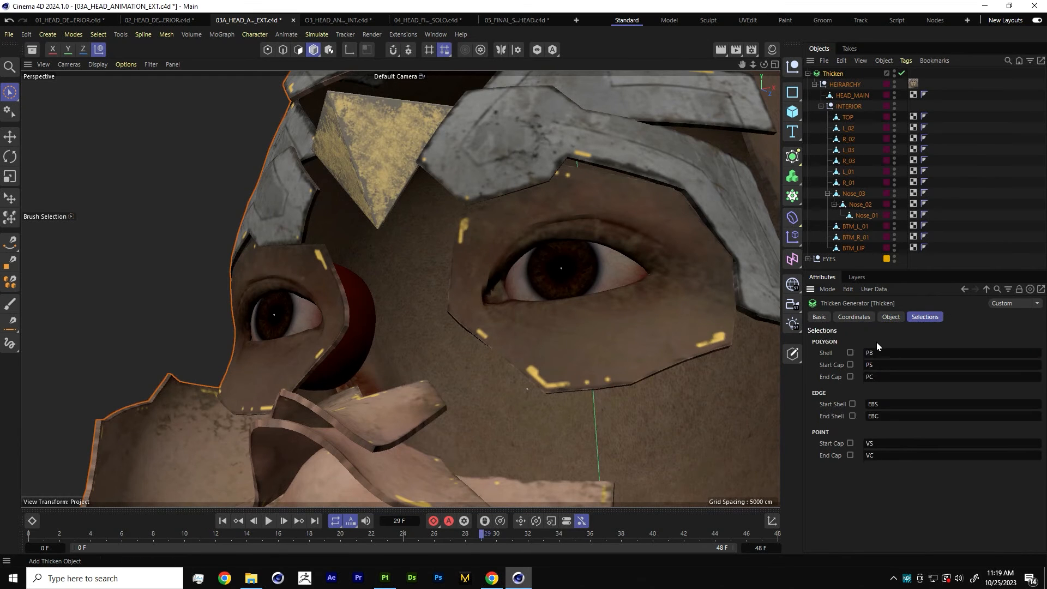
pyautogui.click(851, 353)
pyautogui.click(808, 74)
pyautogui.click(860, 140)
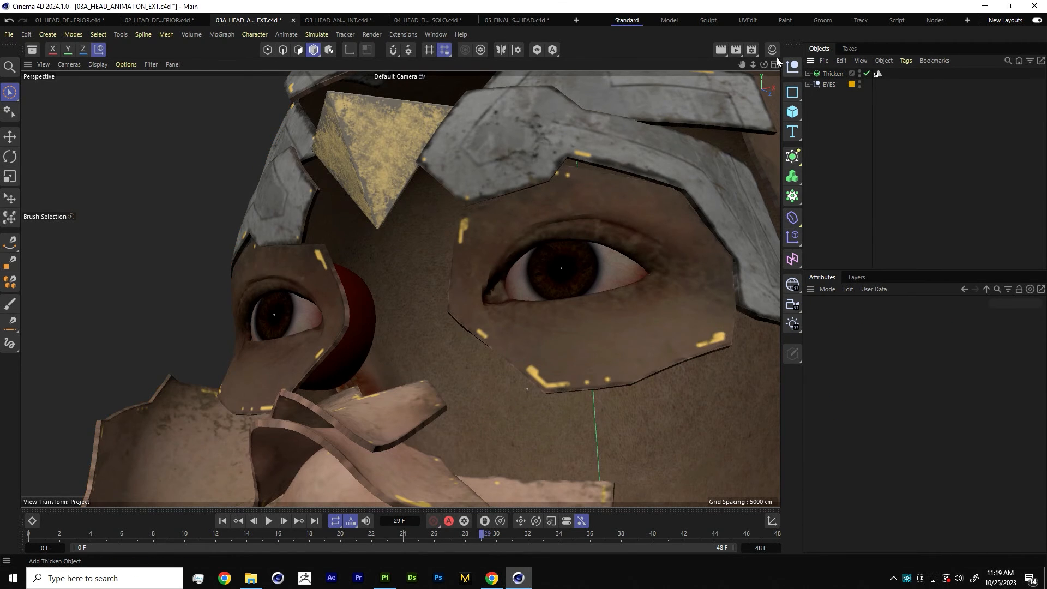
# Apply the GOLD_PYRAMID material to the Thicken generator and restrict it to the PB selection.
pyautogui.click(772, 49)
pyautogui.moveTo(633, 123); pyautogui.dragTo(833, 77)
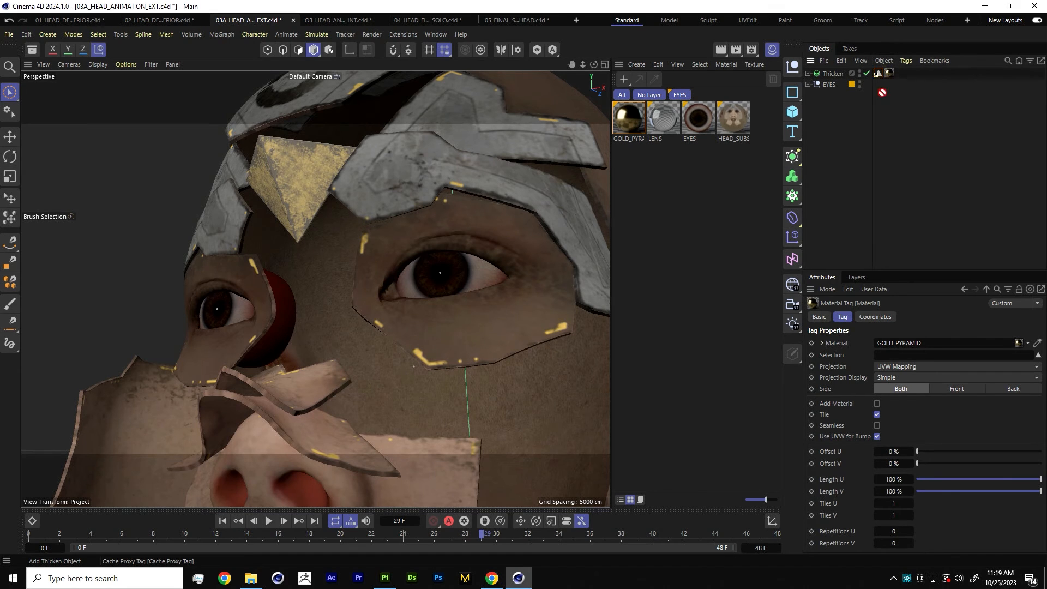
pyautogui.click(896, 358)
pyautogui.write('PB')
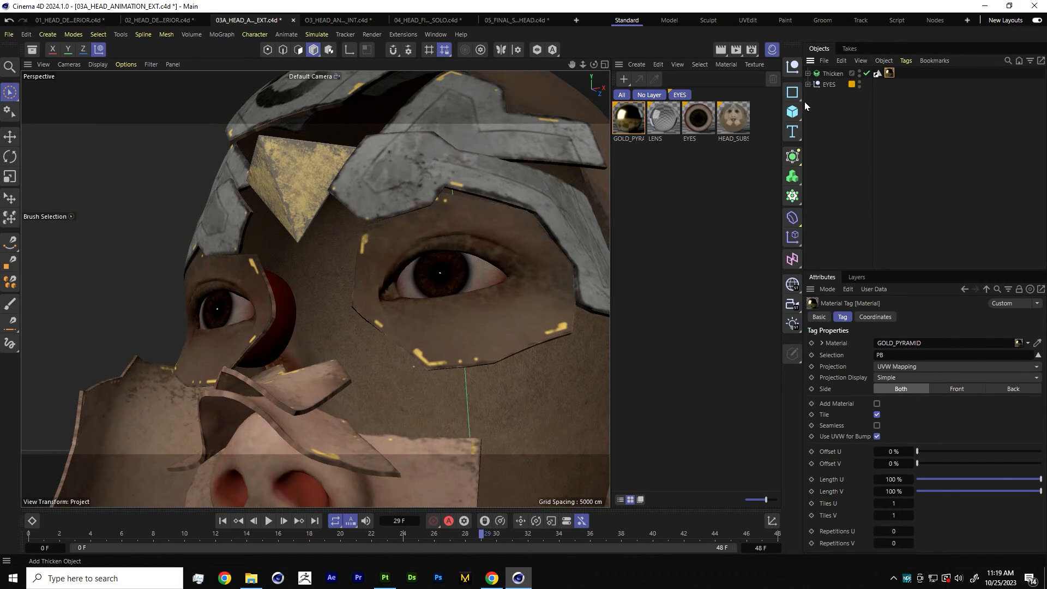
# Move the HEAD_SUBSTANCE_01 material tag from HEIRARCHY to Thicken, placing it before the gold material, and check the panel edges.
pyautogui.click(808, 73)
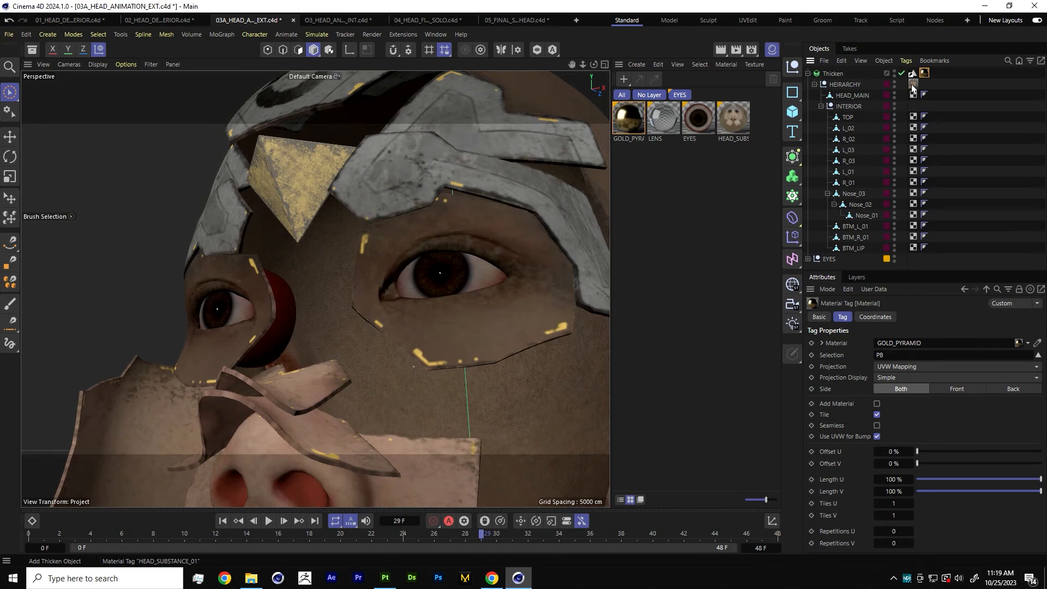
pyautogui.moveTo(912, 85); pyautogui.dragTo(910, 73)
pyautogui.keyDown('alt'); pyautogui.moveTo(316, 347); pyautogui.dragTo(368, 325); pyautogui.keyUp('alt')
pyautogui.scroll(-5, 368, 326)
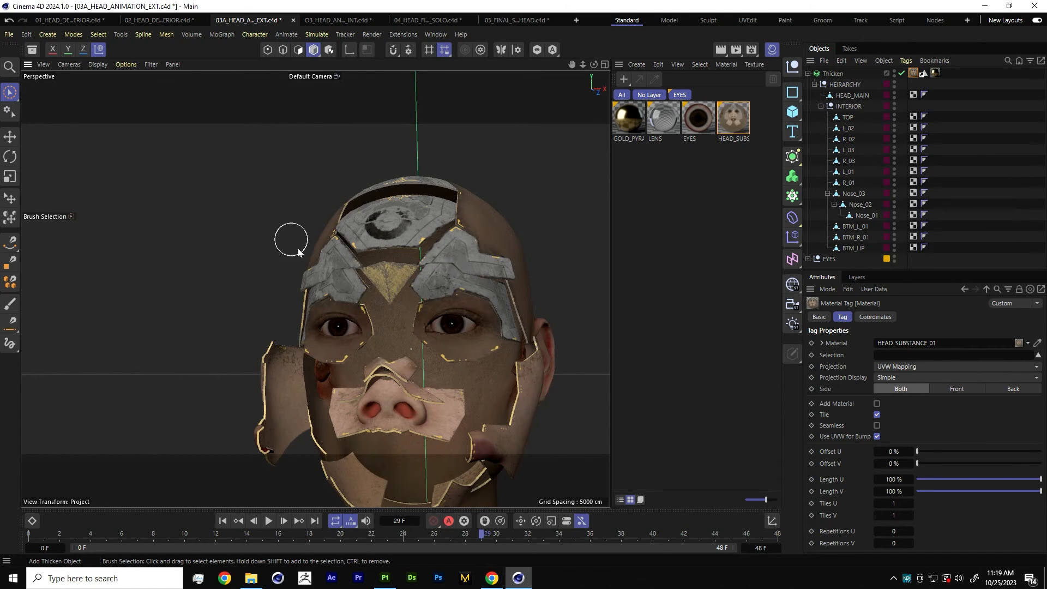
pyautogui.moveTo(359, 325)
pyautogui.keyDown('alt'); pyautogui.mouseDown()
pyautogui.moveTo(385, 327)
pyautogui.moveTo(369, 331)
pyautogui.moveTo(371, 316)
pyautogui.moveTo(316, 333)
pyautogui.mouseUp(); pyautogui.keyUp('alt')
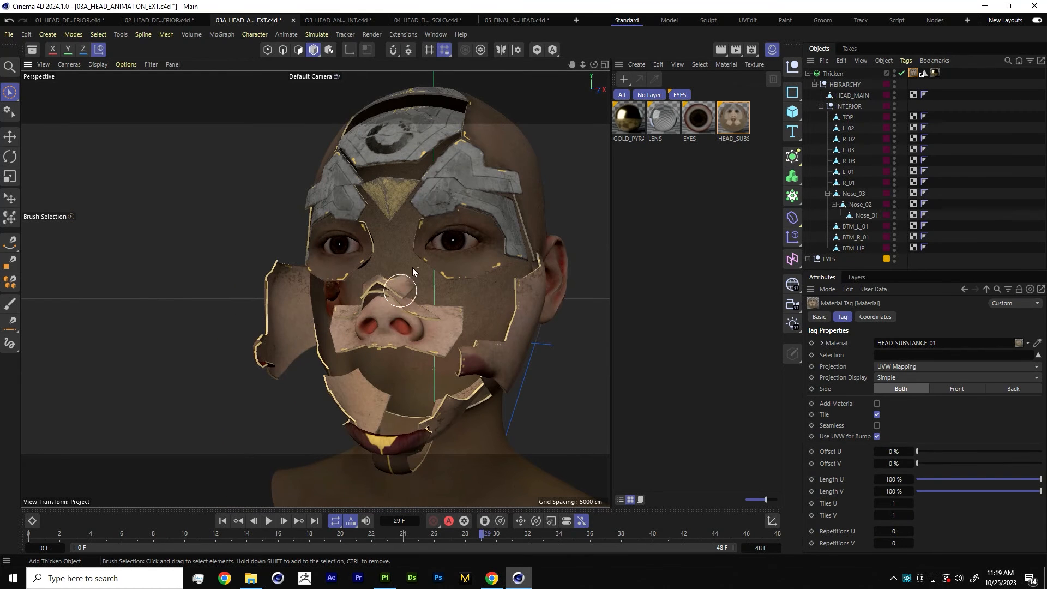
# Return to the 05_FINAL_SHOT_NO_HEAD scene and scrub through the shot to frame 333 to review the face opening.
pyautogui.click(516, 21)
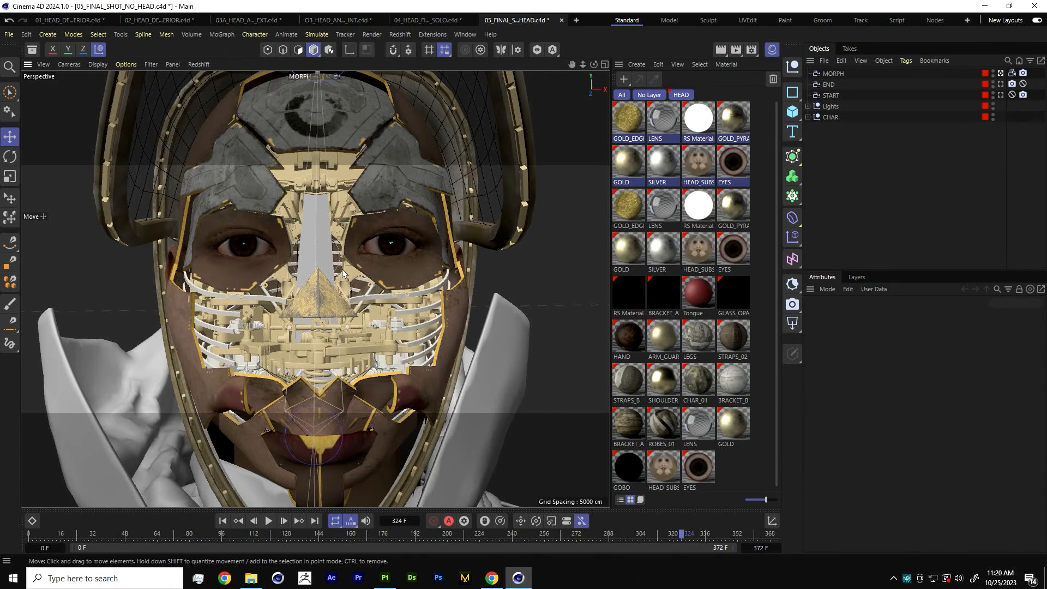
pyautogui.moveTo(69, 534); pyautogui.dragTo(98, 541)
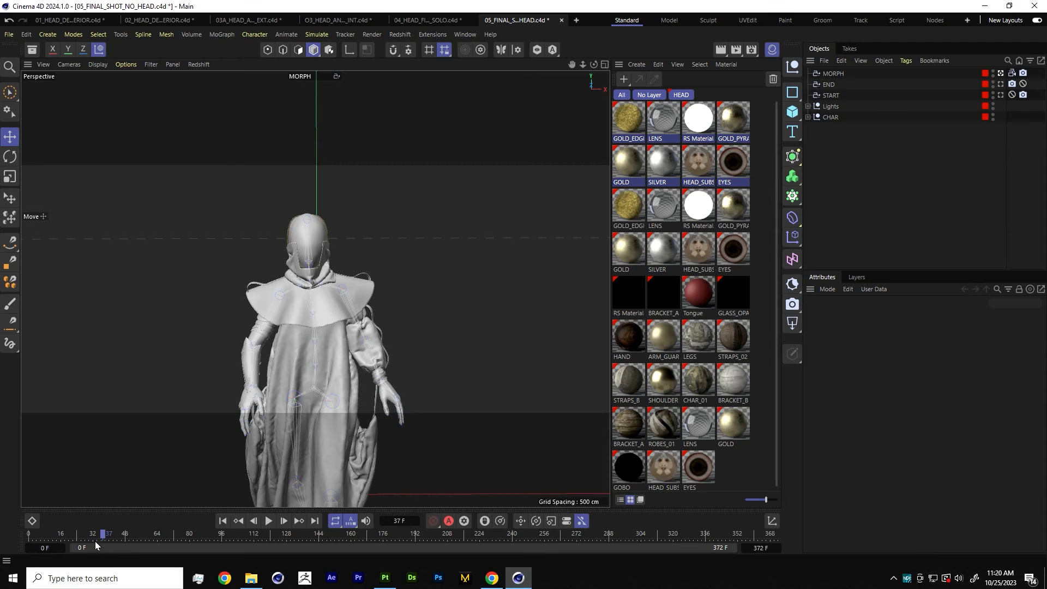
pyautogui.moveTo(105, 536); pyautogui.dragTo(266, 535)
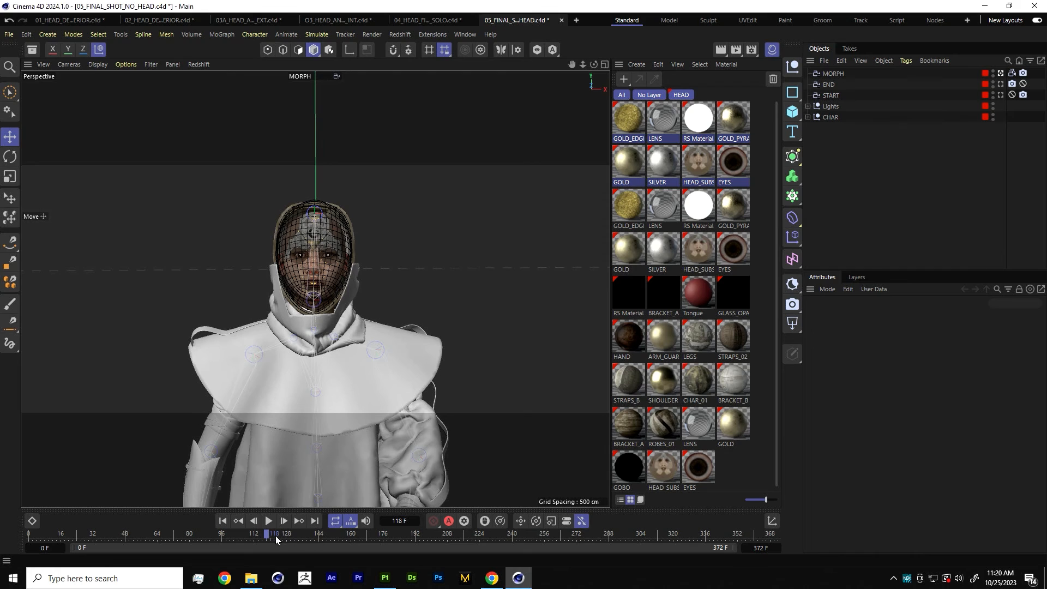
pyautogui.moveTo(279, 533); pyautogui.dragTo(691, 531)
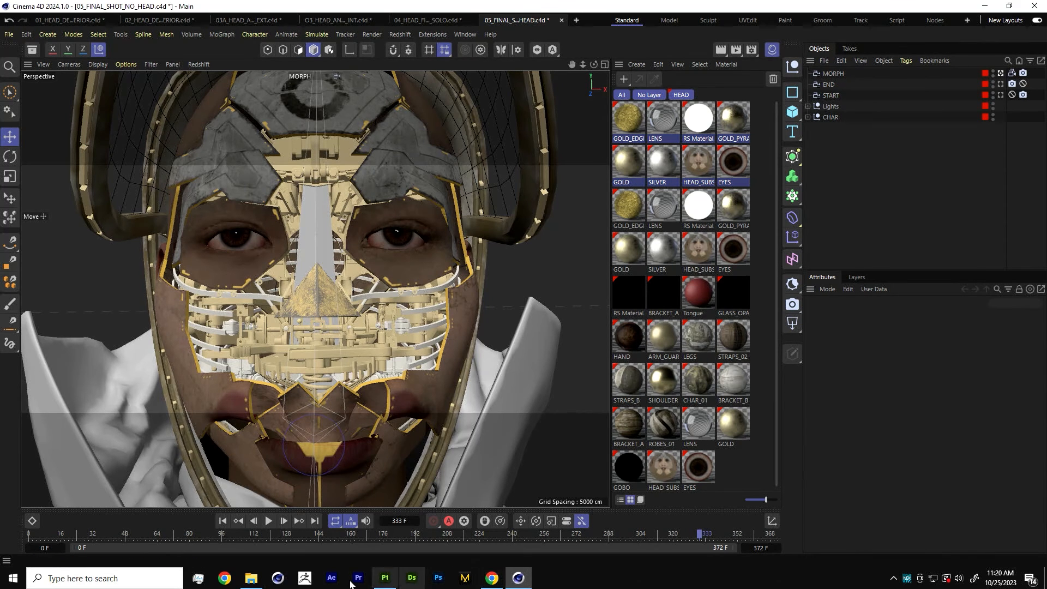
# Switch to the HV_NAB-NY PDF in Chrome and present its closing page full screen.
pyautogui.click(253, 578)
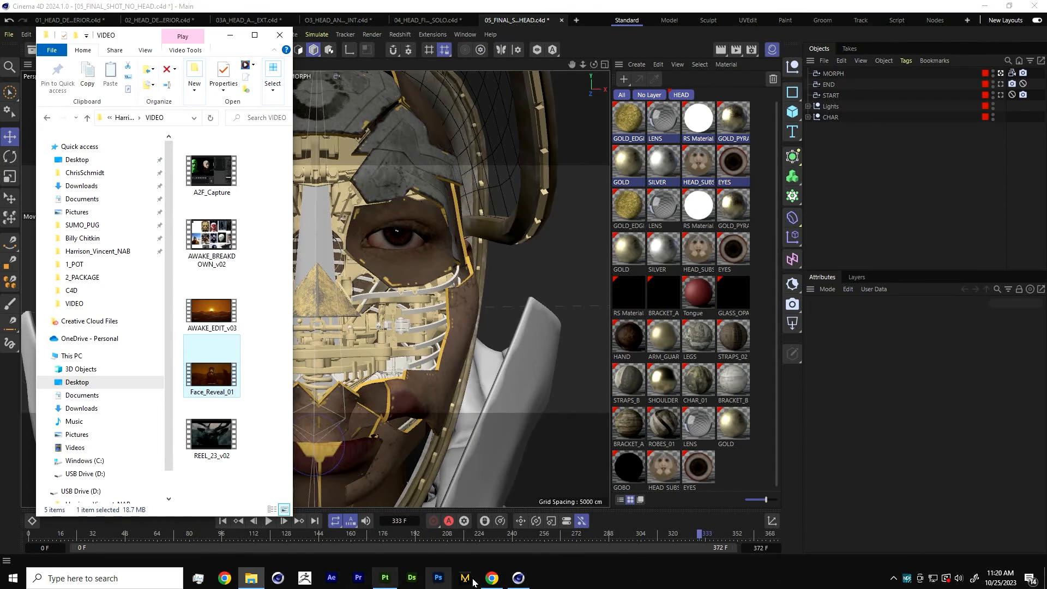
pyautogui.click(491, 578)
pyautogui.scroll(-2, 478, 457)
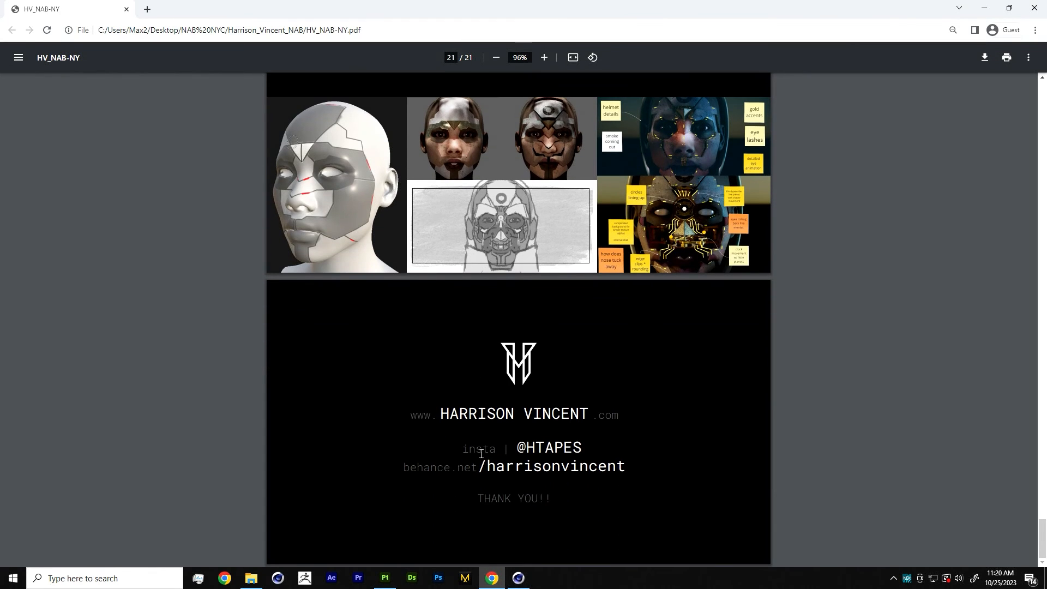
pyautogui.click(1027, 58)
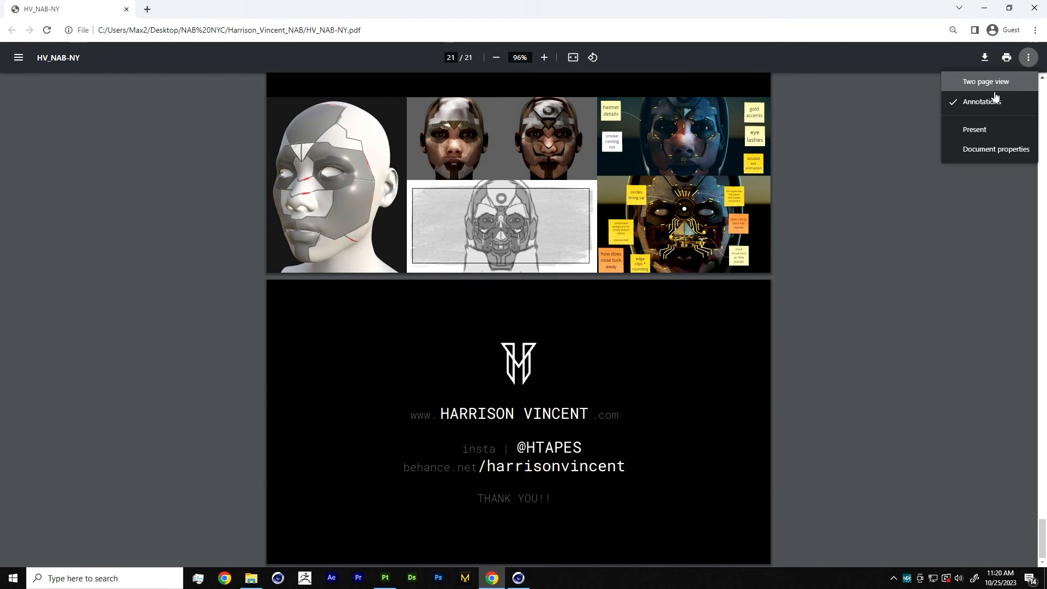
pyautogui.click(968, 128)
pyautogui.moveTo(523, 23)
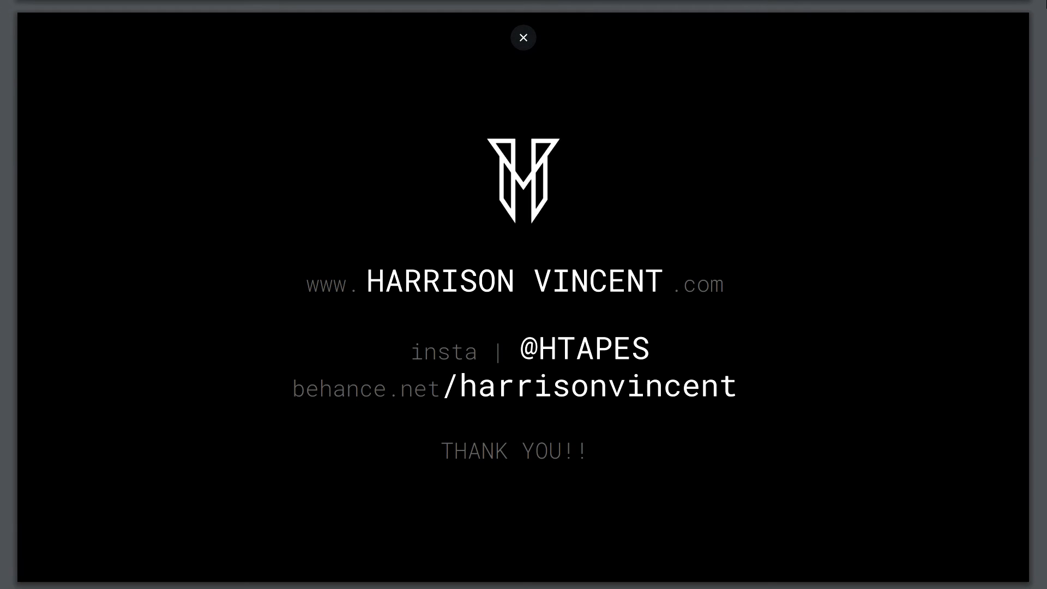